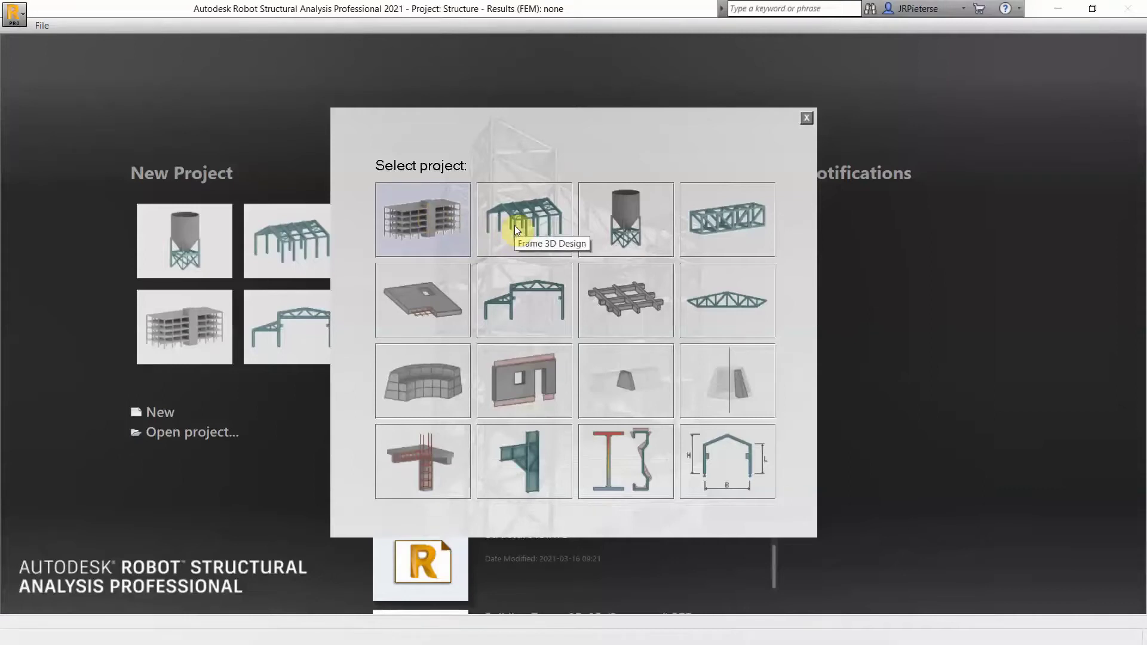
Create a new project of the silo (shell) type and switch the workspace to the XY plan at Z = 0.00 m
{"action": "left_click", "coordinate": [634, 220]}
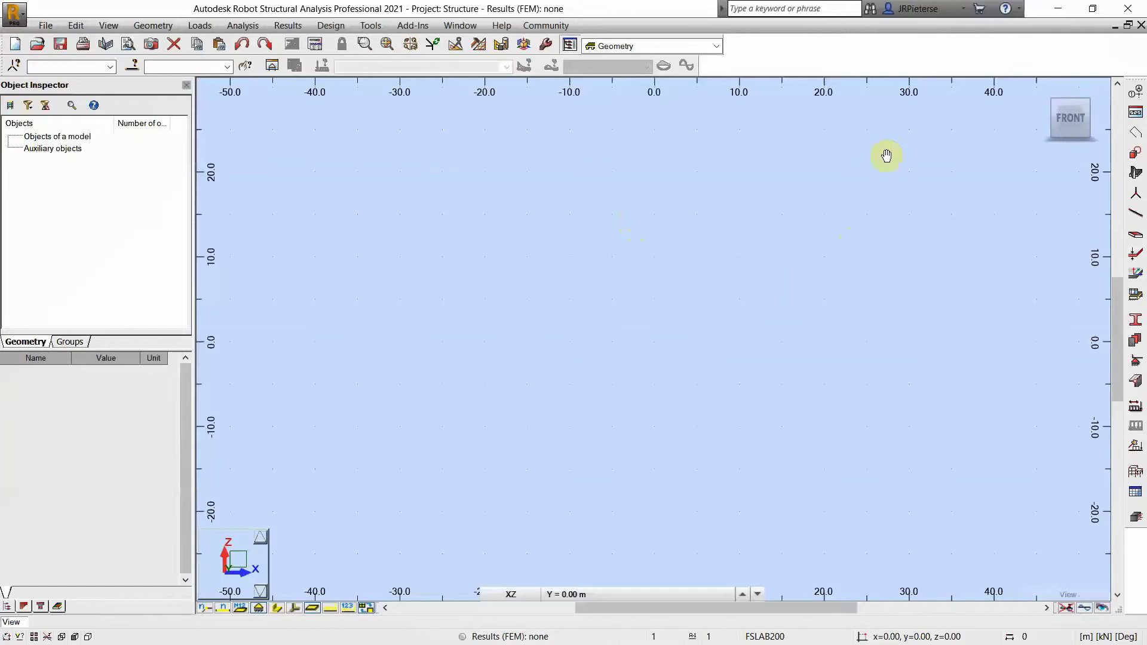
{"action": "left_click", "coordinate": [1073, 95]}
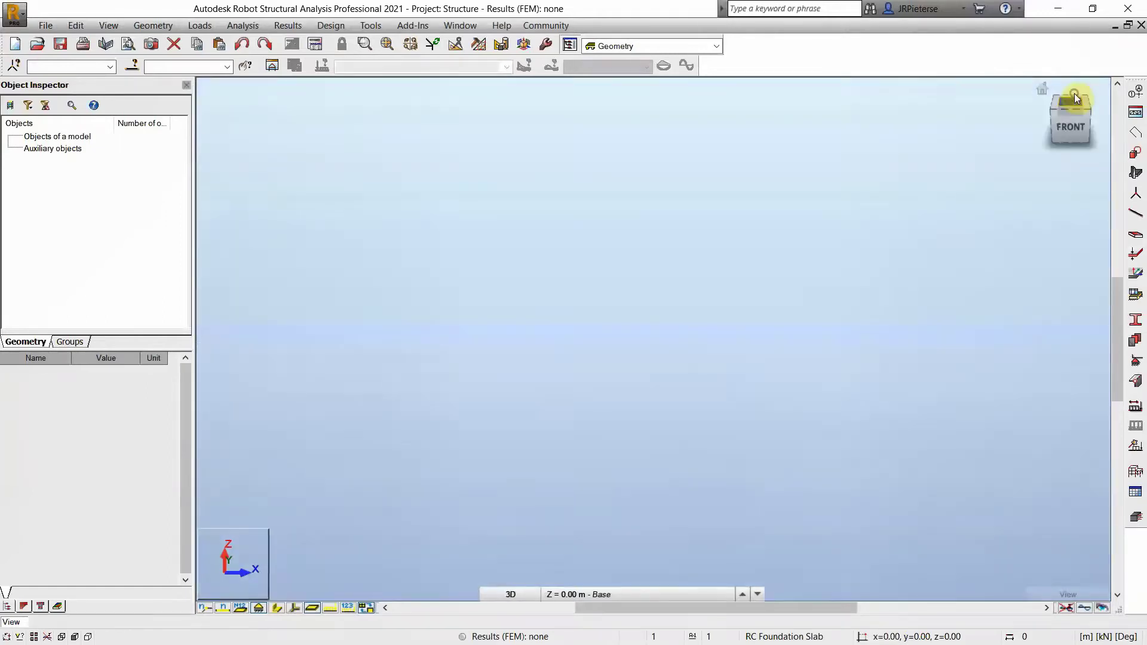
{"action": "left_click", "coordinate": [512, 594]}
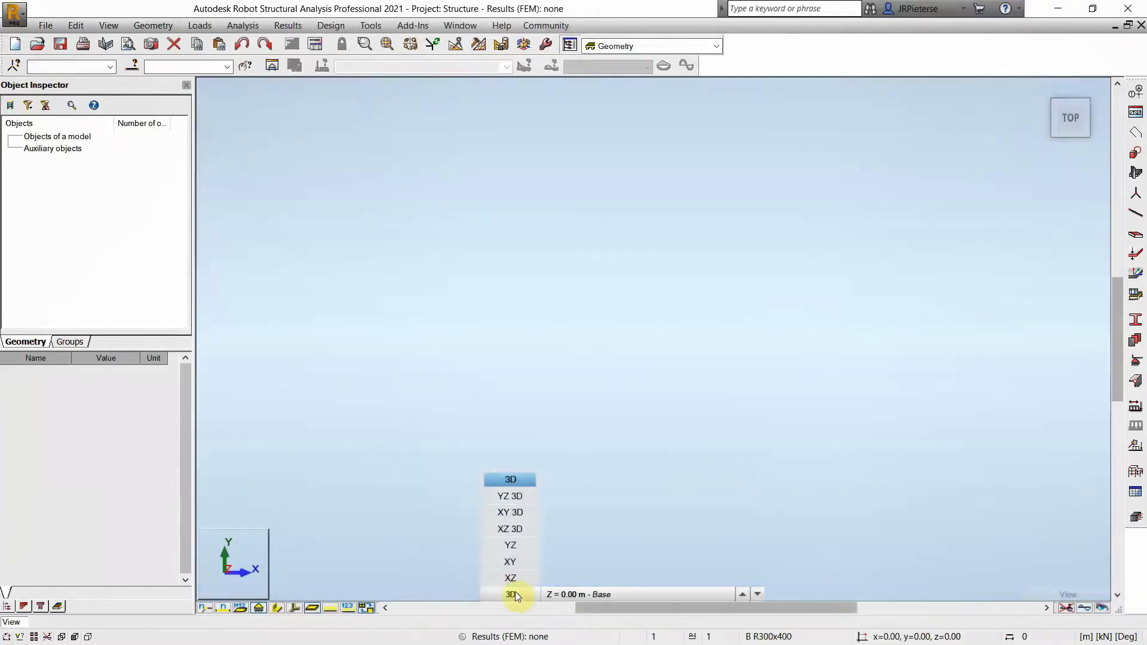
{"action": "left_click", "coordinate": [514, 560]}
{"action": "middle_click_drag", "start_coordinate": [671, 285], "coordinate": [592, 293]}
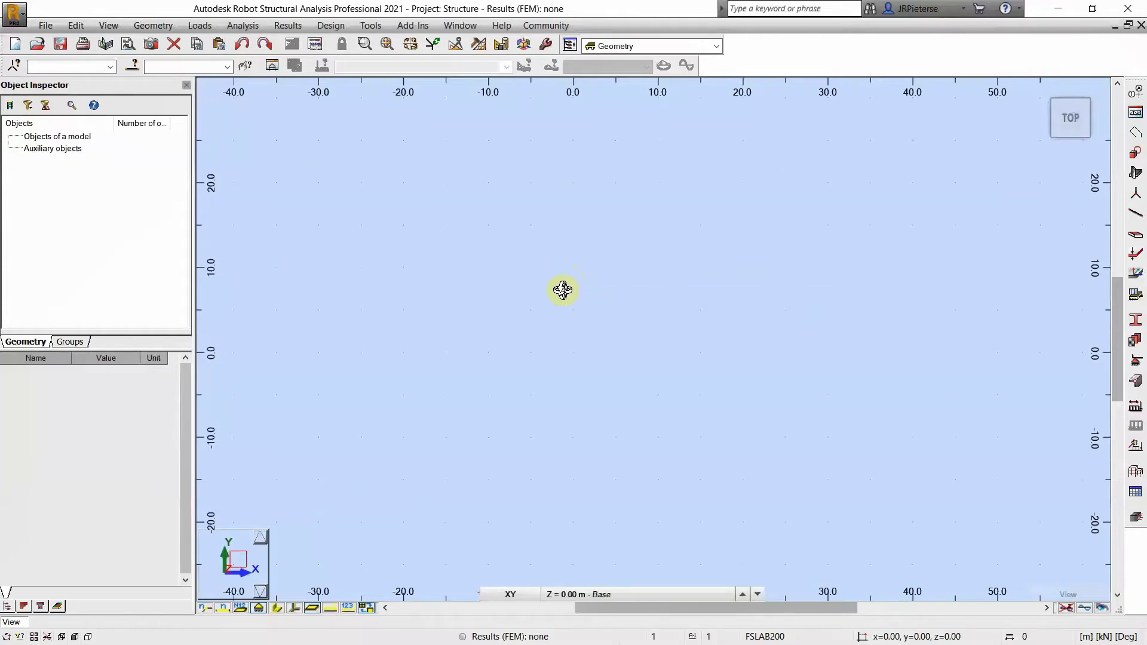
Start a contour object in plan through (0, 0), (20, 0), (20, -10), (35, -10), (35, -20) and (16, -20) m
{"action": "left_click", "coordinate": [153, 25]}
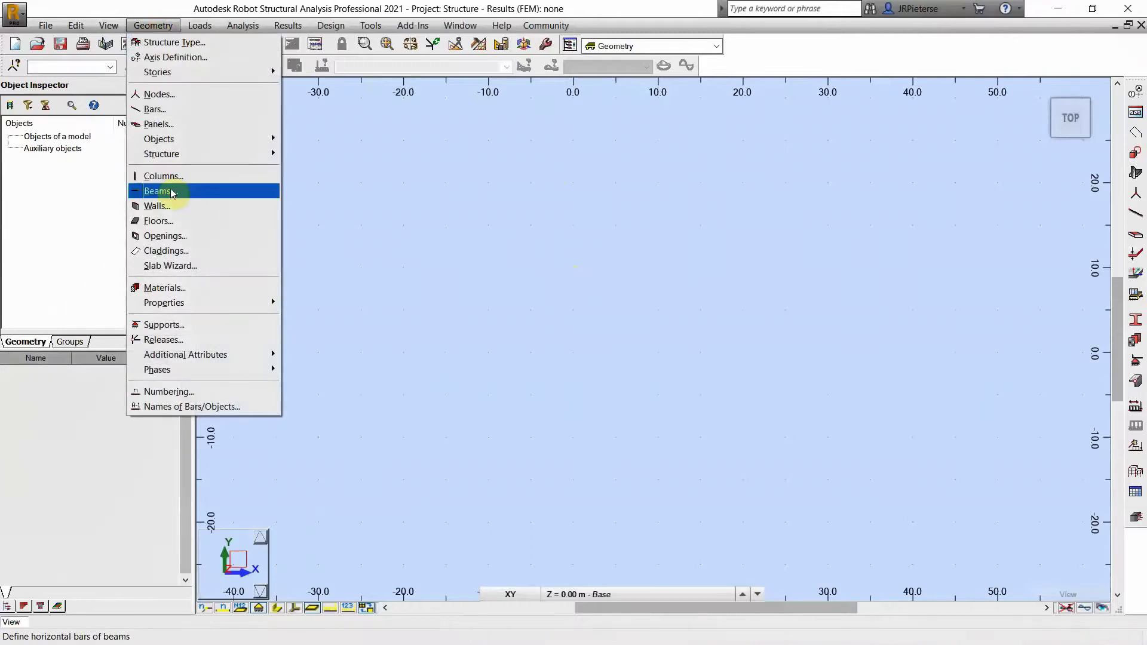
{"action": "mouse_move", "coordinate": [158, 138]}
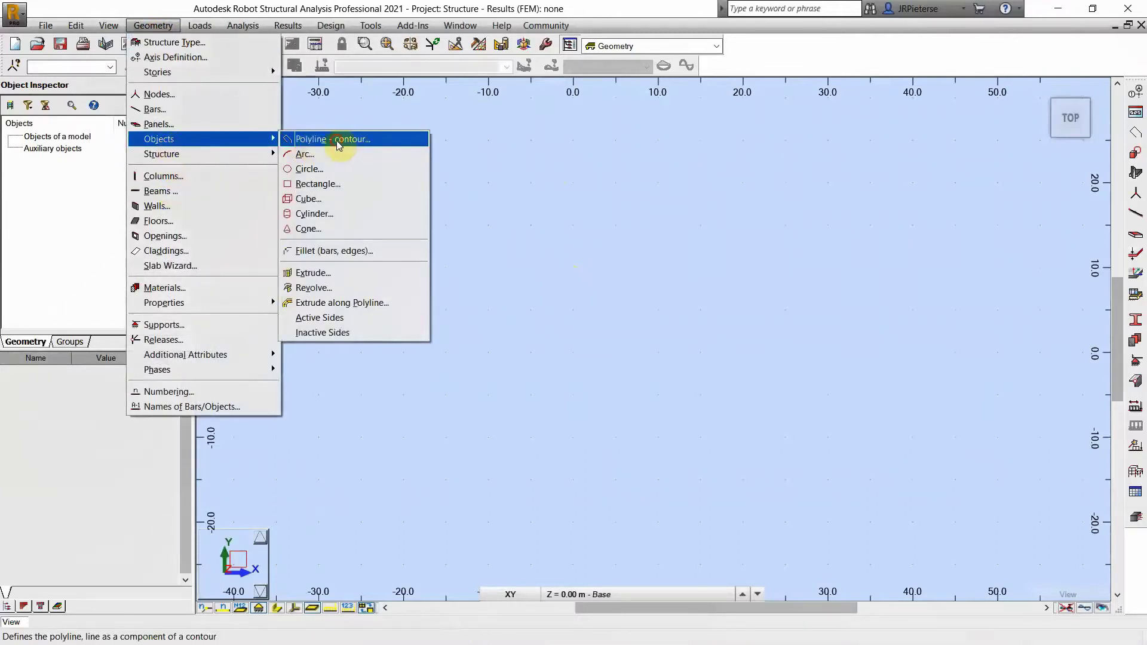
{"action": "left_click", "coordinate": [352, 141]}
{"action": "left_click_drag", "start_coordinate": [478, 73], "coordinate": [244, 110]}
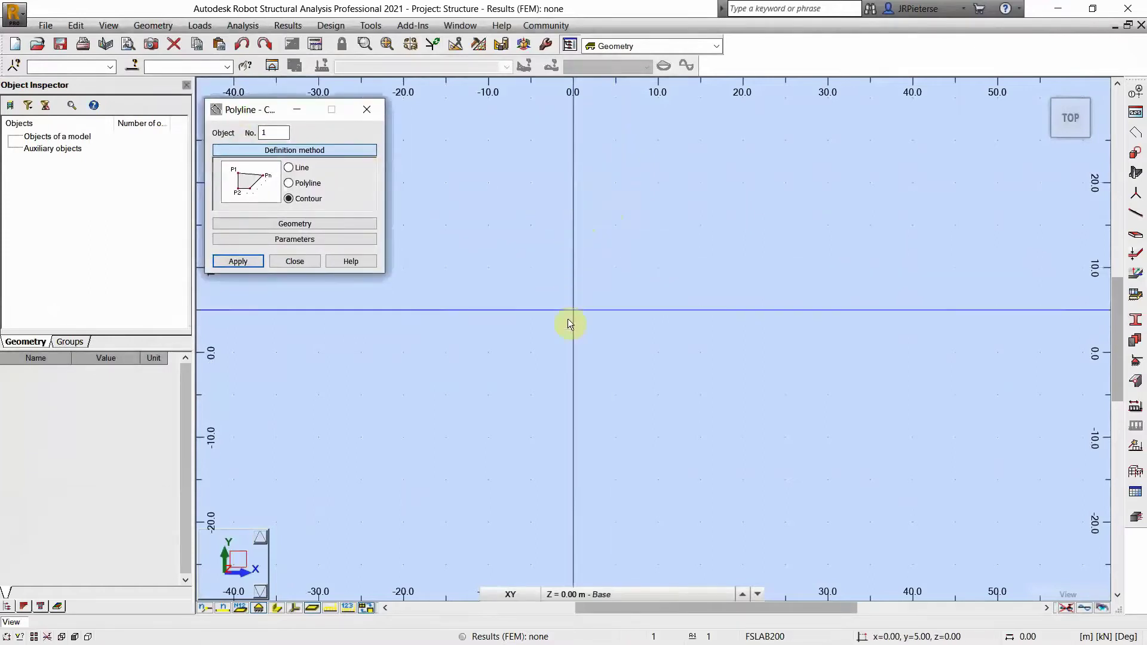
{"action": "left_click", "coordinate": [566, 343]}
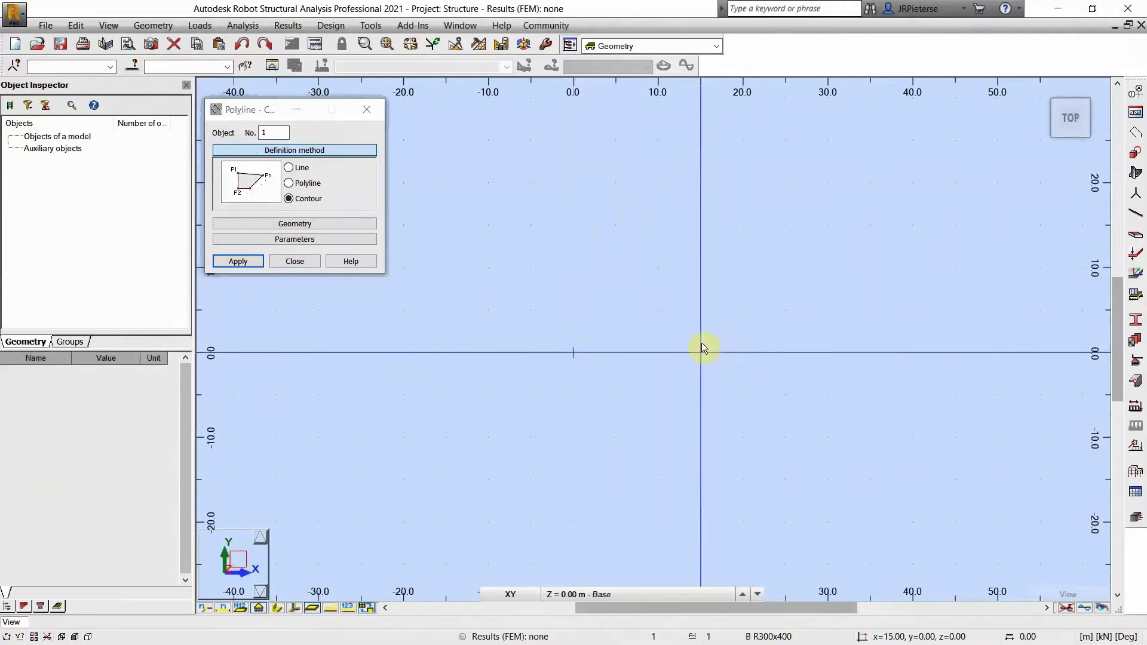
{"action": "left_click", "coordinate": [728, 351]}
{"action": "left_click", "coordinate": [744, 436]}
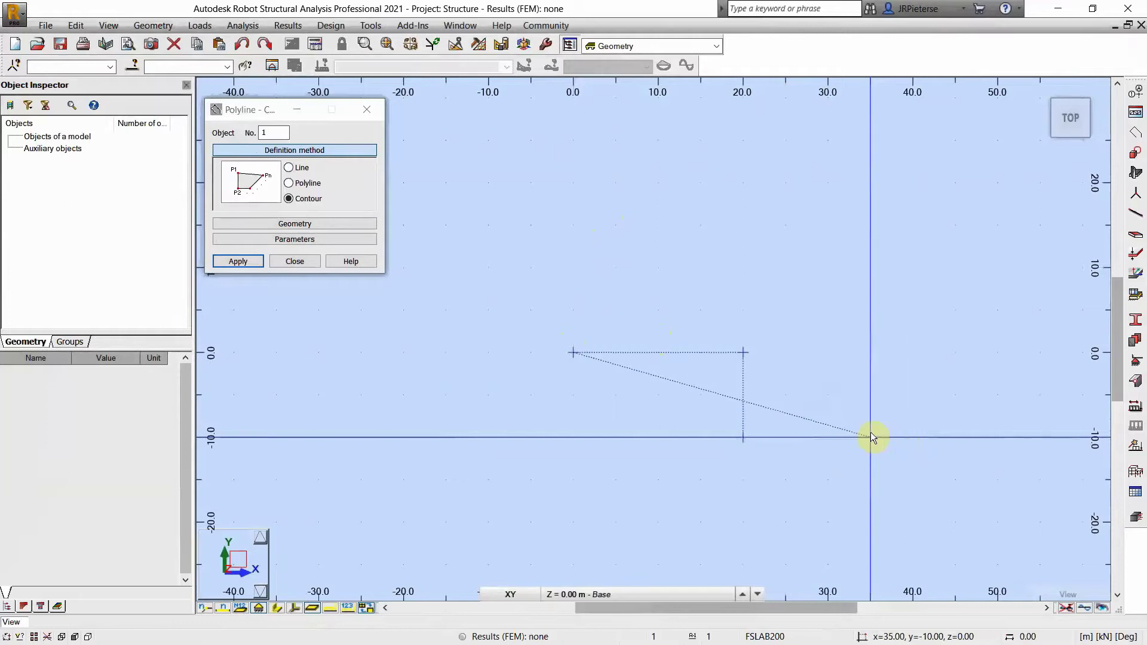
{"action": "left_click", "coordinate": [870, 434]}
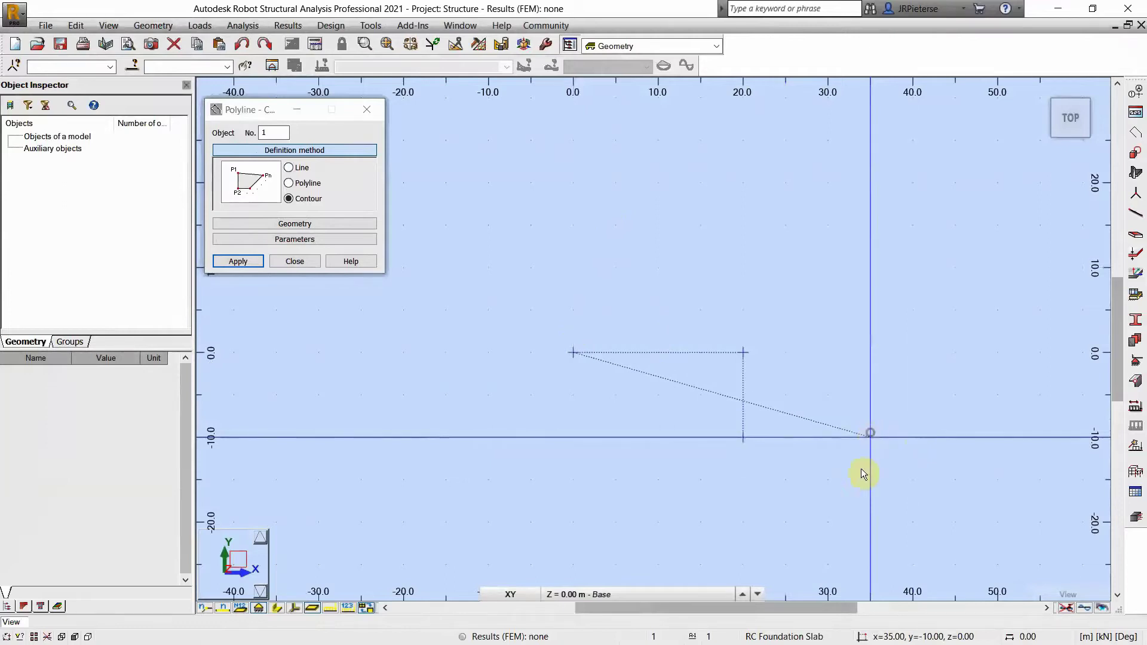
{"action": "left_click", "coordinate": [858, 533]}
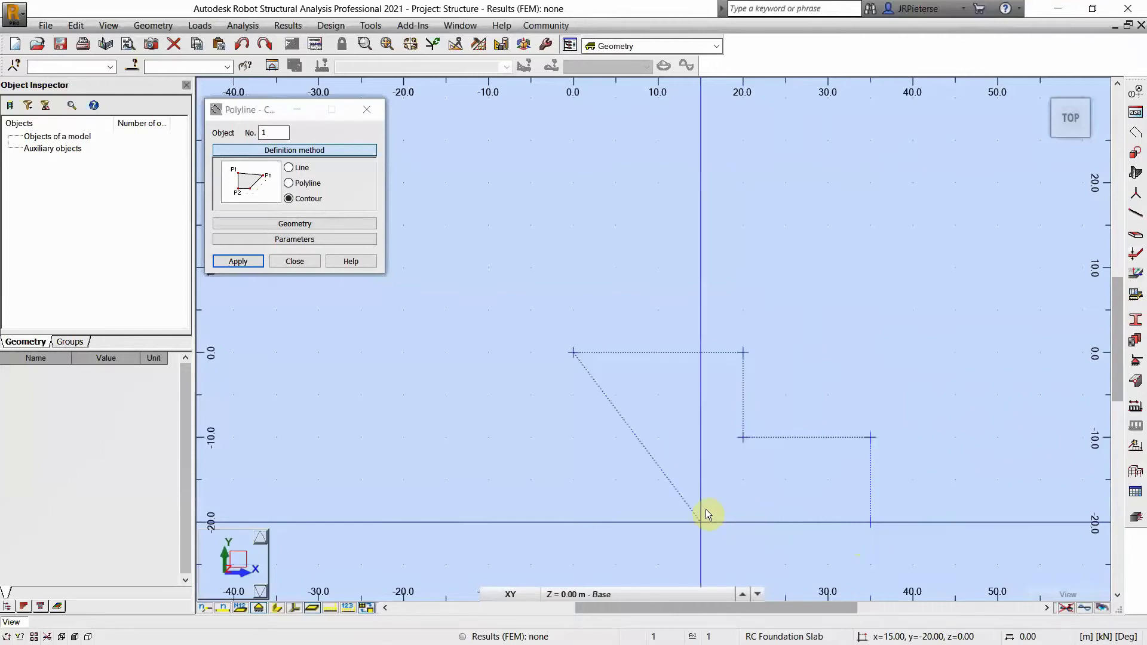
{"action": "scroll", "coordinate": [715, 472], "scroll_direction": "up", "scroll_amount": 2}
{"action": "scroll", "coordinate": [714, 530], "scroll_direction": "up", "scroll_amount": 2}
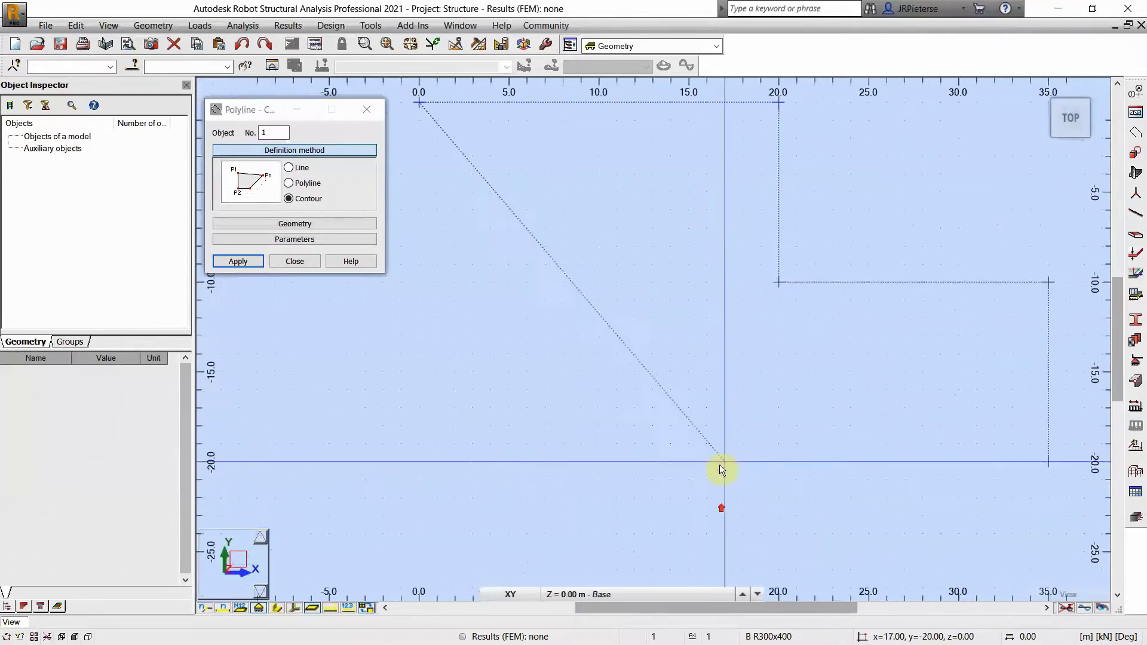
{"action": "left_click", "coordinate": [708, 459]}
Continue the contour through (16, -30), (5, -30), (5, -20) and (0, -20) m, close it at the origin and leave the command
{"action": "scroll", "coordinate": [708, 459], "scroll_direction": "down", "scroll_amount": 4}
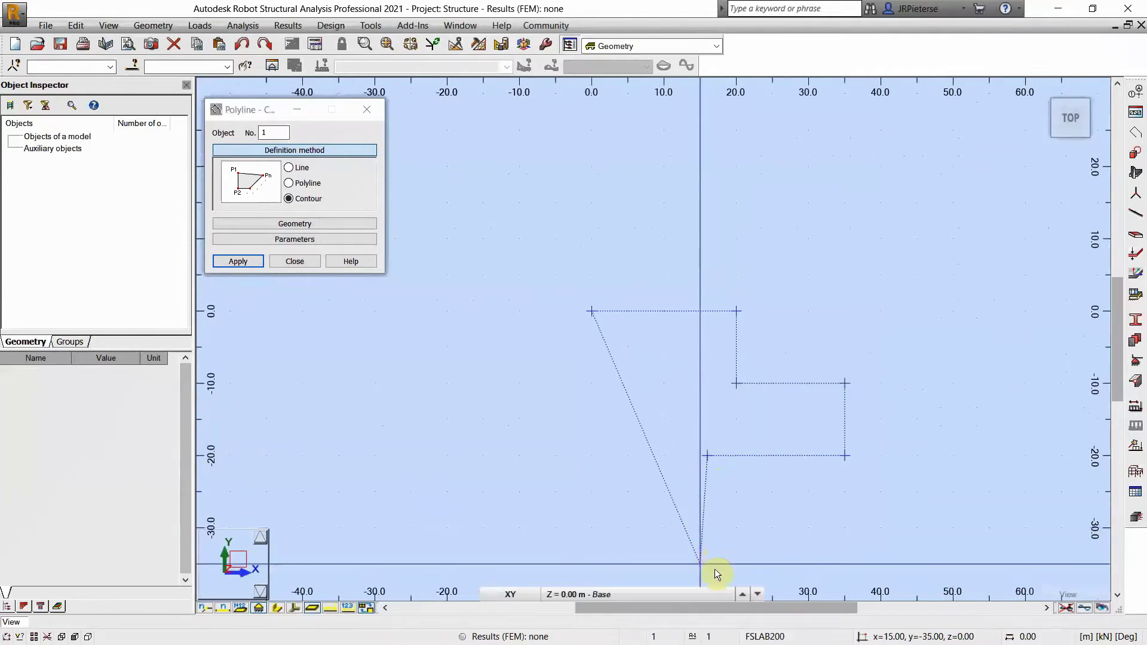
{"action": "scroll", "coordinate": [714, 558], "scroll_direction": "up", "scroll_amount": 2}
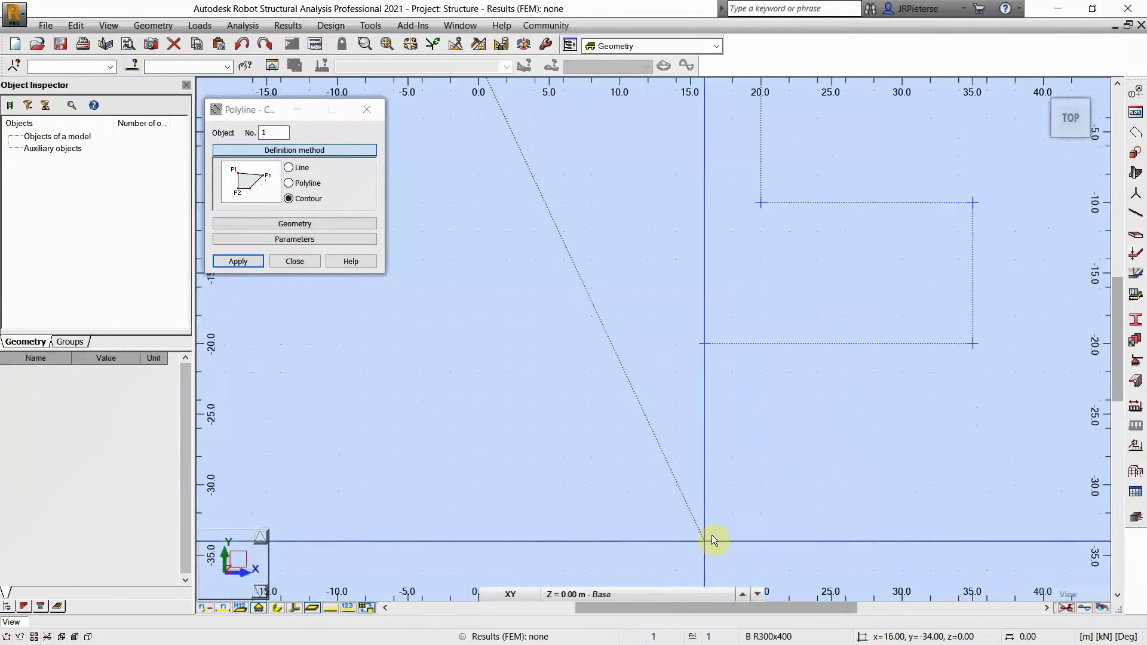
{"action": "left_click", "coordinate": [718, 489]}
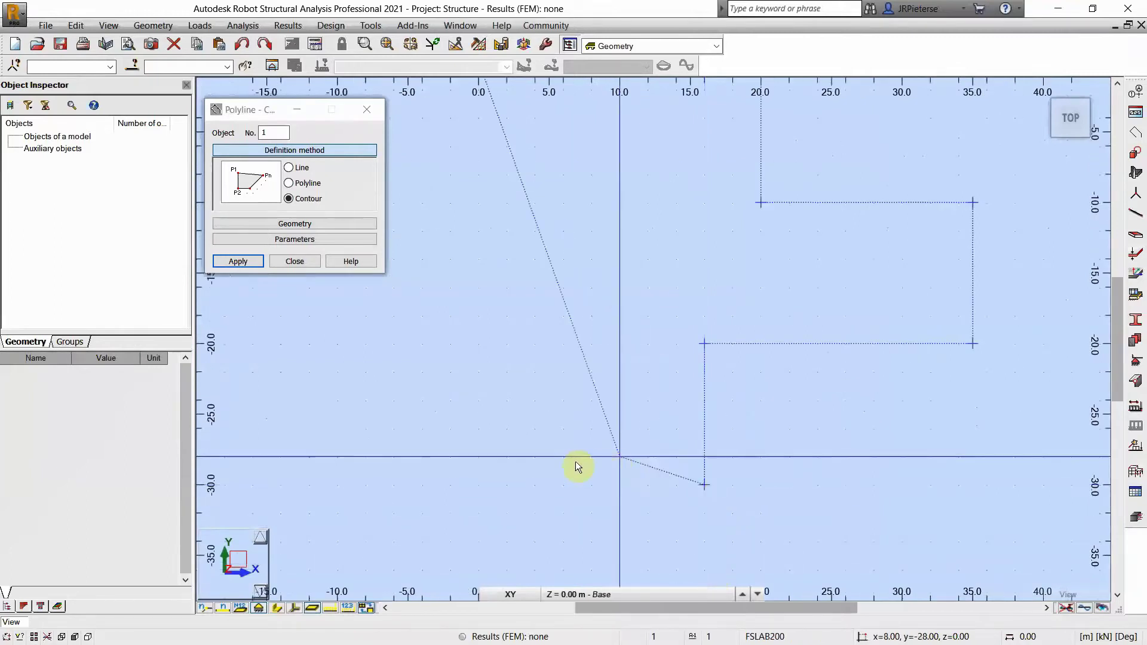
{"action": "left_click", "coordinate": [517, 489]}
{"action": "scroll", "coordinate": [517, 489], "scroll_direction": "down", "scroll_amount": 2}
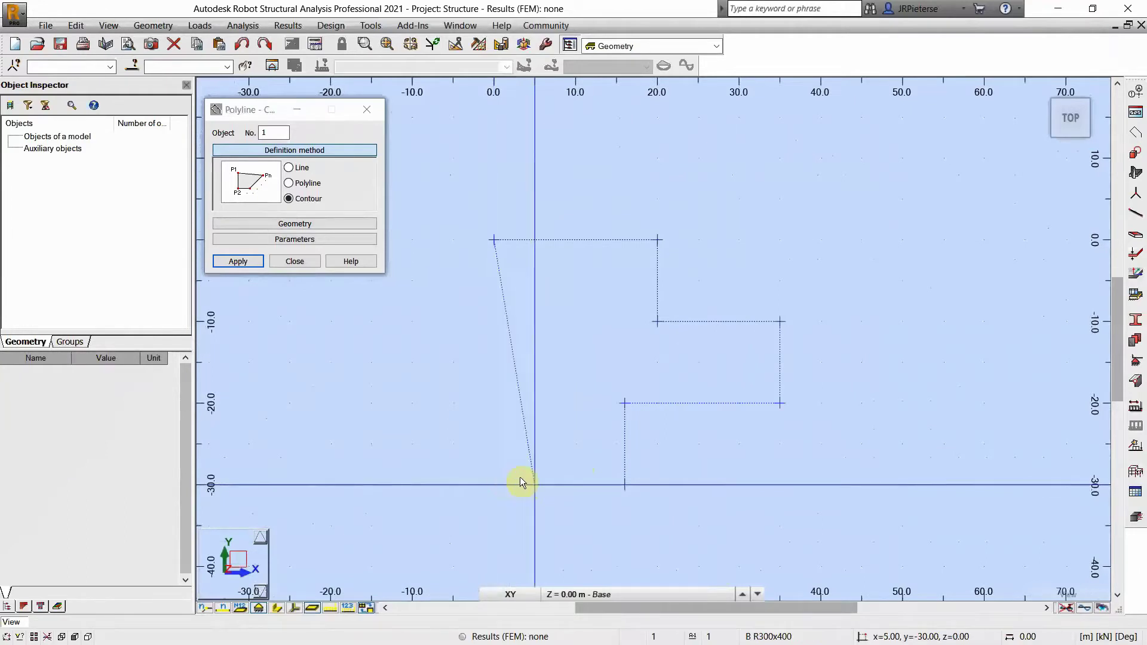
{"action": "left_click", "coordinate": [538, 478]}
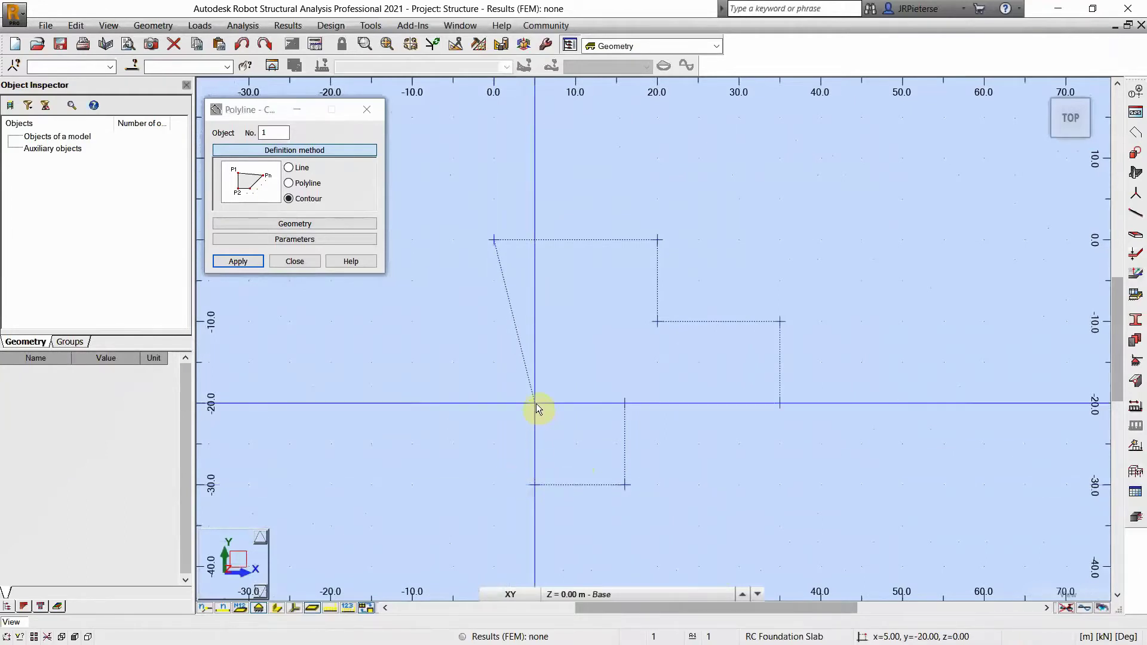
{"action": "left_click", "coordinate": [536, 403]}
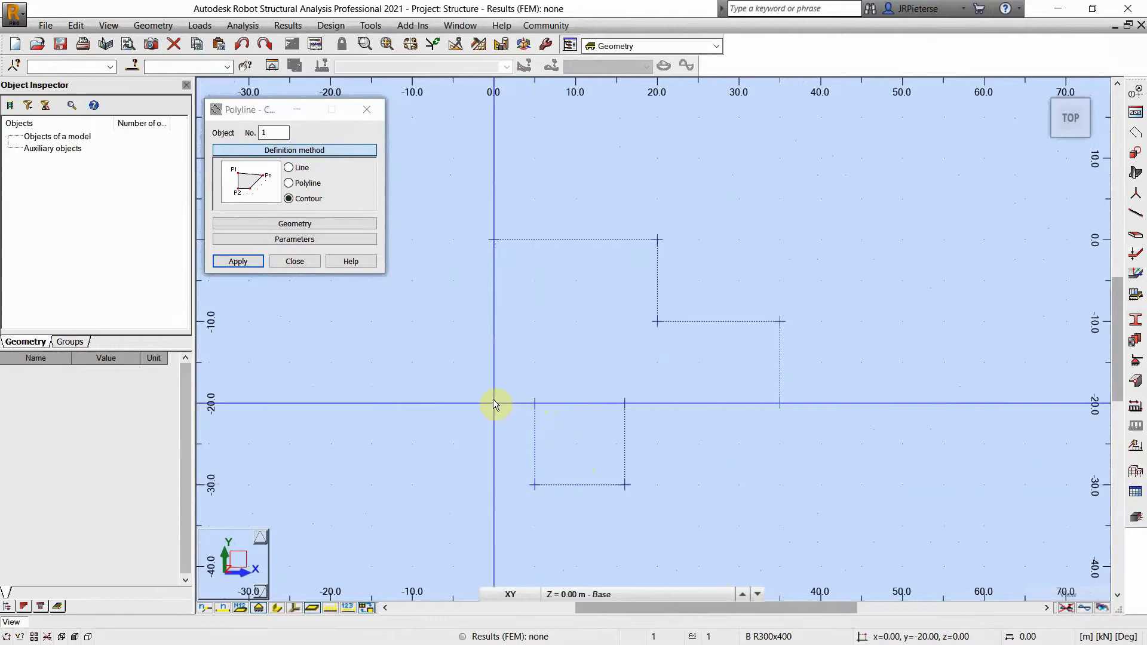
{"action": "left_click", "coordinate": [493, 400]}
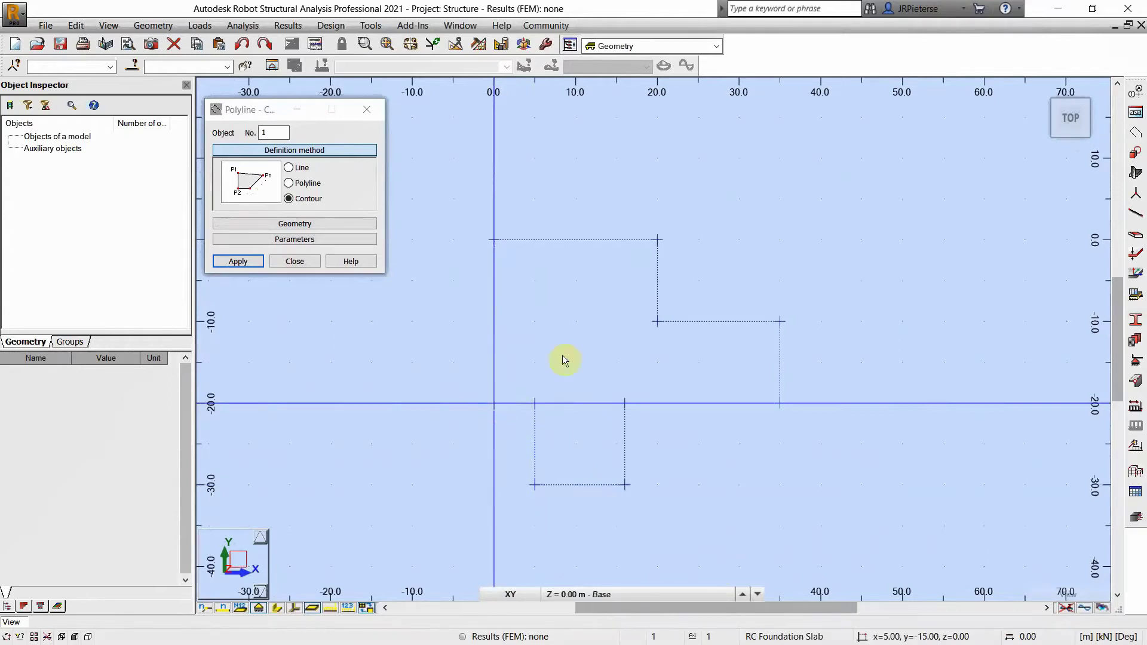
{"action": "left_click", "coordinate": [499, 245]}
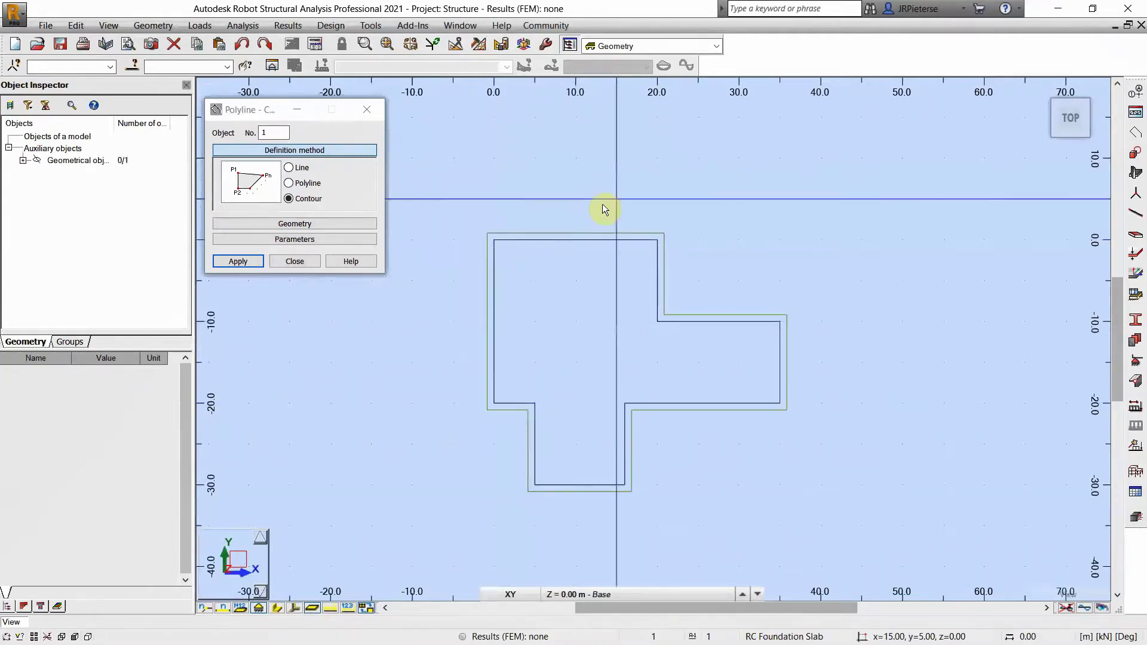
{"action": "left_click", "coordinate": [367, 112]}
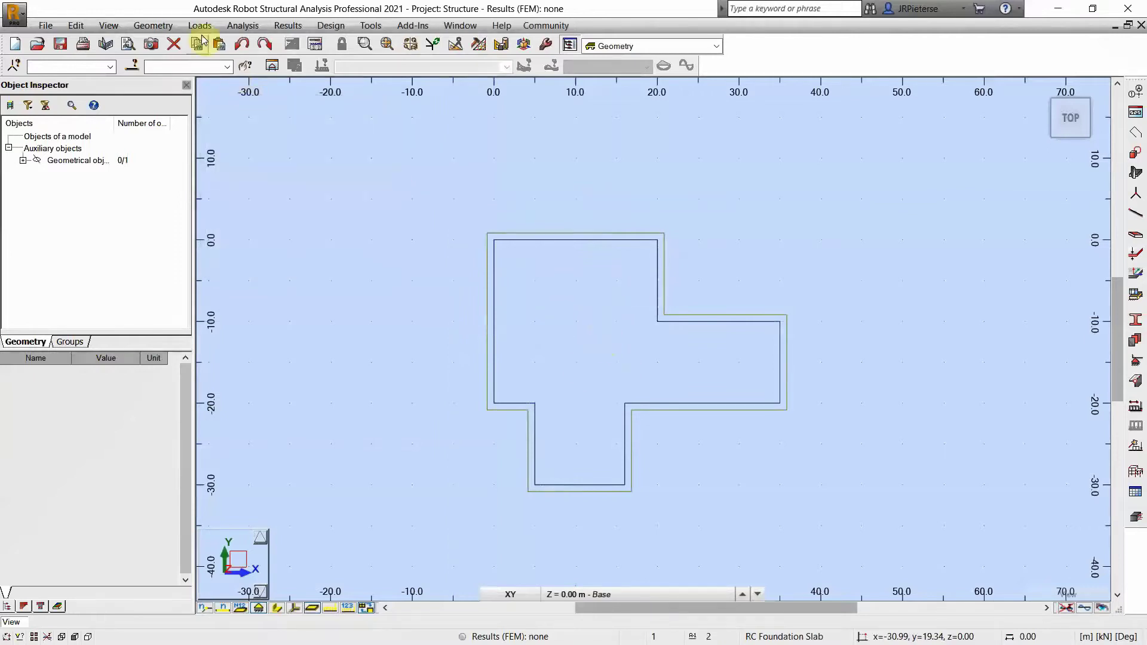
Draw a two-point rectangle inside the contour, from (6, -8) to about (12, -14) m
{"action": "left_click", "coordinate": [153, 25]}
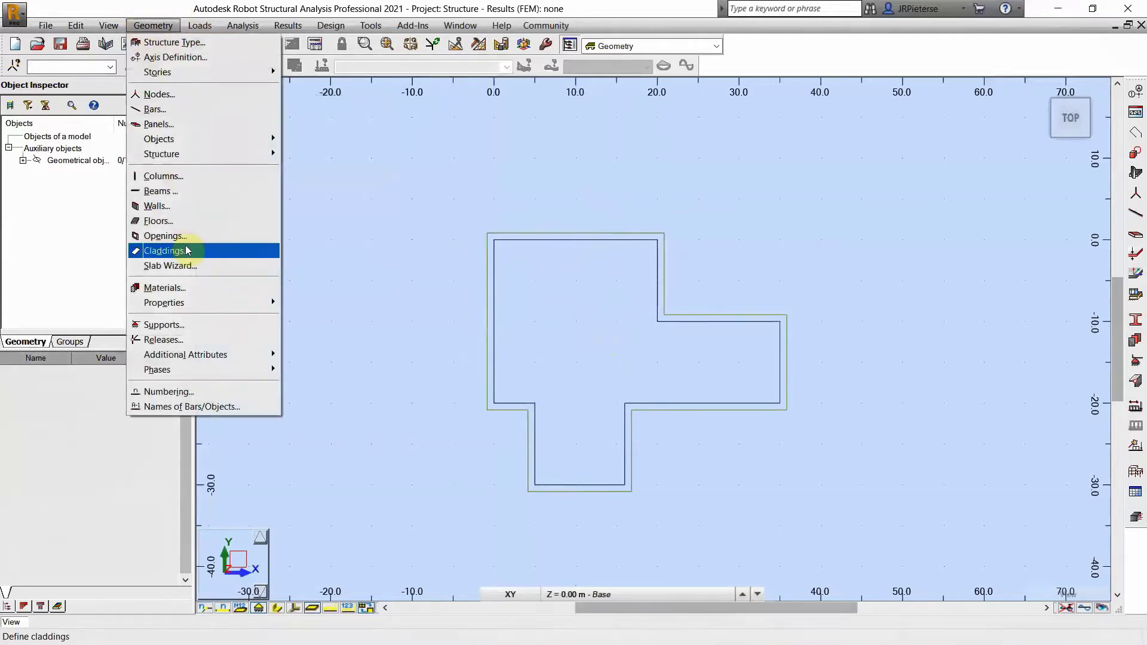
{"action": "mouse_move", "coordinate": [190, 141]}
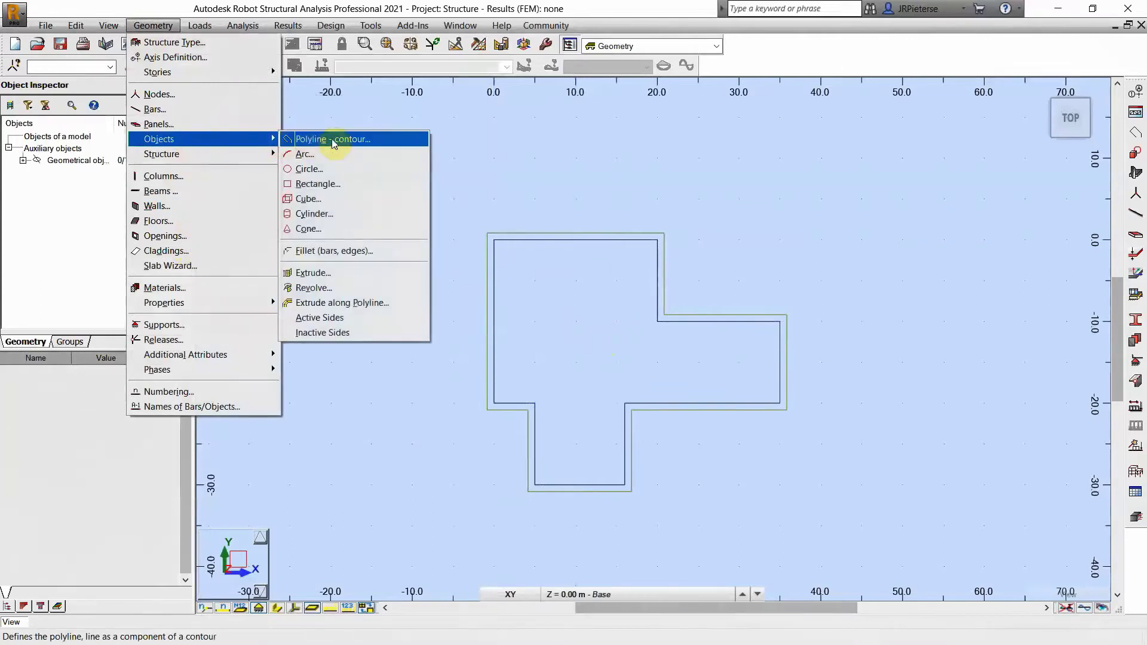
{"action": "left_click", "coordinate": [318, 189]}
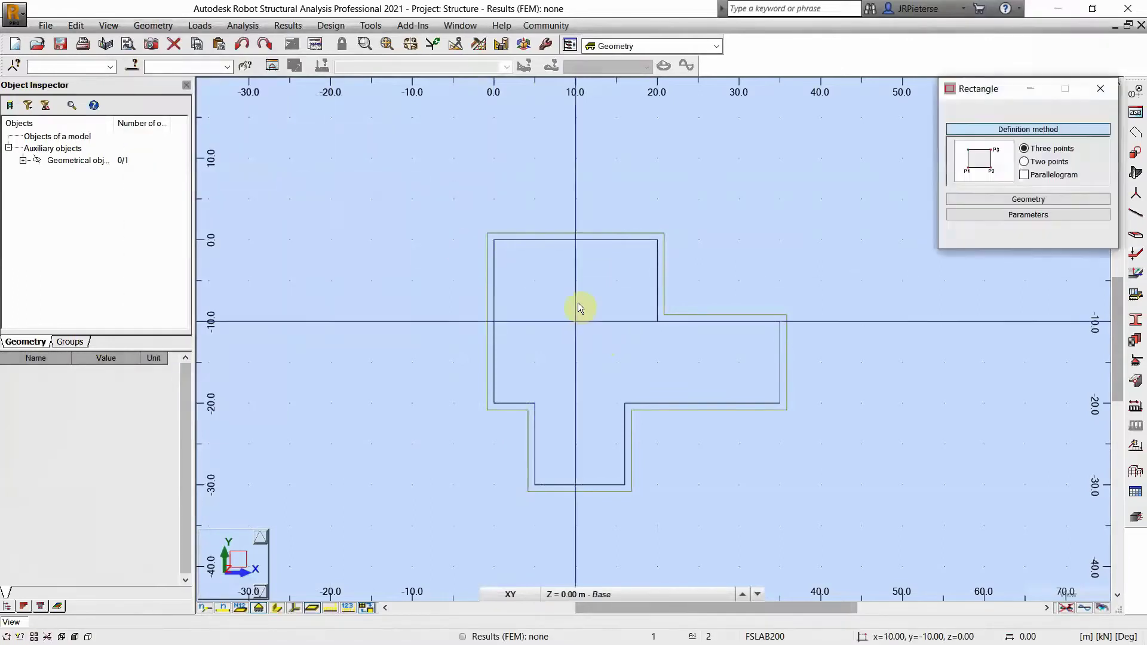
{"action": "left_click", "coordinate": [1025, 161]}
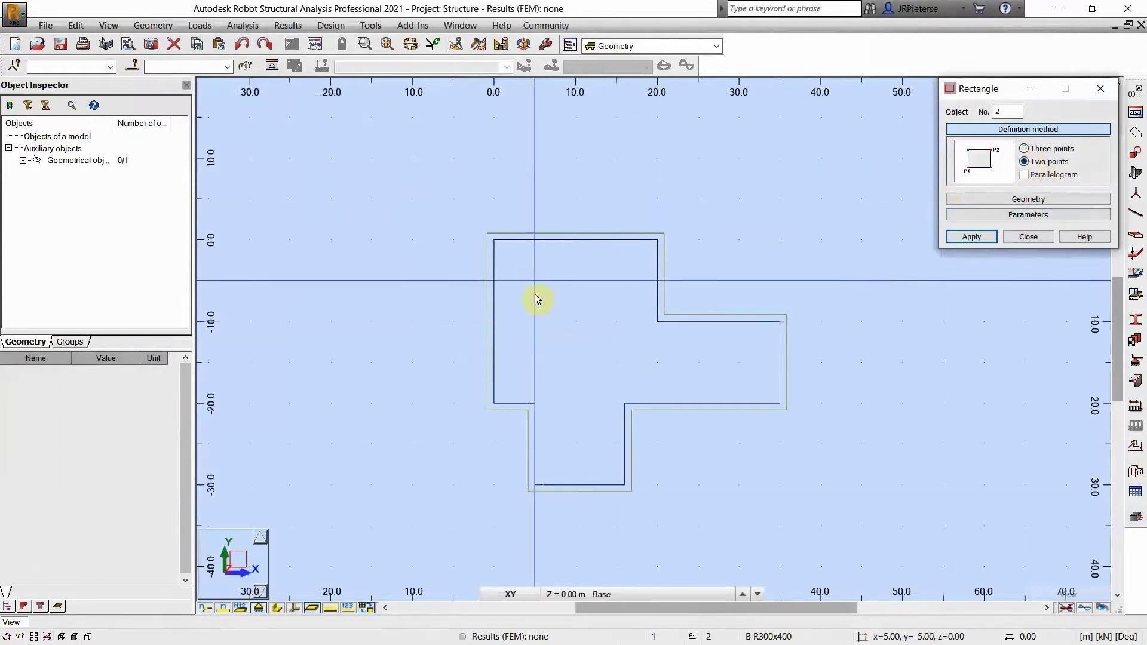
{"action": "scroll", "coordinate": [533, 299], "scroll_direction": "up", "scroll_amount": 3}
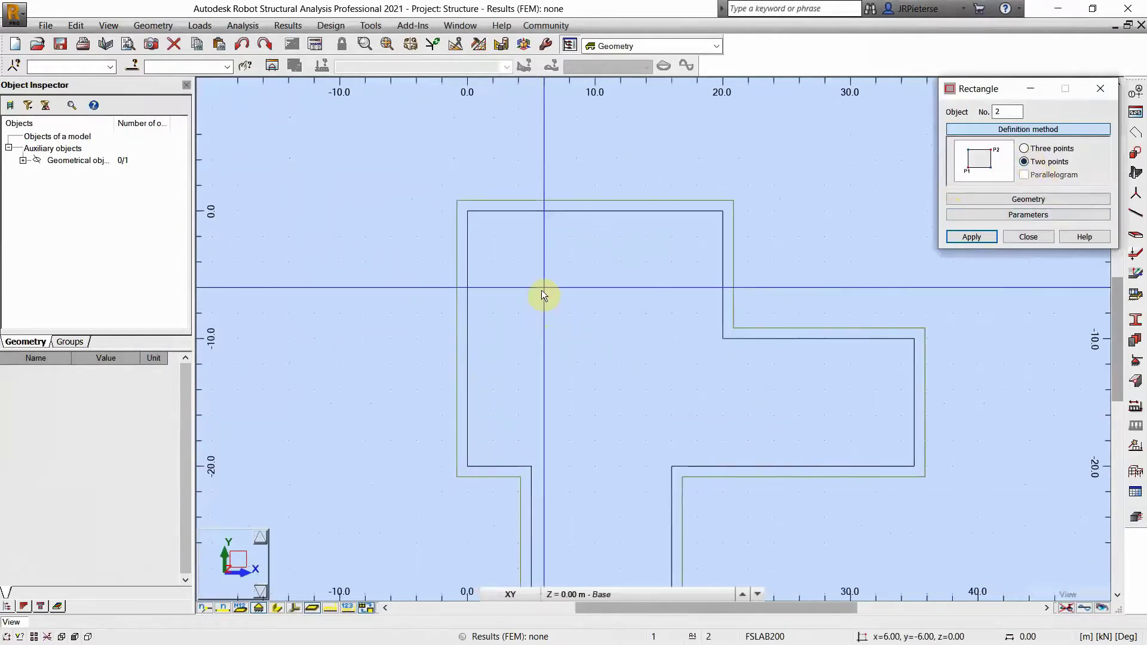
{"action": "left_click", "coordinate": [544, 312]}
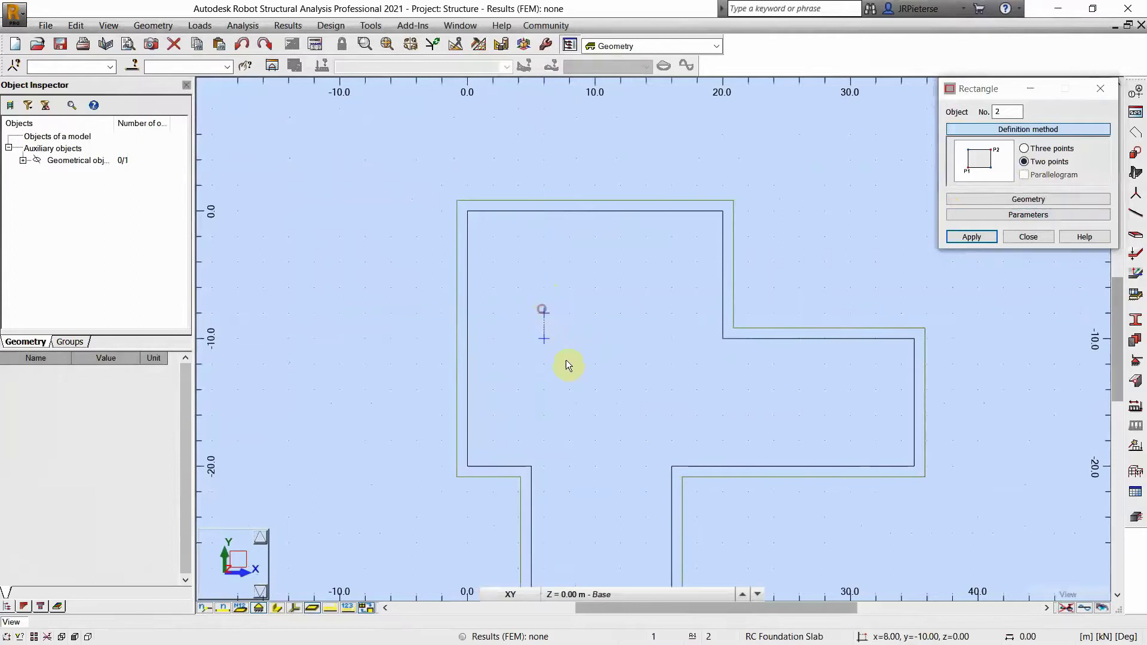
{"action": "left_click", "coordinate": [636, 387]}
{"action": "scroll", "coordinate": [657, 357], "scroll_direction": "down", "scroll_amount": 1}
{"action": "scroll", "coordinate": [656, 358], "scroll_direction": "down", "scroll_amount": 1}
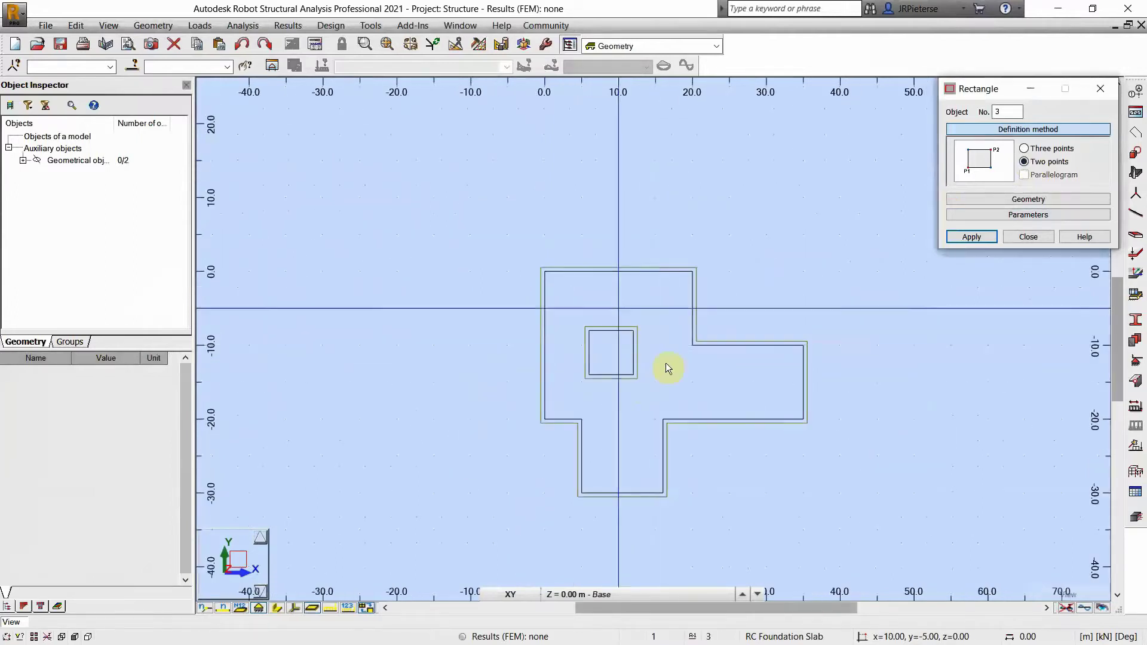
{"action": "left_click", "coordinate": [1028, 237]}
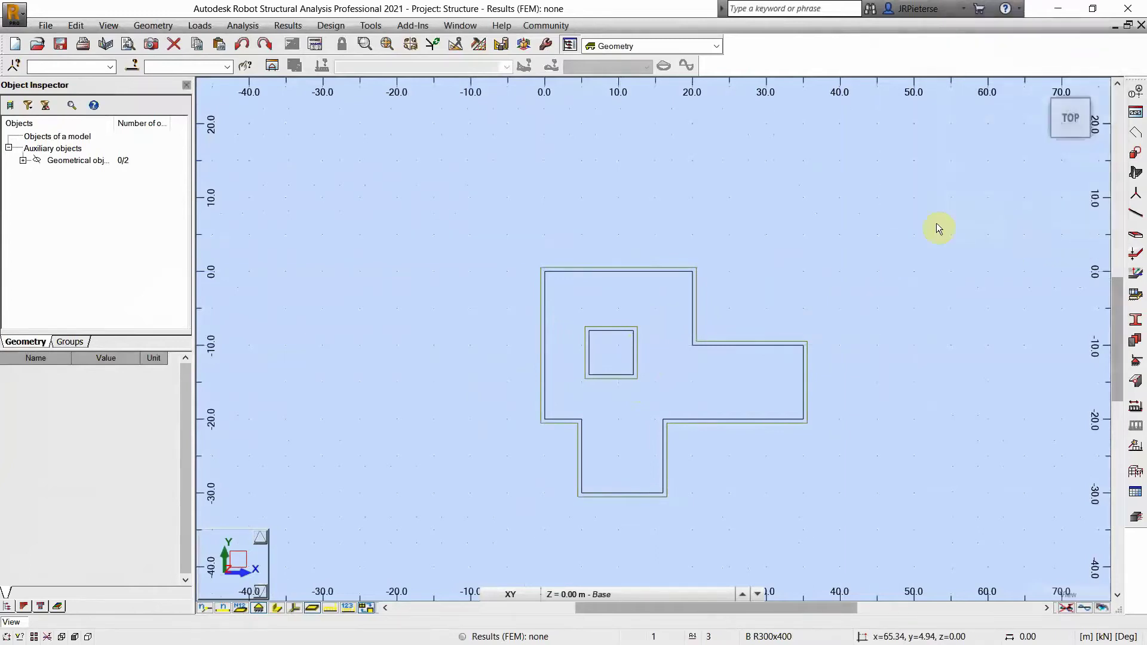
Start a panel definition created from an object list and pick the outer stepped contour as its boundary
{"action": "middle_click_drag", "start_coordinate": [835, 238], "coordinate": [663, 213]}
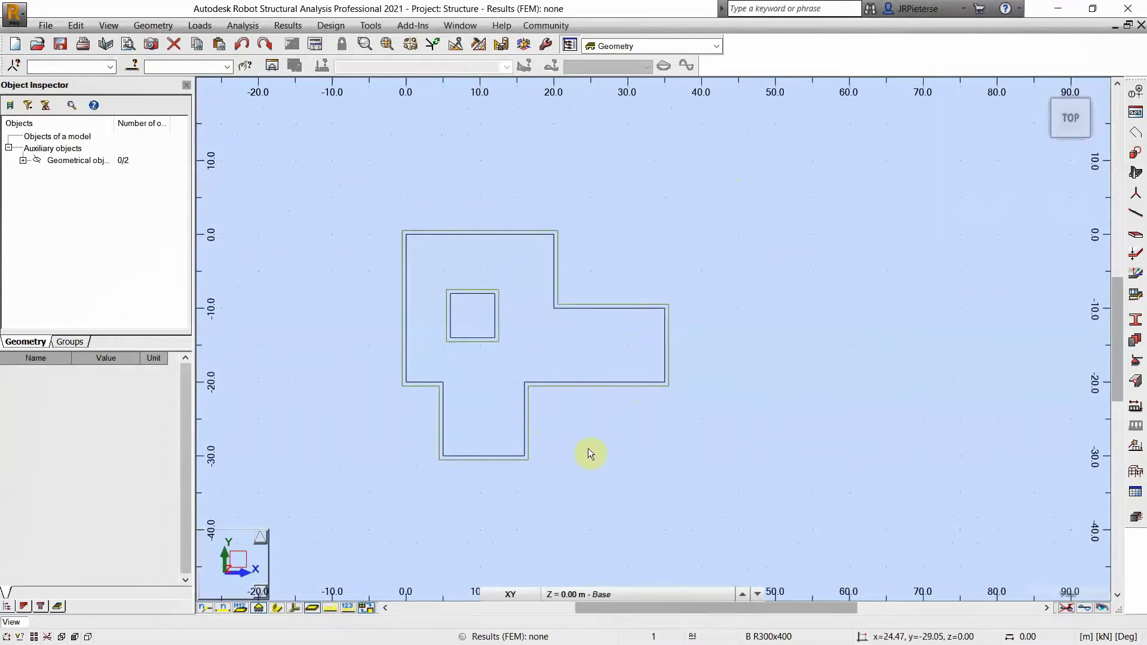
{"action": "left_click", "coordinate": [1137, 237]}
{"action": "left_click_drag", "start_coordinate": [458, 71], "coordinate": [844, 121]}
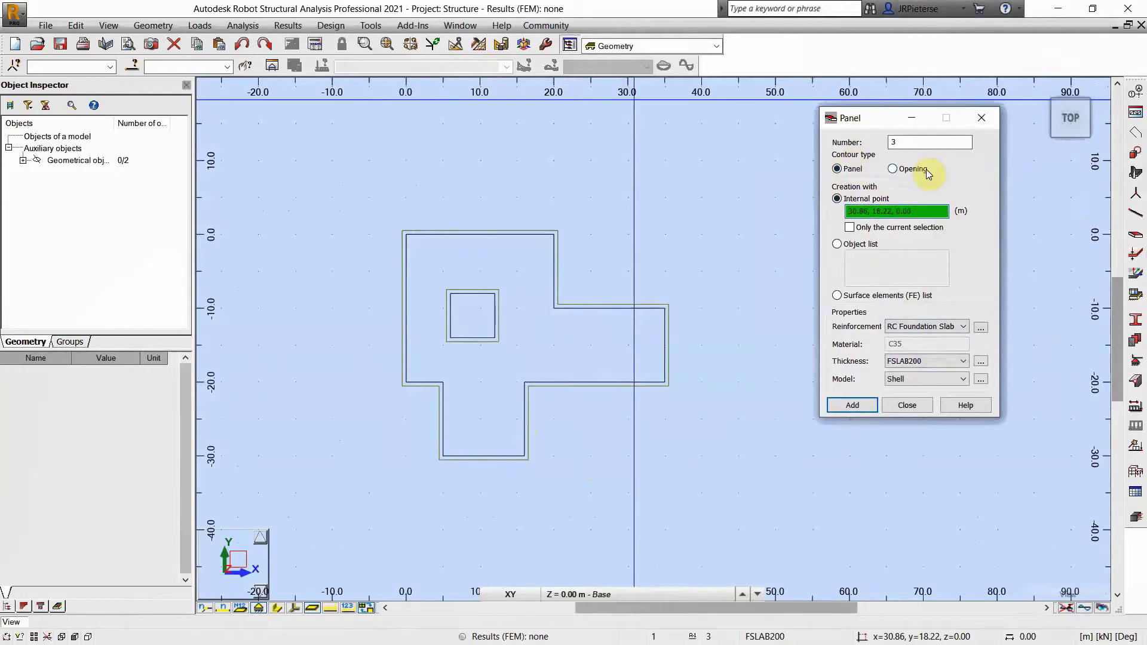
{"action": "left_click", "coordinate": [837, 244]}
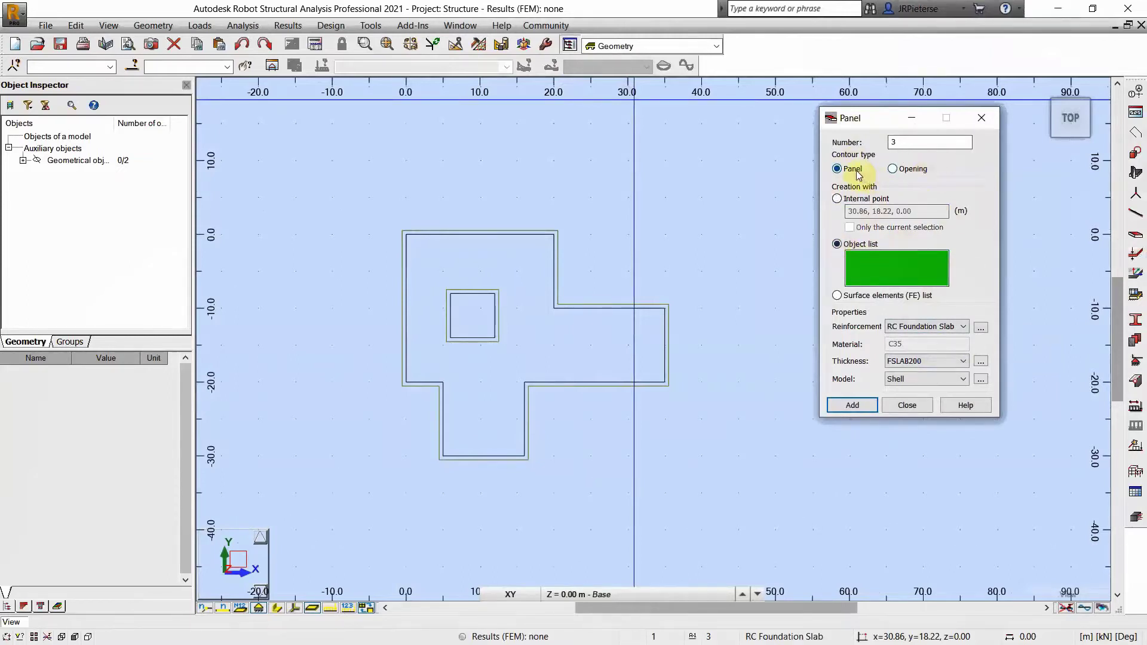
{"action": "left_click", "coordinate": [579, 307]}
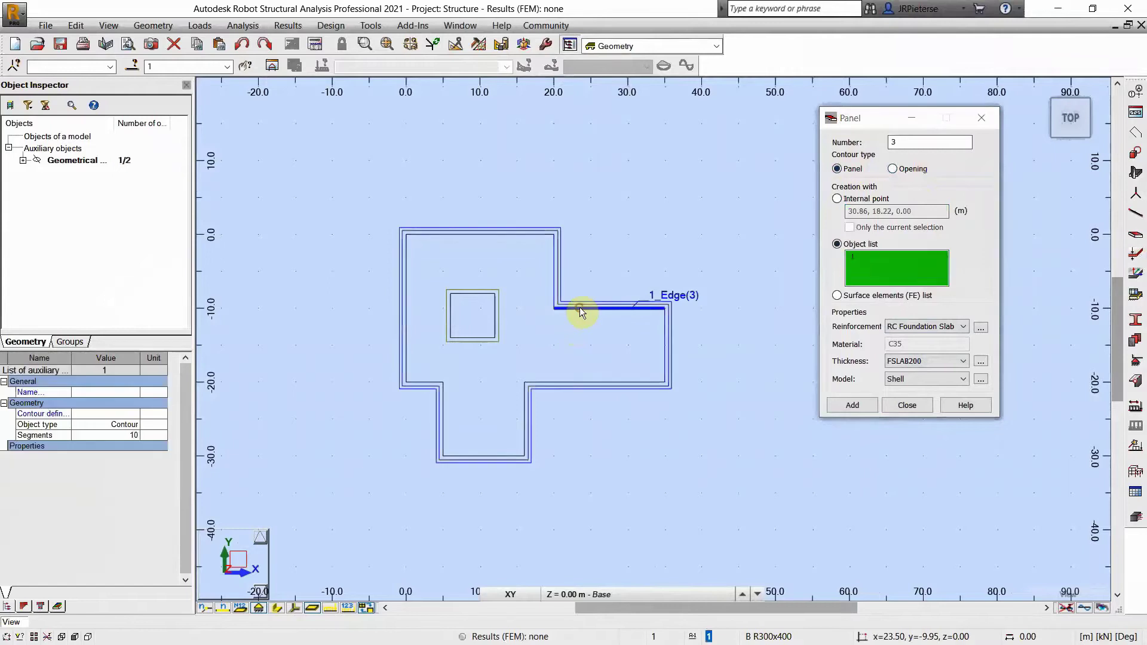
{"action": "left_click", "coordinate": [869, 266]}
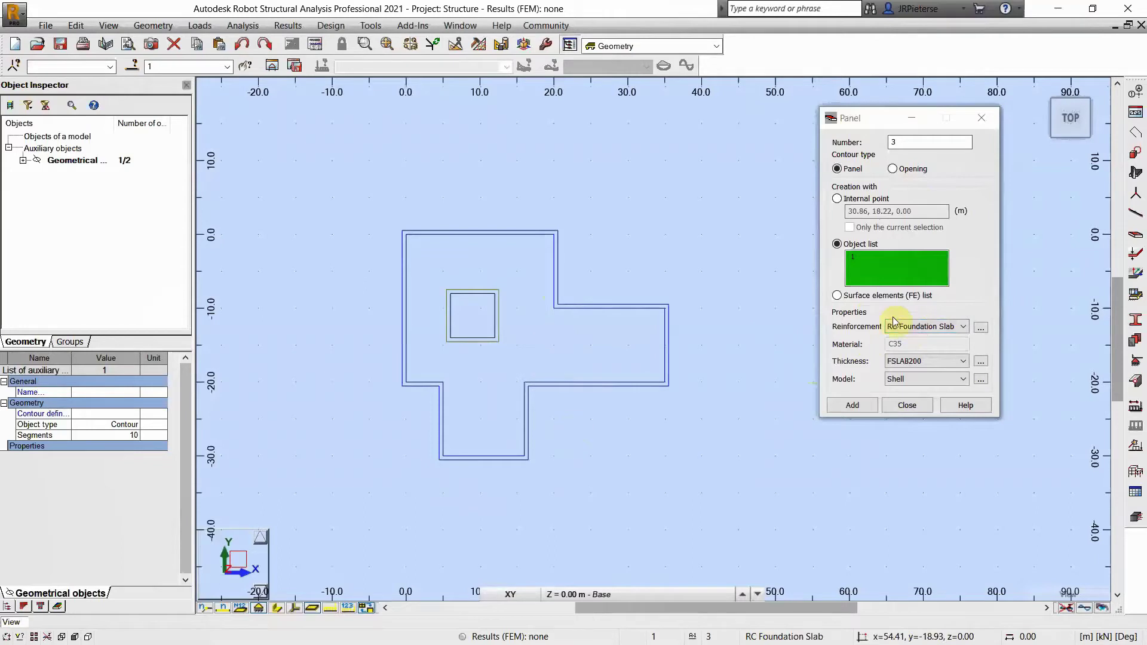
Open the panel's reinforcement parameters, name the new type RC Slab Wall-E and keep bending + compression/tension as the calculation type
{"action": "left_click", "coordinate": [979, 328]}
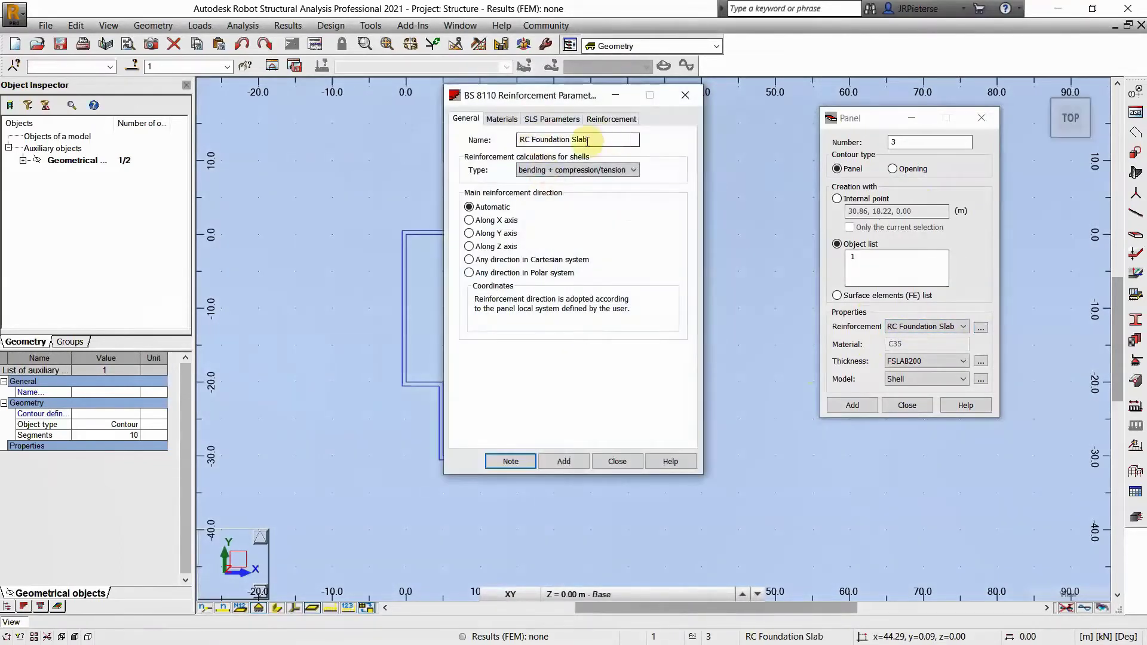
{"action": "left_click_drag", "start_coordinate": [600, 139], "coordinate": [533, 130]}
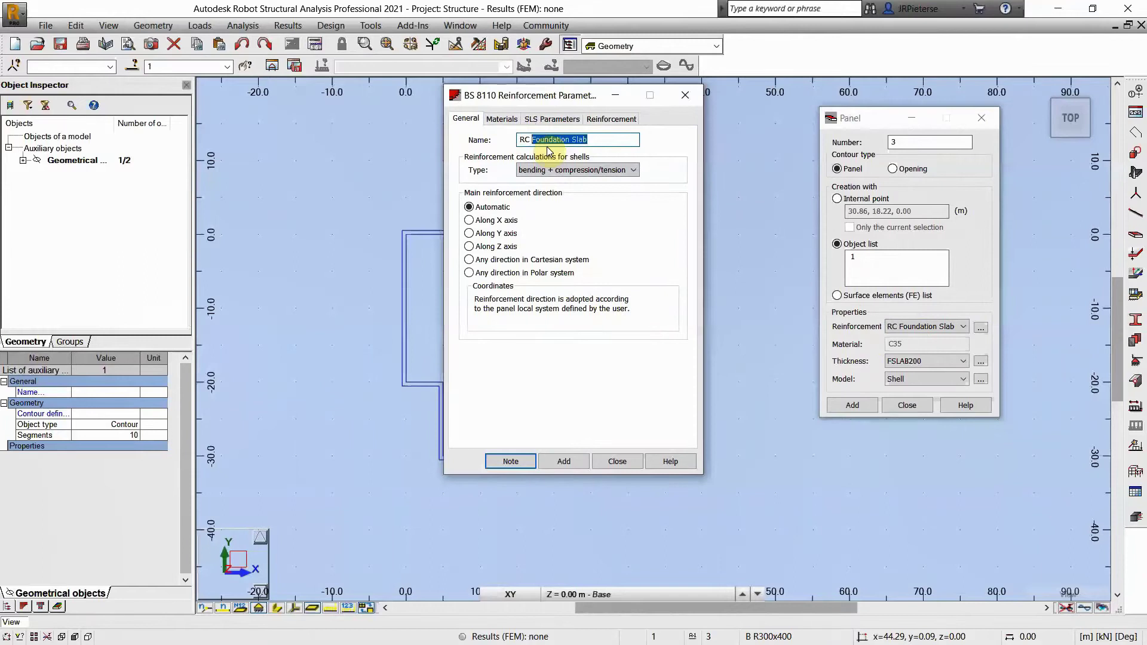
{"action": "type", "text": "Slab Wall-E"}
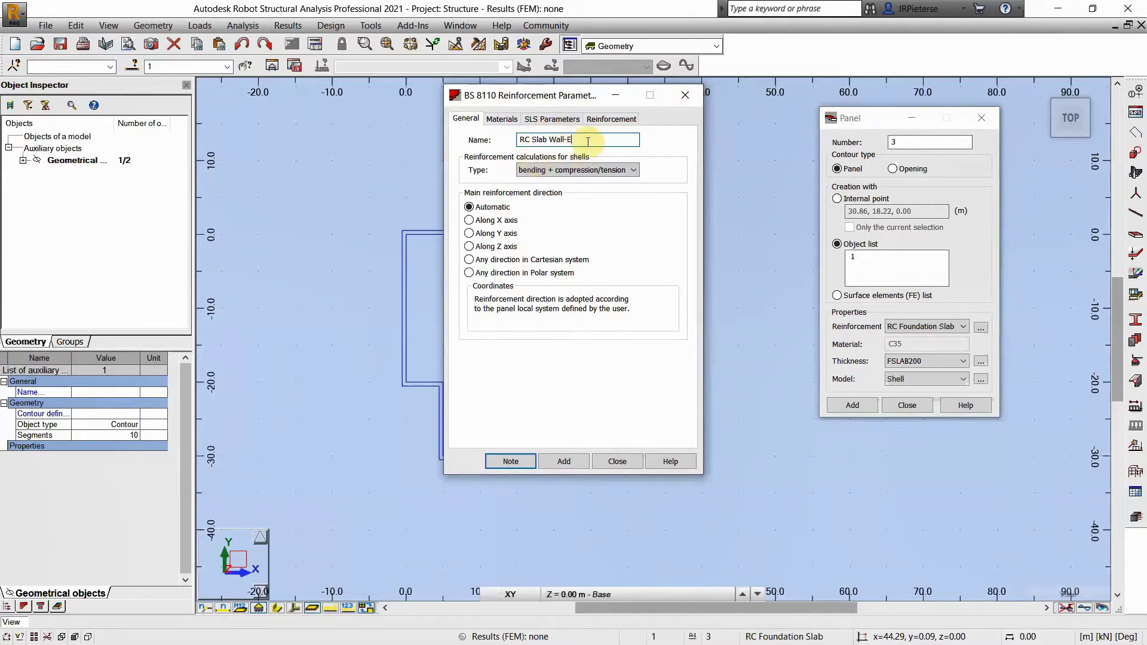
{"action": "left_click", "coordinate": [574, 172]}
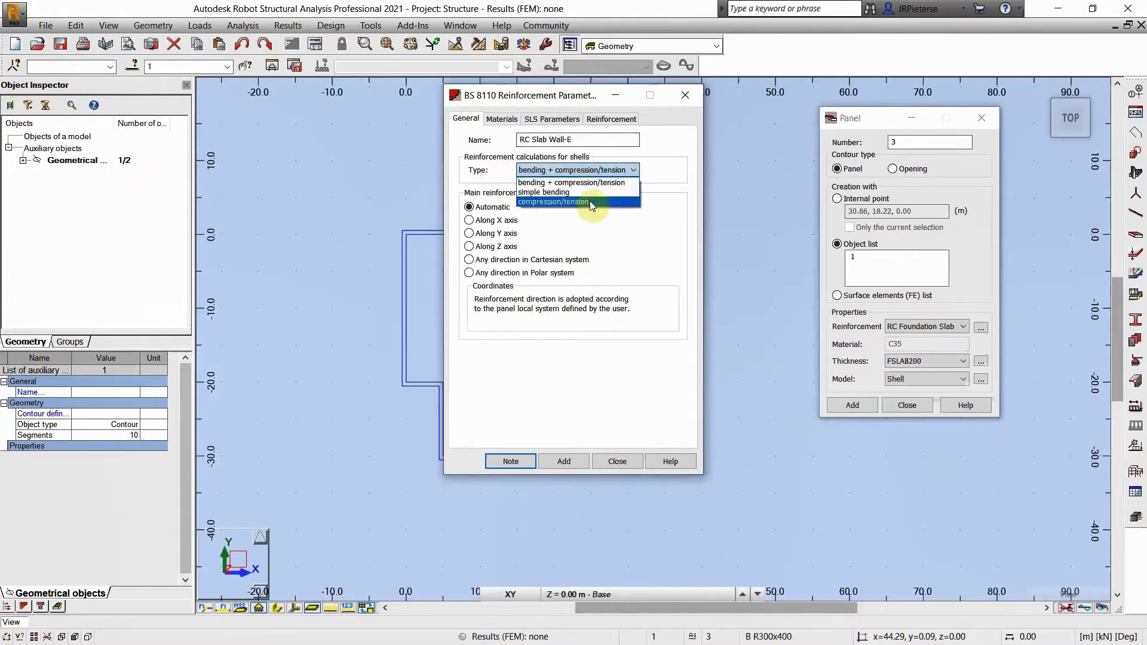
{"action": "left_click", "coordinate": [622, 245]}
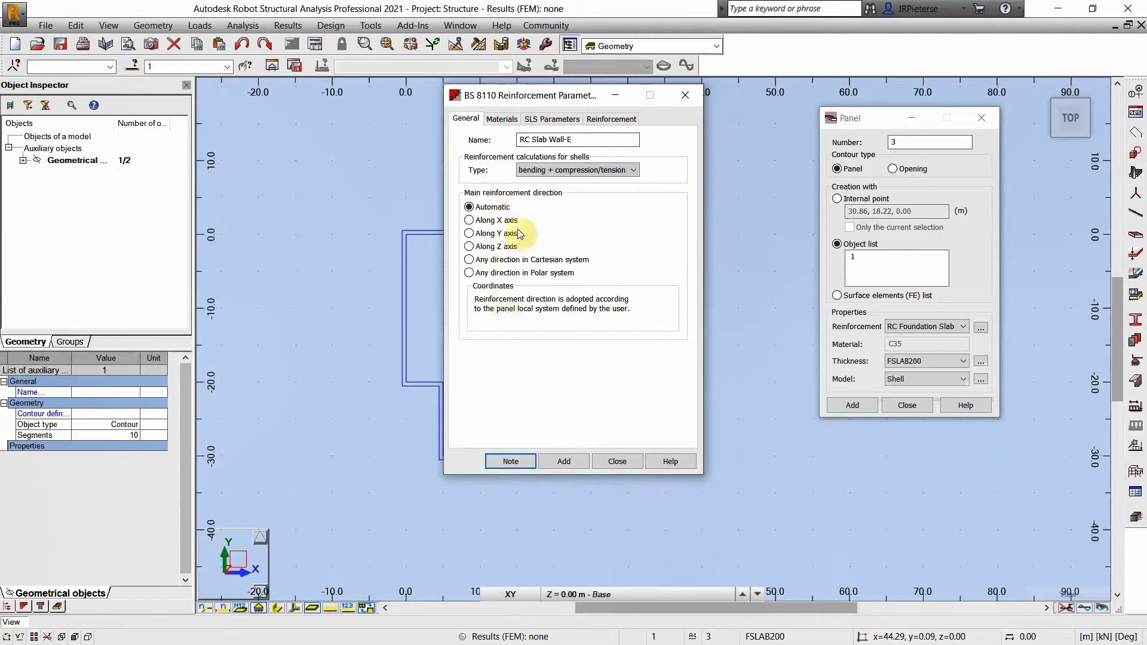
In the reinforcement type's materials, keep the concrete as in the structure model and choose Grade450 reinforcing steel
{"action": "left_click", "coordinate": [502, 119]}
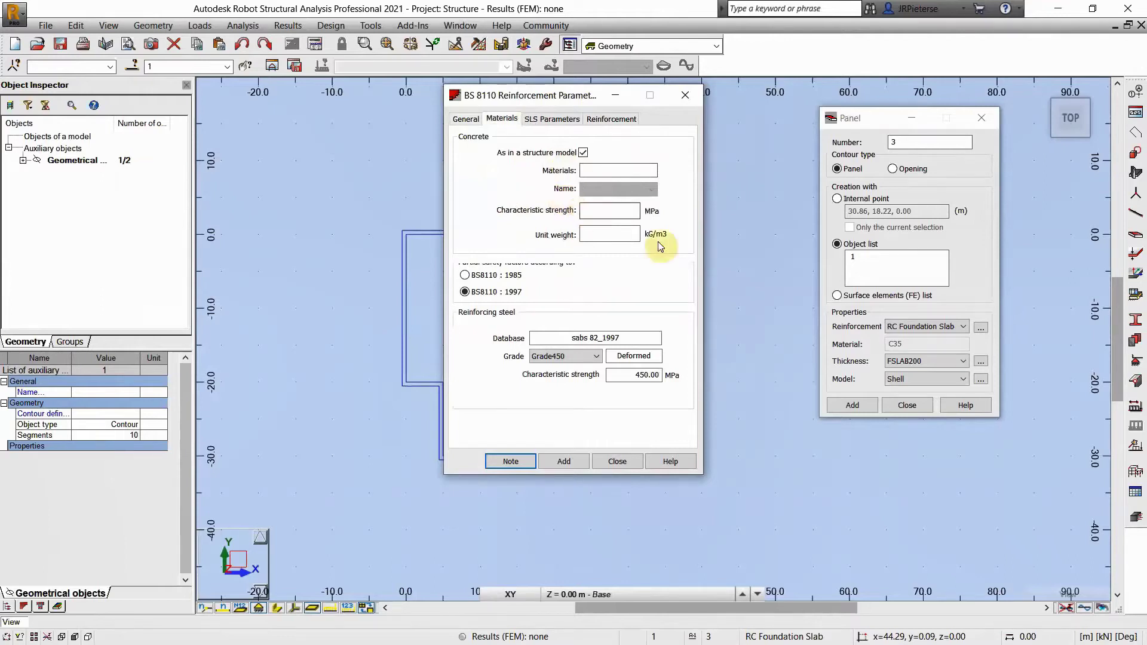
{"action": "left_click", "coordinate": [908, 365]}
{"action": "left_click", "coordinate": [907, 363]}
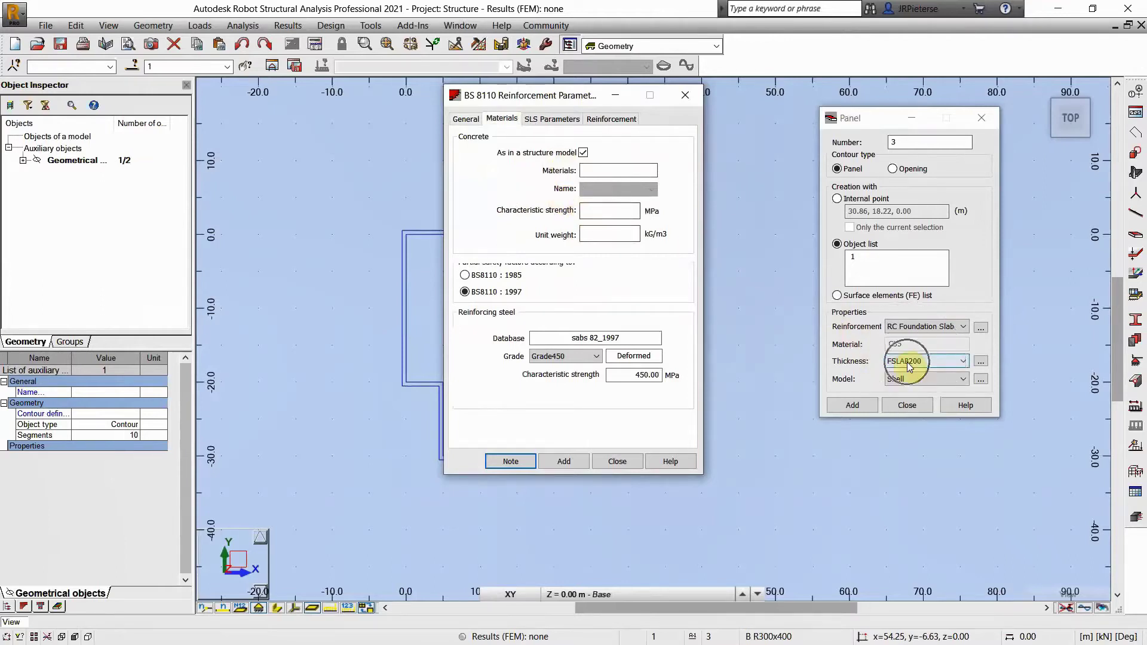
{"action": "left_click", "coordinate": [900, 363]}
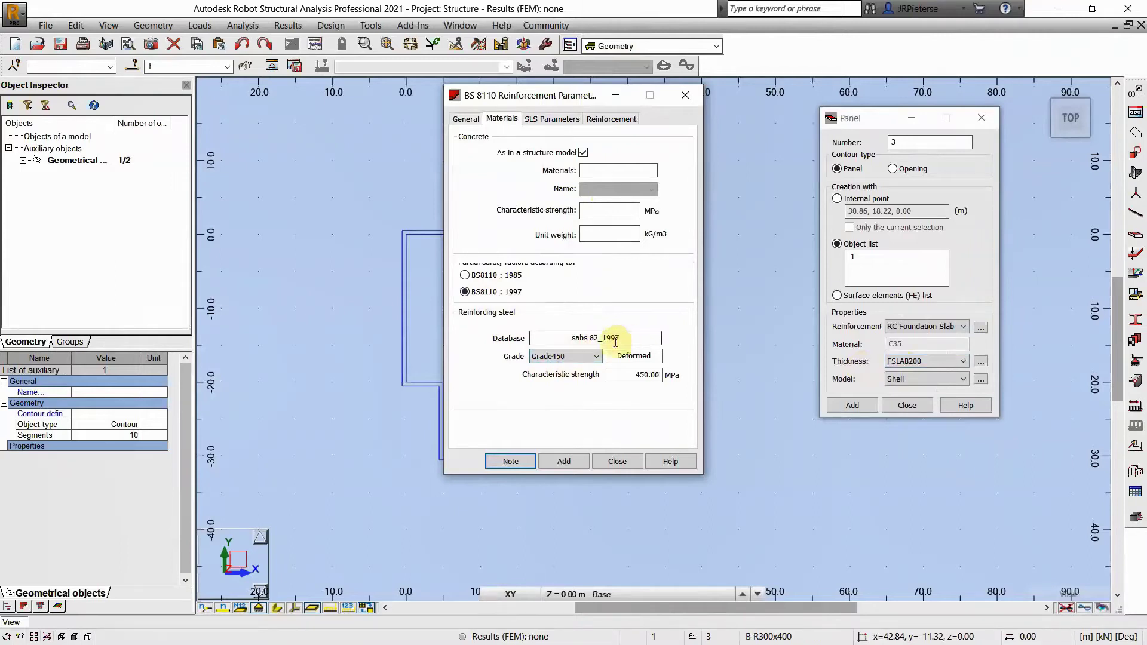
{"action": "left_click", "coordinate": [583, 357]}
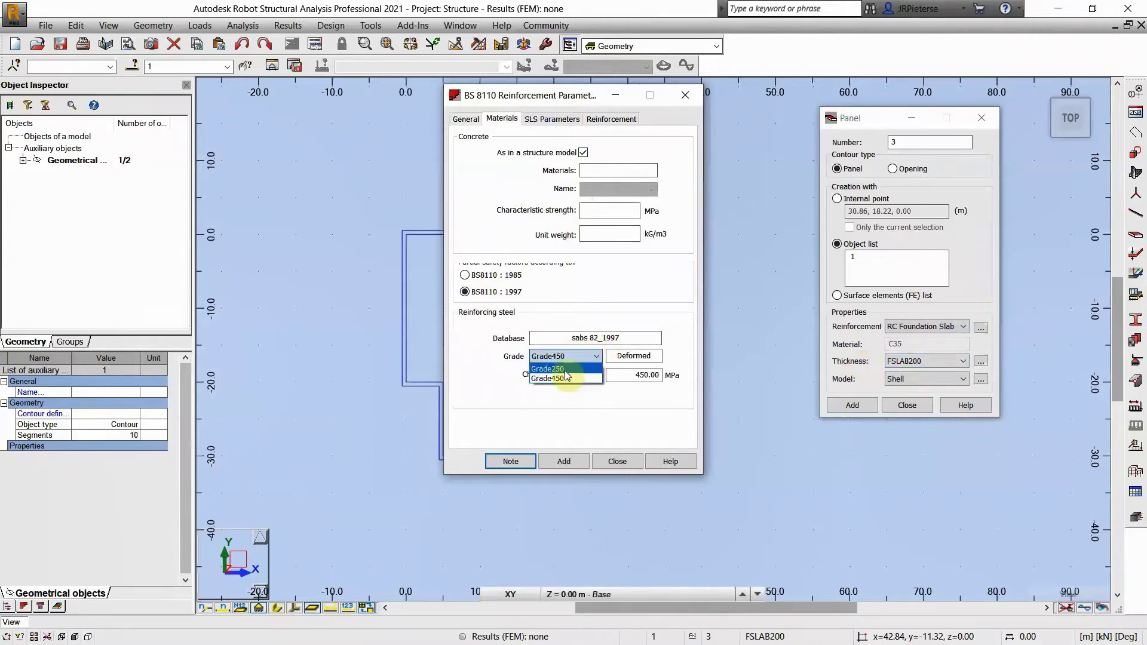
{"action": "left_click", "coordinate": [565, 378]}
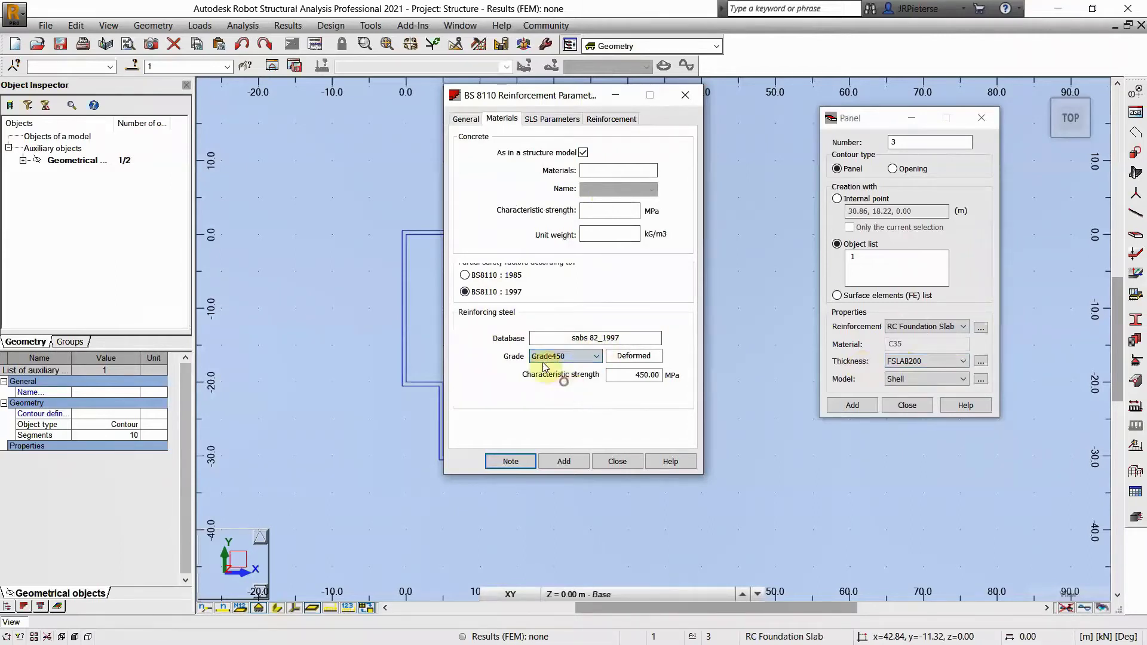
Review the serviceability settings, keep size 12 bars and 40 mm cover, and add the RC Slab Wall-E reinforcement type
{"action": "left_click", "coordinate": [551, 120]}
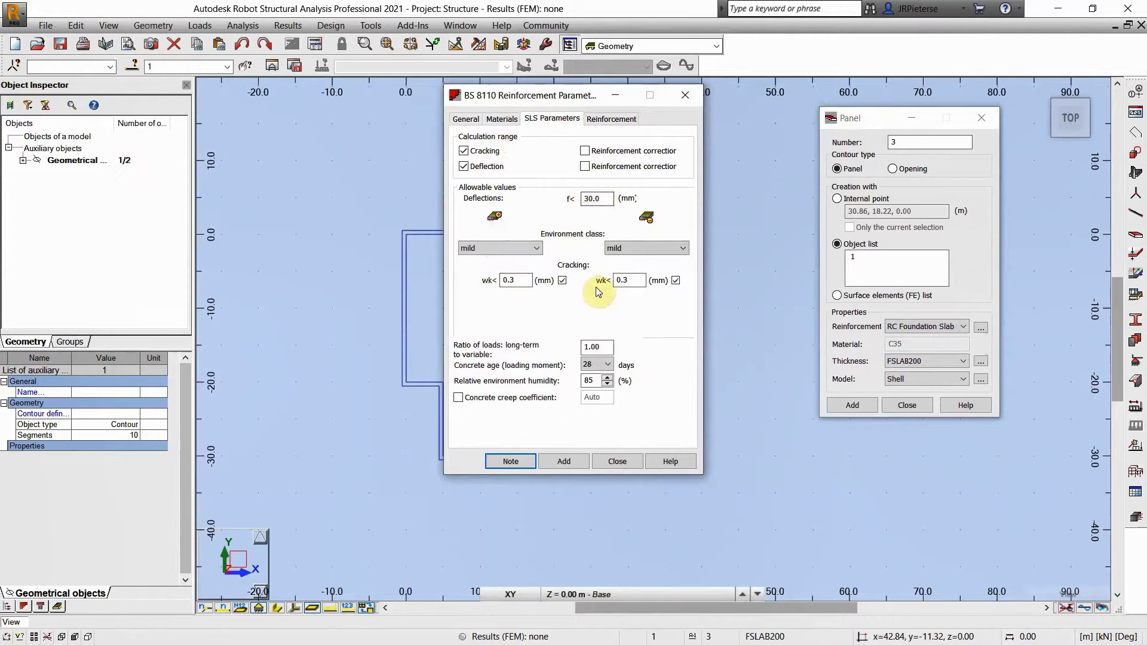
{"action": "left_click", "coordinate": [611, 119]}
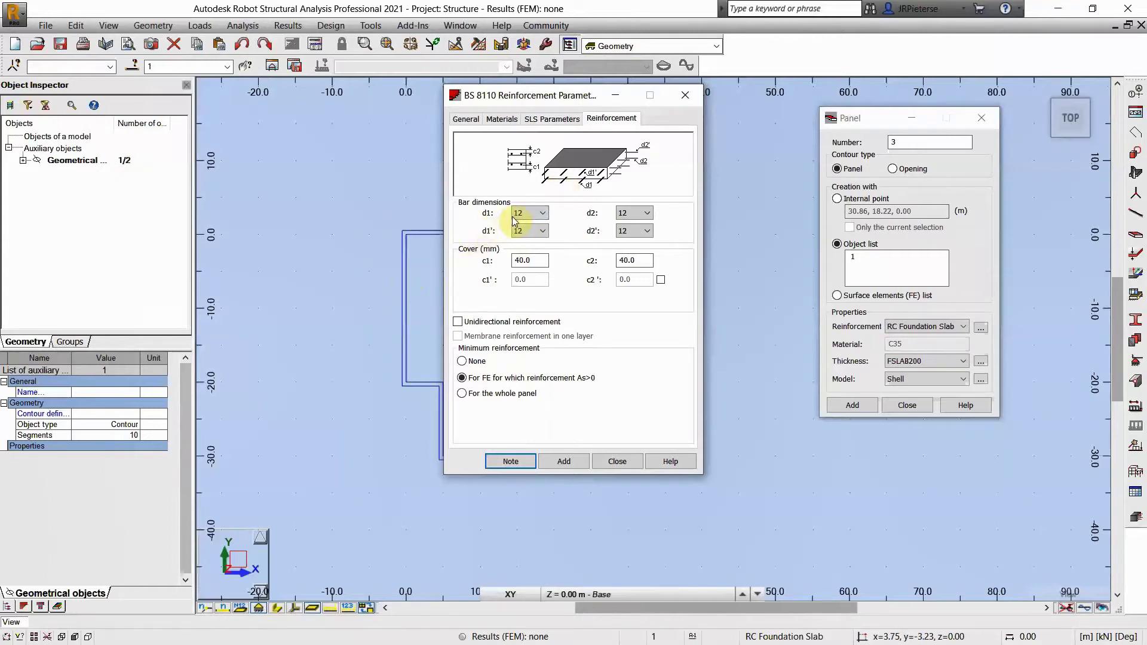
{"action": "left_click", "coordinate": [520, 214]}
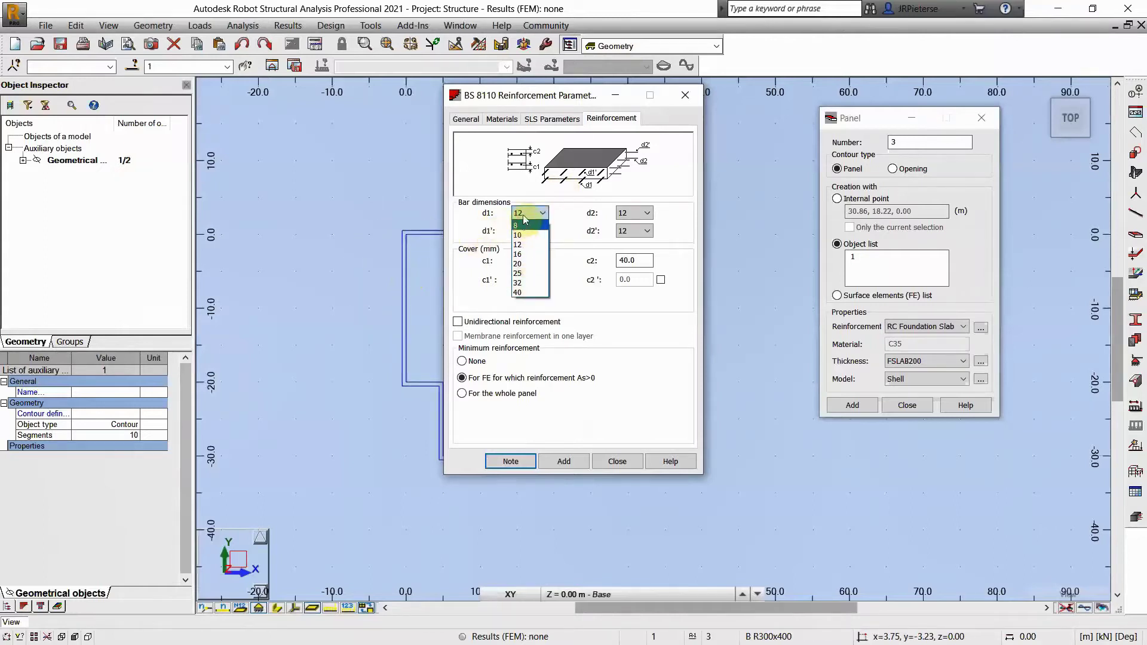
{"action": "left_click", "coordinate": [529, 214]}
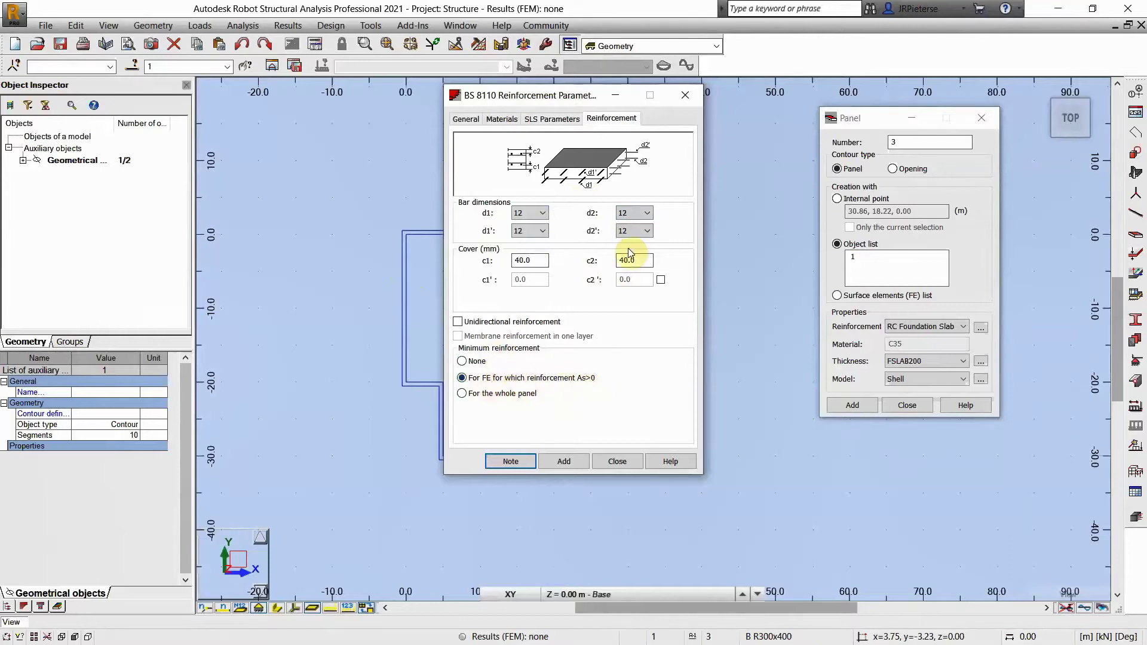
{"action": "left_click", "coordinate": [568, 463]}
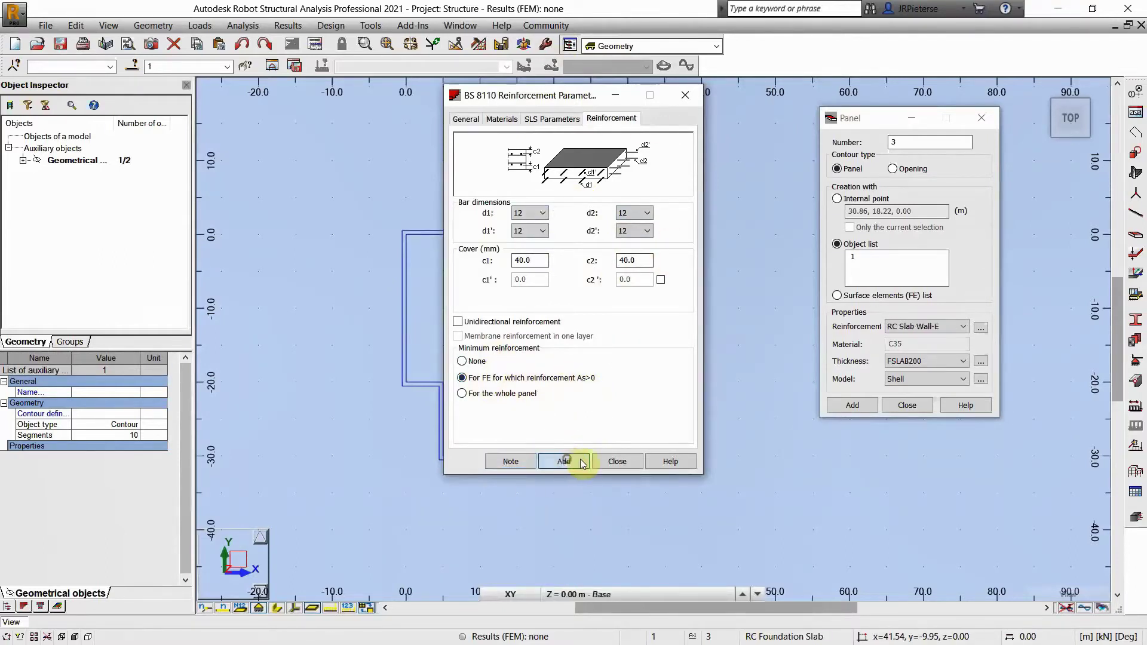
{"action": "left_click", "coordinate": [928, 330]}
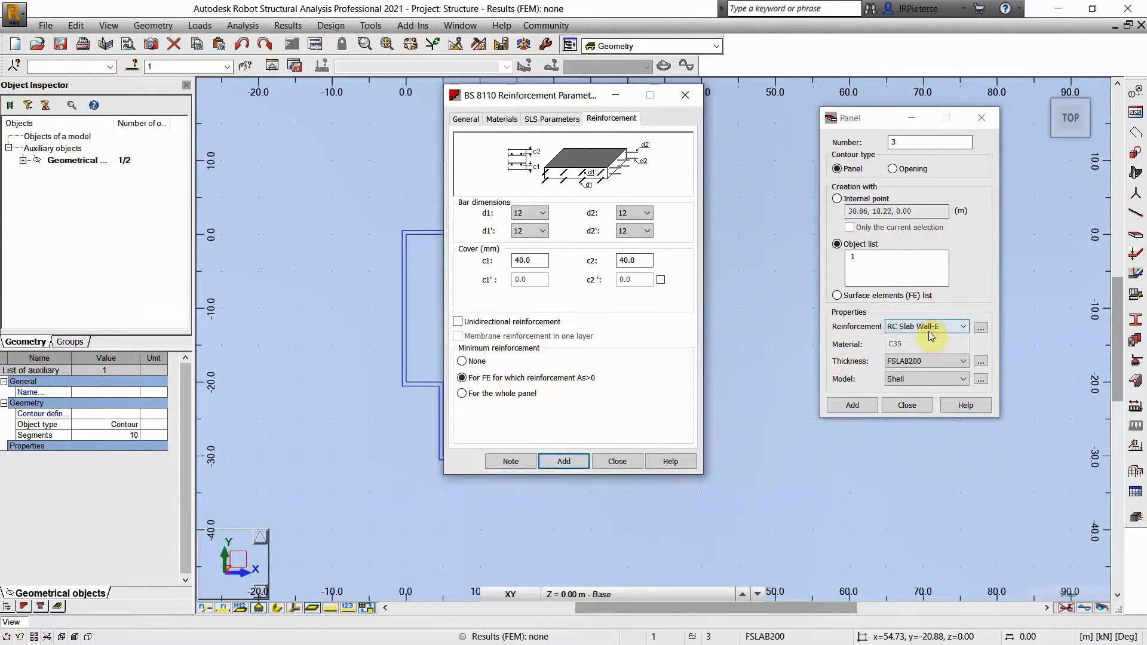
{"action": "left_click", "coordinate": [685, 93]}
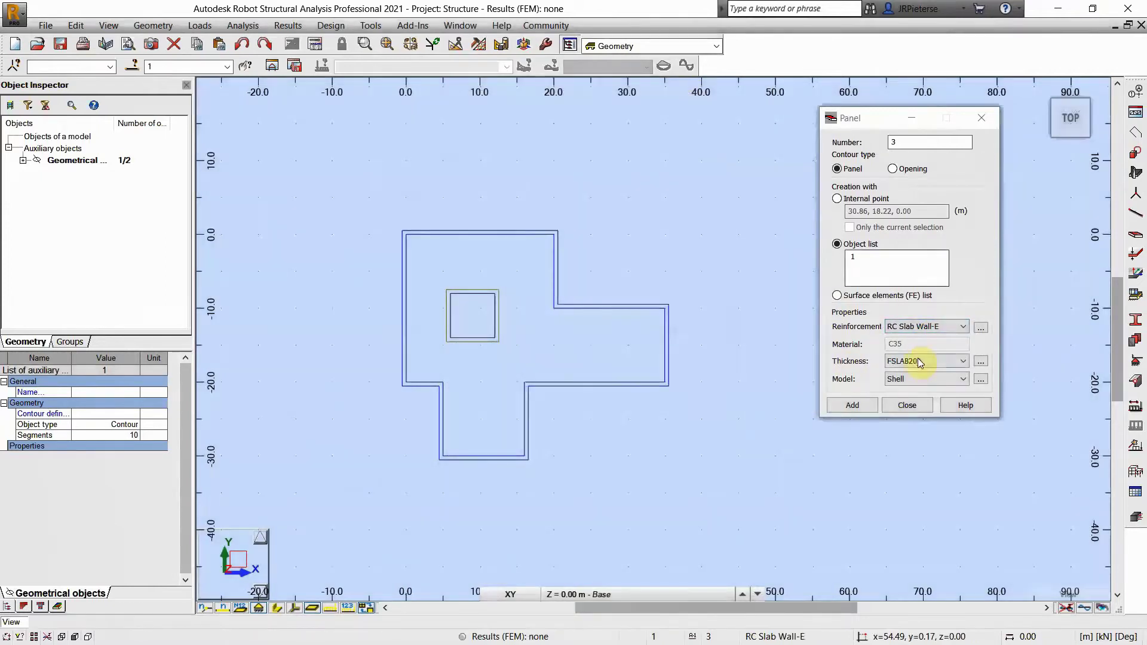
Start a new panel thickness labelled SlabW200 with a constant thickness of 200 mm
{"action": "left_click", "coordinate": [980, 361]}
{"action": "left_click_drag", "start_coordinate": [625, 156], "coordinate": [403, 120]}
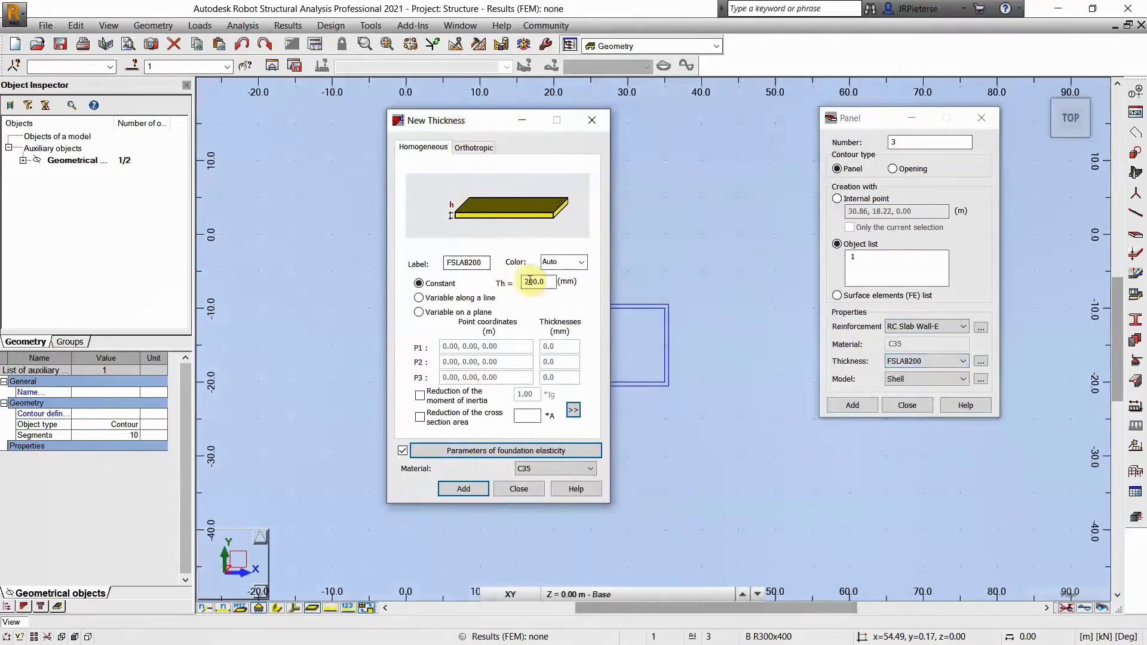
{"action": "double_click", "coordinate": [470, 262]}
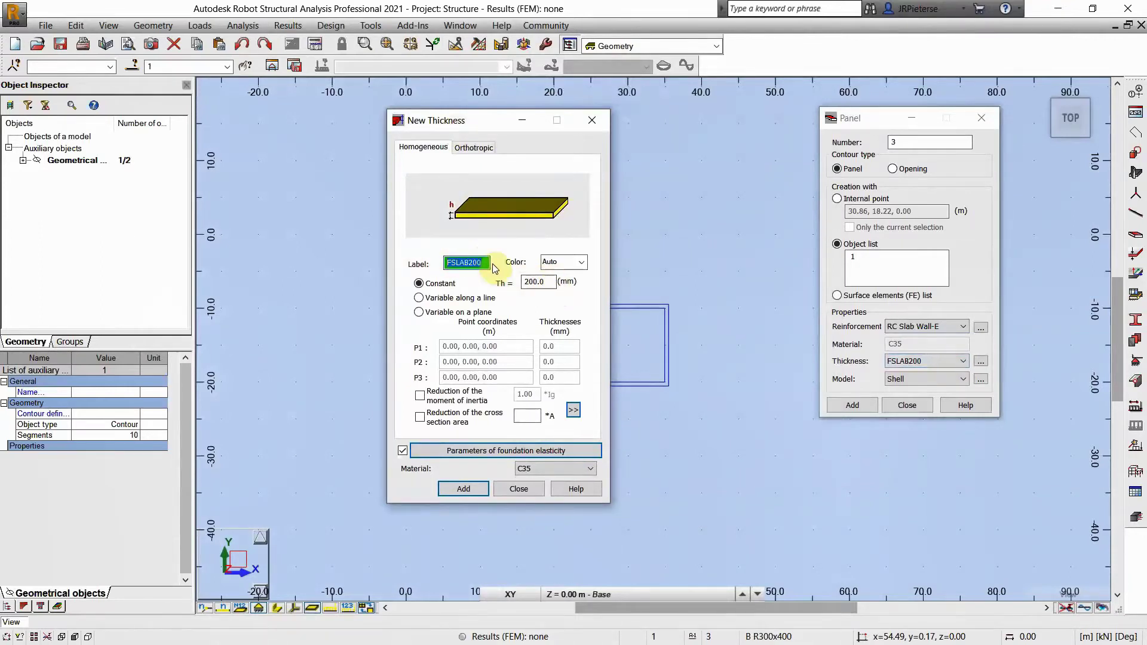
{"action": "type", "text": "S"}
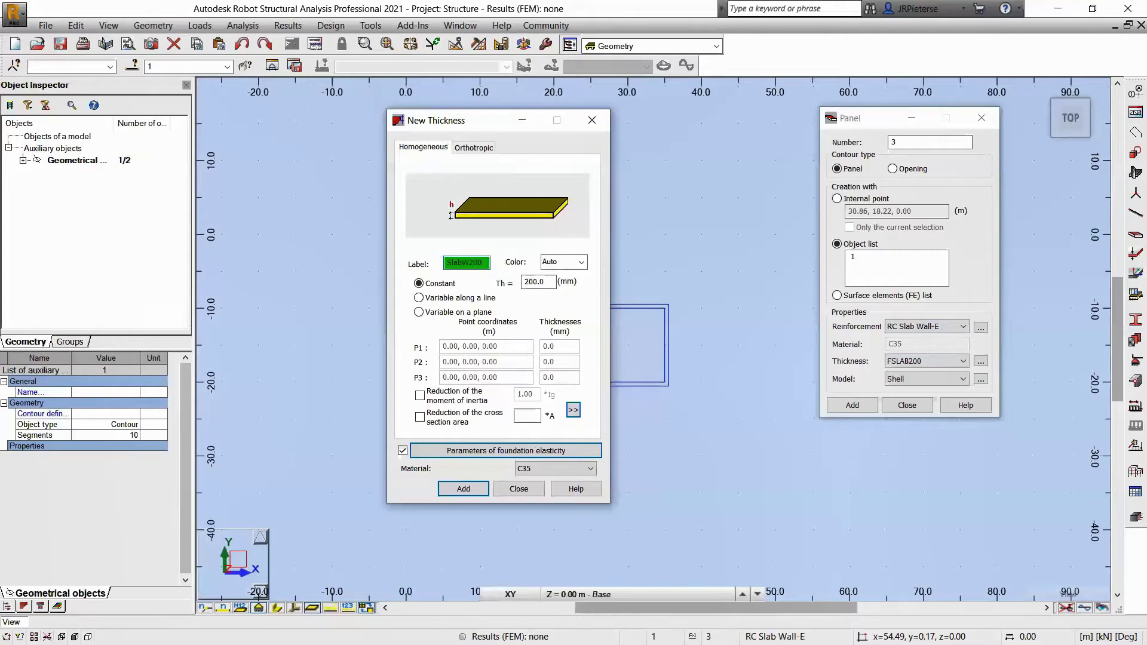
{"action": "left_click", "coordinate": [522, 287]}
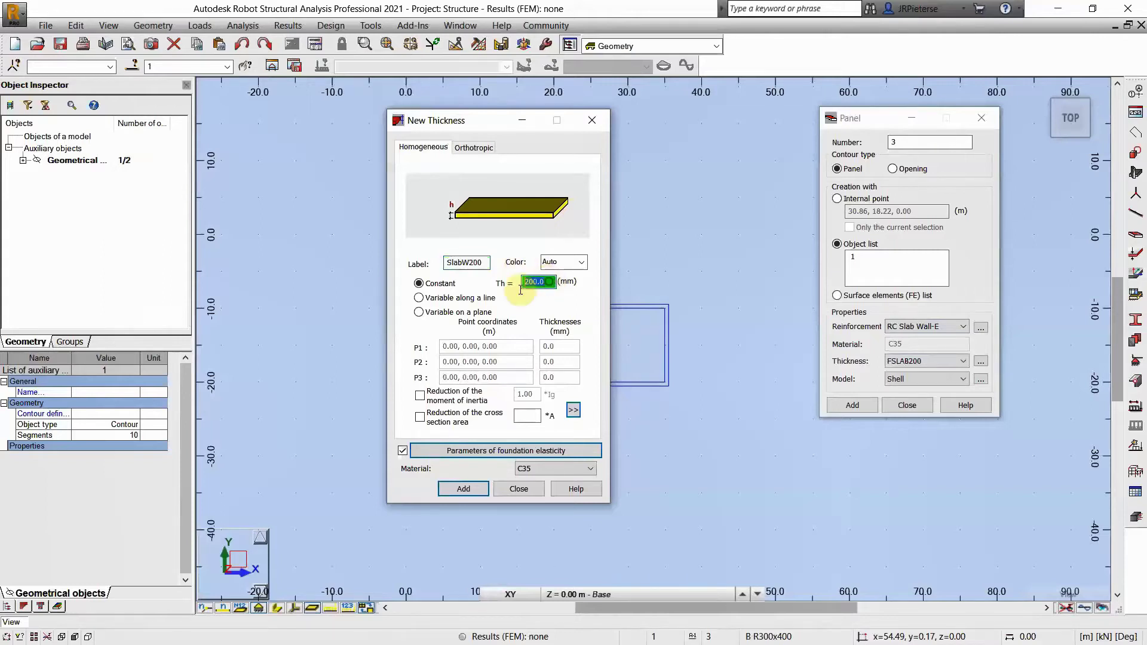
{"action": "type", "text": "150"}
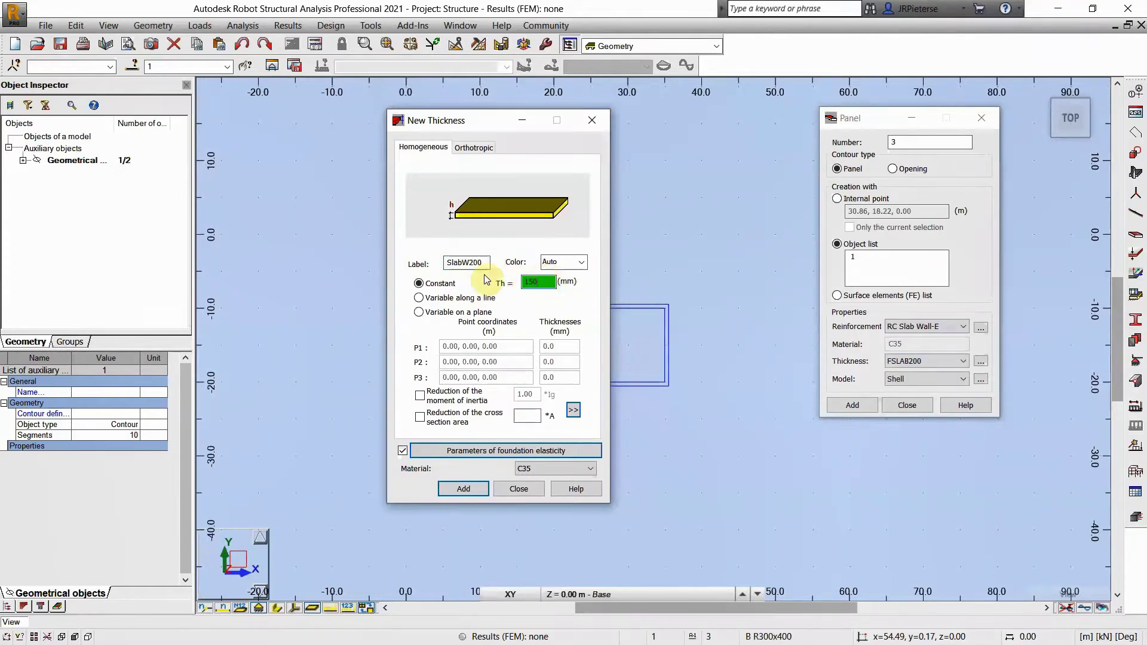
{"action": "left_click", "coordinate": [522, 285]}
{"action": "type", "text": "200"}
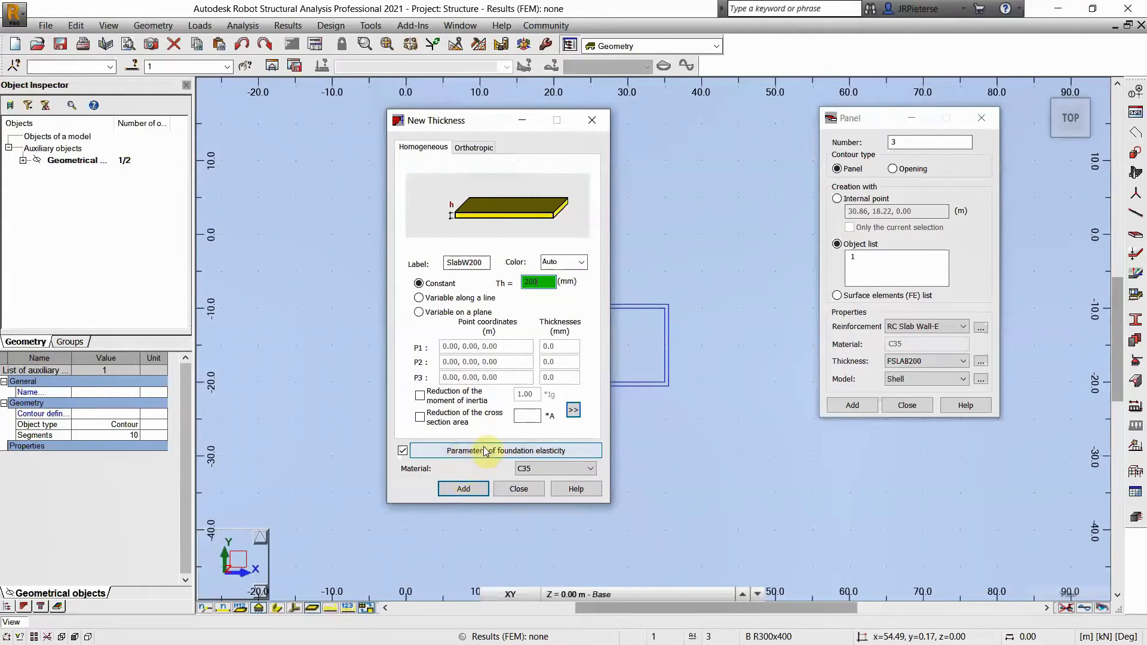
Set the material of the SlabW200 thickness to C40
{"action": "left_click", "coordinate": [565, 466]}
{"action": "left_click", "coordinate": [565, 466]}
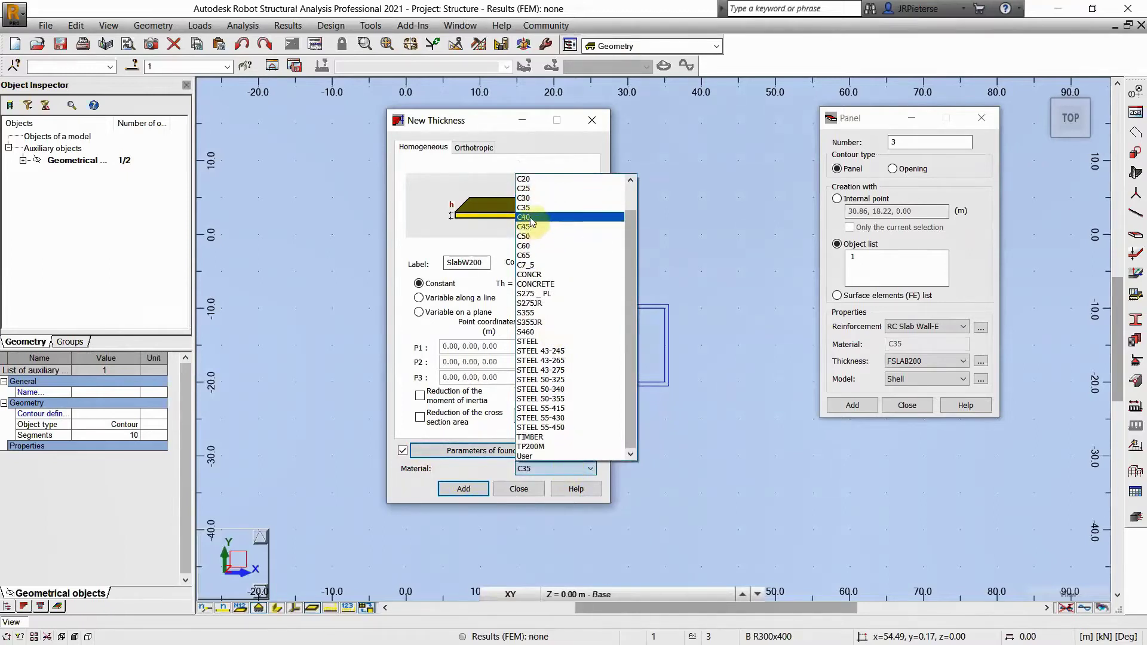
{"action": "left_click", "coordinate": [533, 218]}
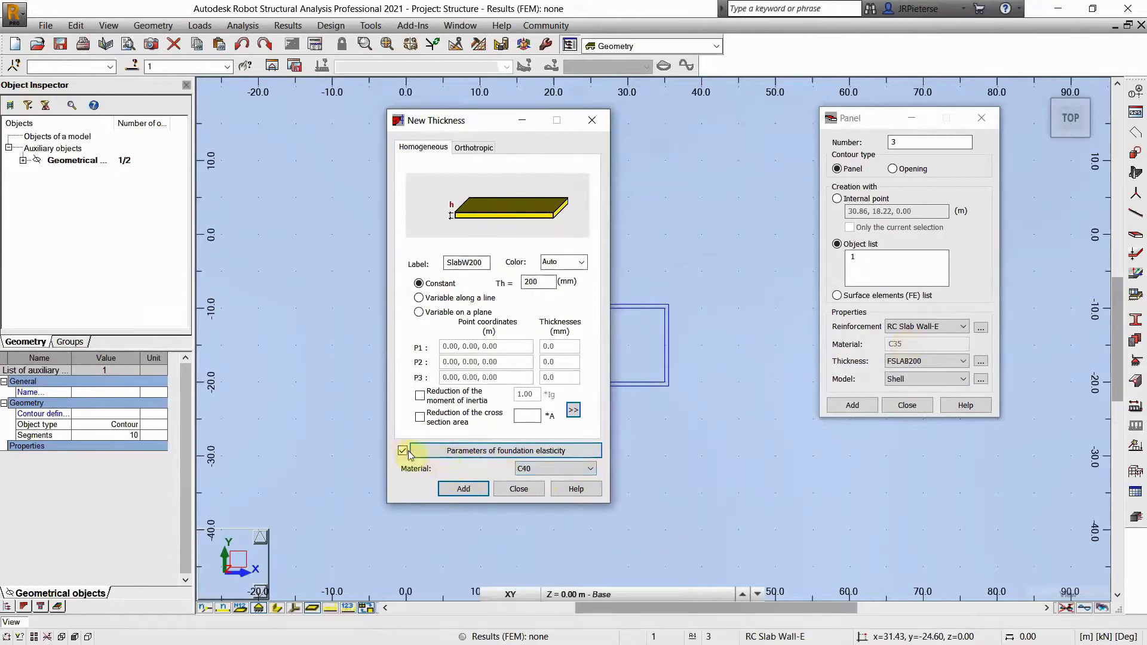
In the thickness's foundation elasticity parameters, set Kz to 3000 kN/m3 and keep uplift at None
{"action": "left_click", "coordinate": [478, 457]}
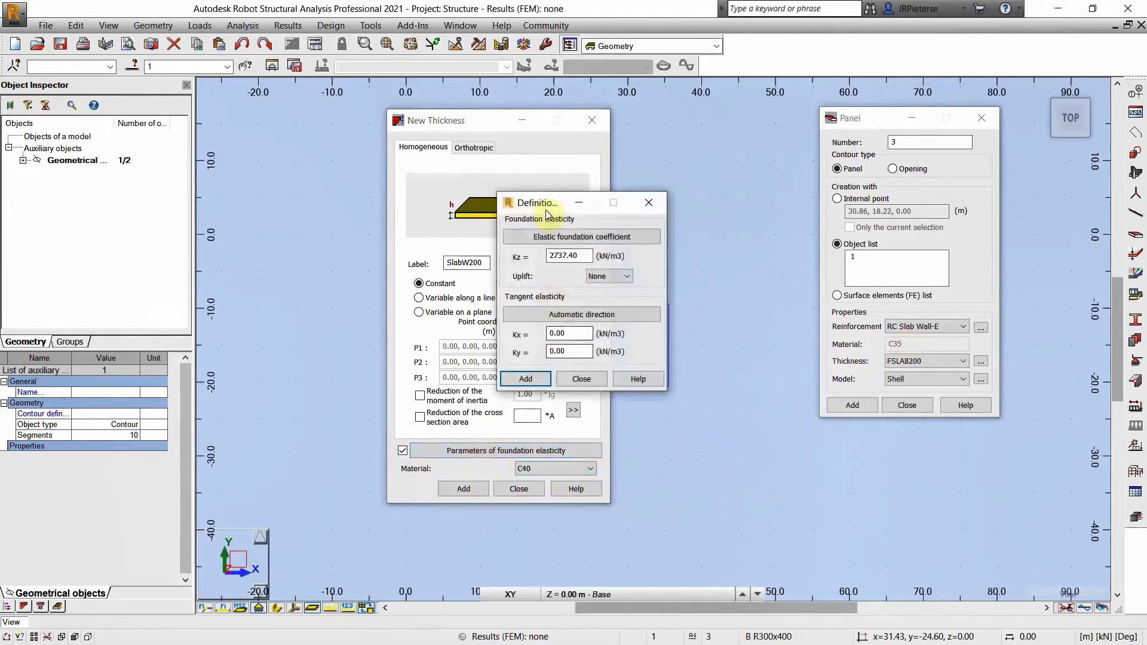
{"action": "left_click_drag", "start_coordinate": [542, 196], "coordinate": [671, 152]}
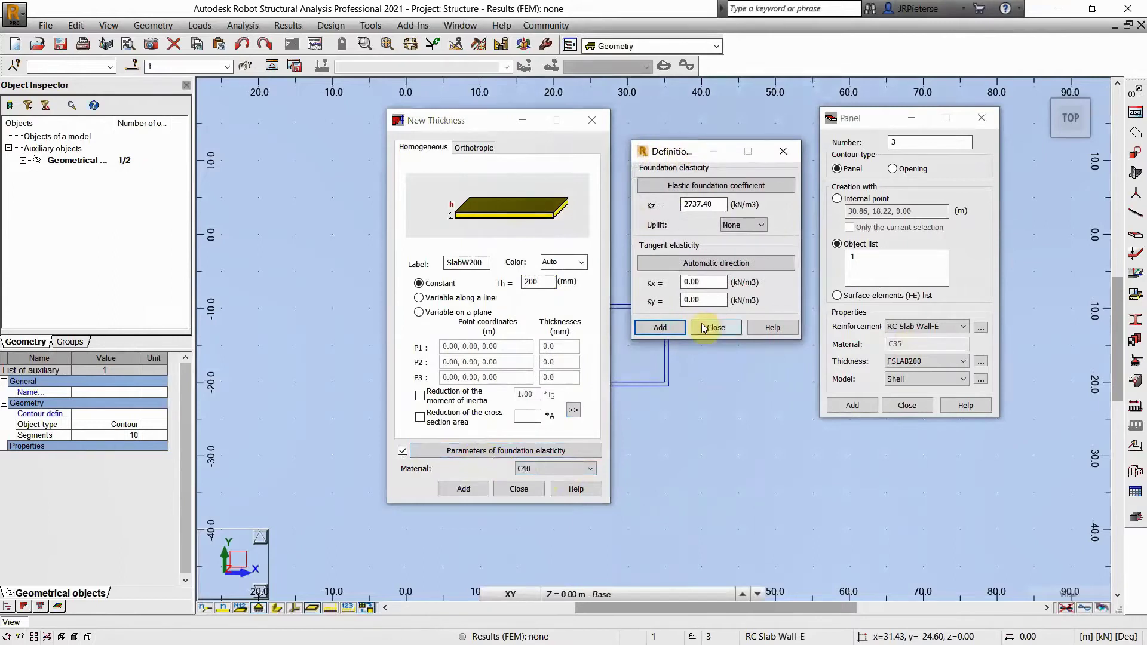
{"action": "double_click", "coordinate": [715, 204]}
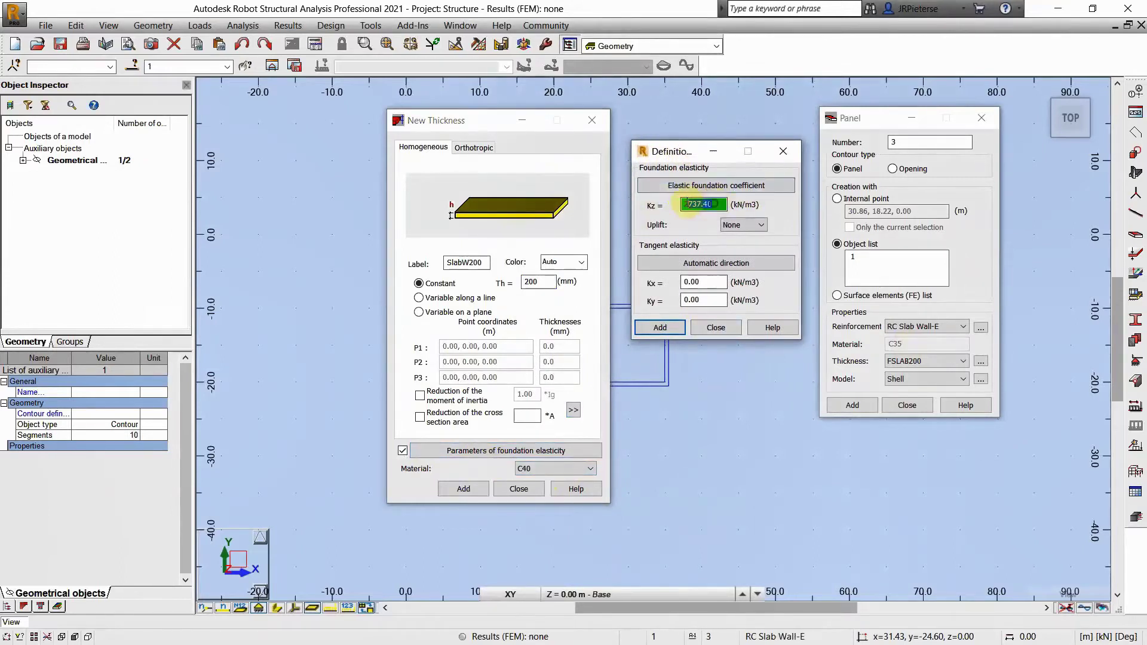
{"action": "key", "text": "BackSpace"}
{"action": "type", "text": "3000"}
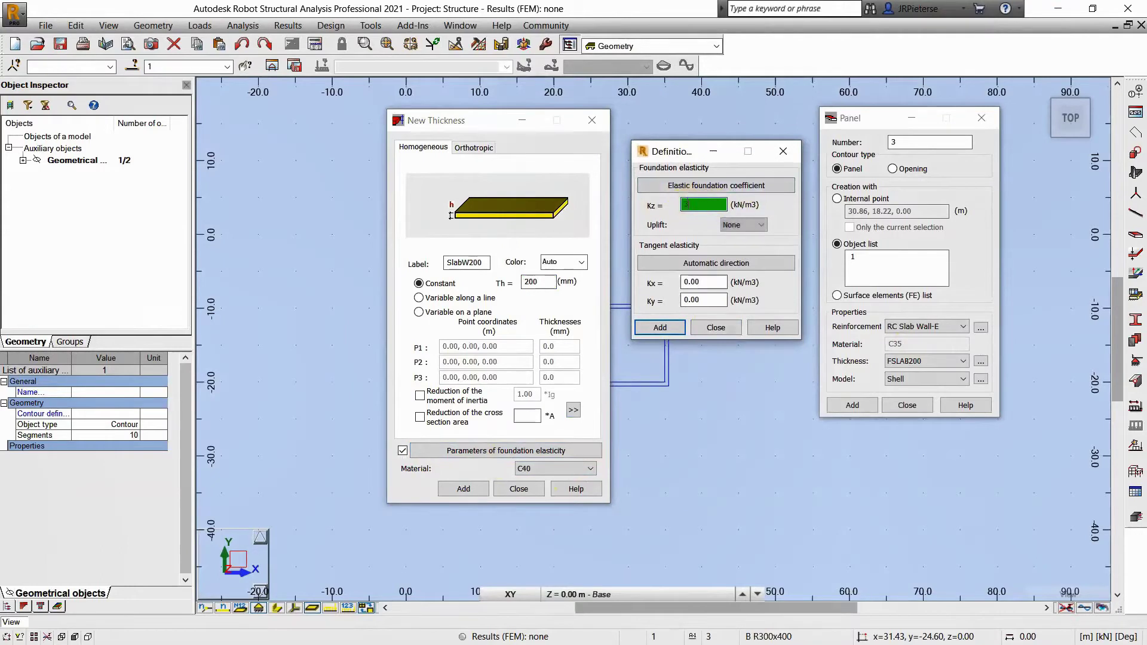
{"action": "left_click", "coordinate": [745, 227]}
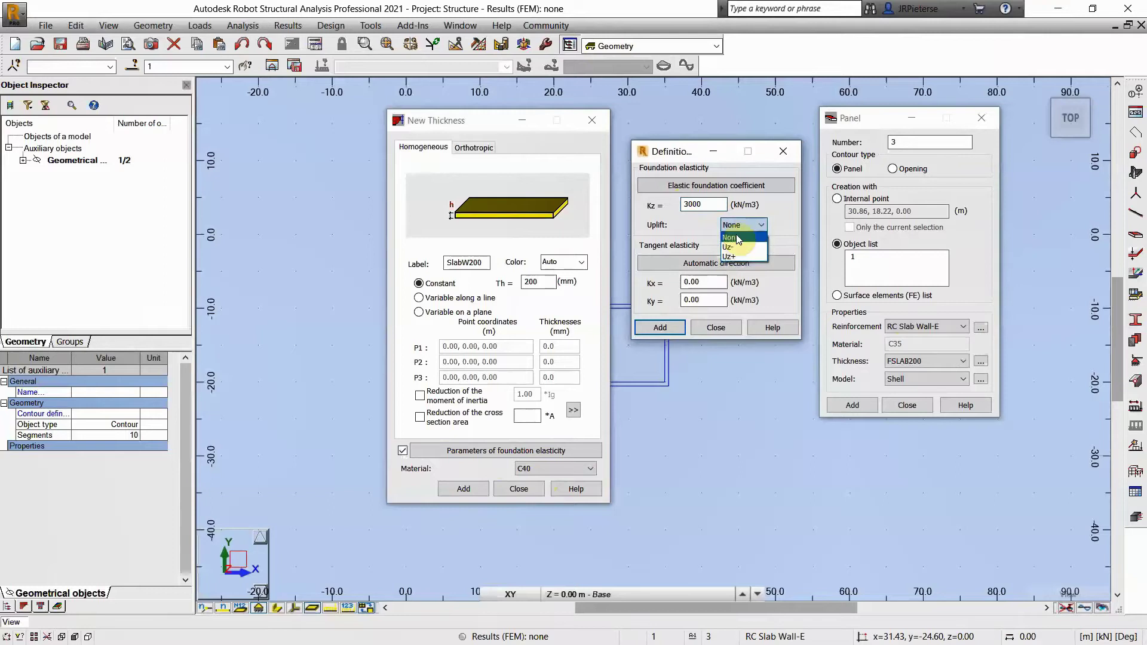
{"action": "left_click", "coordinate": [739, 238]}
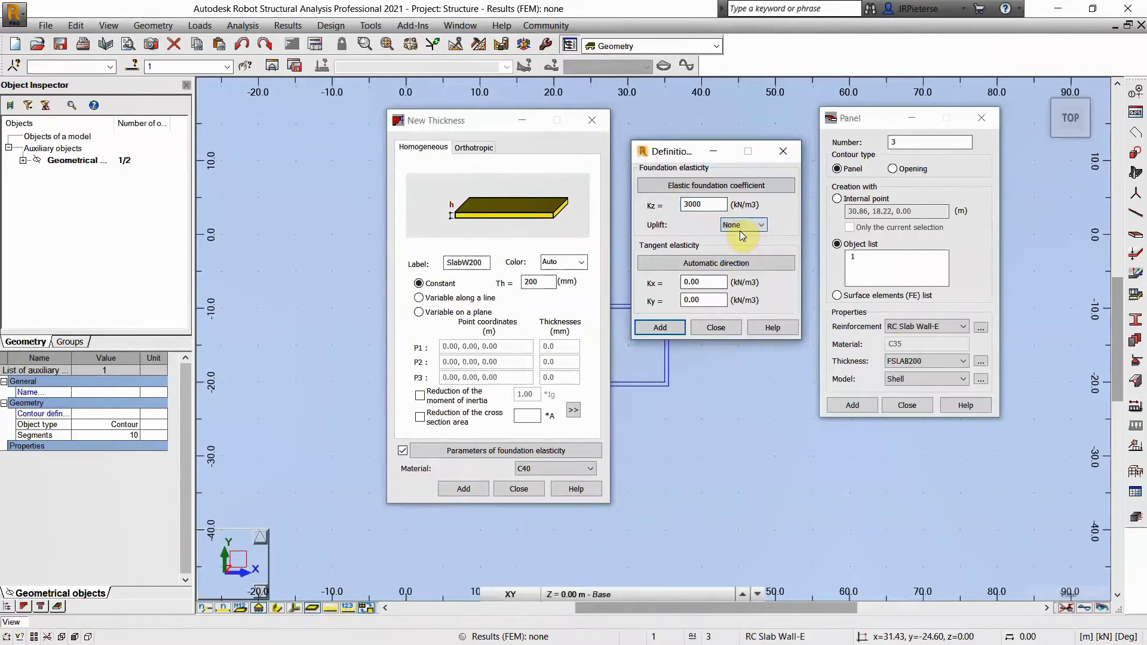
Start calculating the elastic foundation coefficient for a flexible slab foundation, keeping the estimated foundation load at 100 kPa
{"action": "left_click", "coordinate": [715, 187]}
{"action": "left_click_drag", "start_coordinate": [675, 151], "coordinate": [243, 118]}
{"action": "left_click", "coordinate": [269, 156]}
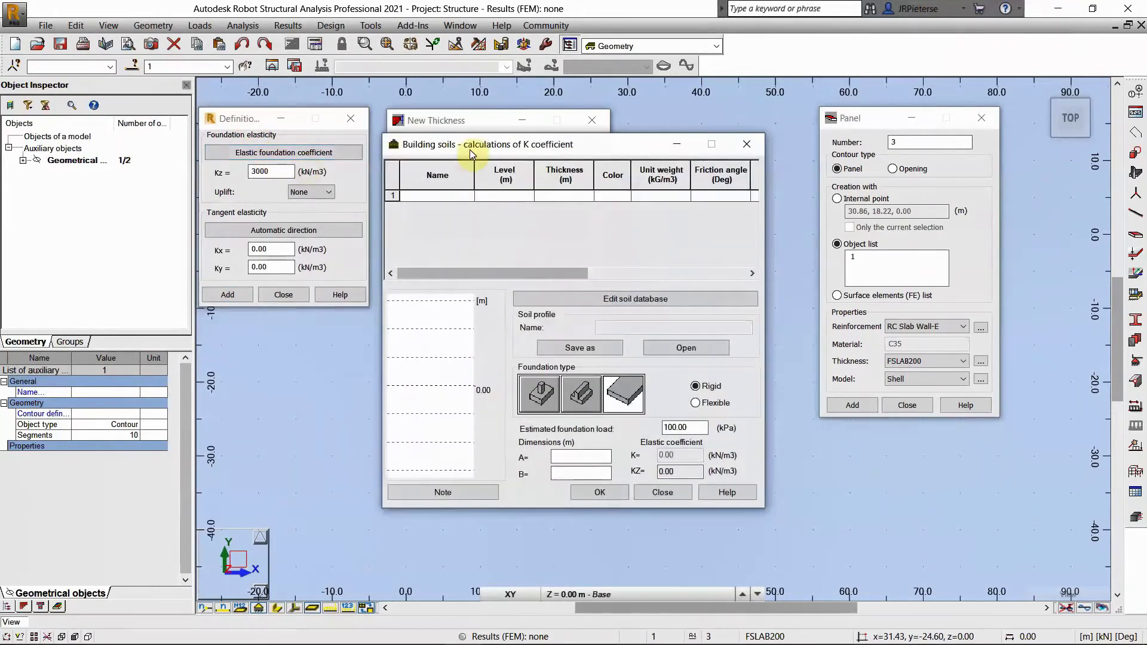
{"action": "left_click_drag", "start_coordinate": [499, 131], "coordinate": [585, 122]}
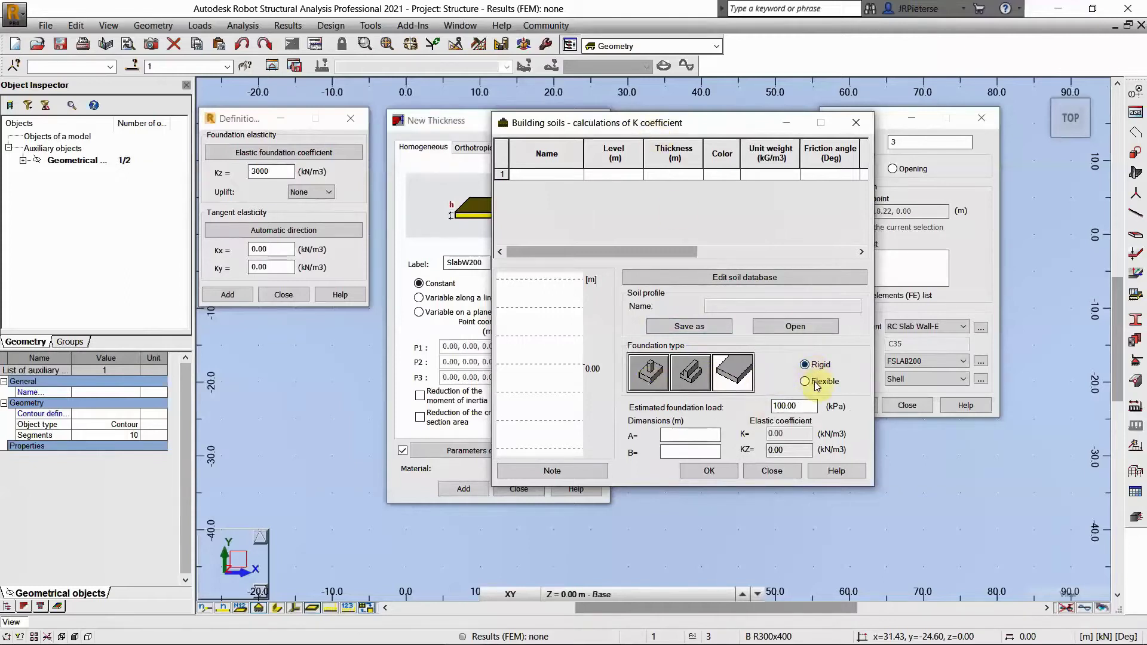
{"action": "left_click", "coordinate": [724, 375]}
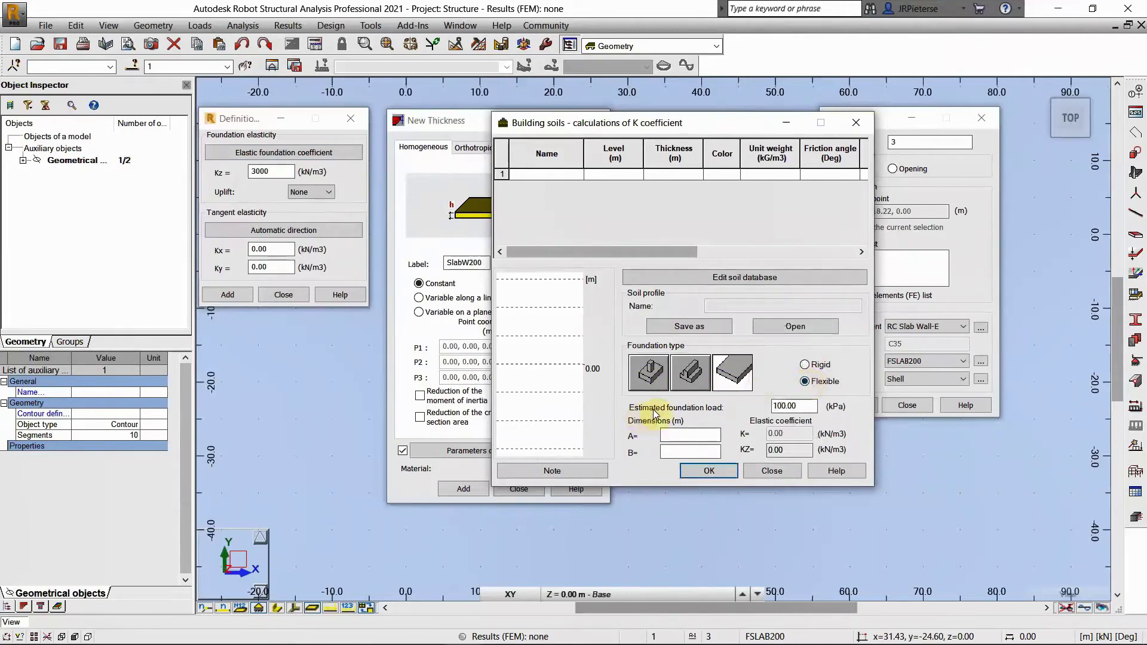
{"action": "left_click_drag", "start_coordinate": [809, 406], "coordinate": [756, 413]}
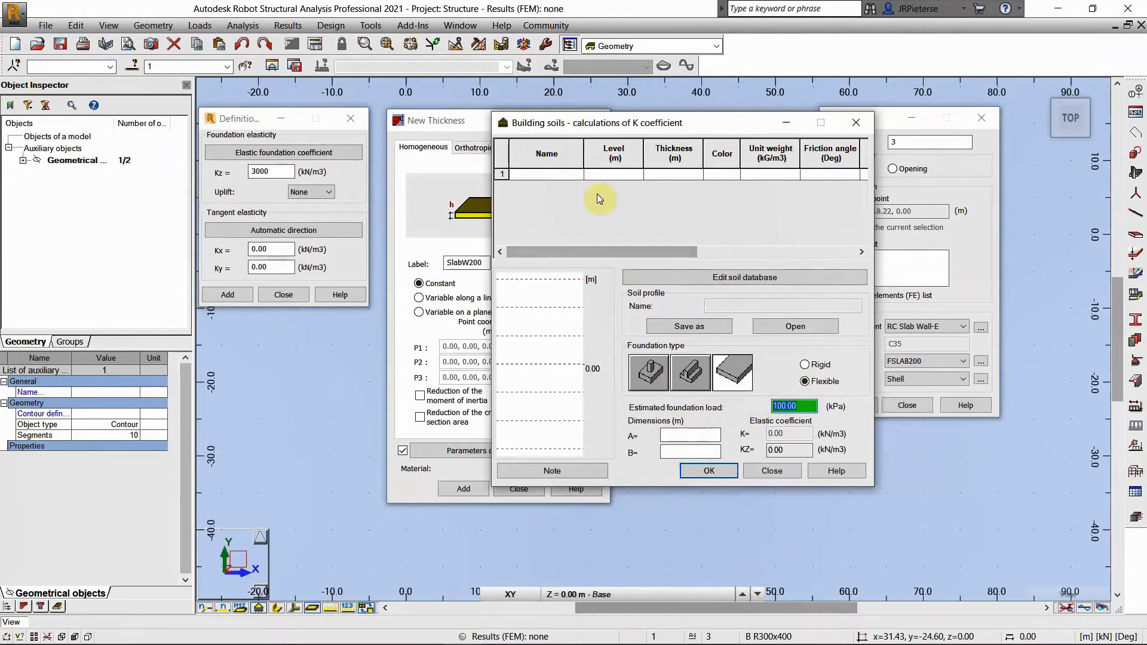
Add a gravel - sand - clay mixture as the first soil layer at level 0.00
{"action": "left_click", "coordinate": [554, 175]}
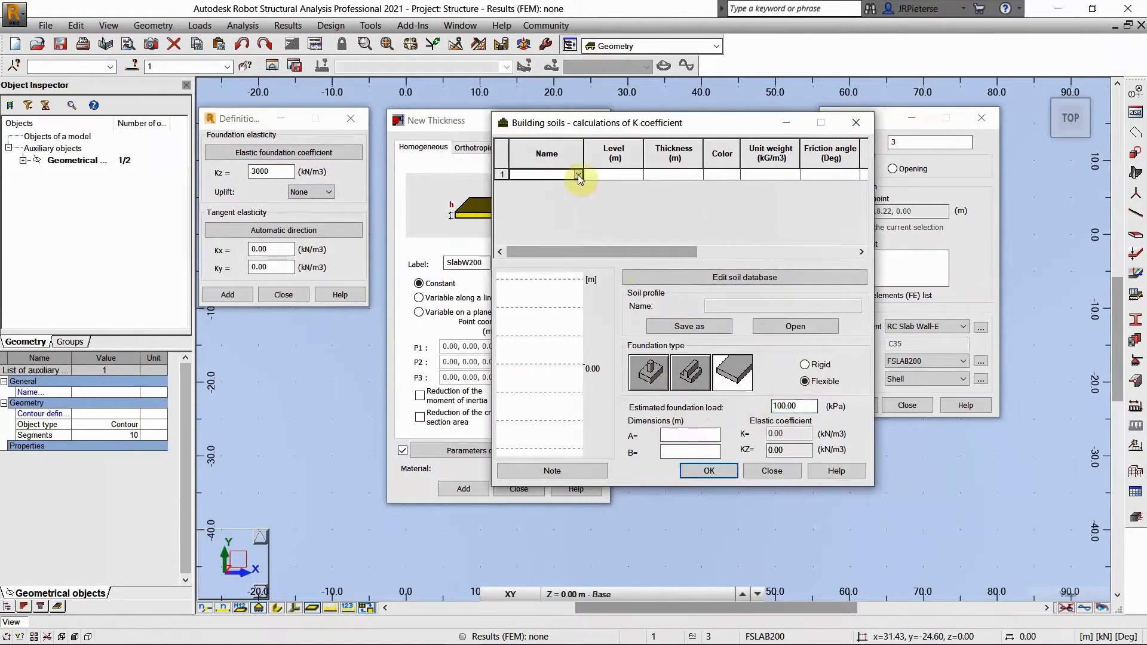
{"action": "left_click", "coordinate": [578, 175]}
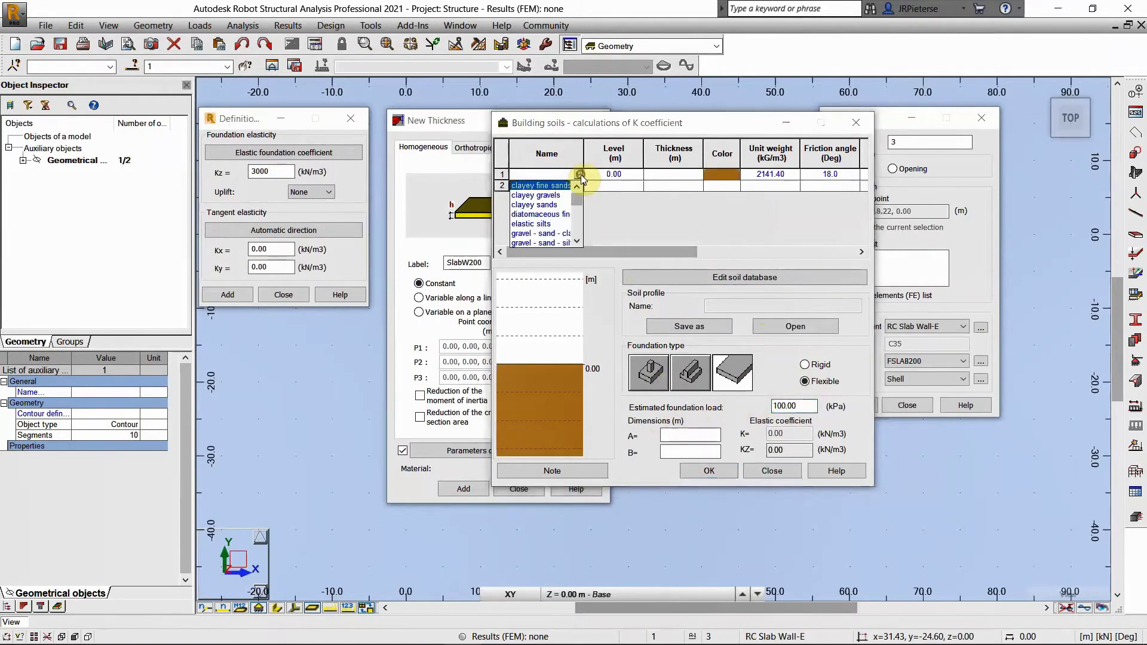
{"action": "left_click", "coordinate": [541, 235]}
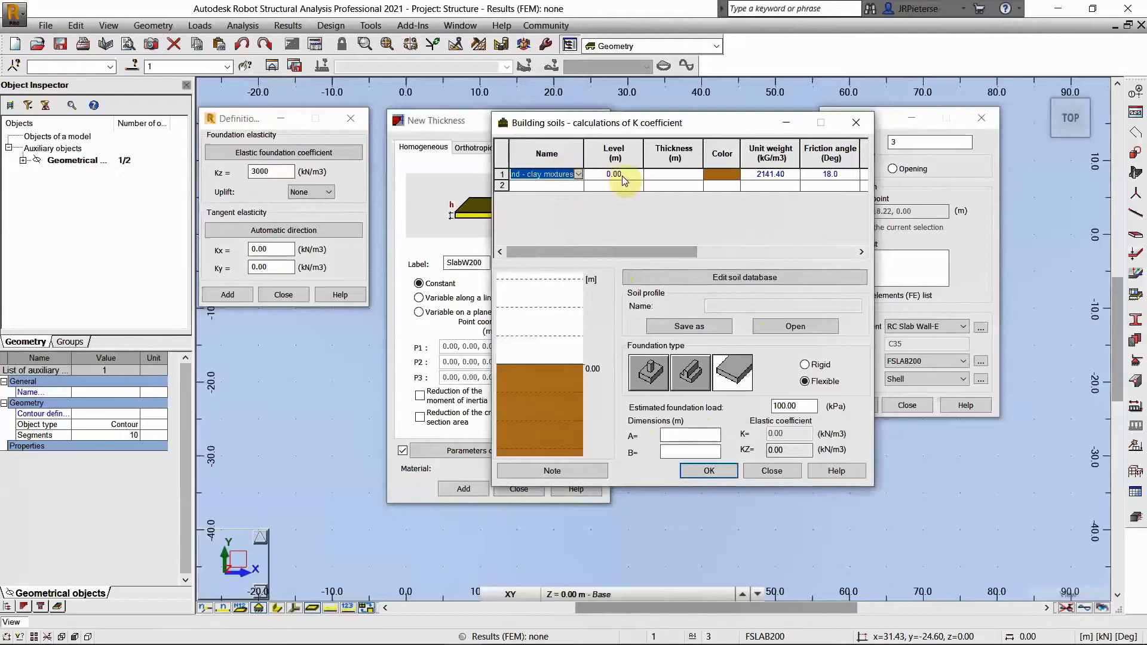
Add sand - clay mixtures as the second soil layer and set its level to -3 m
{"action": "left_click", "coordinate": [553, 187]}
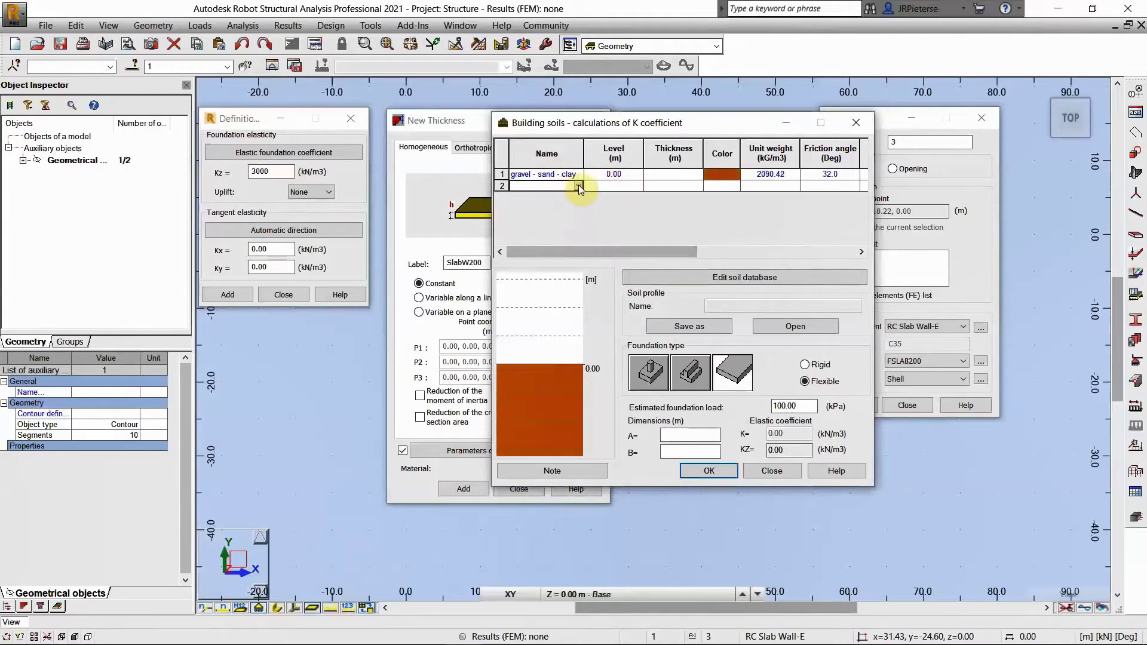
{"action": "left_click", "coordinate": [578, 185]}
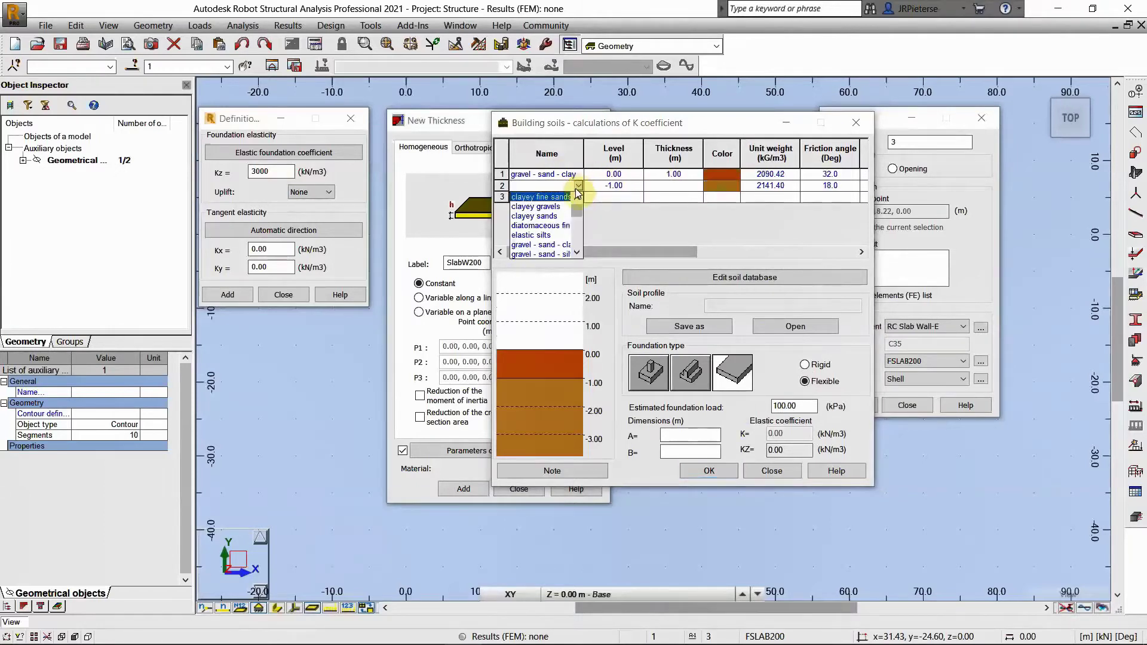
{"action": "scroll", "coordinate": [550, 239], "scroll_direction": "down", "scroll_amount": 3}
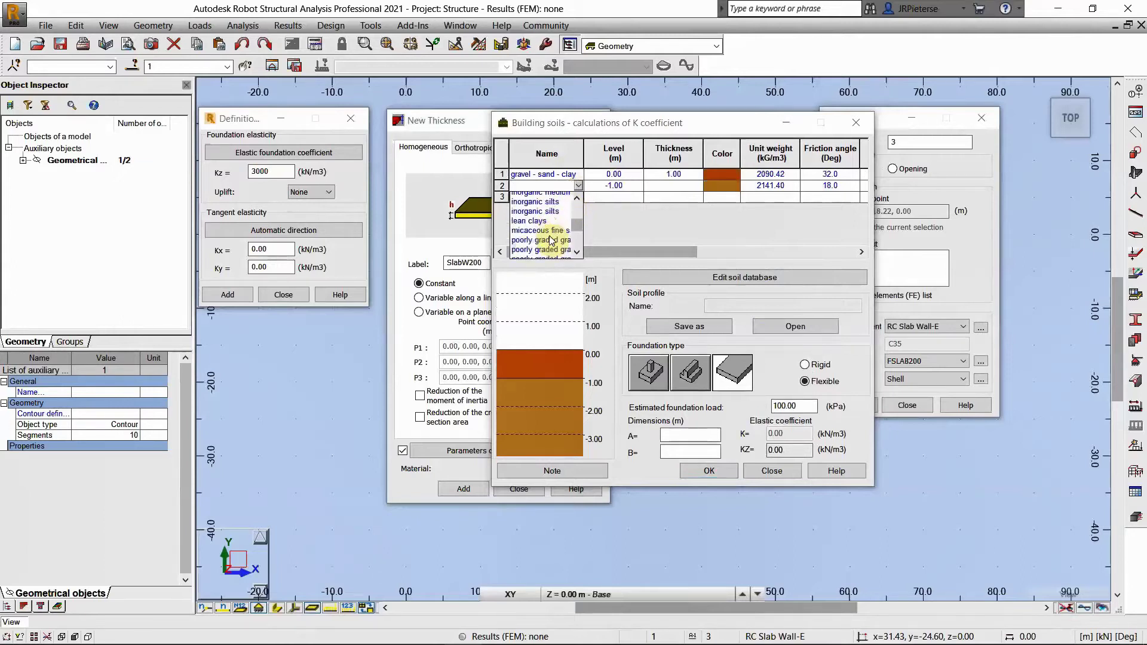
{"action": "scroll", "coordinate": [551, 239], "scroll_direction": "down", "scroll_amount": 5}
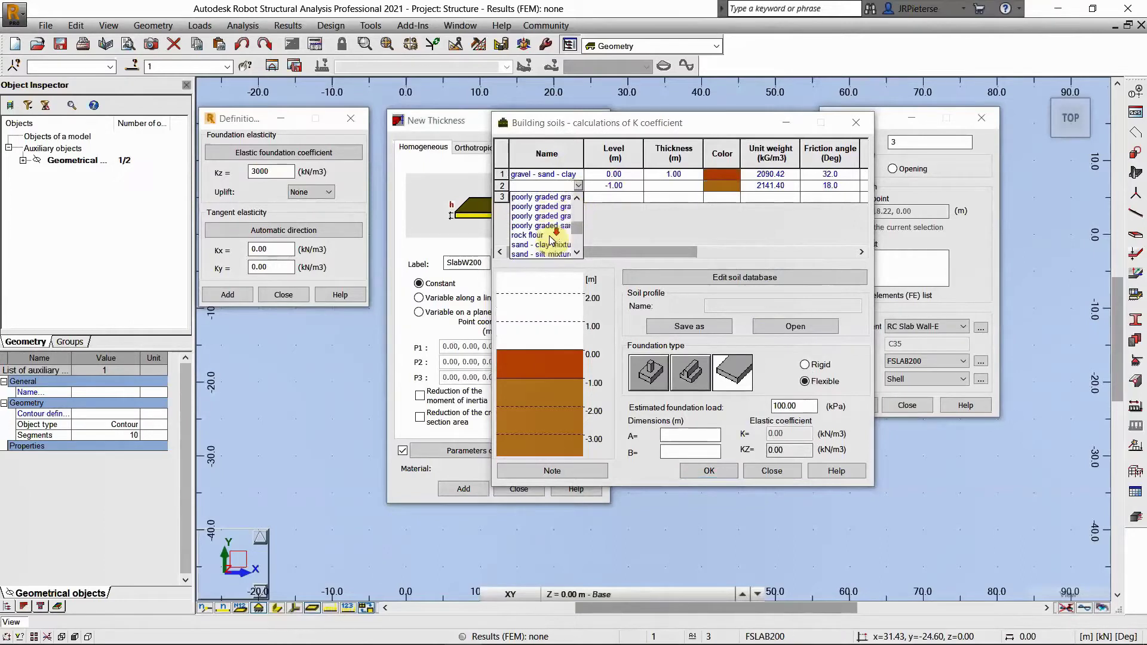
{"action": "scroll", "coordinate": [548, 233], "scroll_direction": "up", "scroll_amount": 2}
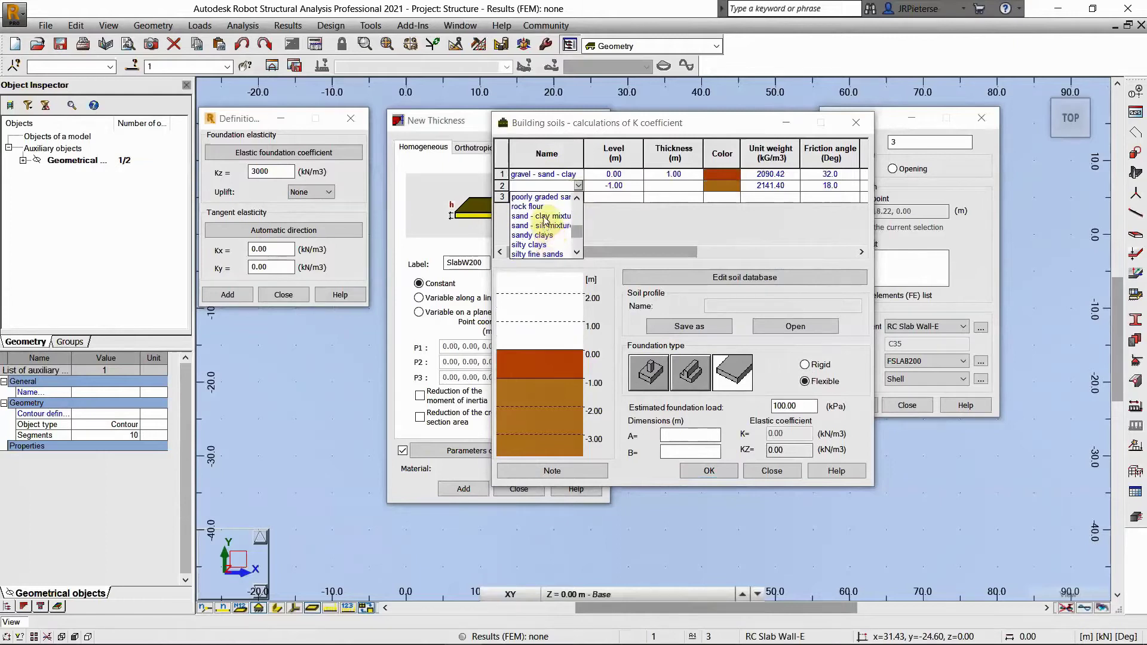
{"action": "left_click", "coordinate": [545, 215]}
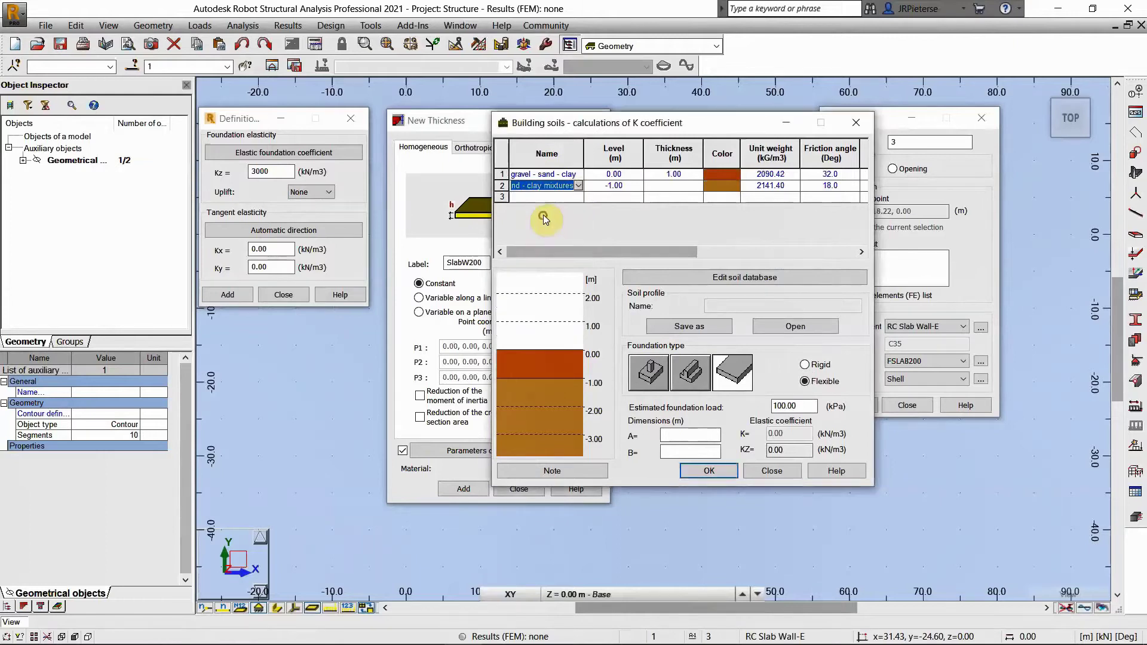
{"action": "left_click", "coordinate": [615, 189]}
{"action": "double_click", "coordinate": [610, 187]}
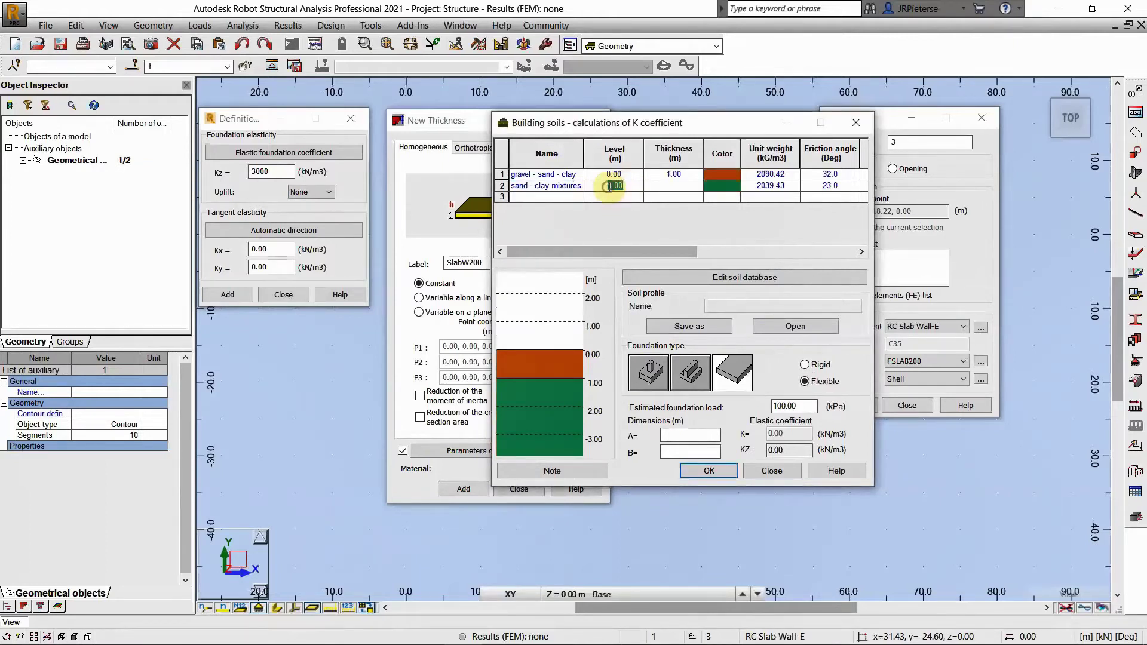
{"action": "type", "text": "3"}
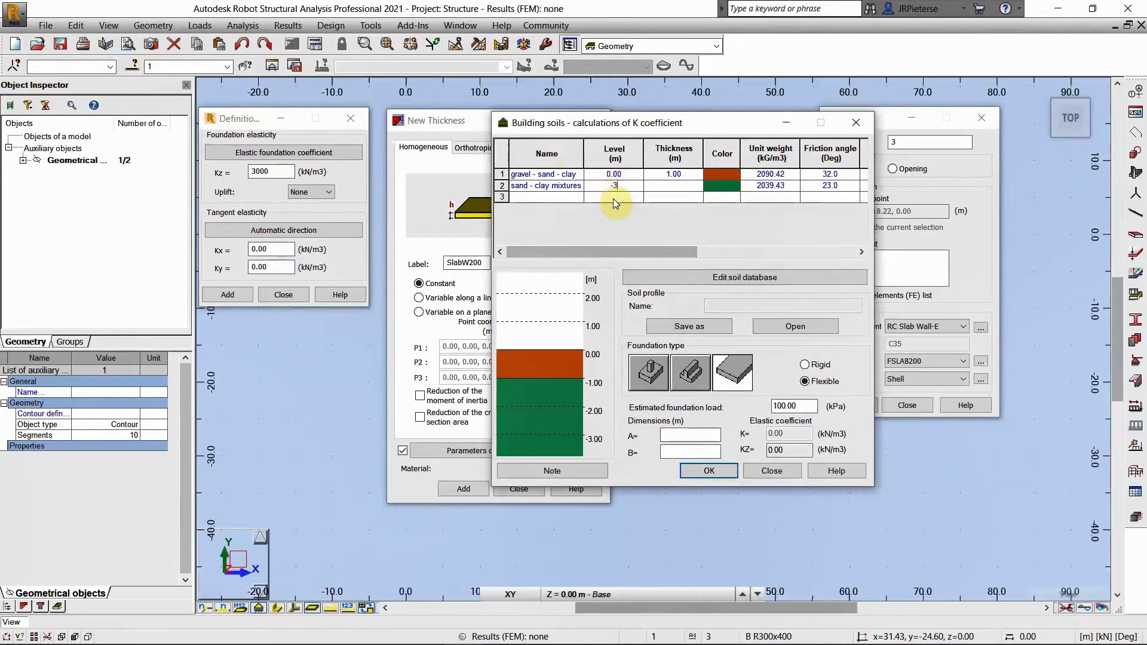
{"action": "left_click", "coordinate": [612, 198]}
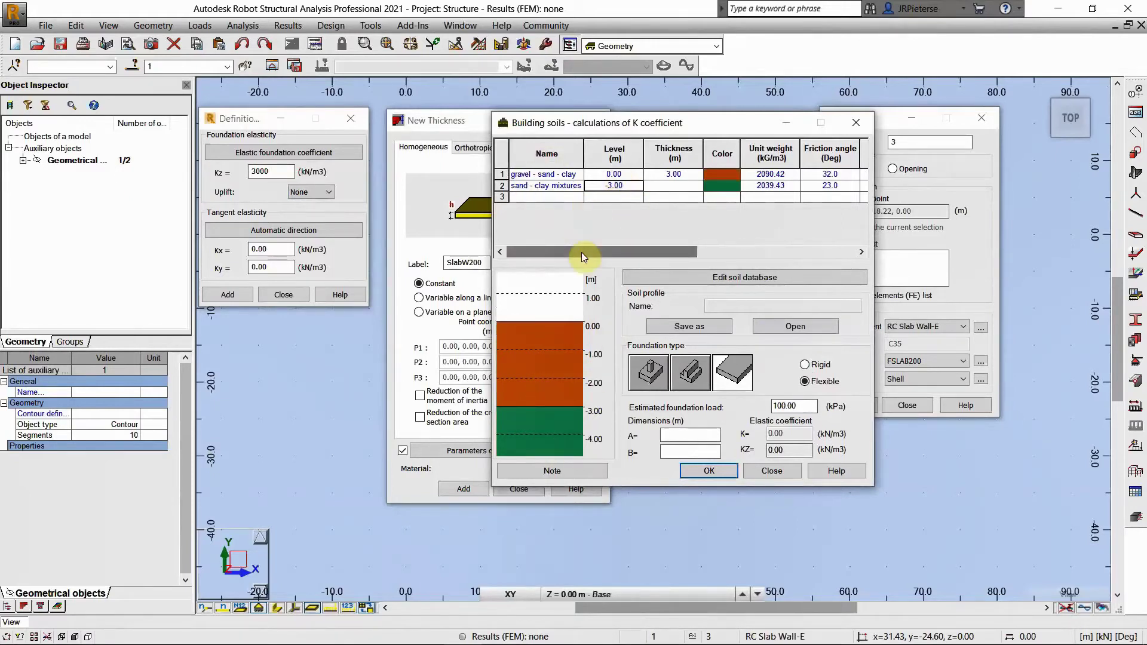
Examine the remaining properties of both soil layers and the entries of the soil database without editing them
{"action": "left_click_drag", "start_coordinate": [583, 252], "coordinate": [646, 252]}
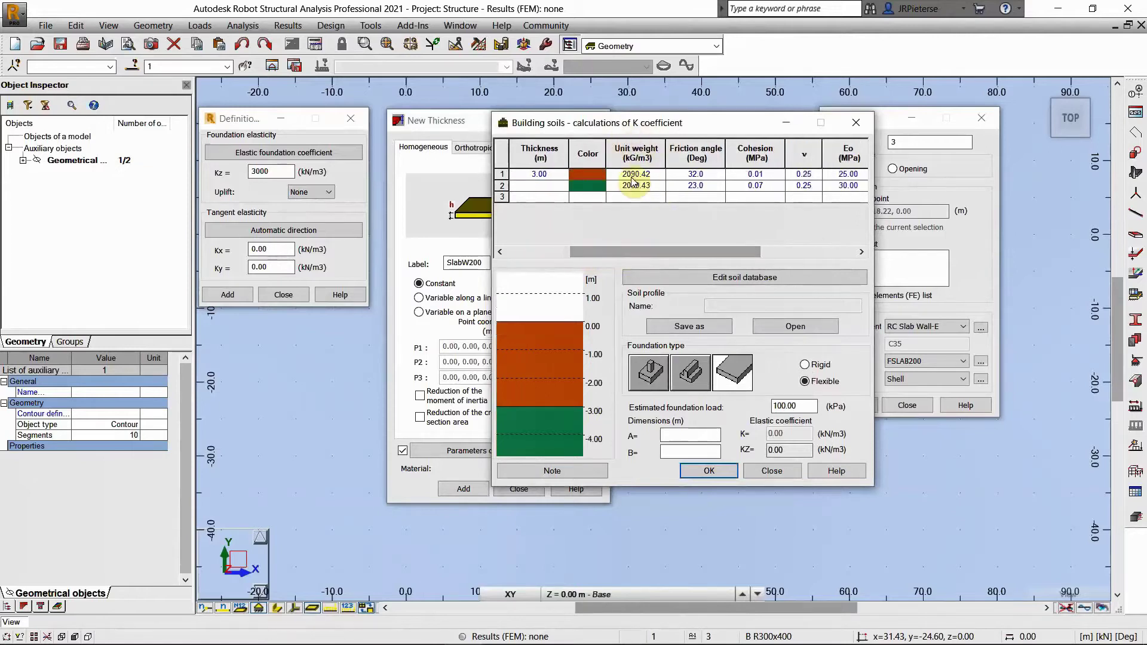
{"action": "left_click_drag", "start_coordinate": [711, 256], "coordinate": [805, 239]}
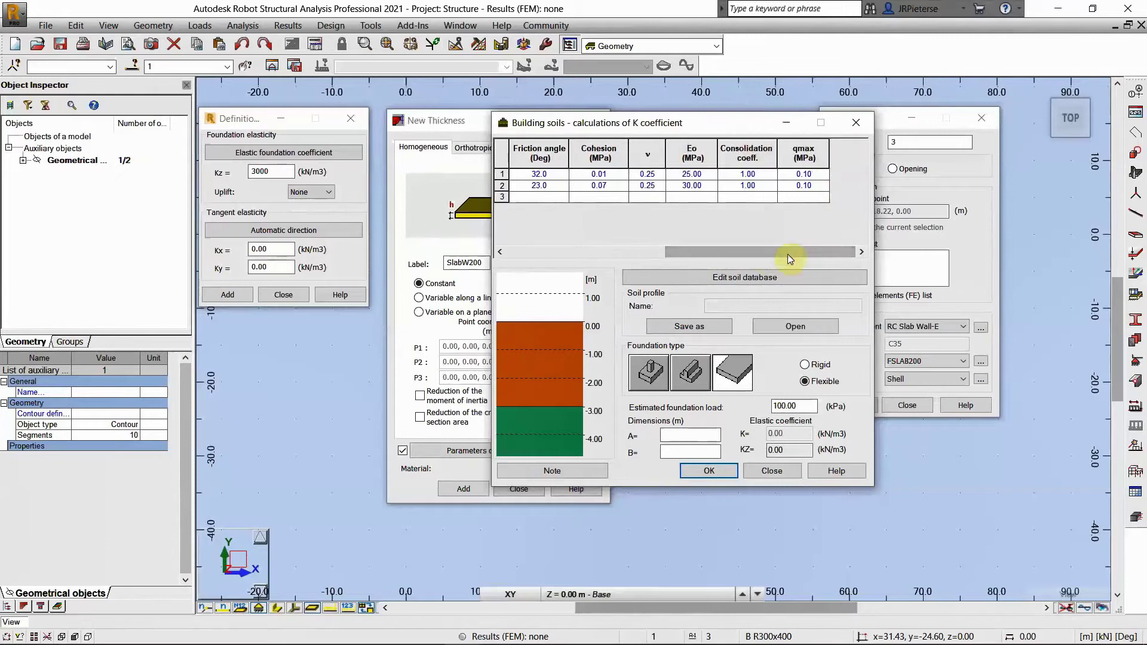
{"action": "left_click", "coordinate": [757, 279]}
{"action": "left_click_drag", "start_coordinate": [615, 407], "coordinate": [806, 427]}
{"action": "left_click_drag", "start_coordinate": [752, 406], "coordinate": [761, 406]}
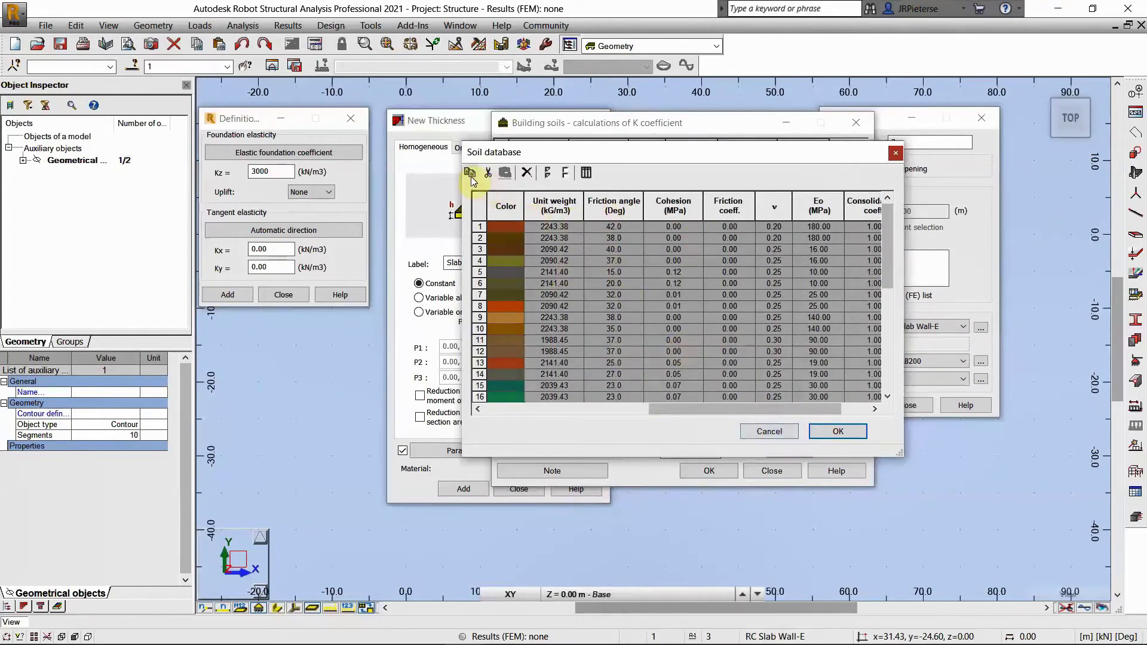
{"action": "left_click", "coordinate": [787, 431]}
{"action": "left_click_drag", "start_coordinate": [710, 253], "coordinate": [519, 238]}
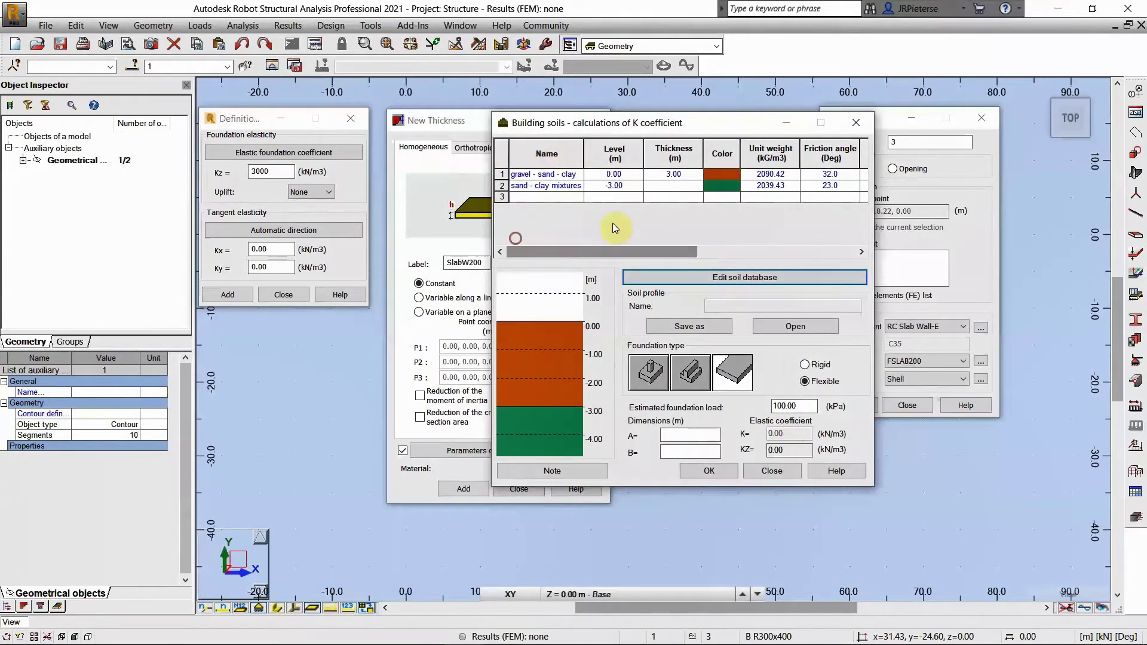
Set the foundation dimensions A and B to 35 m each and calculate the elastic coefficient
{"action": "left_click", "coordinate": [669, 449]}
{"action": "left_click", "coordinate": [685, 432]}
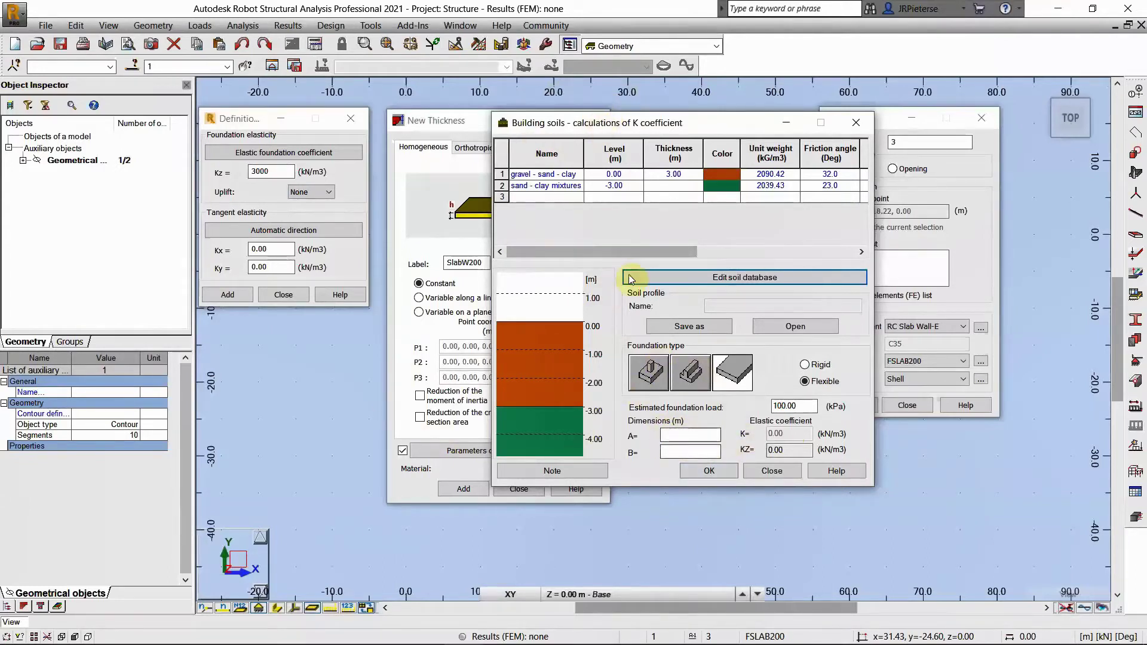
{"action": "left_click_drag", "start_coordinate": [628, 123], "coordinate": [809, 220]}
{"action": "left_click", "coordinate": [469, 119]}
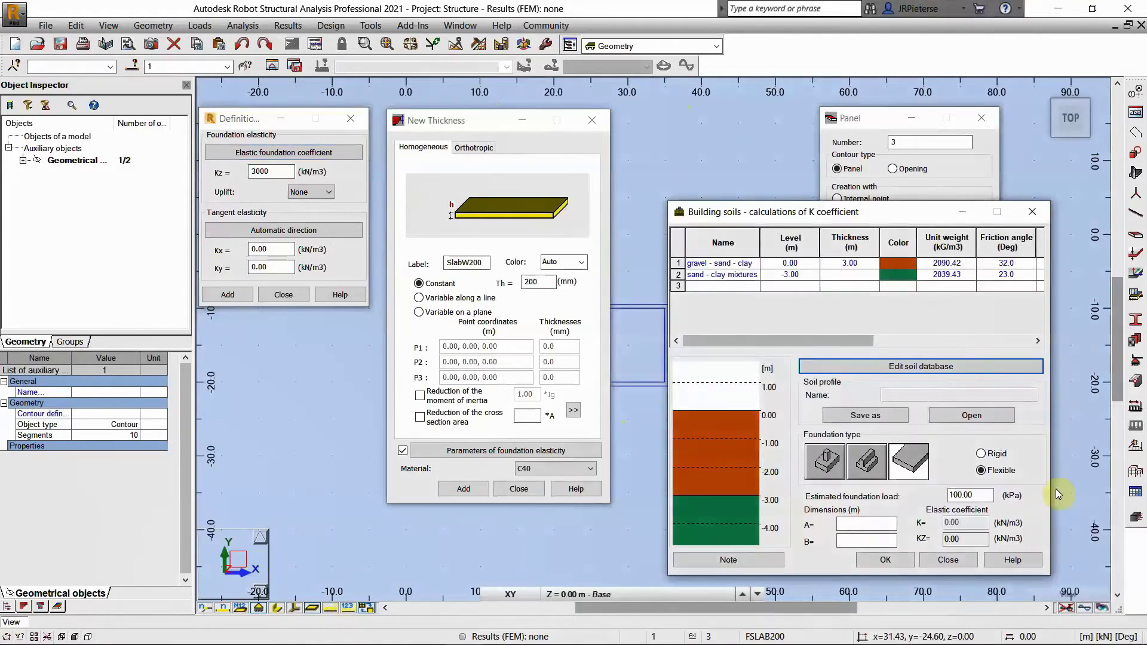
{"action": "left_click", "coordinate": [859, 525]}
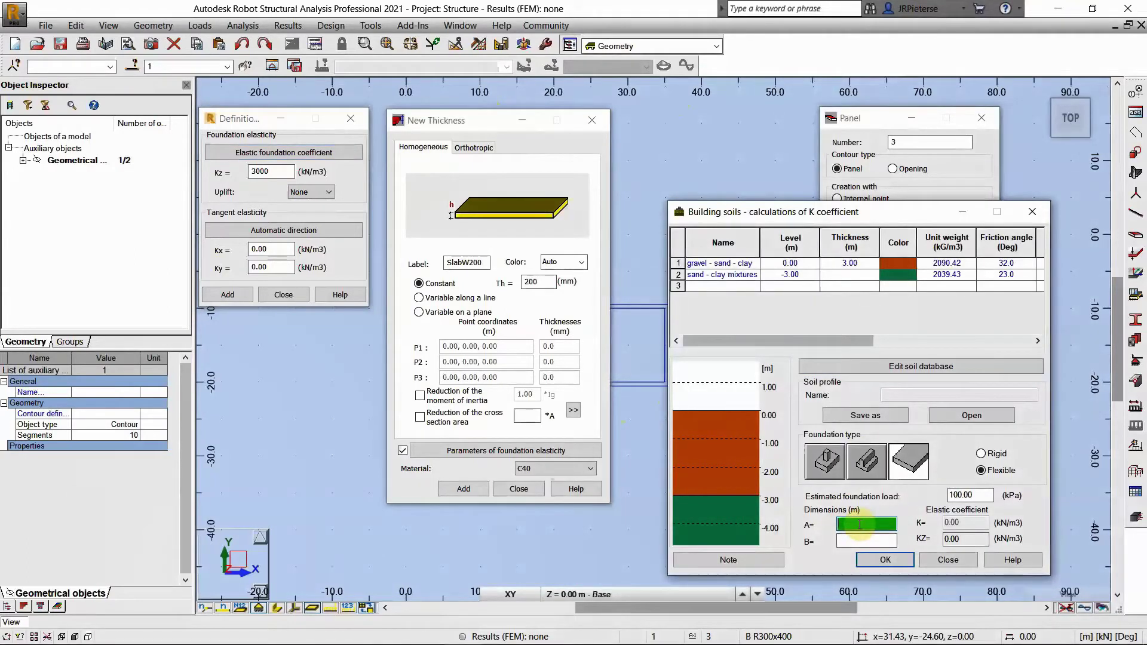
{"action": "type", "text": "35"}
{"action": "left_click", "coordinate": [868, 540]}
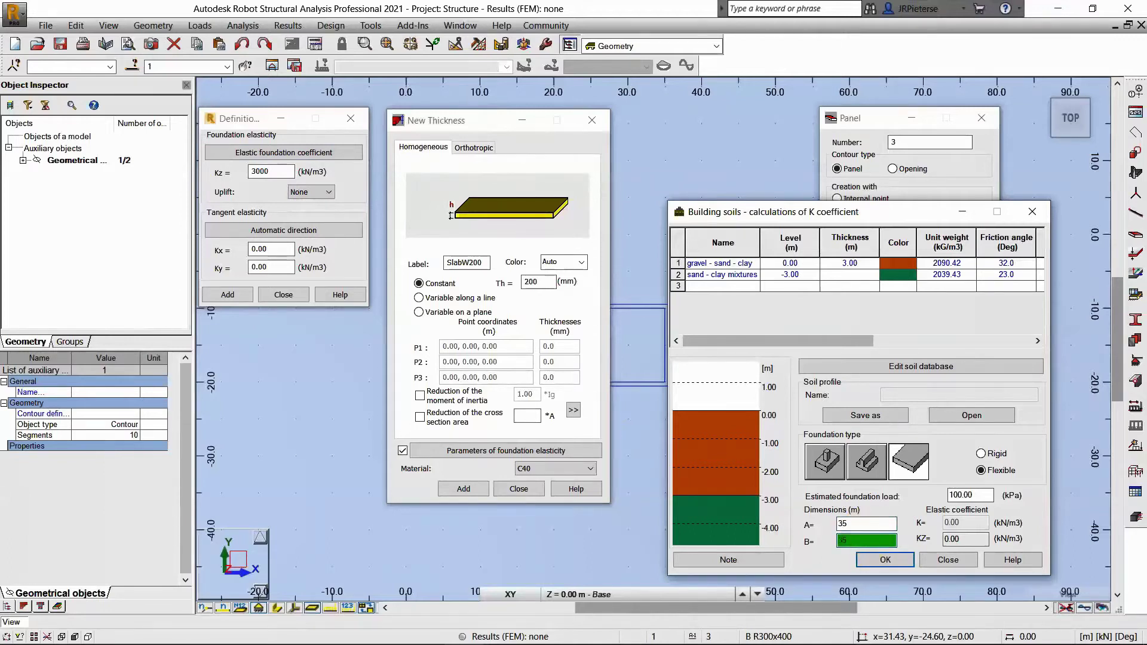
{"action": "left_click_drag", "start_coordinate": [695, 212], "coordinate": [661, 140]}
{"action": "left_click", "coordinate": [810, 466]}
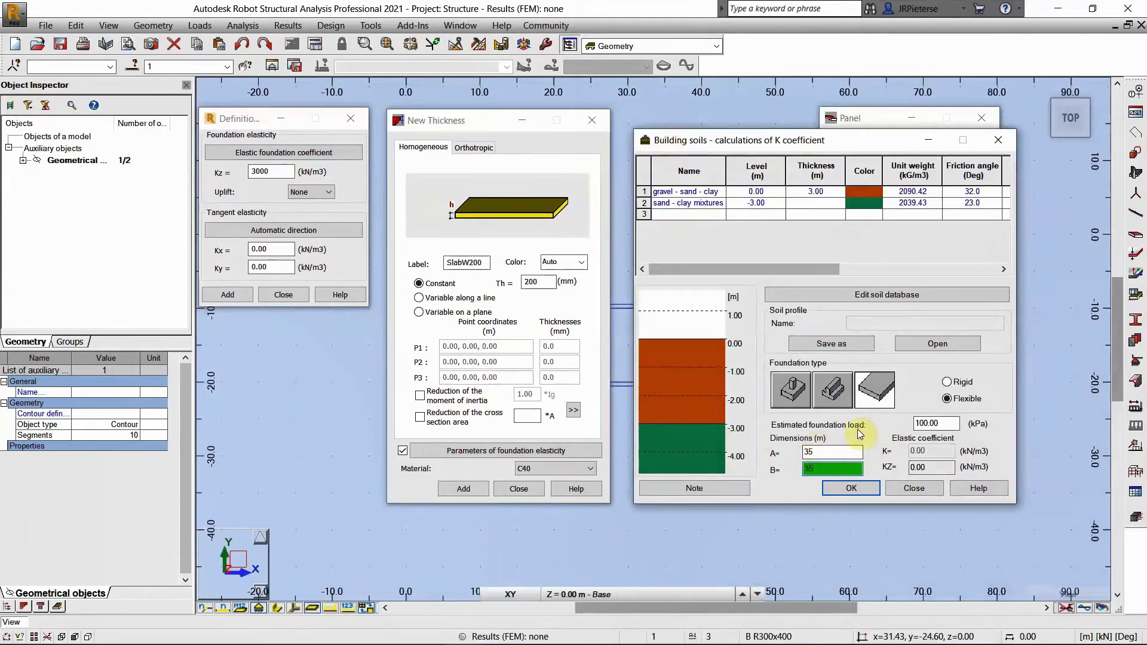
{"action": "left_click", "coordinate": [834, 451]}
{"action": "left_click", "coordinate": [830, 469]}
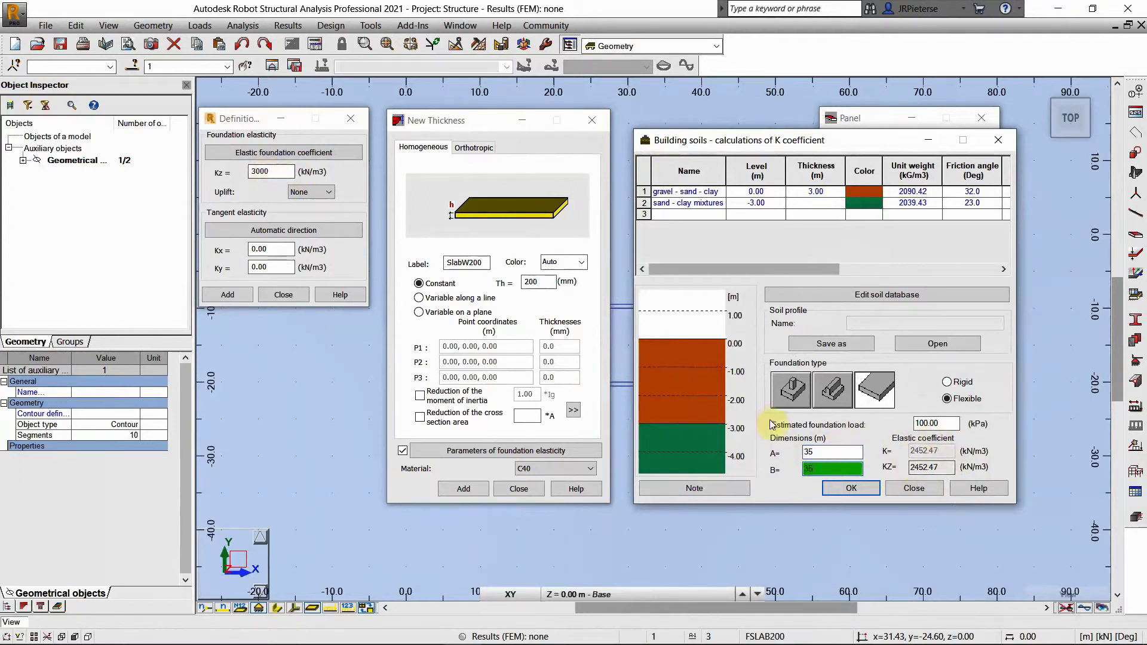
Change the second soil layer's type to rock flour
{"action": "left_click", "coordinate": [696, 203]}
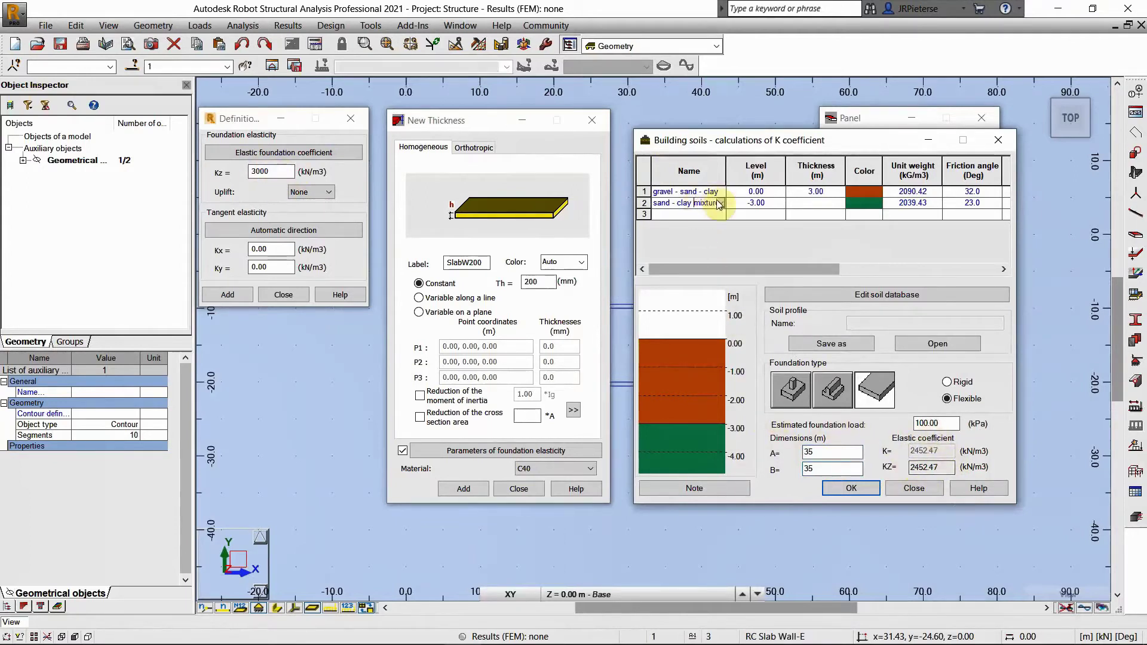
{"action": "left_click", "coordinate": [721, 203]}
{"action": "scroll", "coordinate": [708, 242], "scroll_direction": "up", "scroll_amount": 2}
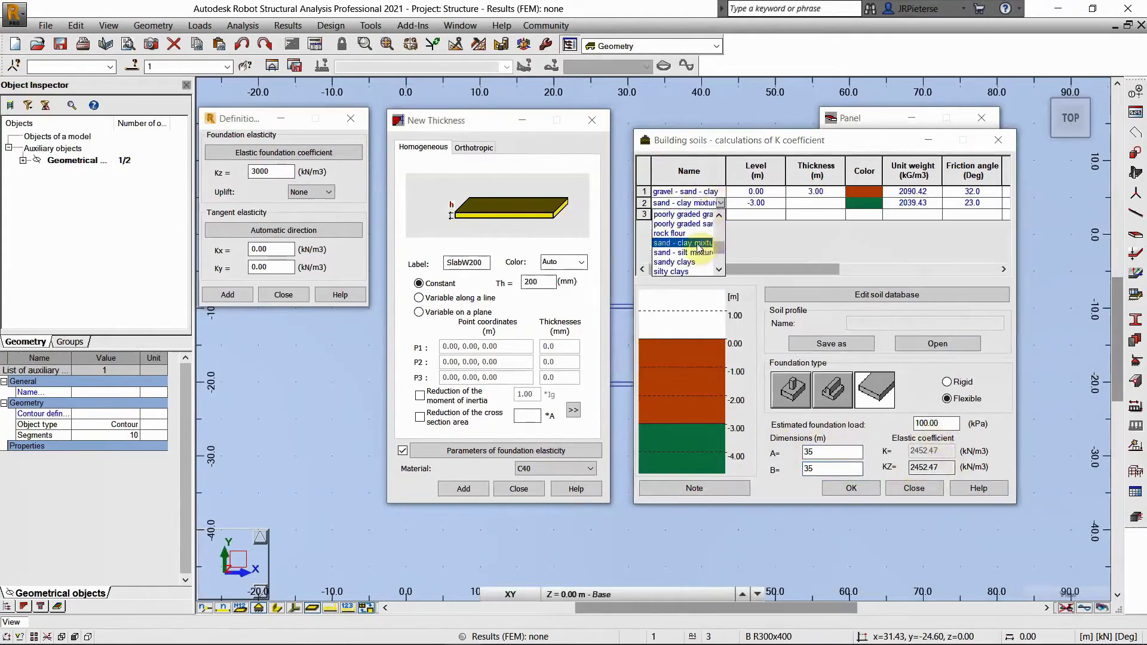
{"action": "left_click", "coordinate": [678, 233]}
{"action": "left_click", "coordinate": [701, 214]}
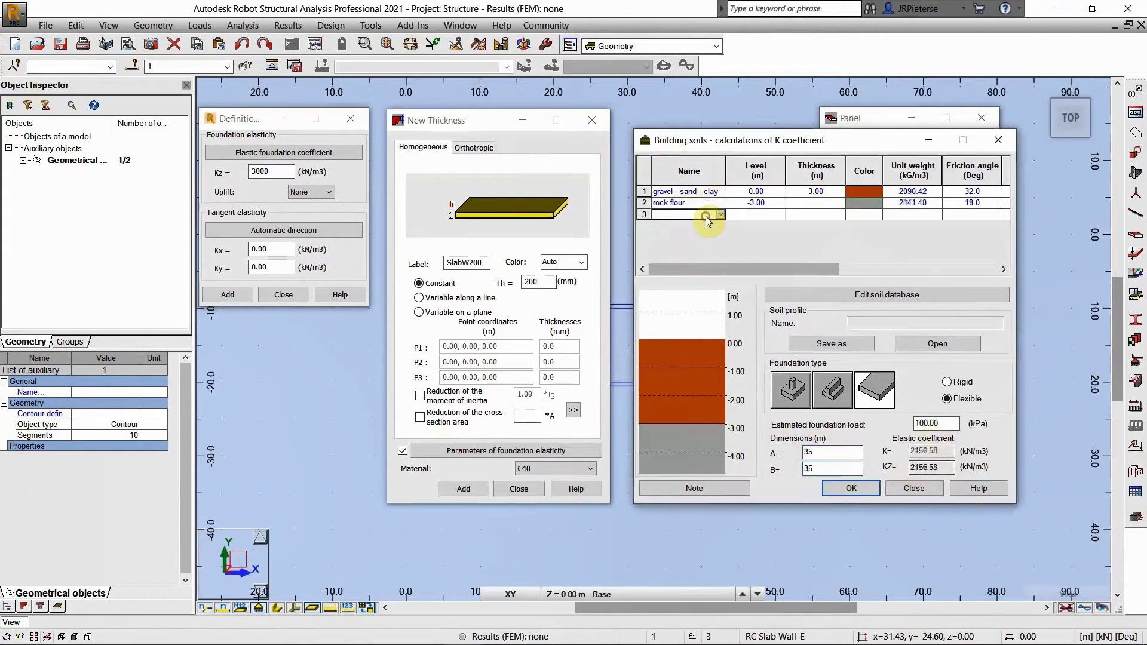
Change the second soil layer's type to sandy clays and recalculate the elastic coefficient
{"action": "left_click", "coordinate": [834, 467]}
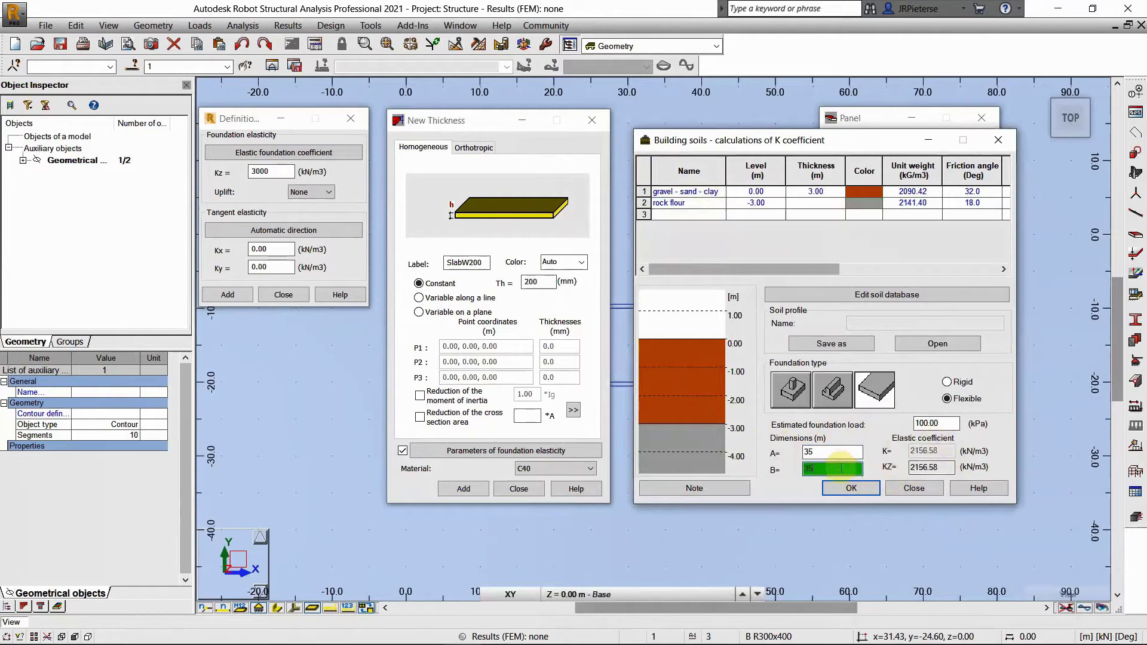
{"action": "left_click", "coordinate": [836, 453]}
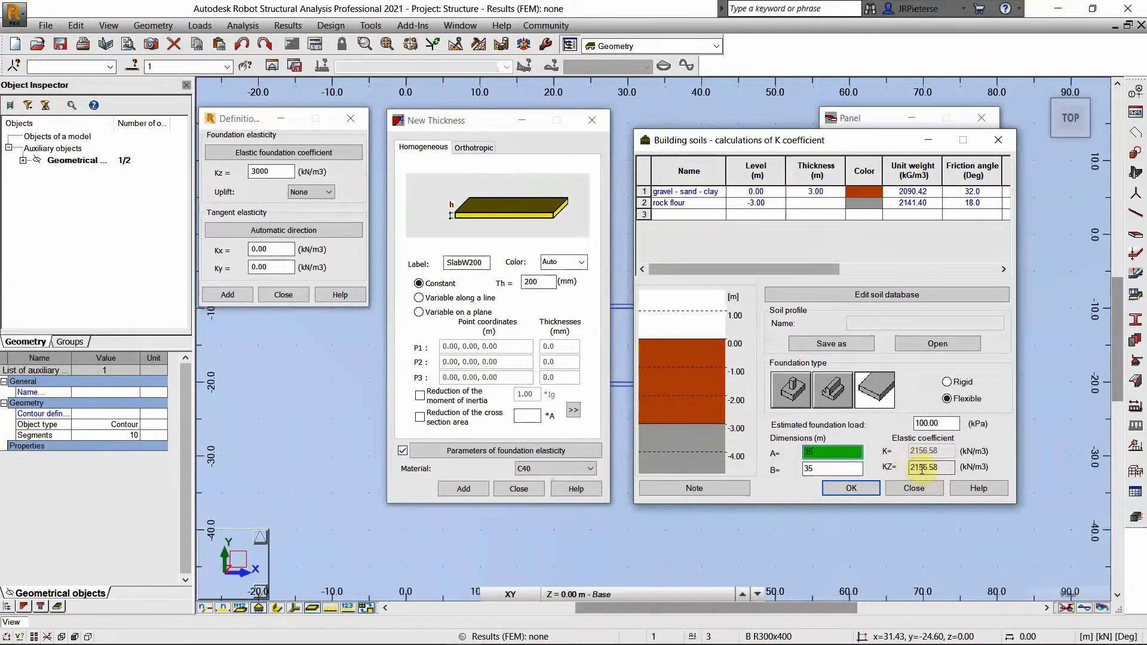
{"action": "left_click", "coordinate": [696, 206]}
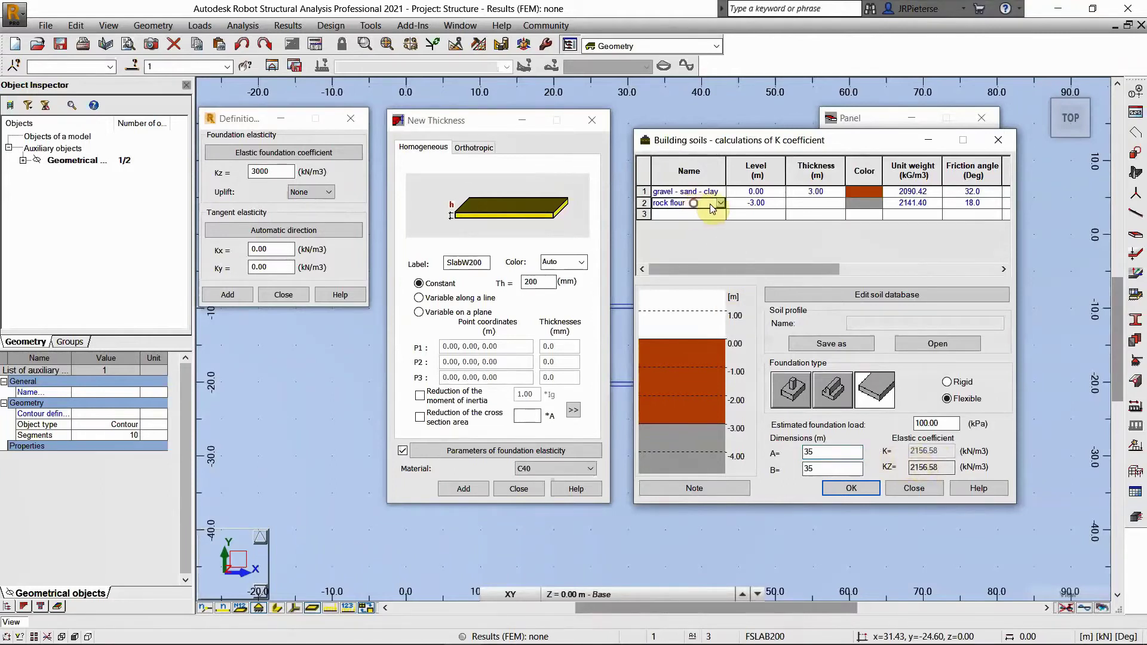
{"action": "left_click", "coordinate": [720, 203]}
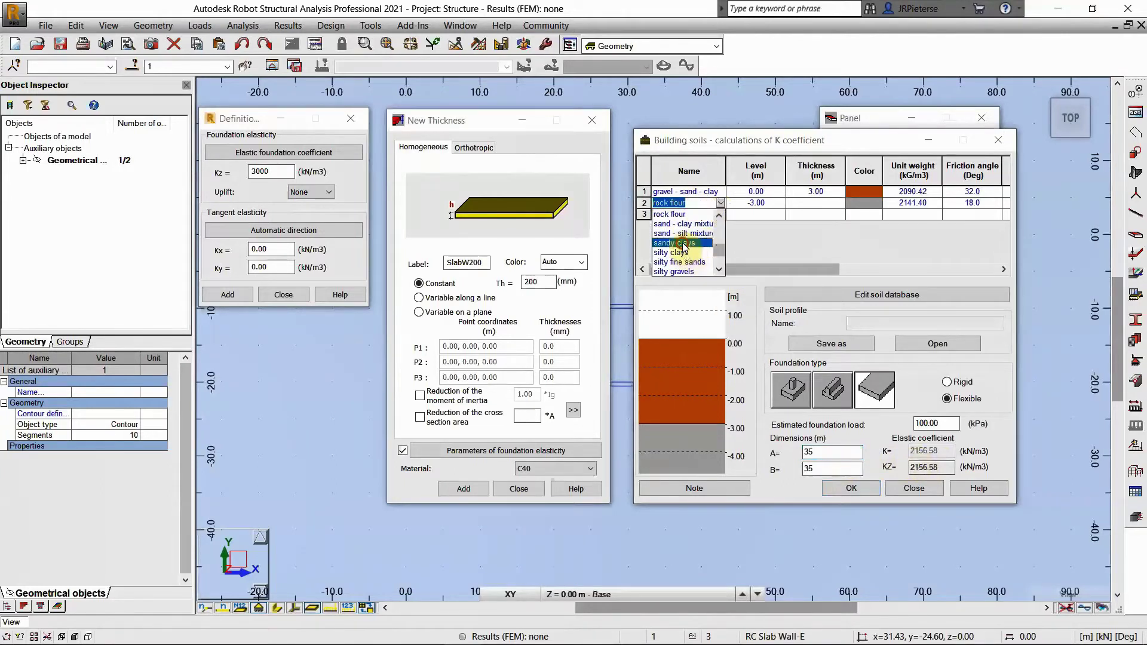
{"action": "left_click", "coordinate": [683, 244]}
{"action": "left_click", "coordinate": [841, 466]}
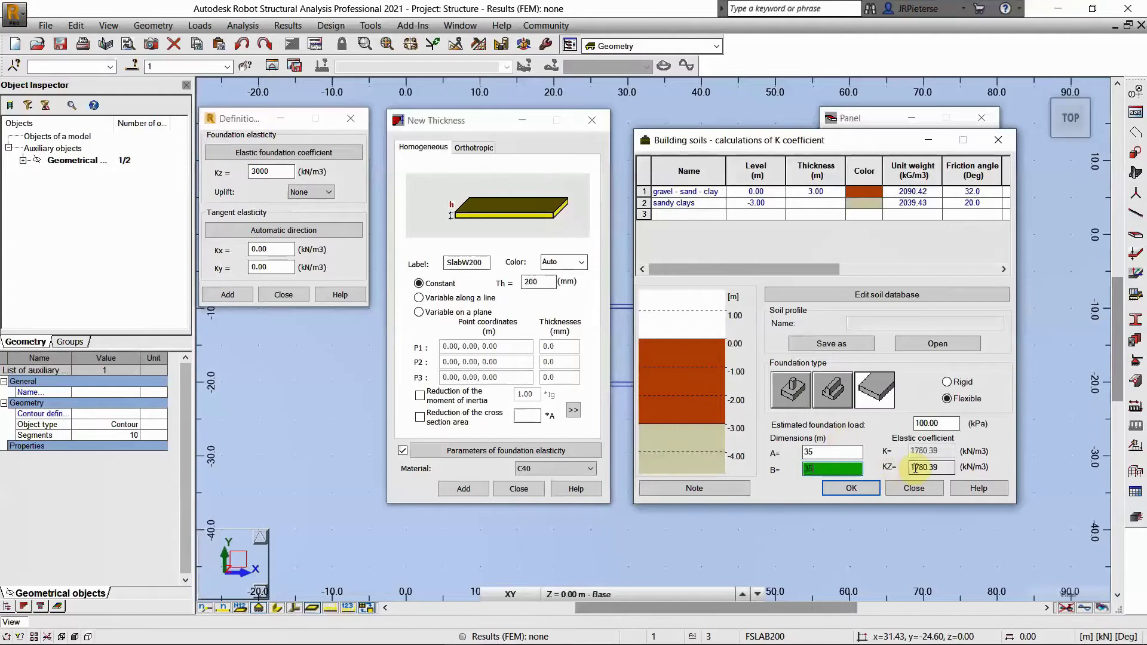
{"action": "left_click", "coordinate": [920, 468]}
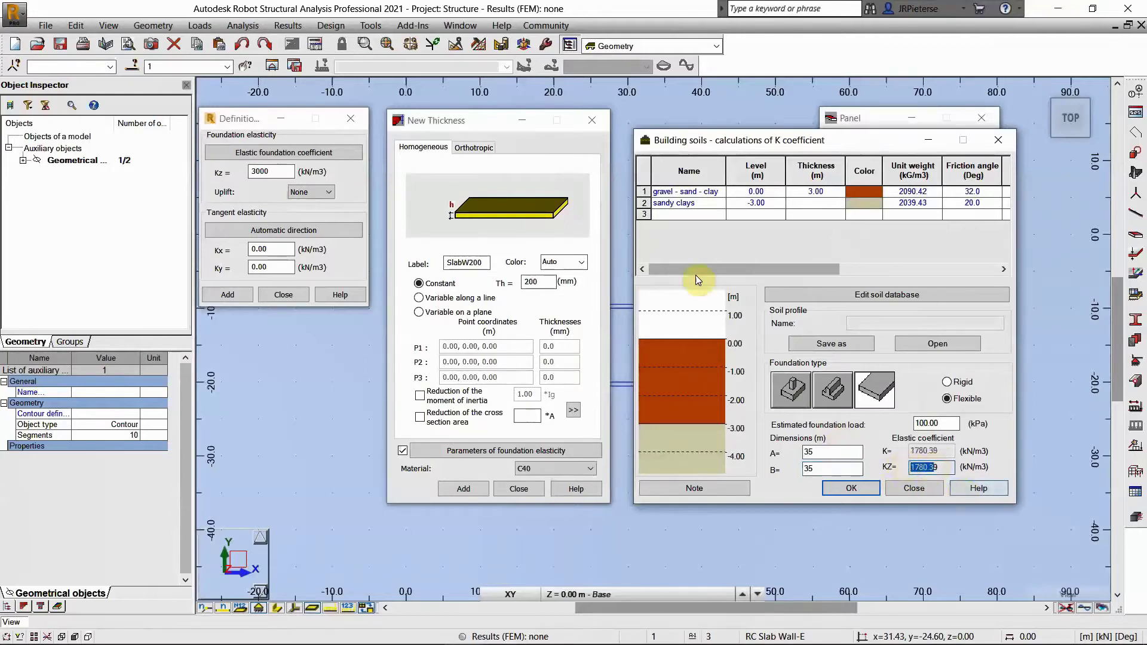
Set the second soil layer's type back to rock flour and refresh the elastic coefficient calculation
{"action": "left_click", "coordinate": [689, 205]}
{"action": "left_click", "coordinate": [719, 205]}
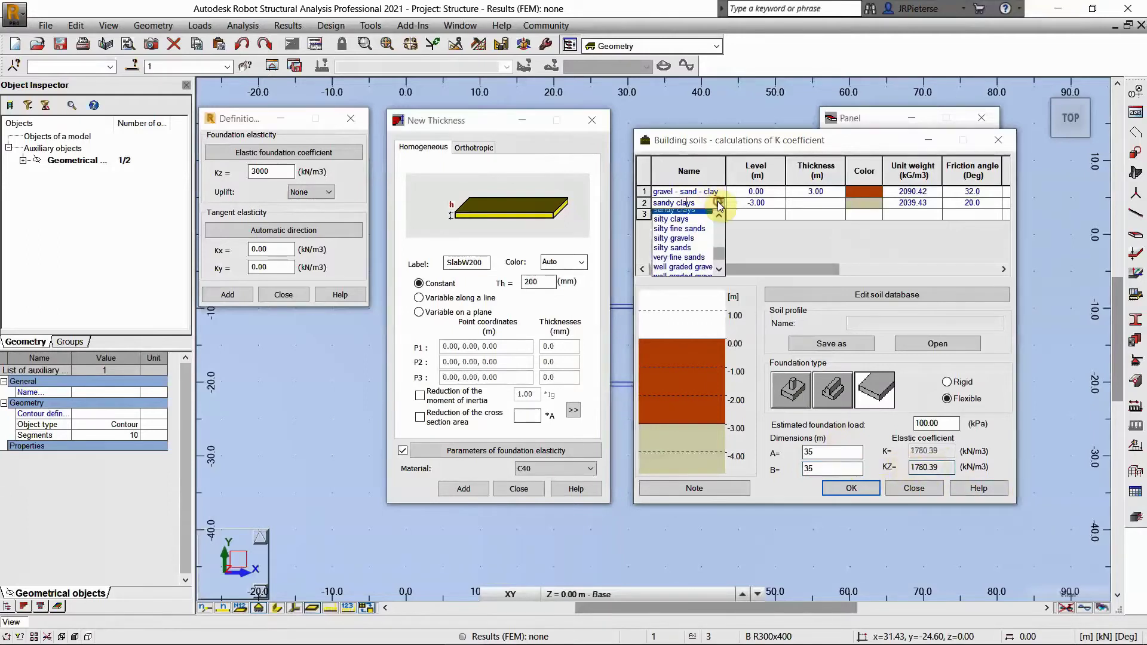
{"action": "scroll", "coordinate": [684, 246], "scroll_direction": "up", "scroll_amount": 3}
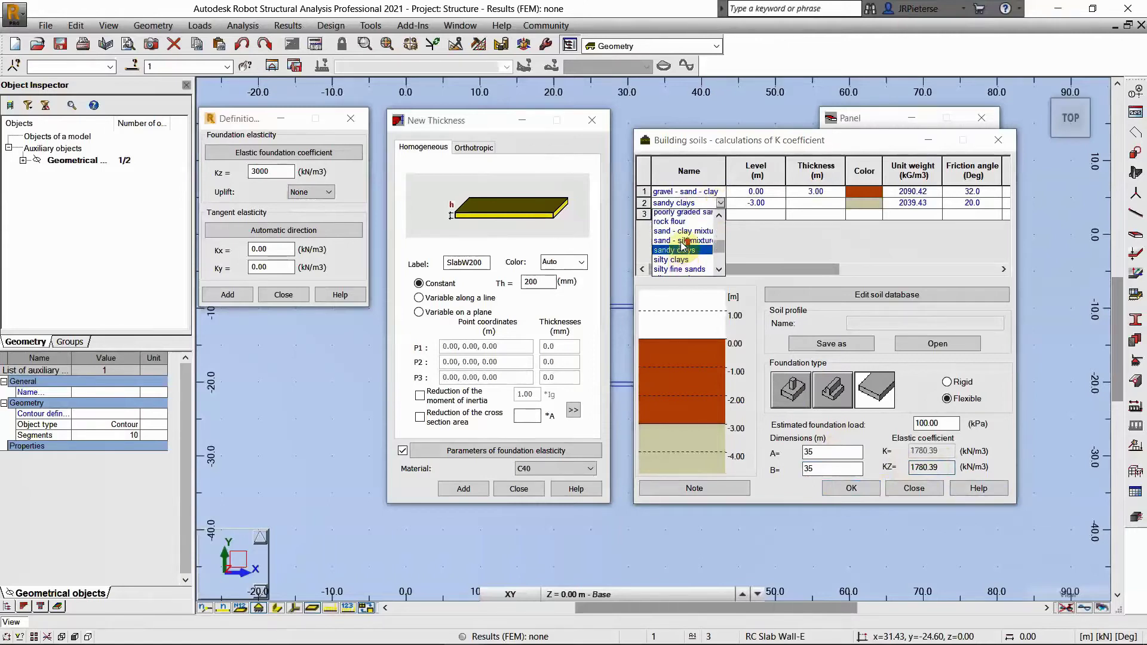
{"action": "left_click", "coordinate": [676, 243]}
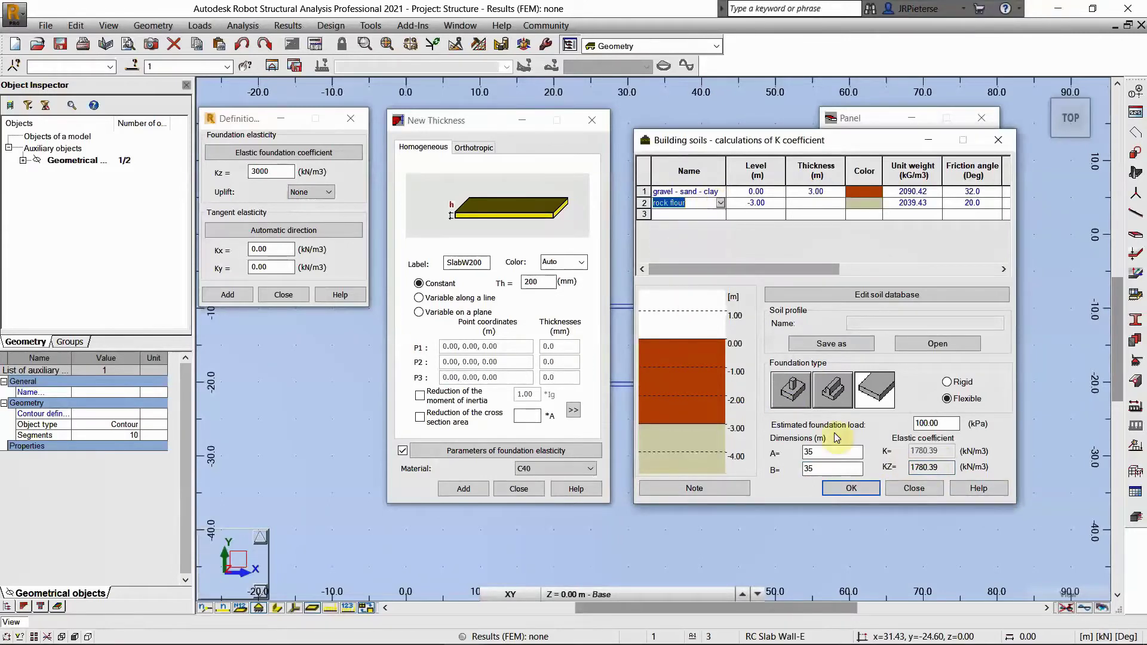
{"action": "left_click", "coordinate": [839, 469]}
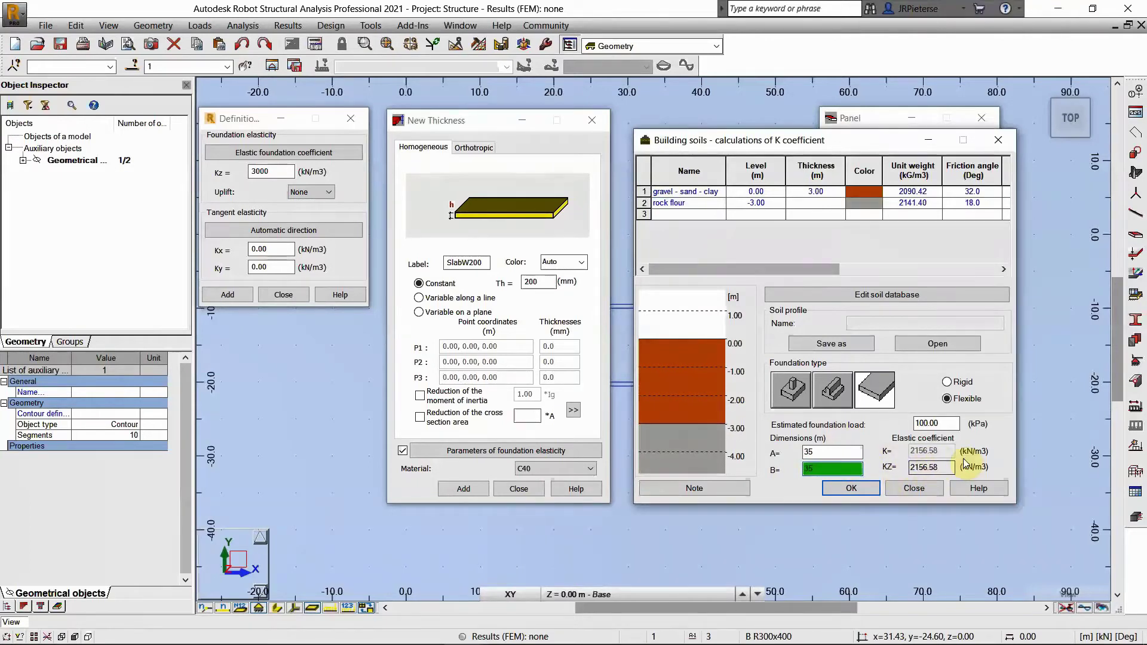
Transfer the calculated elastic coefficient to Kz, close the soil calculator and add the foundation elasticity definition
{"action": "left_click", "coordinate": [848, 489]}
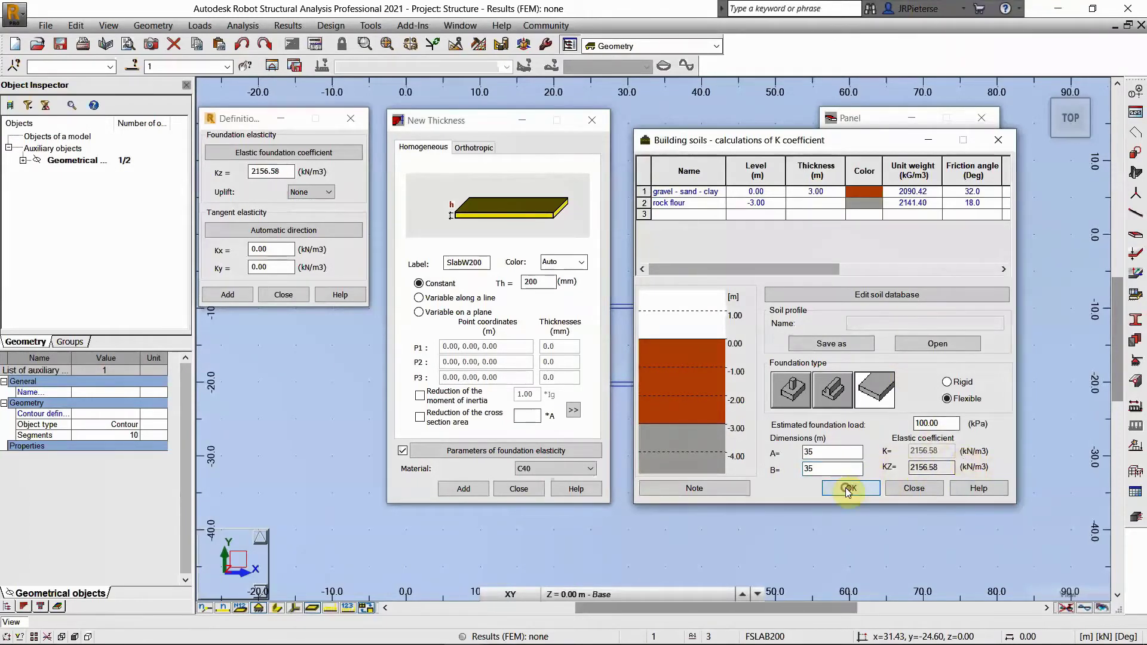
{"action": "left_click", "coordinate": [263, 175]}
{"action": "left_click", "coordinate": [263, 175]}
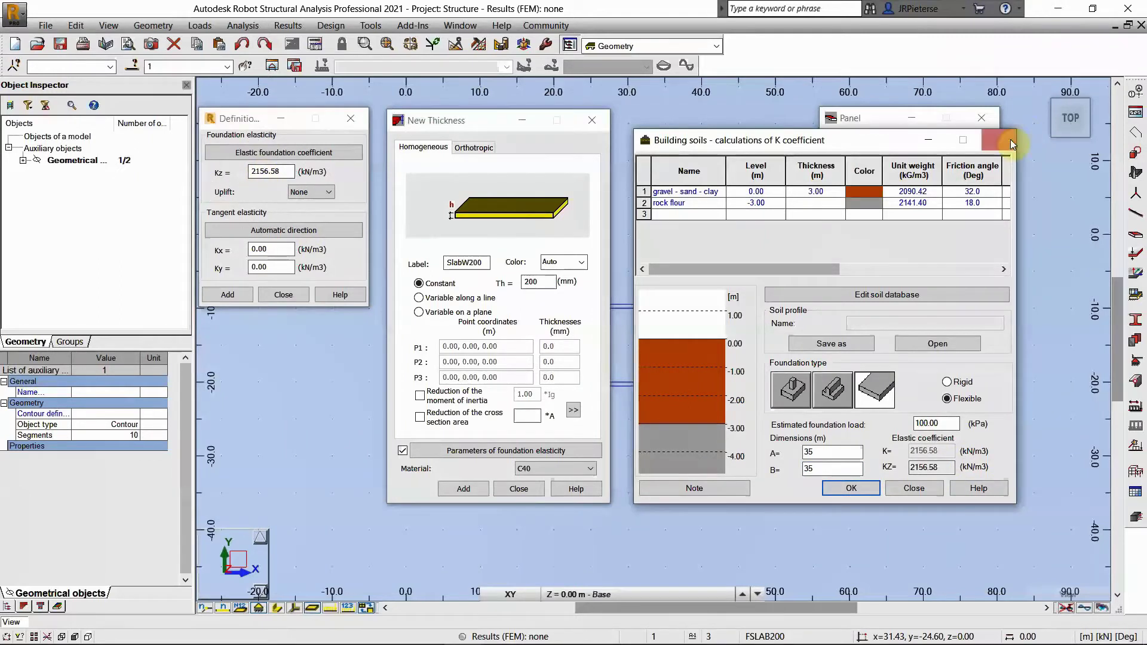
{"action": "left_click", "coordinate": [997, 140]}
{"action": "left_click", "coordinate": [226, 295]}
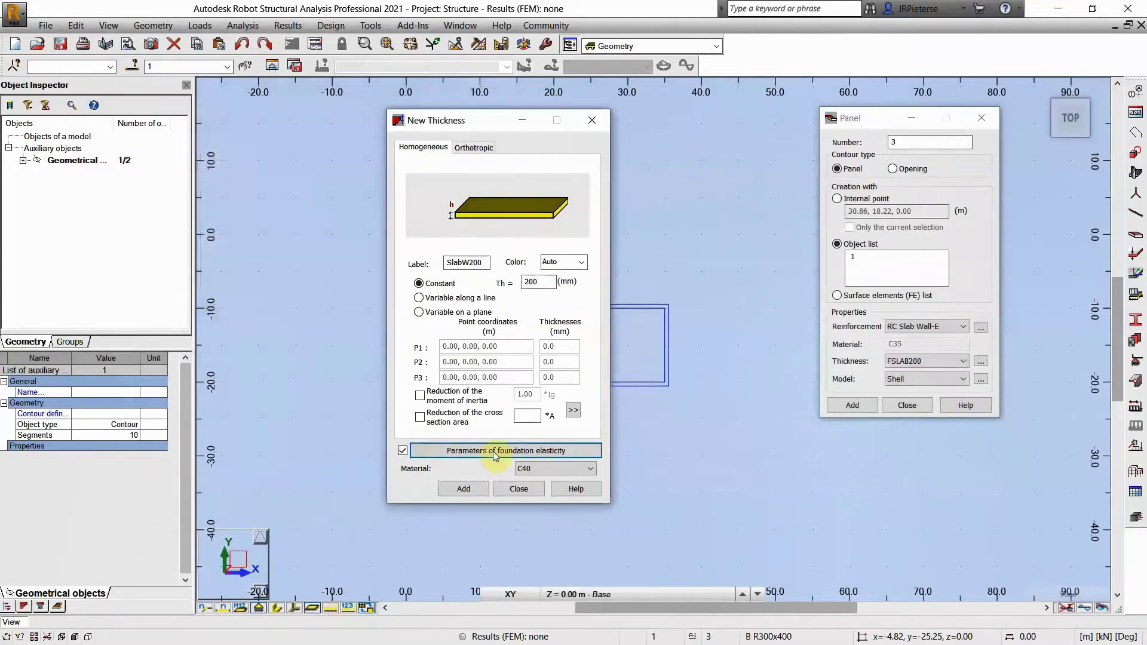
Add the constant 200 mm C40 thickness SlabW200 with foundation elasticity and close its definition
{"action": "left_click", "coordinate": [469, 489]}
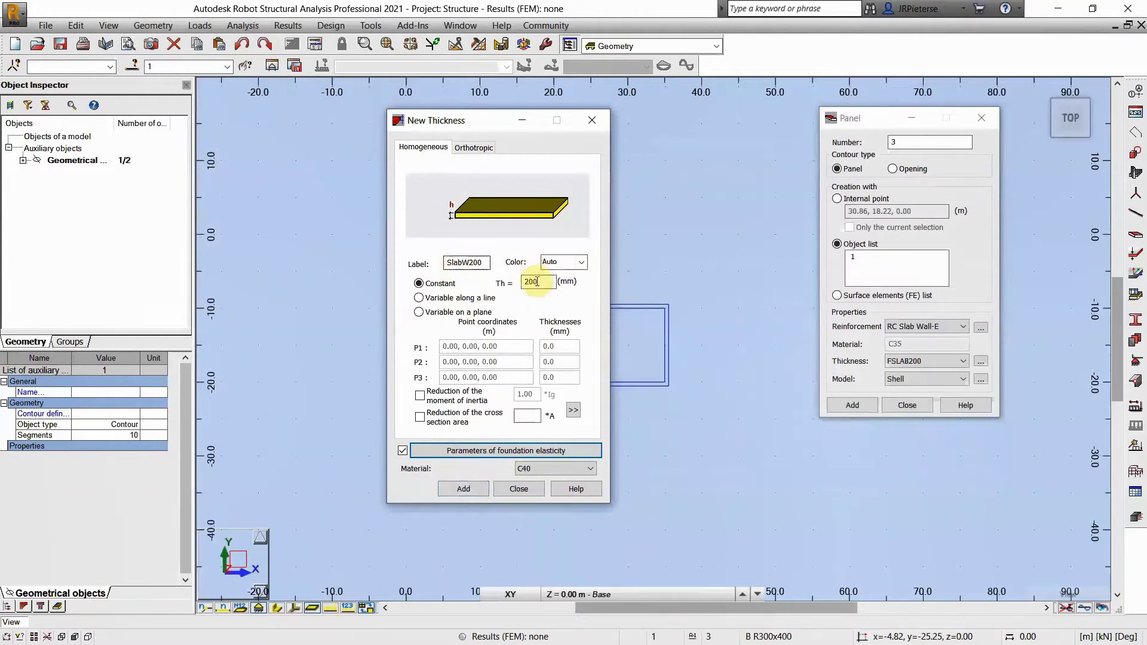
{"action": "left_click", "coordinate": [463, 489]}
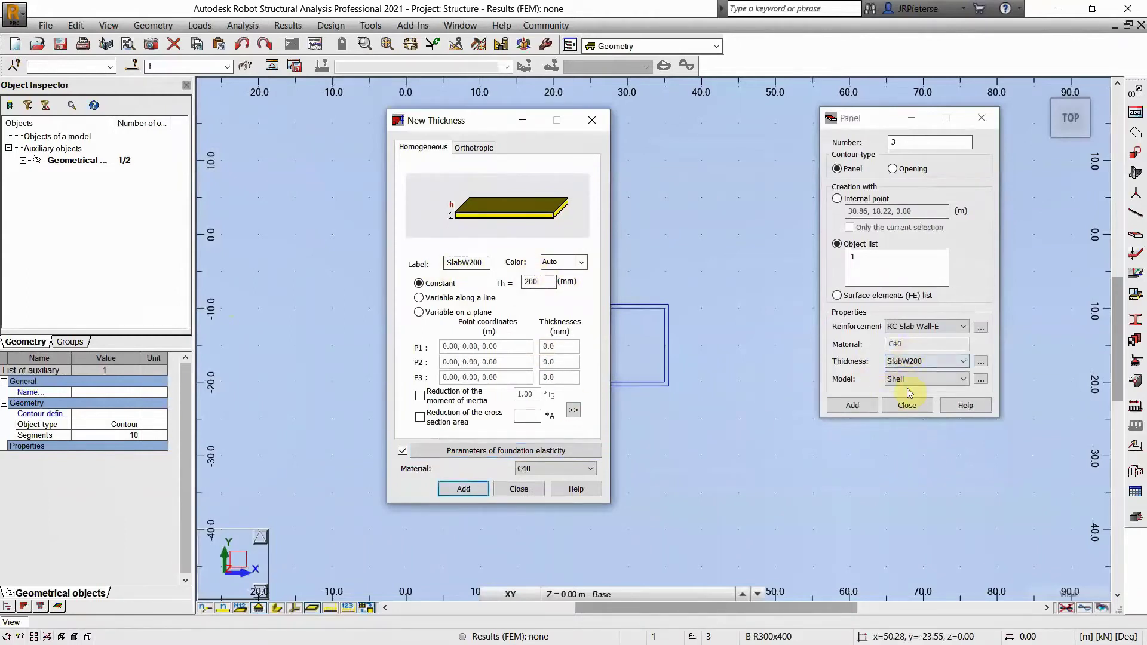
{"action": "left_click", "coordinate": [531, 489]}
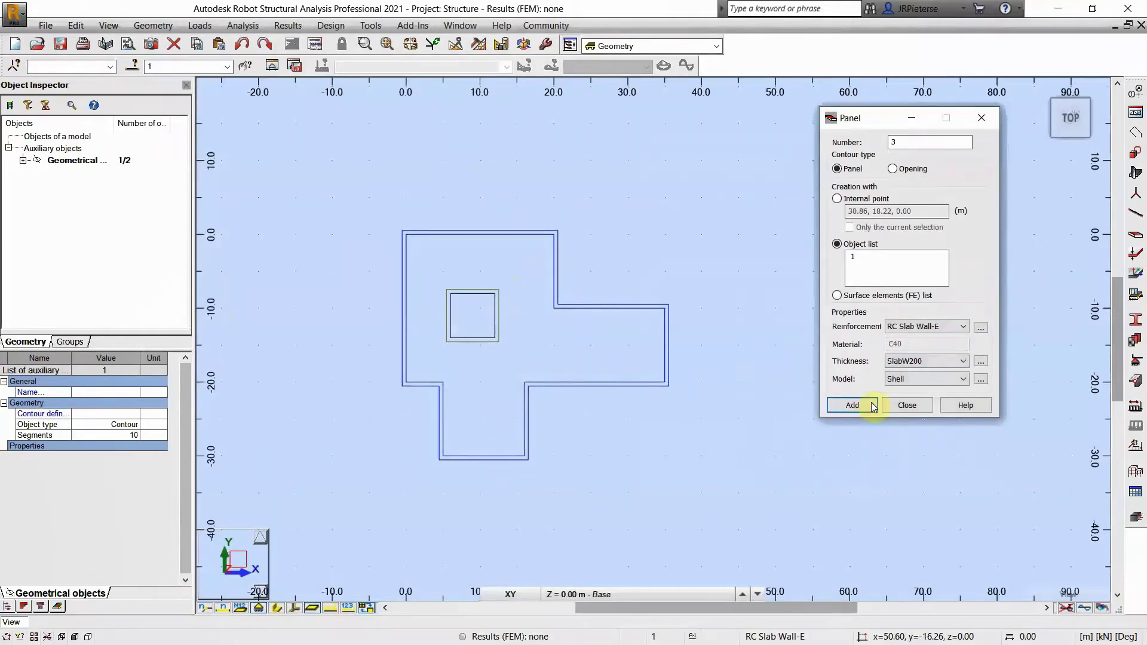
Create panel 3 from contour object 1 with RC Slab Wall-E reinforcement, SlabW200 thickness and the Shell model
{"action": "left_click", "coordinate": [915, 379]}
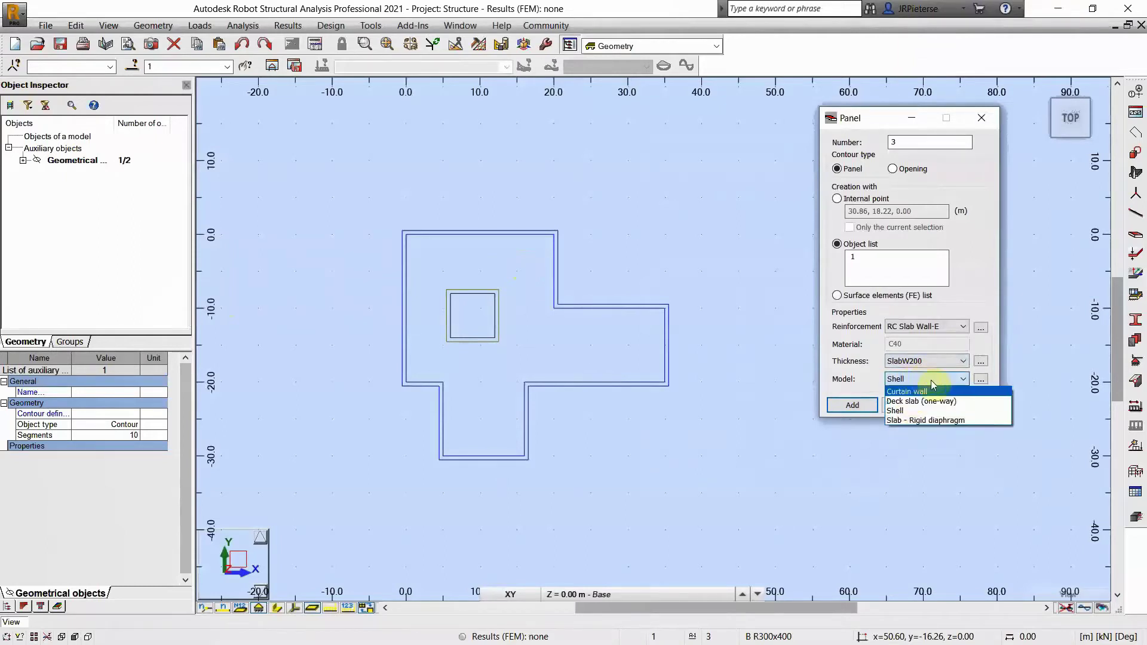
{"action": "left_click", "coordinate": [908, 410]}
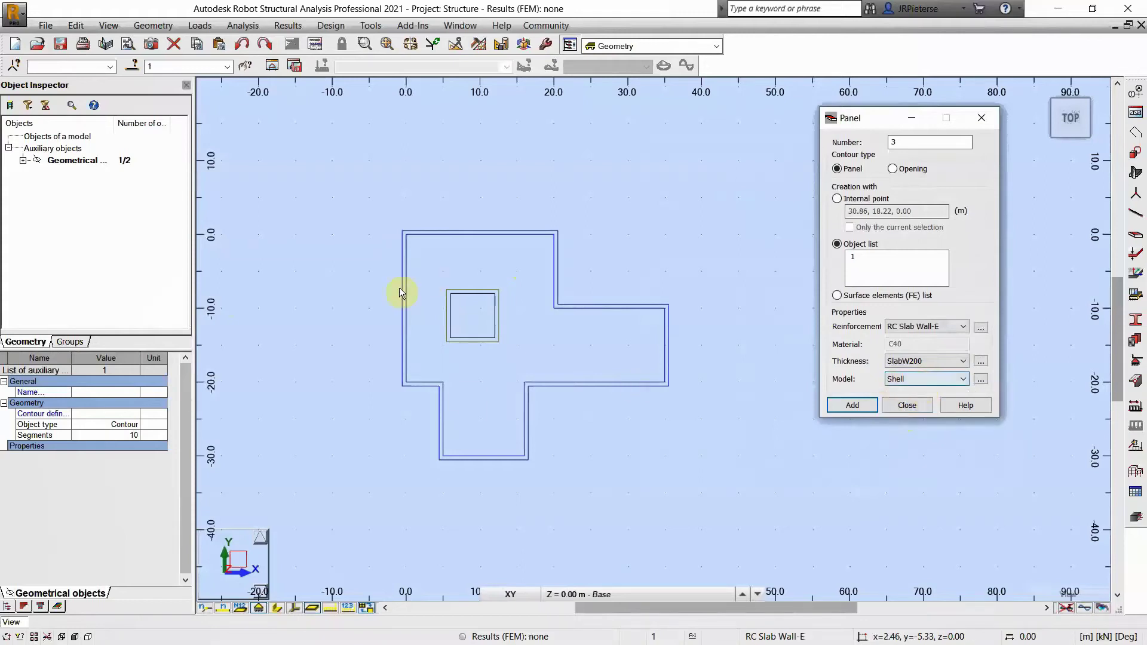
{"action": "left_click", "coordinate": [854, 407]}
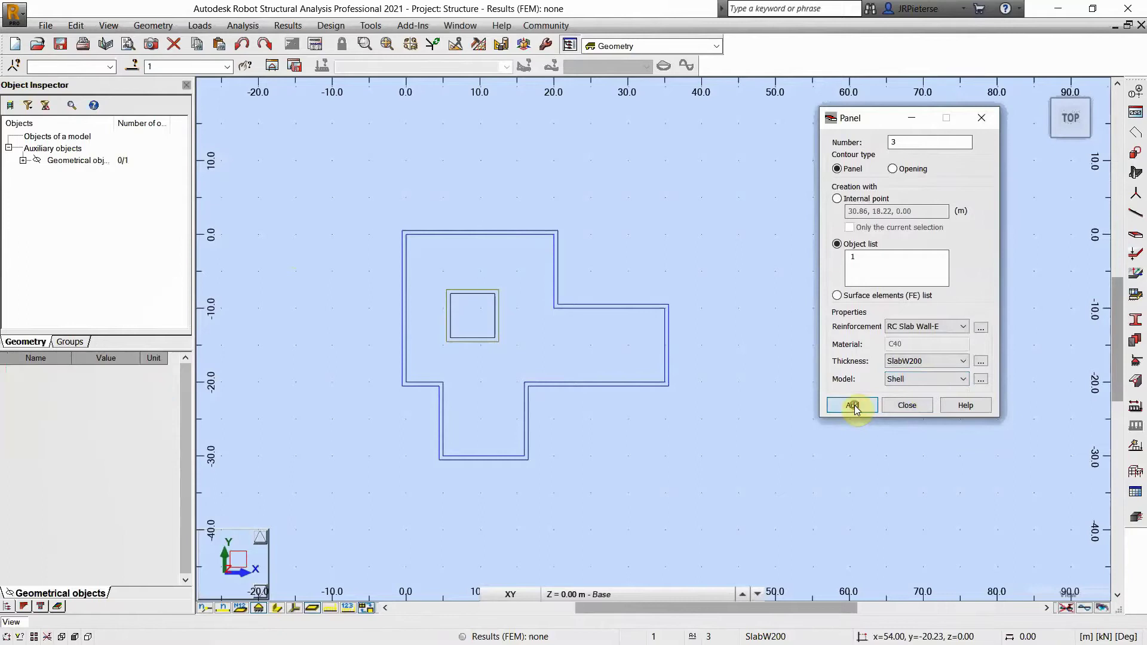
{"action": "left_click", "coordinate": [919, 407]}
Turn on the panel thickness display and inspect the slab's edges in 3D
{"action": "middle_click_drag", "start_coordinate": [551, 394], "coordinate": [598, 413], "text": "shift"}
{"action": "scroll", "coordinate": [399, 295], "scroll_direction": "up", "scroll_amount": 3}
{"action": "scroll", "coordinate": [438, 313], "scroll_direction": "up", "scroll_amount": 2}
{"action": "scroll", "coordinate": [598, 412], "scroll_direction": "down", "scroll_amount": 1}
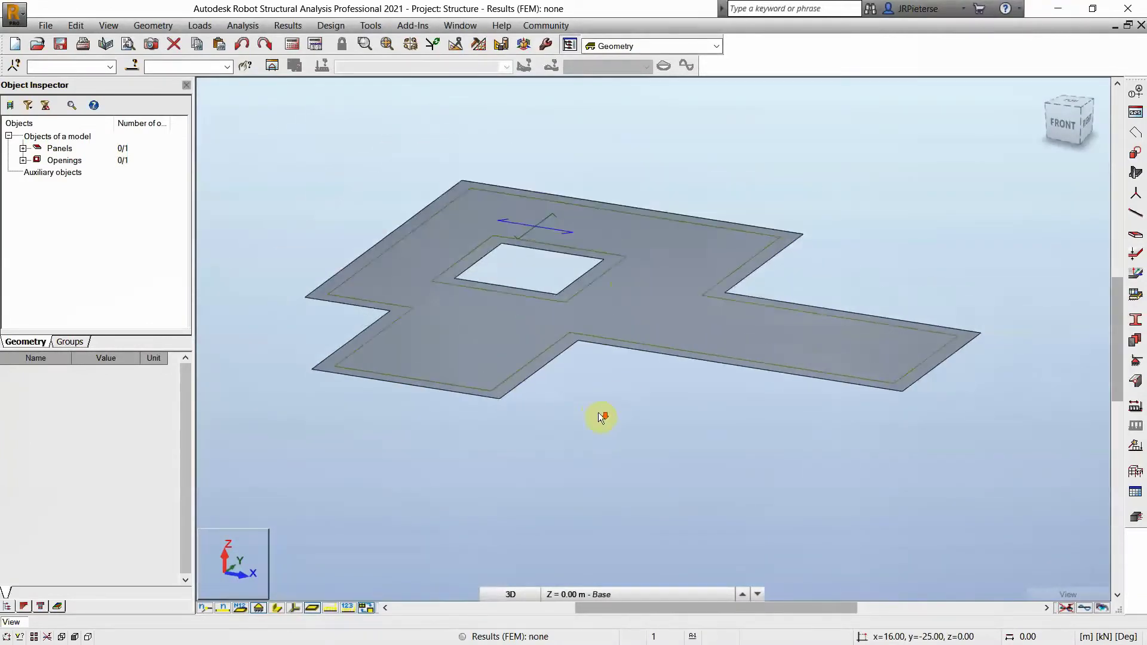
{"action": "right_click", "coordinate": [602, 379]}
{"action": "left_click", "coordinate": [566, 537]}
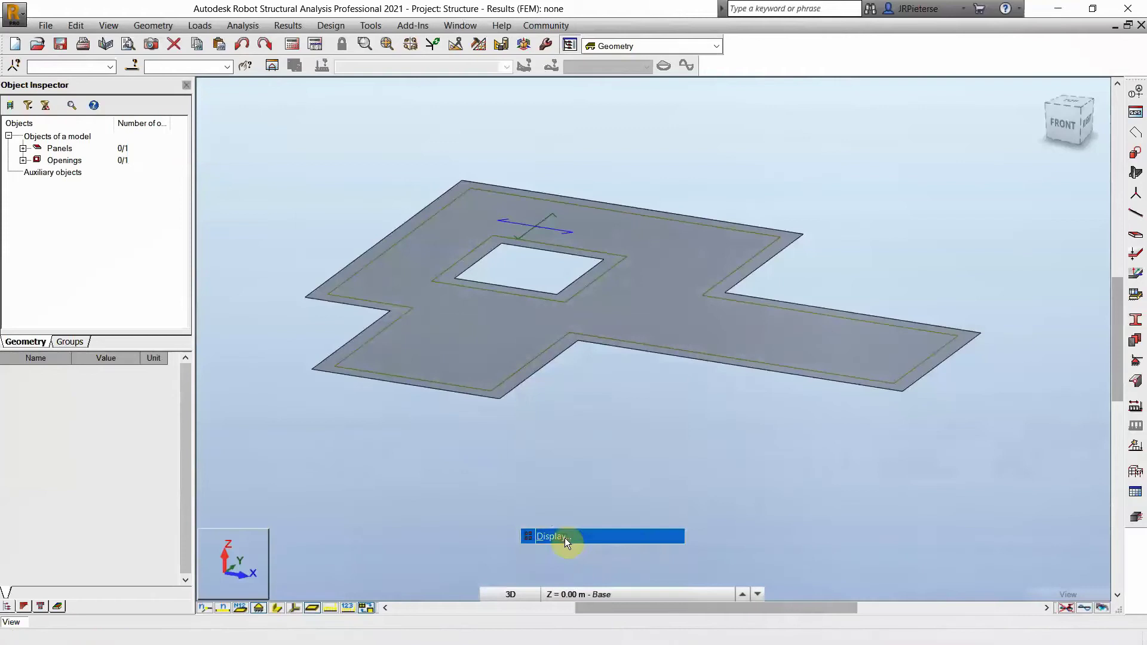
{"action": "left_click", "coordinate": [127, 202]}
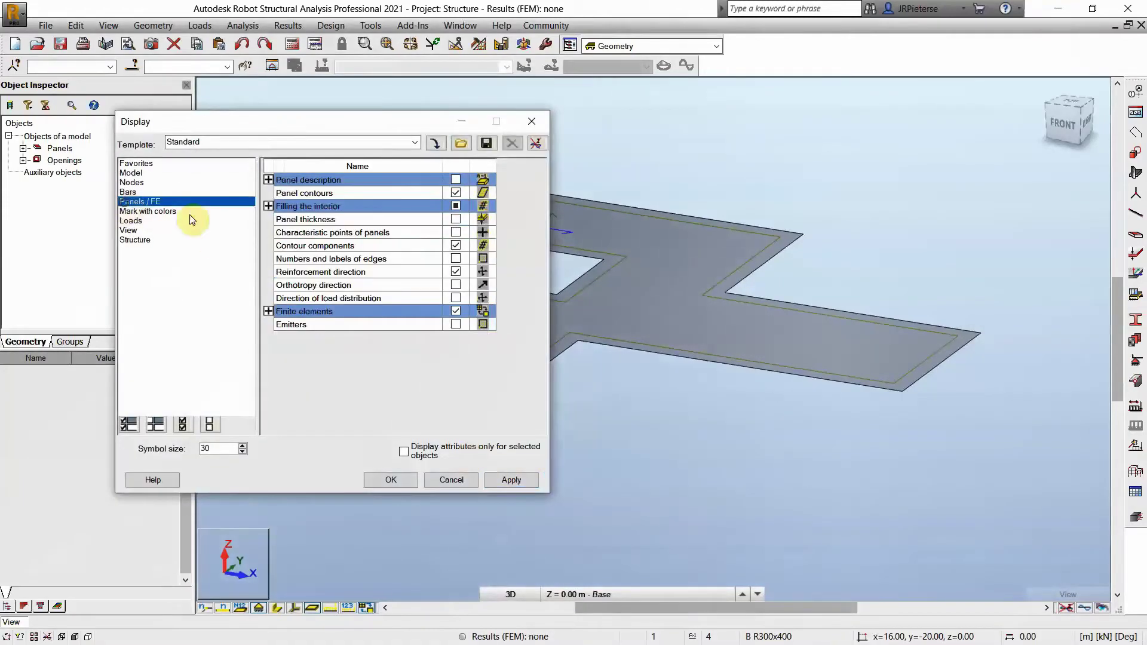
{"action": "left_click", "coordinate": [455, 219]}
{"action": "left_click", "coordinate": [511, 480]}
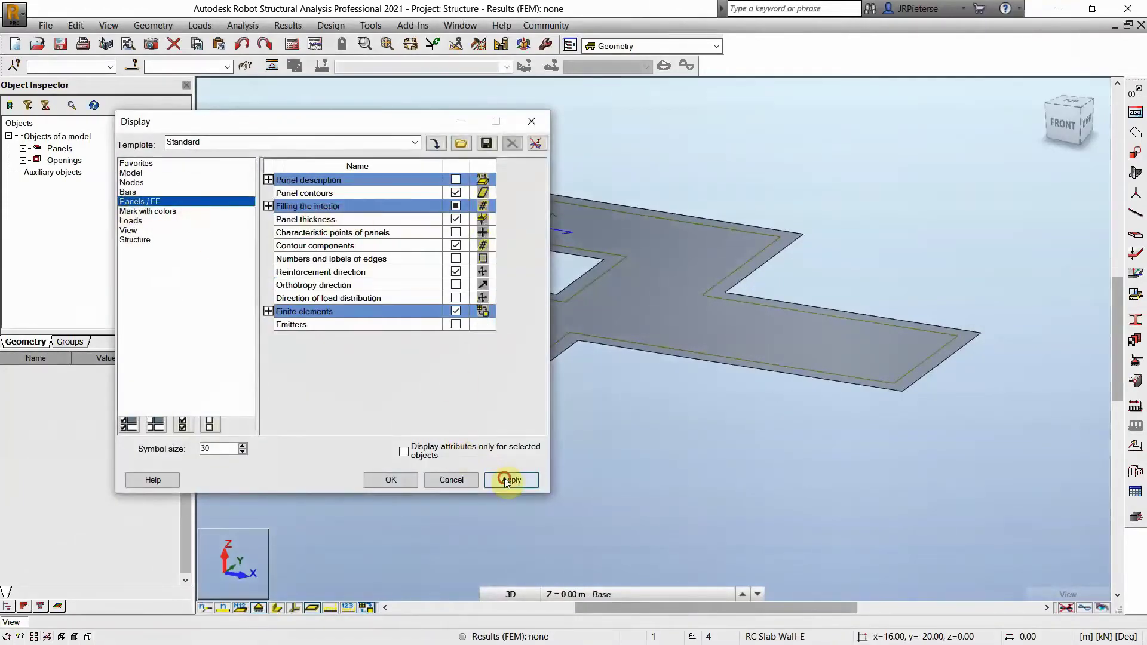
{"action": "scroll", "coordinate": [611, 350], "scroll_direction": "up", "scroll_amount": 3}
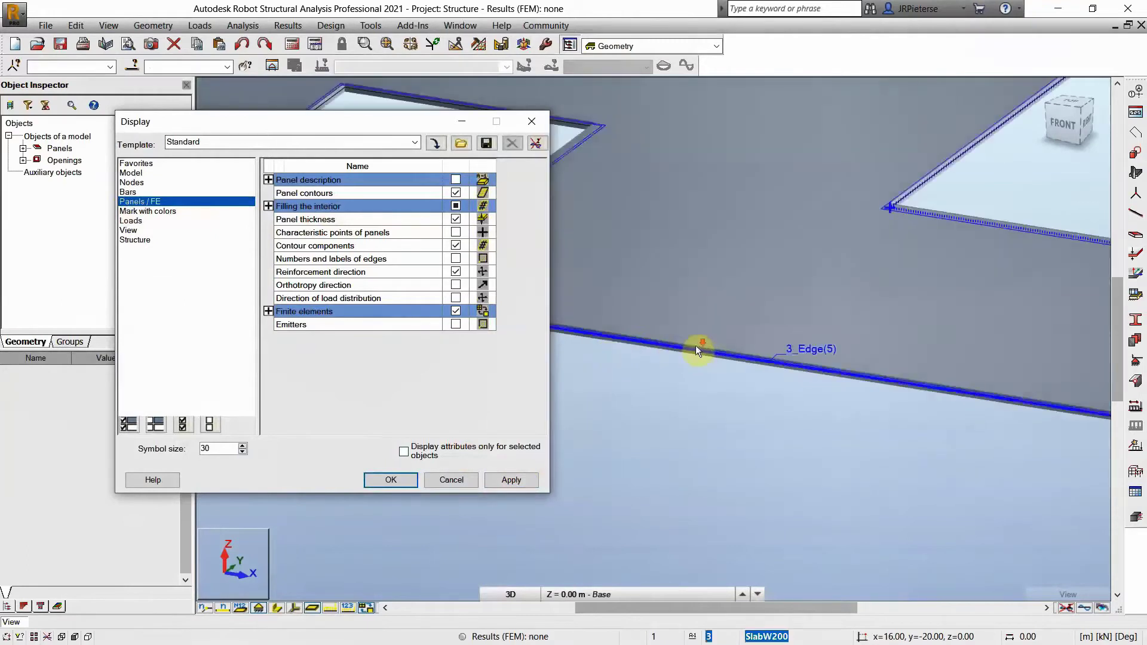
{"action": "scroll", "coordinate": [695, 345], "scroll_direction": "down", "scroll_amount": 3}
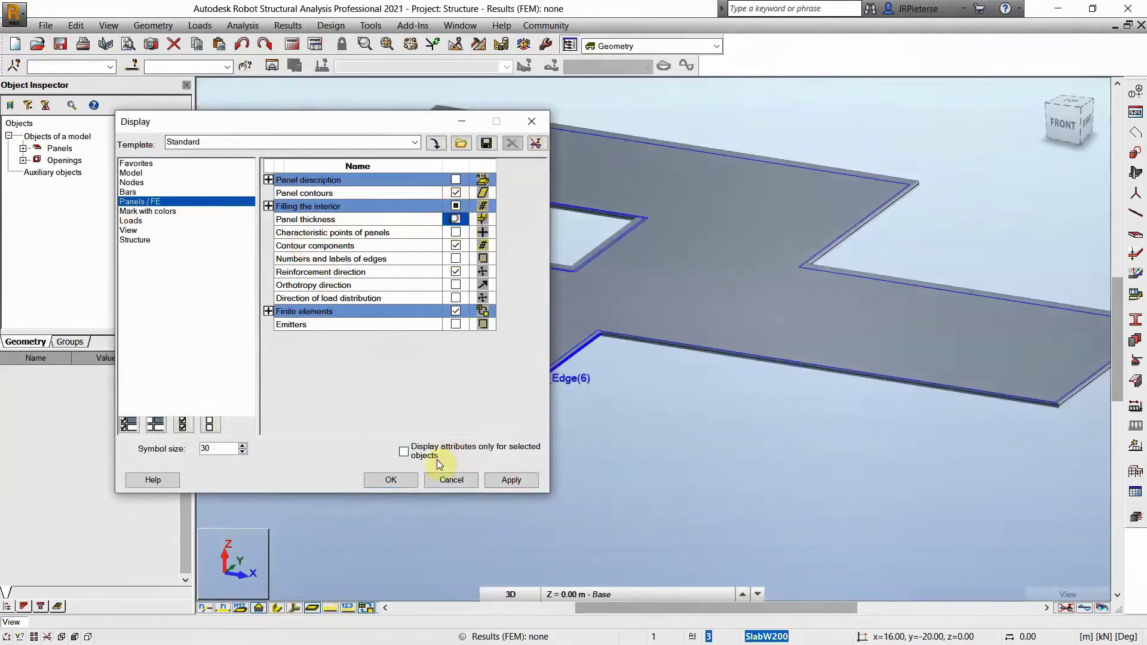
{"action": "left_click", "coordinate": [392, 480]}
{"action": "scroll", "coordinate": [622, 340], "scroll_direction": "down", "scroll_amount": 2}
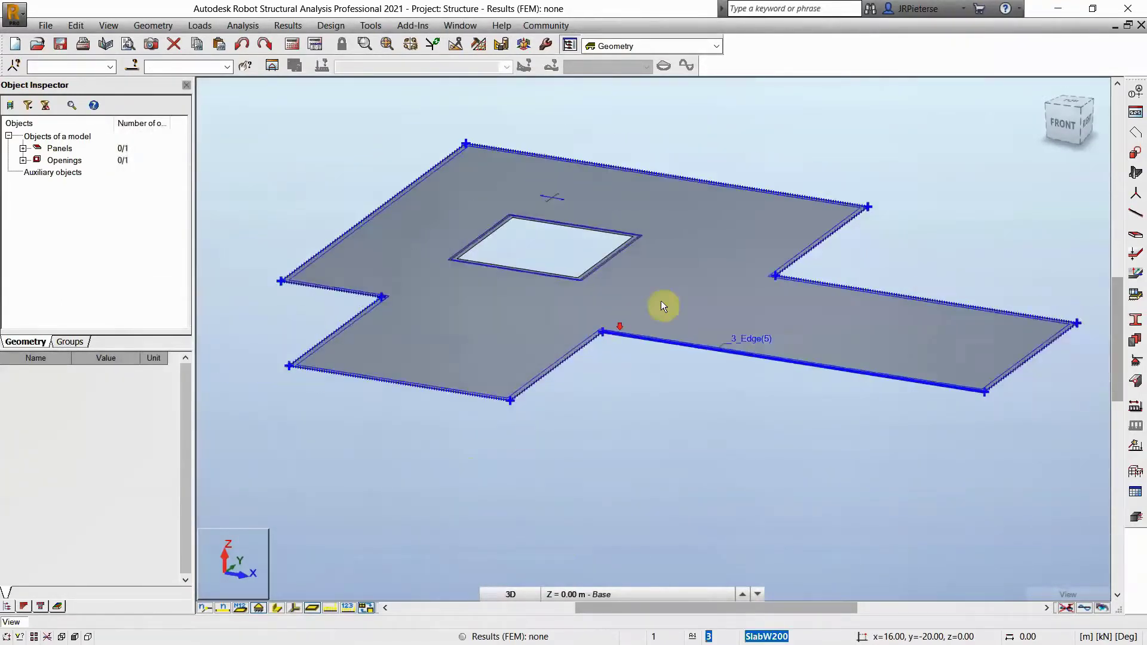
Show the slab in top view and run the structural calculation, continuing past the instability query and closing the calculation messages
{"action": "left_click", "coordinate": [1072, 102]}
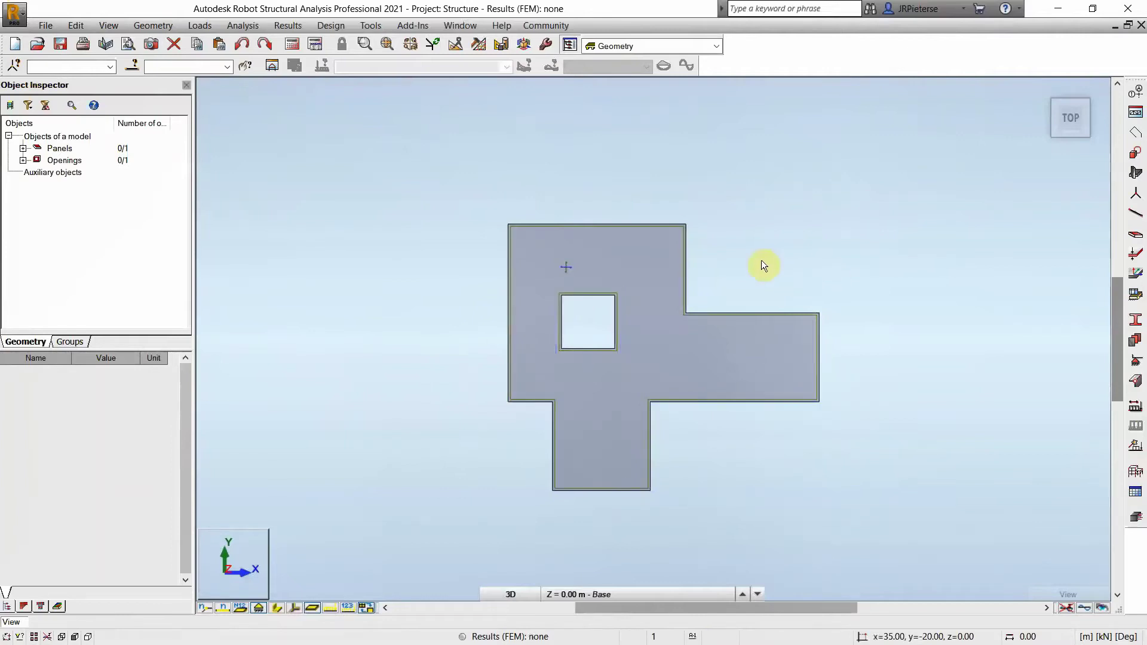
{"action": "scroll", "coordinate": [741, 262], "scroll_direction": "up", "scroll_amount": 1}
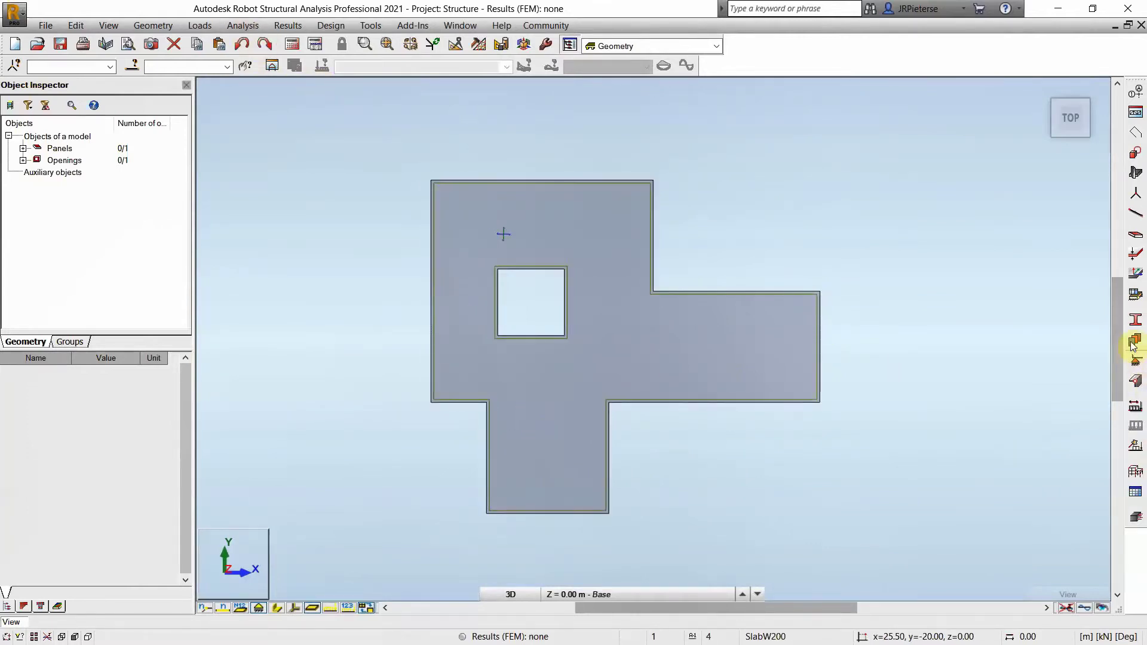
{"action": "left_click", "coordinate": [291, 43]}
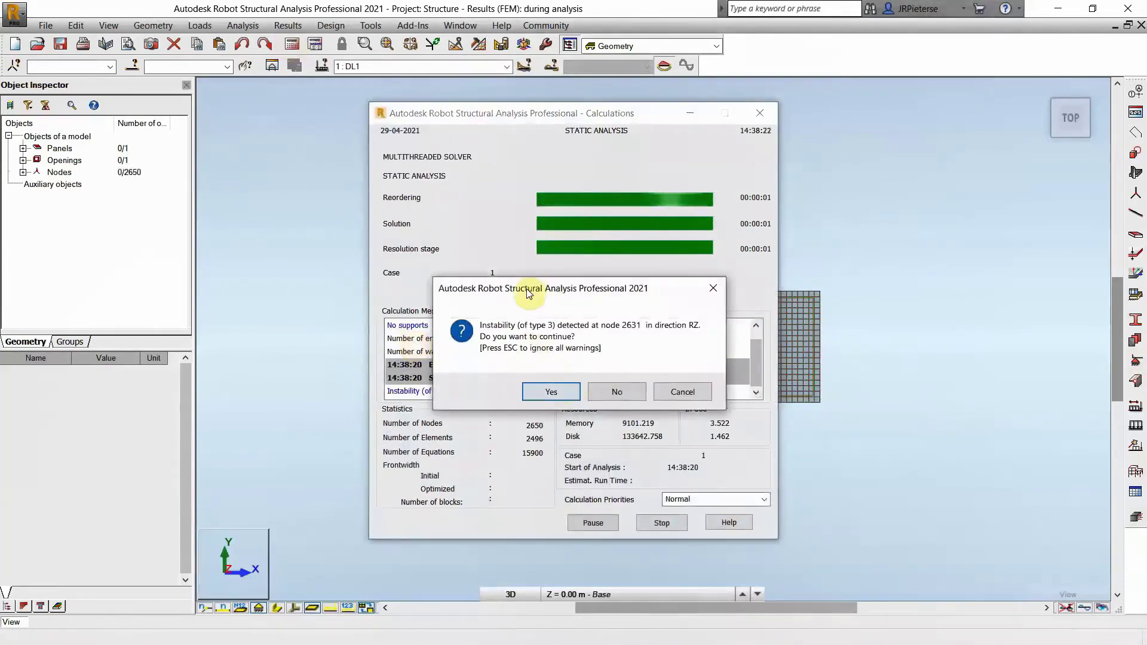
{"action": "left_click", "coordinate": [570, 394]}
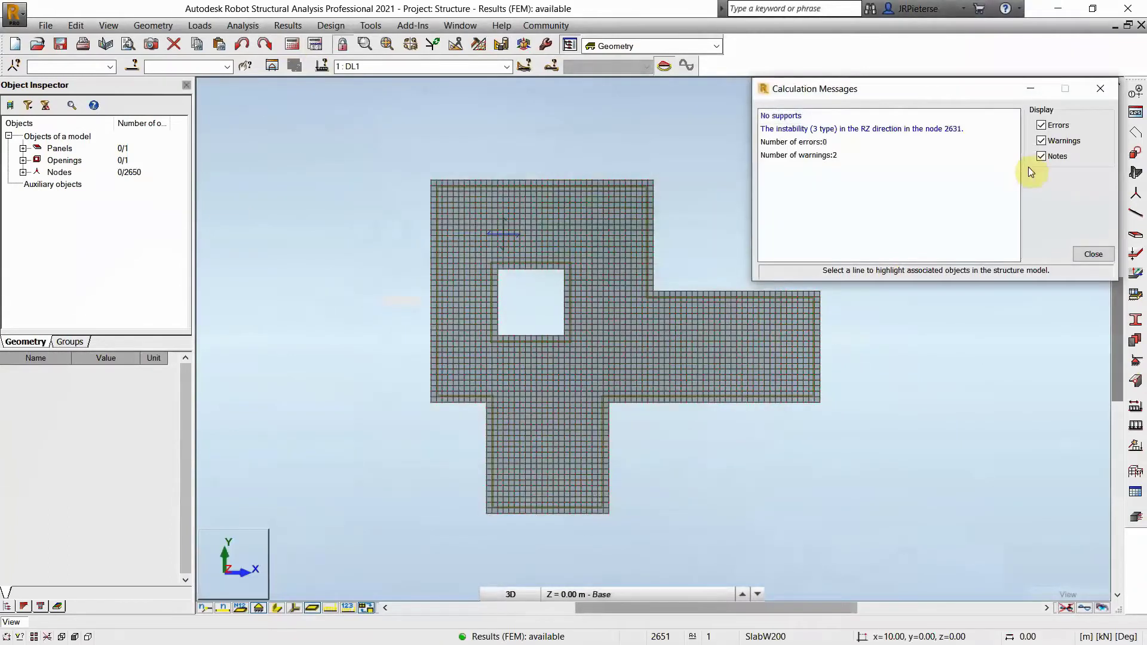
{"action": "left_click", "coordinate": [1100, 88]}
{"action": "scroll", "coordinate": [838, 367], "scroll_direction": "up", "scroll_amount": 5}
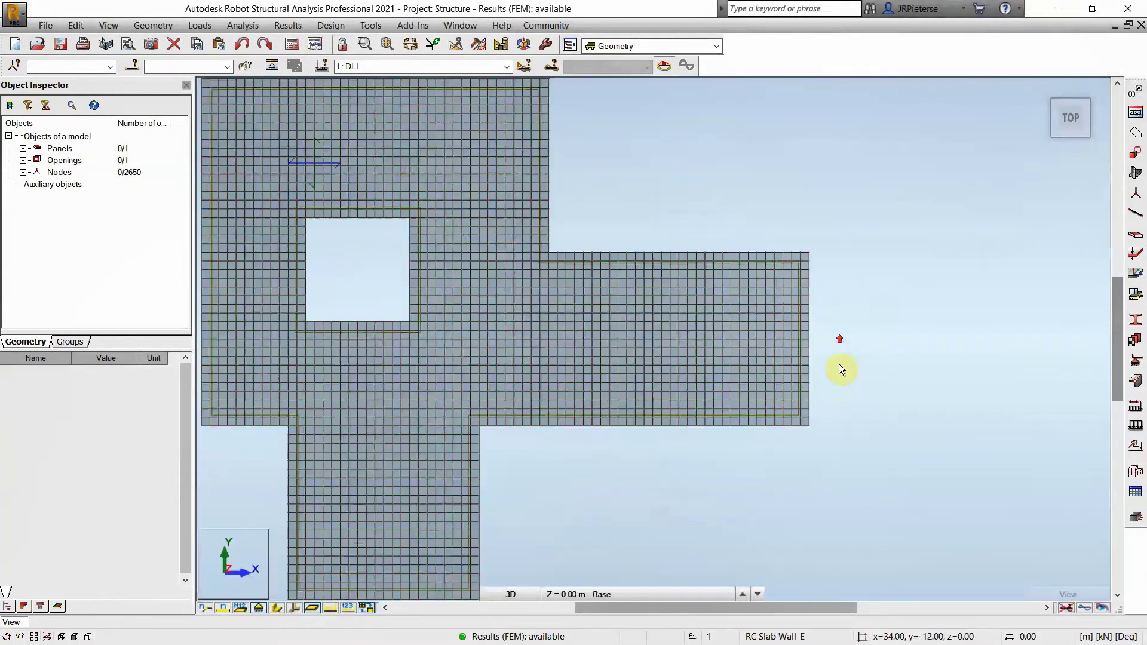
{"action": "scroll", "coordinate": [838, 371], "scroll_direction": "down", "scroll_amount": 5}
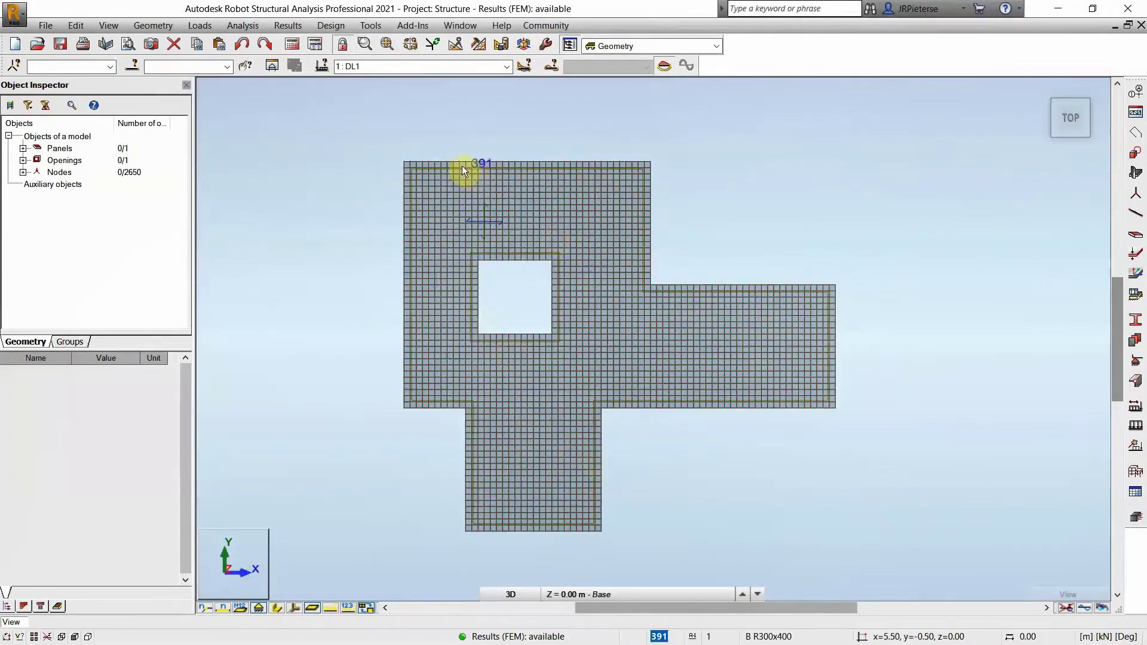
{"action": "left_click", "coordinate": [505, 66]}
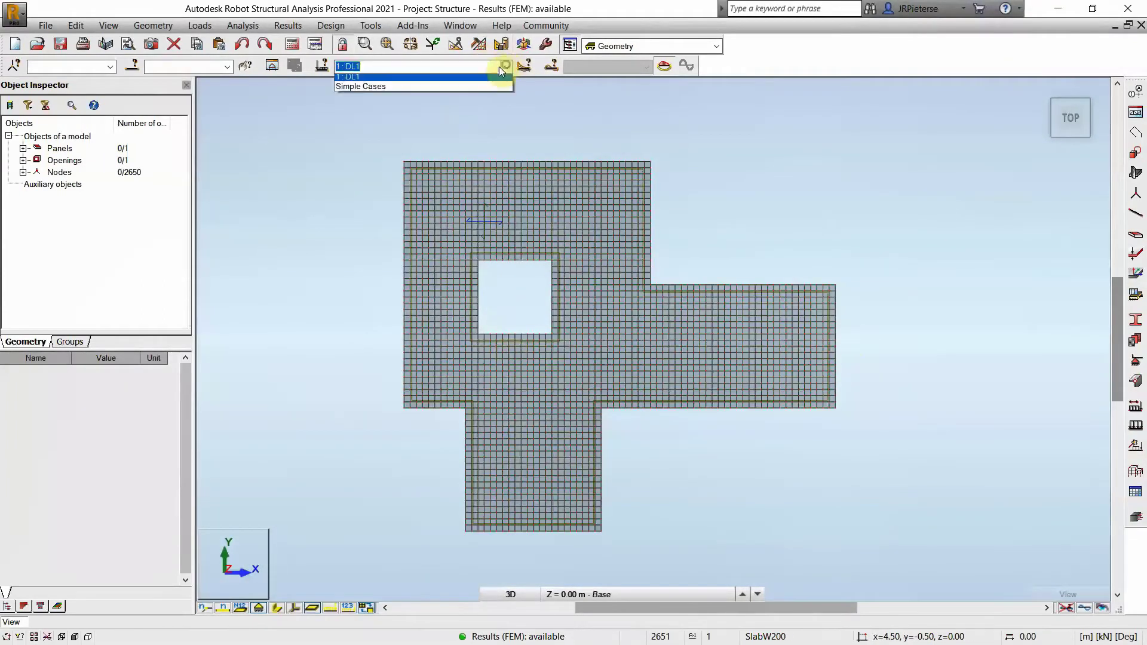
{"action": "left_click", "coordinate": [564, 103]}
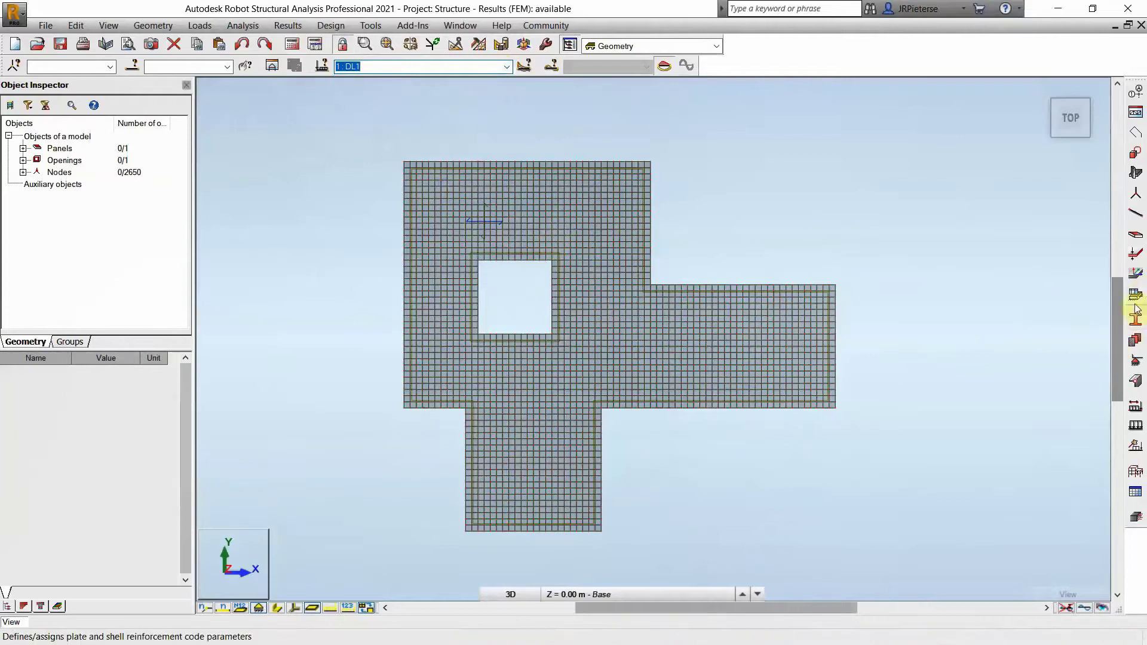
{"action": "left_click", "coordinate": [1135, 449]}
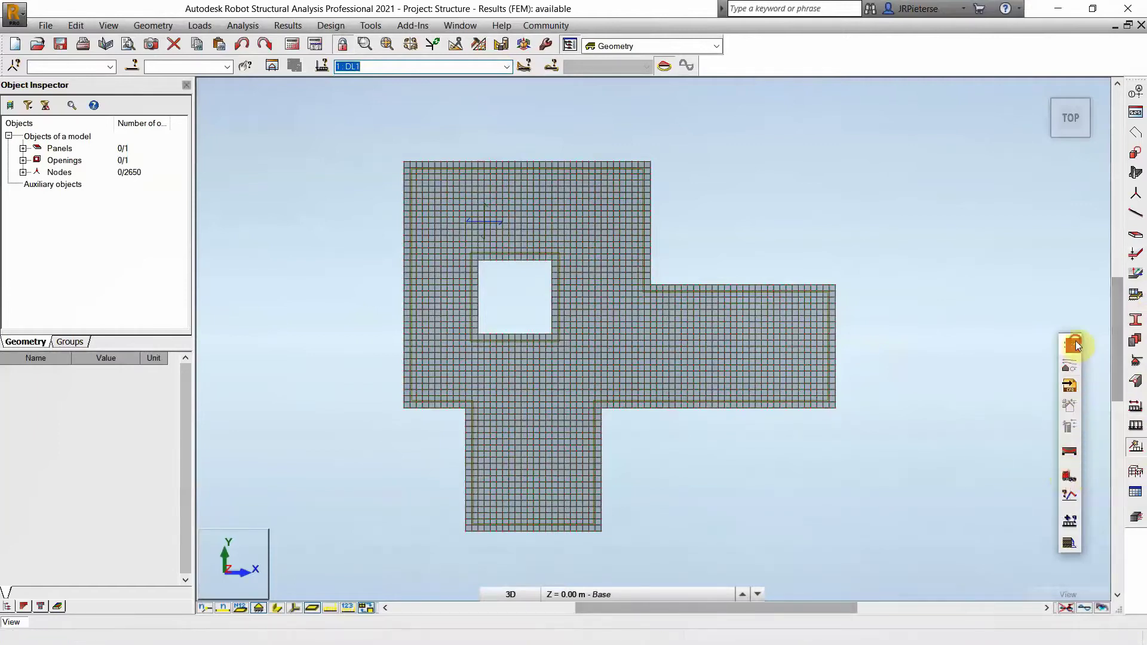
Open the special moving loads definition and delete the existing WALL-E and Bug vehicle from the list
{"action": "left_click", "coordinate": [199, 25]}
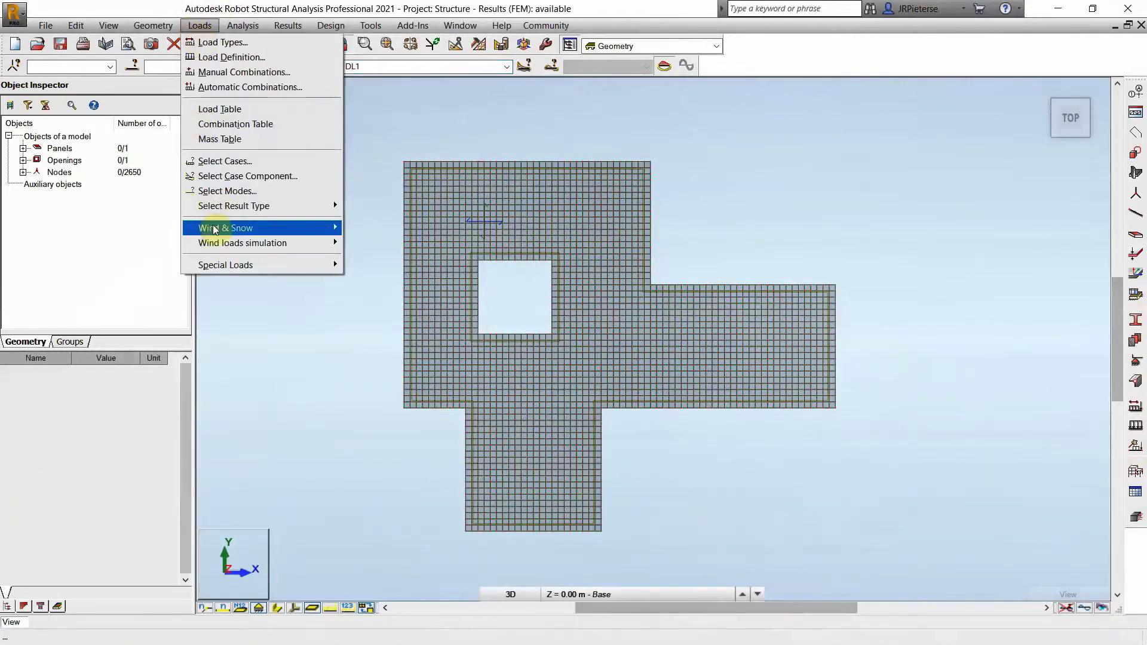
{"action": "mouse_move", "coordinate": [216, 265]}
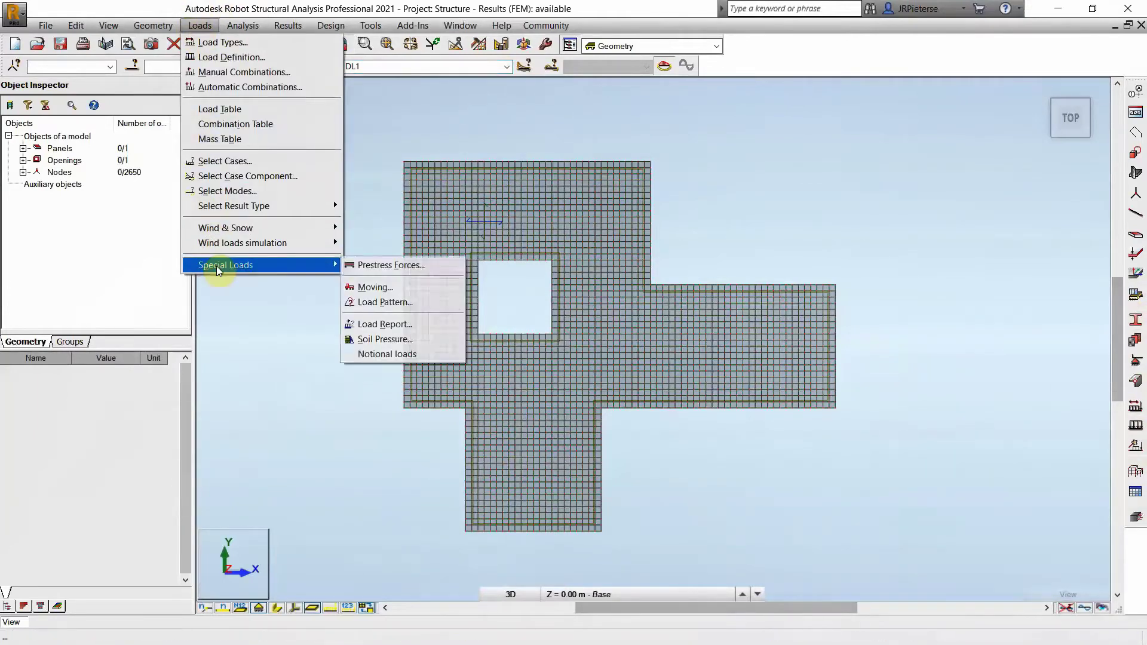
{"action": "left_click", "coordinate": [404, 290]}
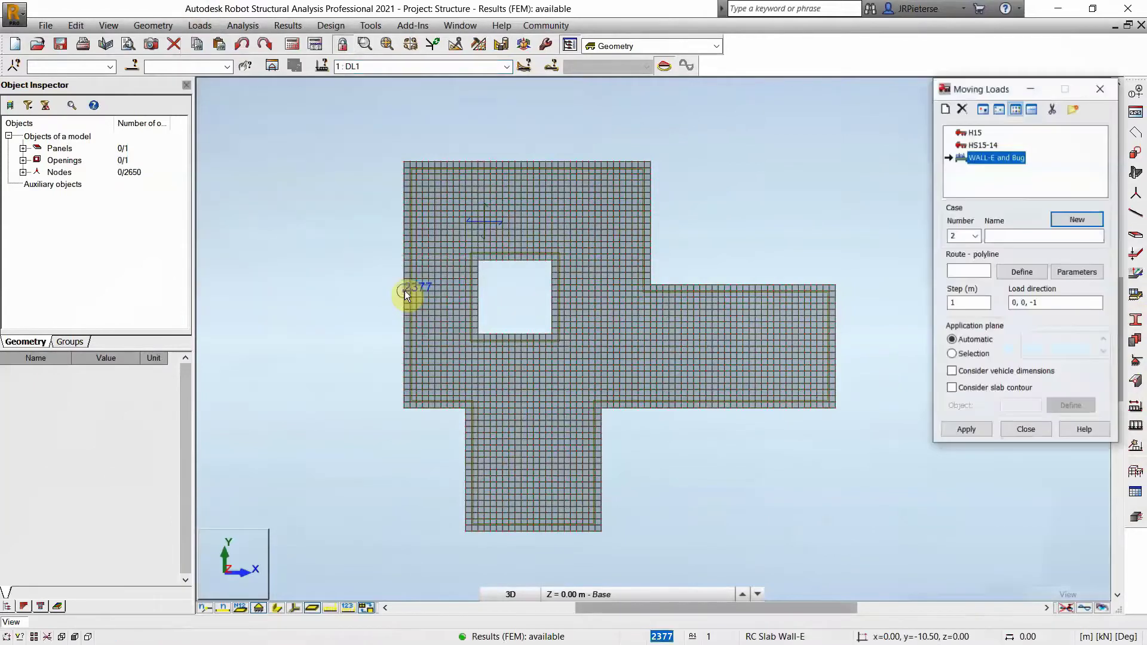
{"action": "left_click", "coordinate": [995, 164]}
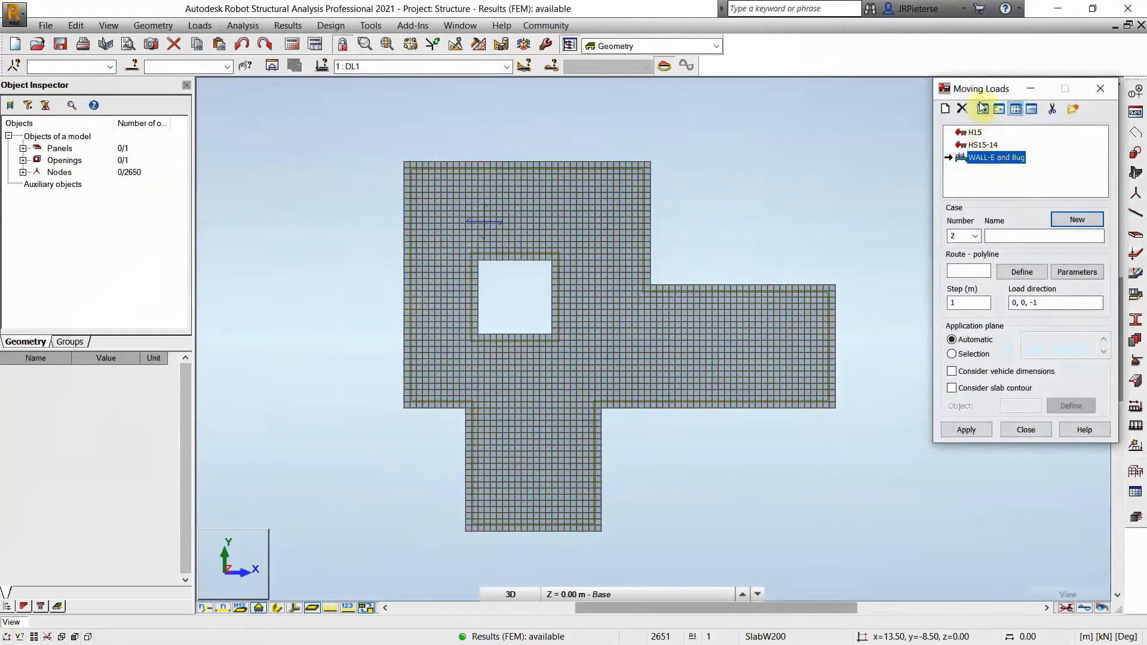
{"action": "left_click", "coordinate": [962, 108]}
{"action": "left_click", "coordinate": [1026, 303]}
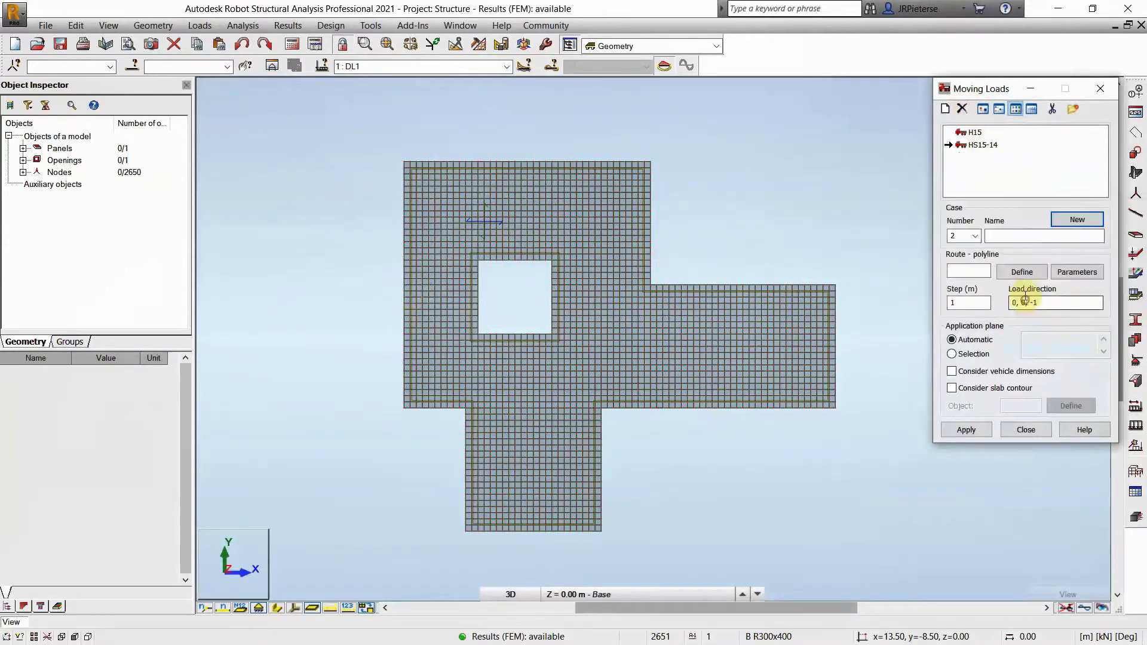
Create a new moving load vehicle named Wall-E and Bug
{"action": "left_click", "coordinate": [962, 137]}
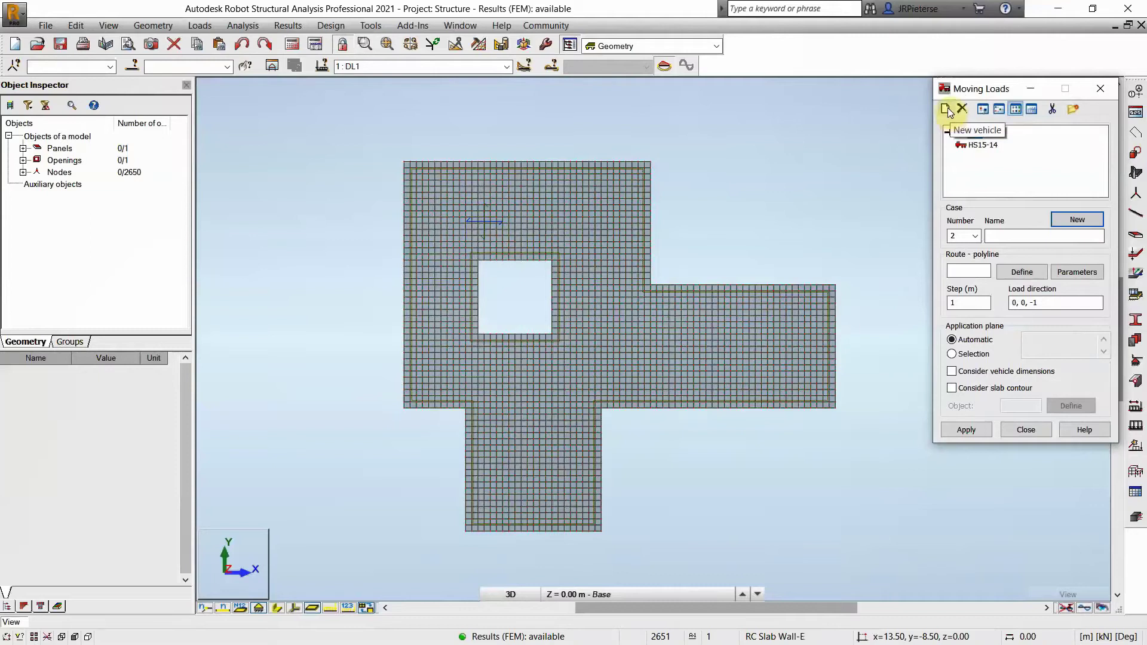
{"action": "left_click", "coordinate": [945, 108]}
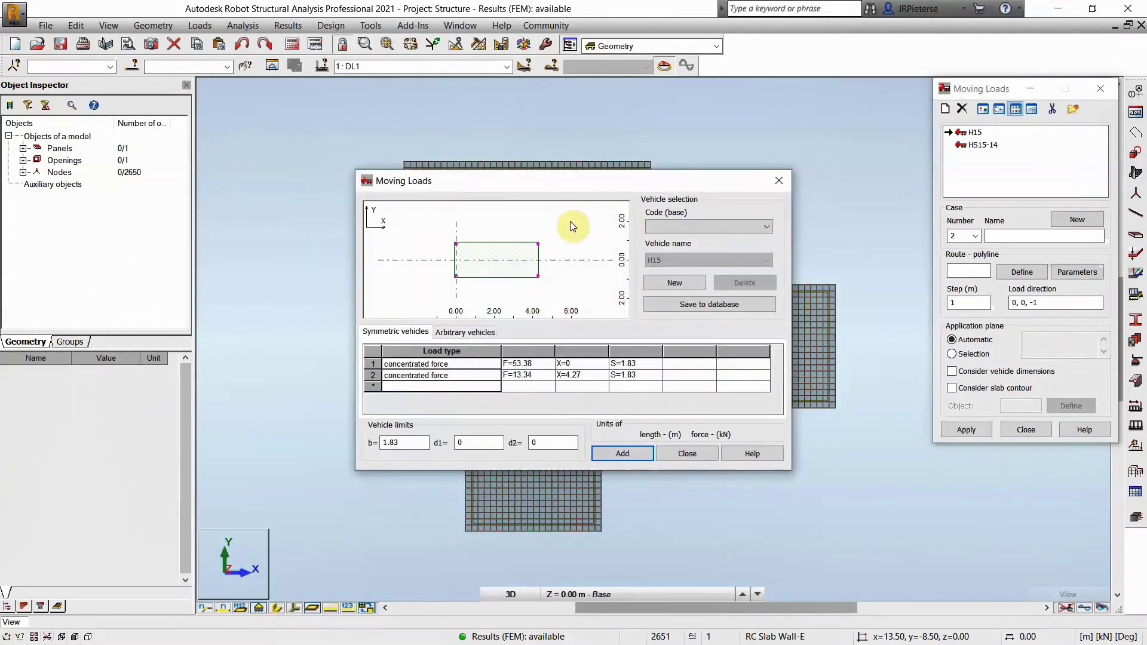
{"action": "left_click", "coordinate": [660, 290]}
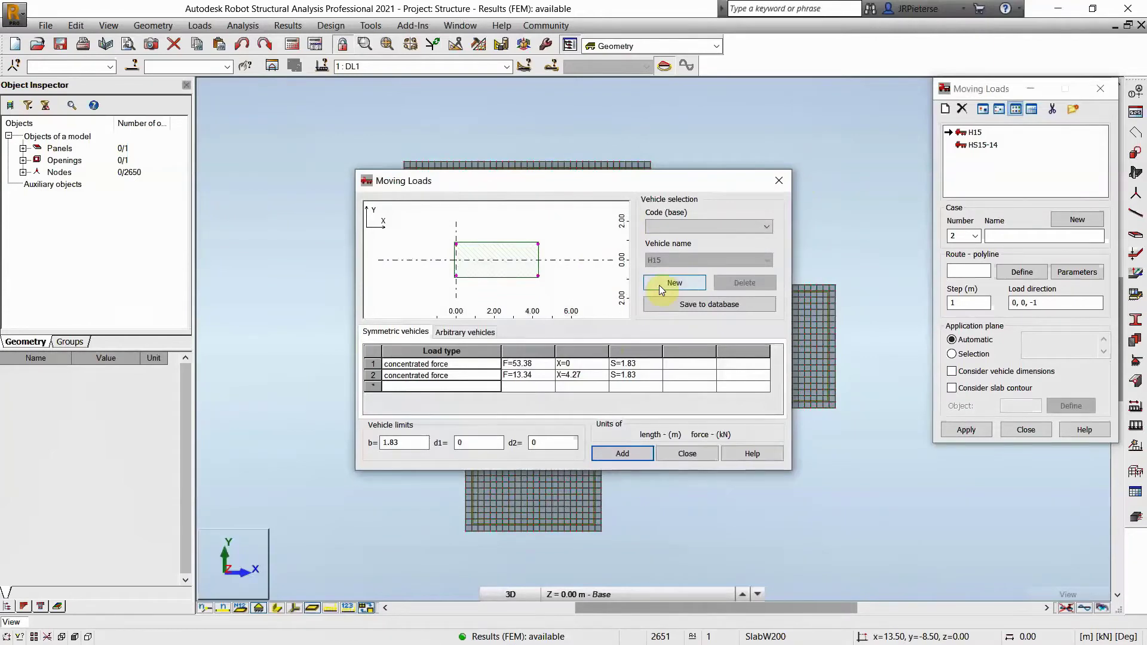
{"action": "left_click", "coordinate": [660, 284]}
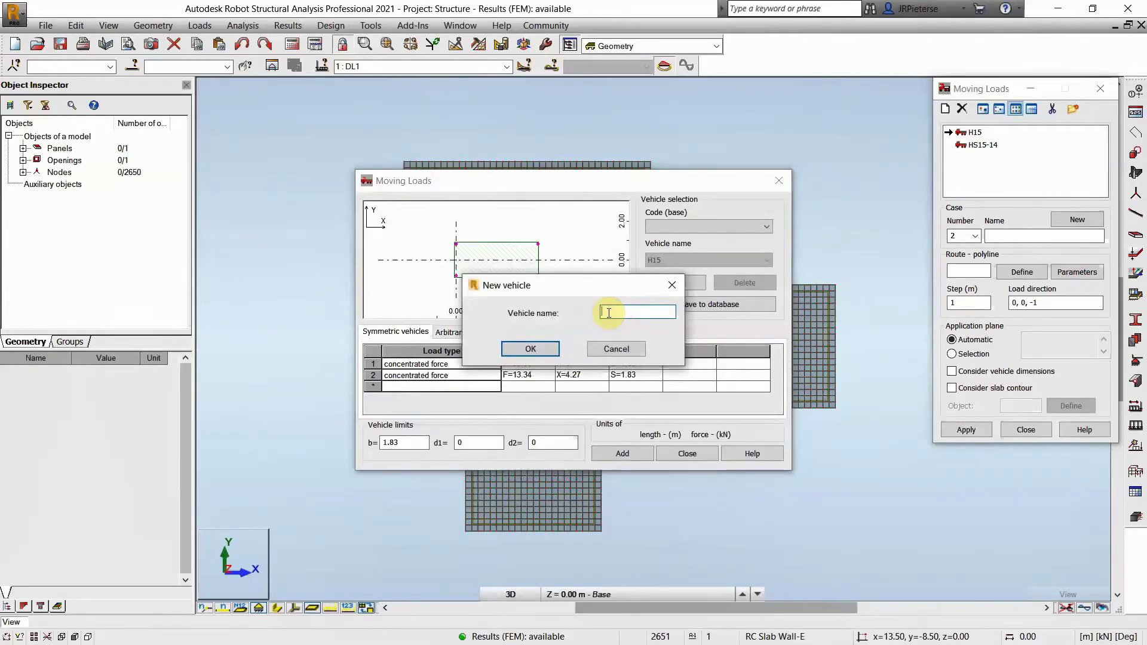
{"action": "type", "text": "Wall-E and Bug"}
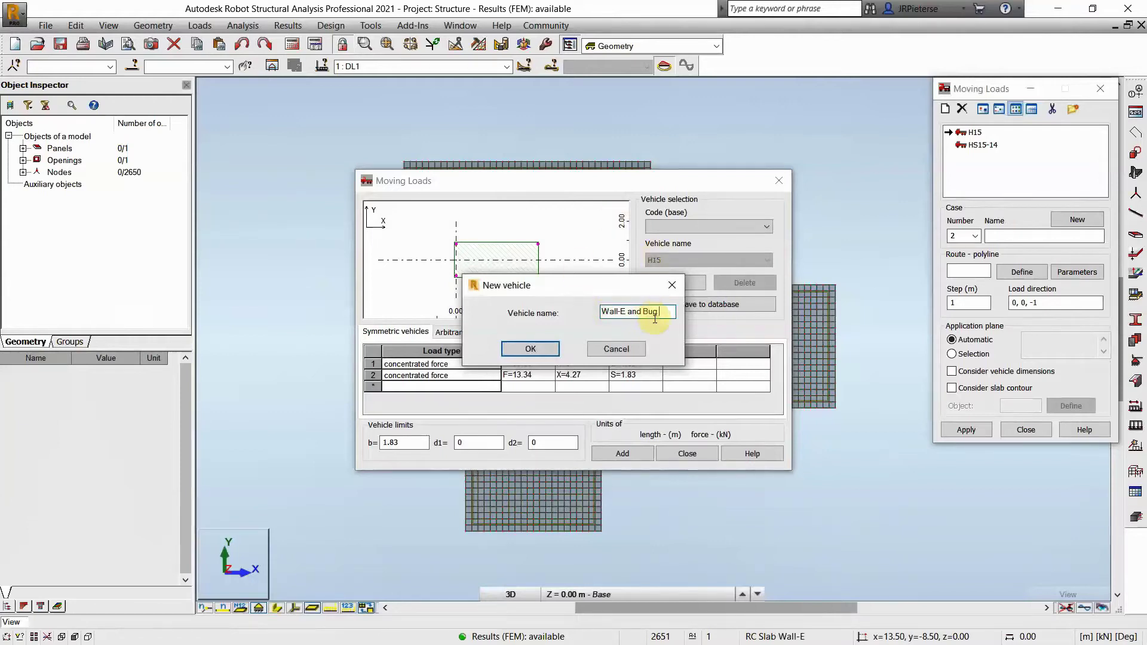
{"action": "left_click", "coordinate": [529, 350]}
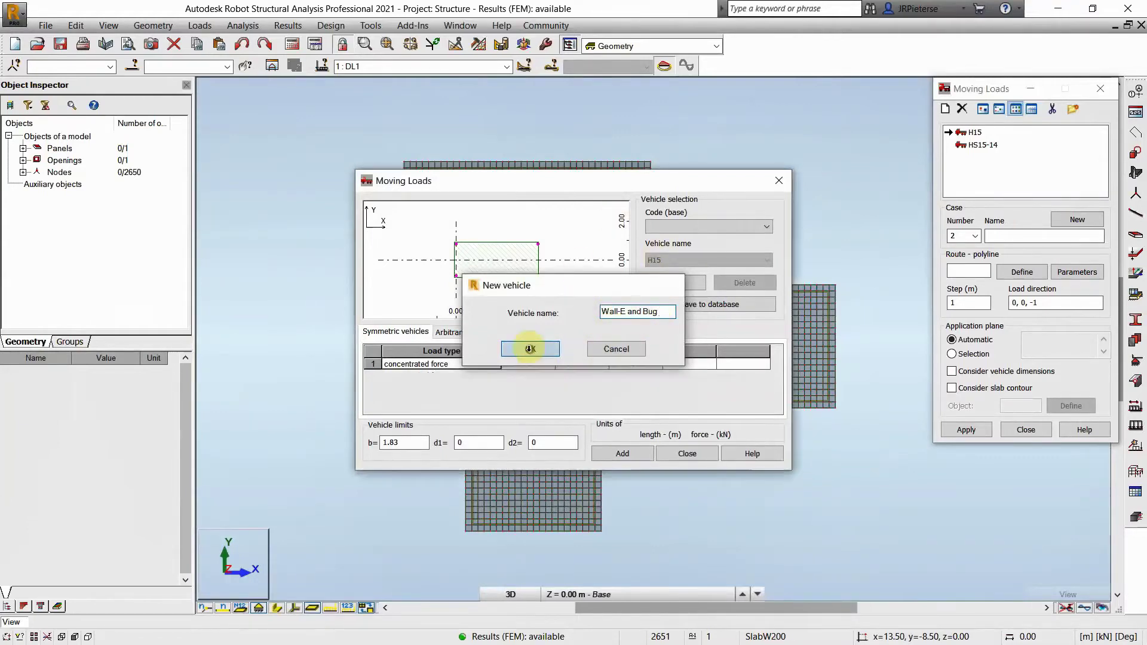
Define Wall-E and Bug as an arbitrary vehicle with a concentrated force of FZ = 100 kN at X = 0, Y = 0
{"action": "left_click", "coordinate": [410, 336]}
{"action": "left_click", "coordinate": [454, 336]}
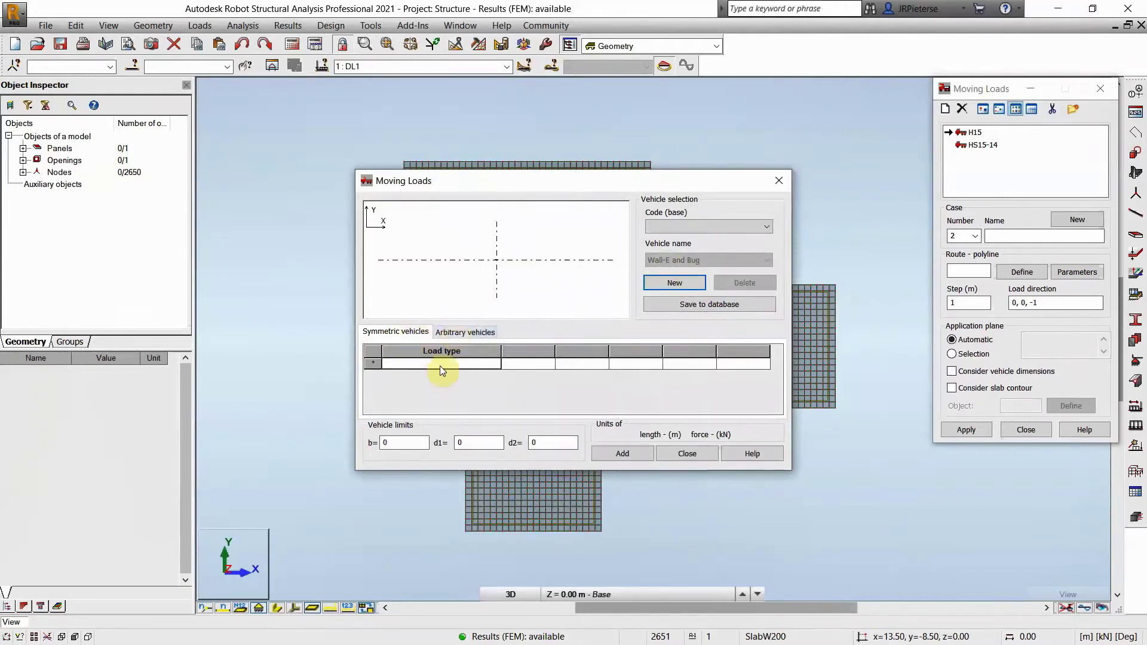
{"action": "left_click", "coordinate": [458, 336]}
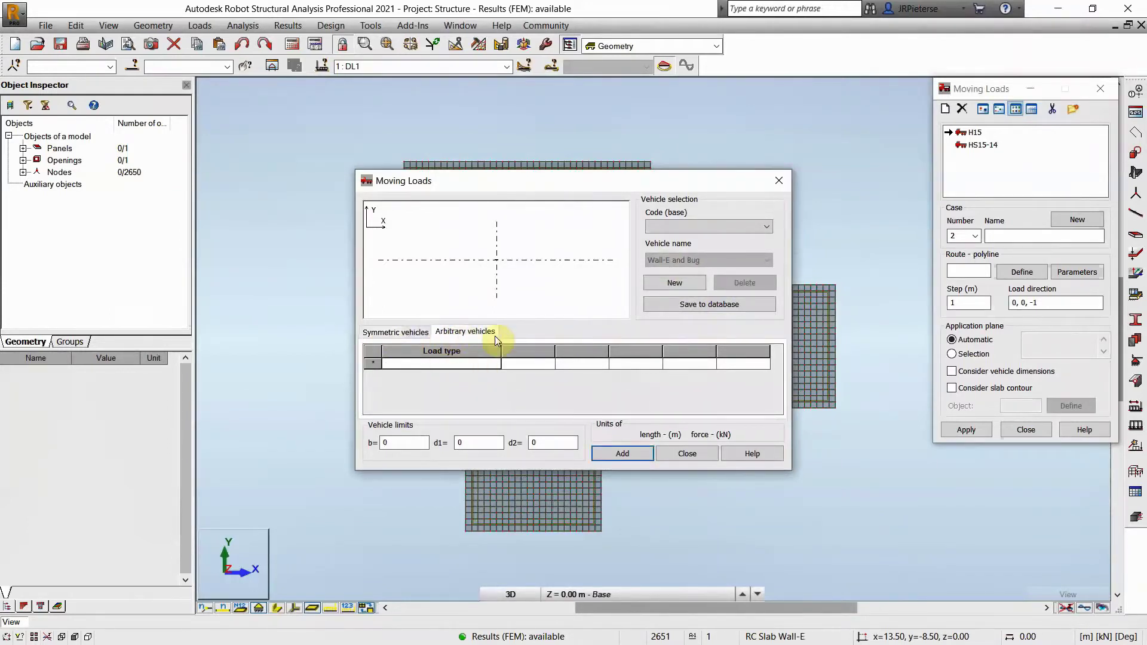
{"action": "left_click", "coordinate": [432, 365]}
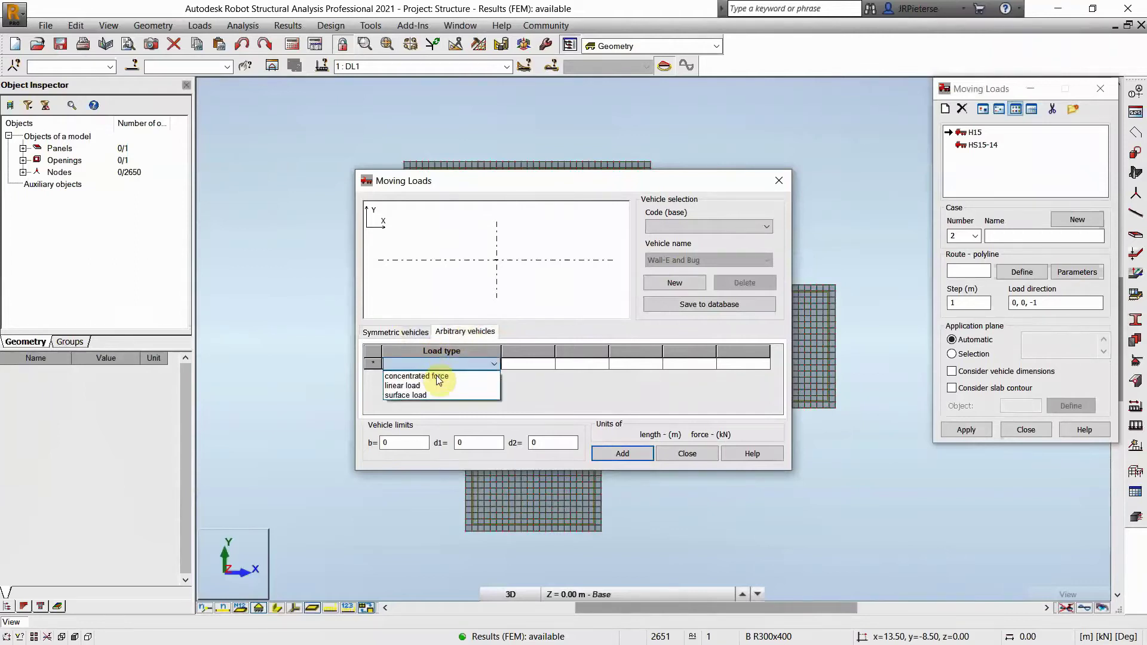
{"action": "left_click", "coordinate": [441, 376]}
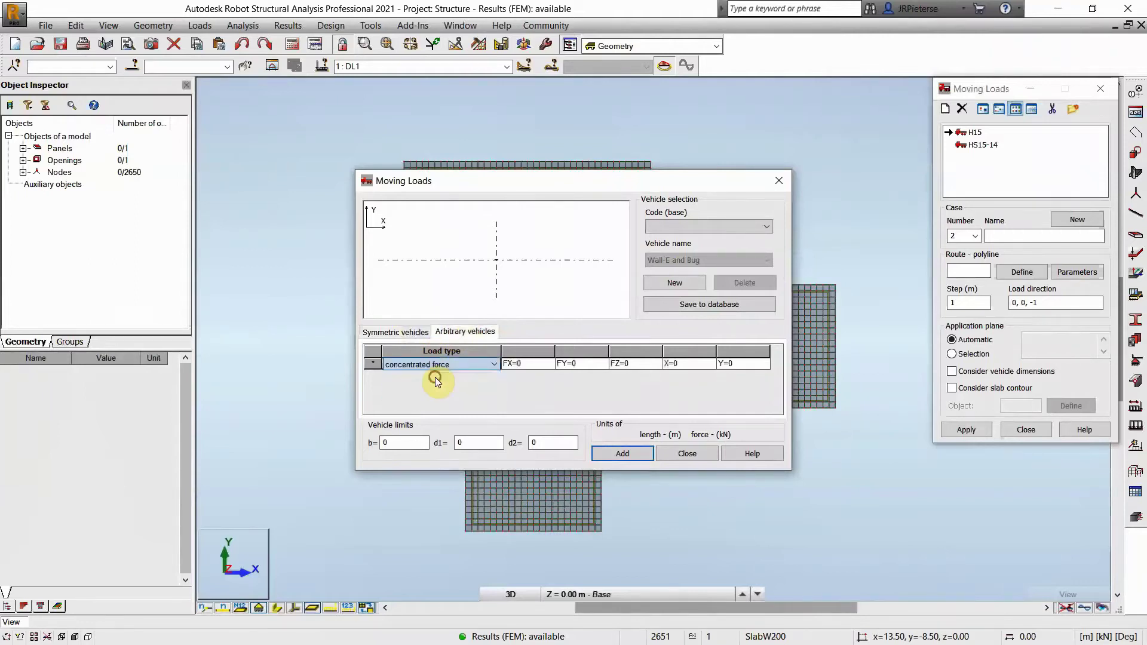
{"action": "left_click", "coordinate": [632, 362]}
{"action": "left_click_drag", "start_coordinate": [637, 362], "coordinate": [626, 363]}
{"action": "type", "text": "100"}
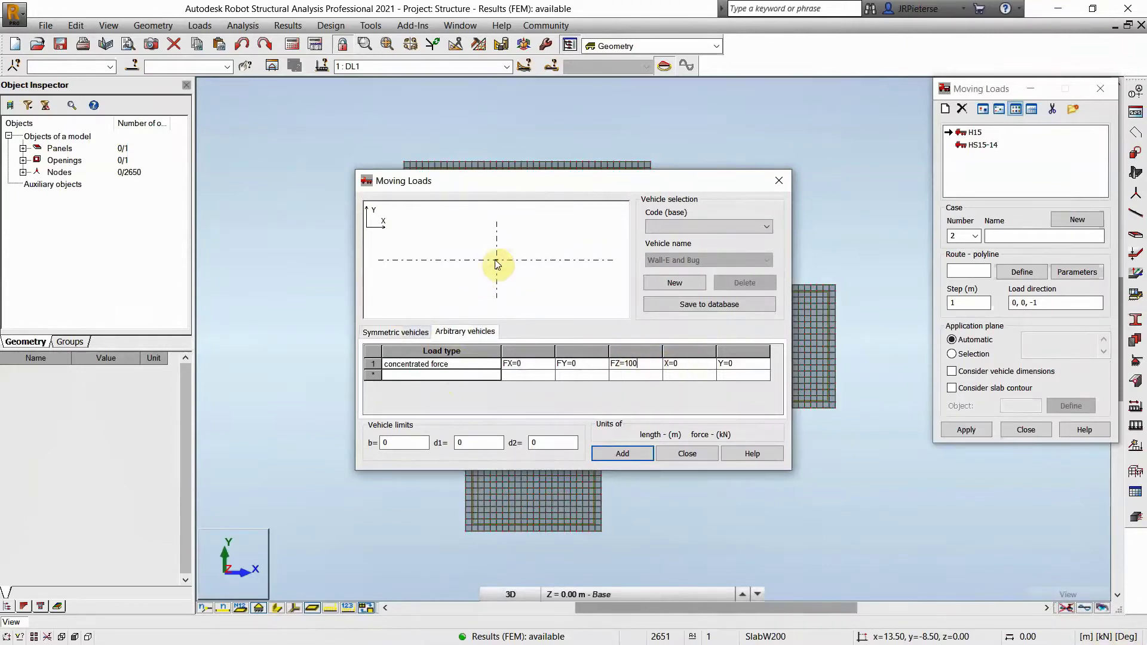
{"action": "left_click", "coordinate": [687, 364]}
Add a surface load to the vehicle with P = 200, placed at X = 5 and Y = -0.5
{"action": "left_click", "coordinate": [446, 378]}
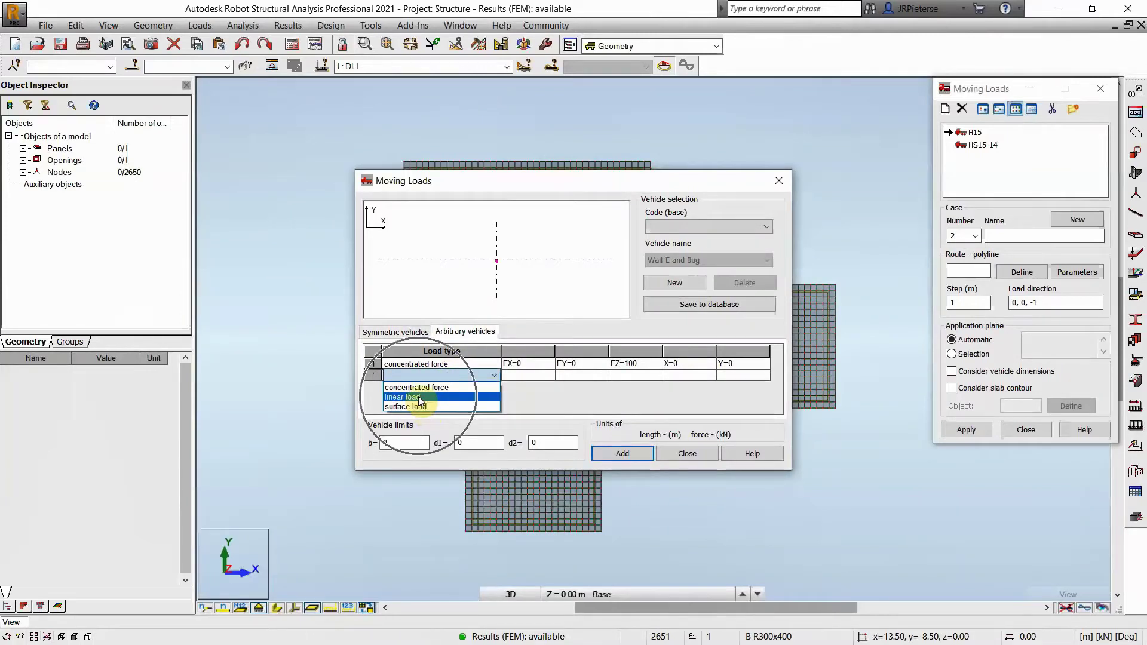
{"action": "left_click", "coordinate": [422, 409]}
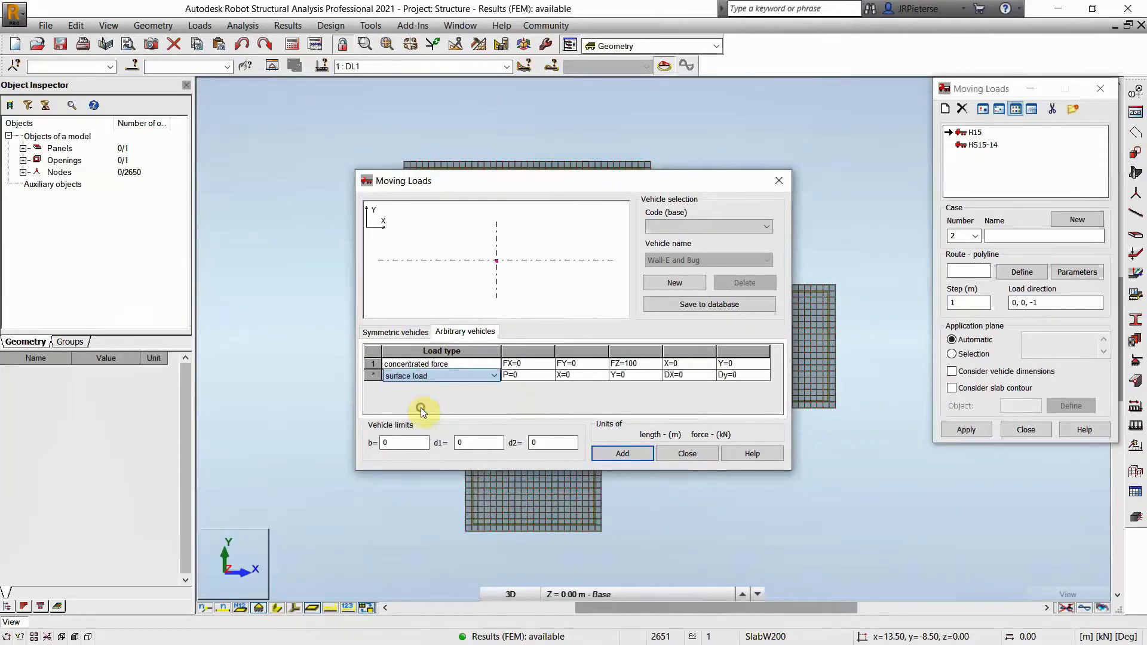
{"action": "left_click", "coordinate": [528, 375]}
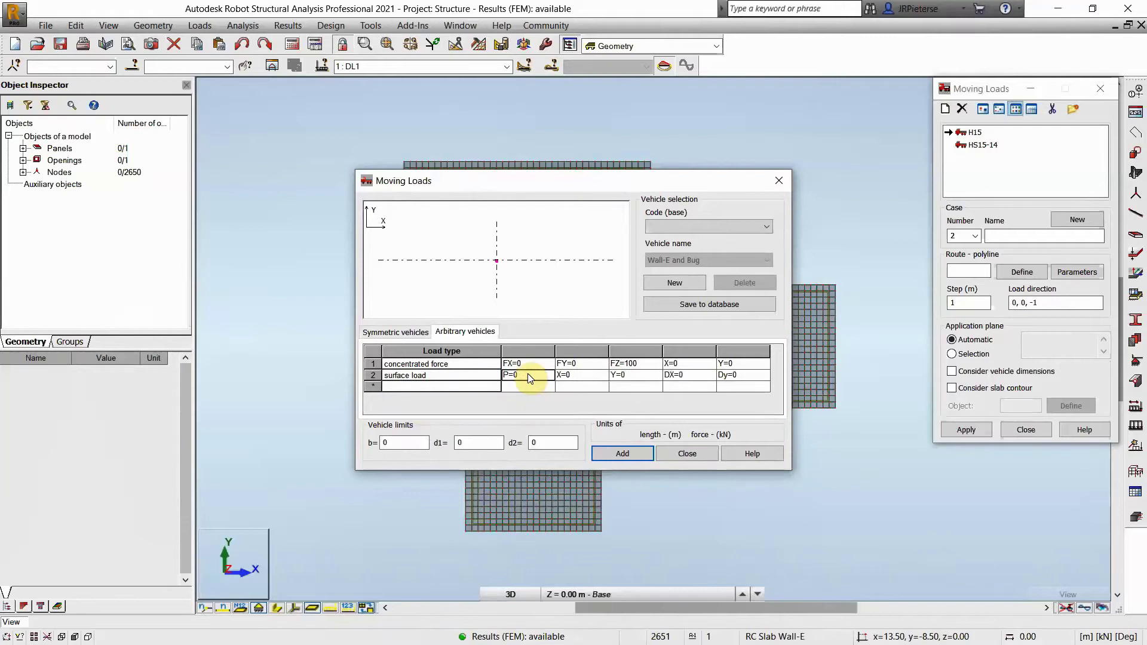
{"action": "left_click", "coordinate": [528, 375]}
{"action": "type", "text": "200"}
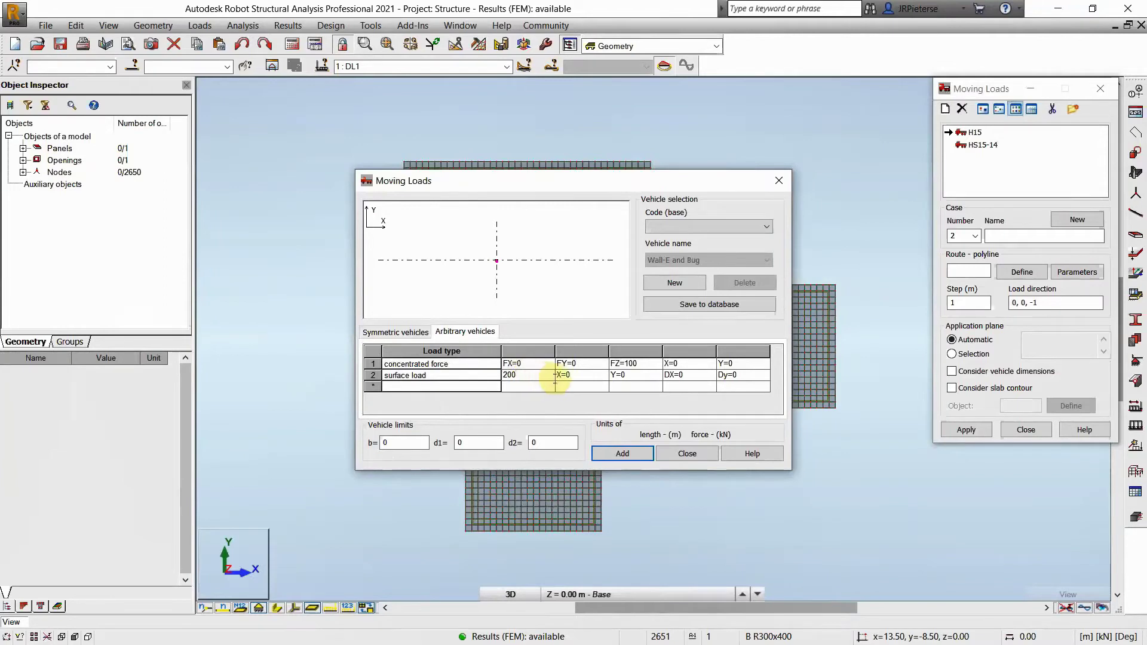
{"action": "left_click", "coordinate": [581, 375]}
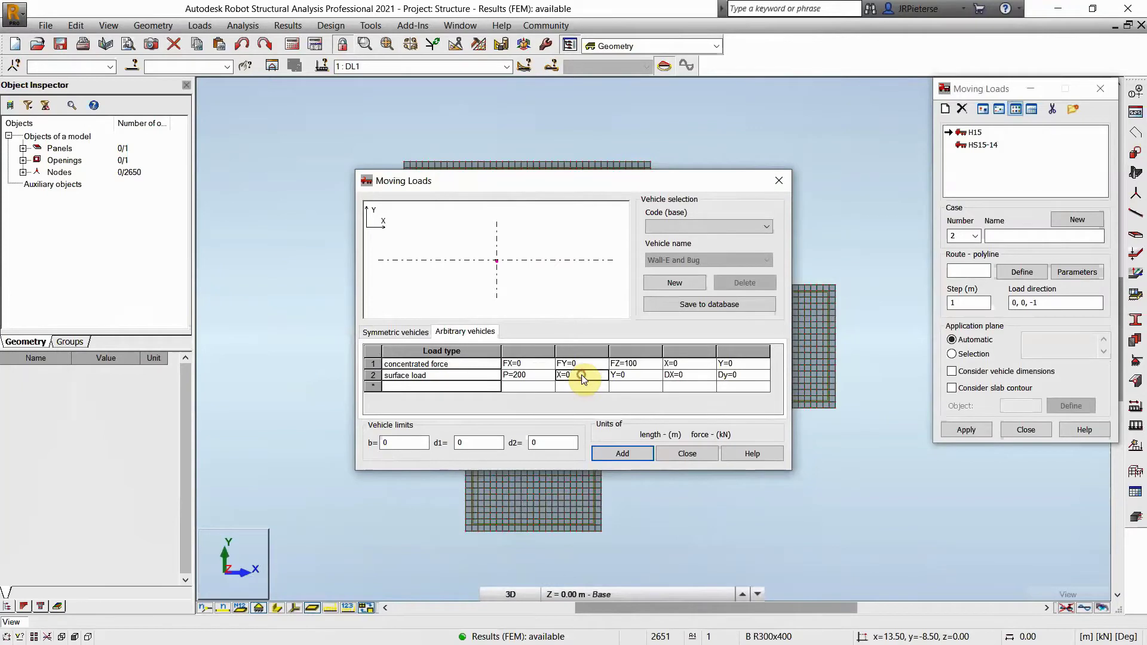
{"action": "type", "text": "5"}
{"action": "left_click", "coordinate": [623, 375]}
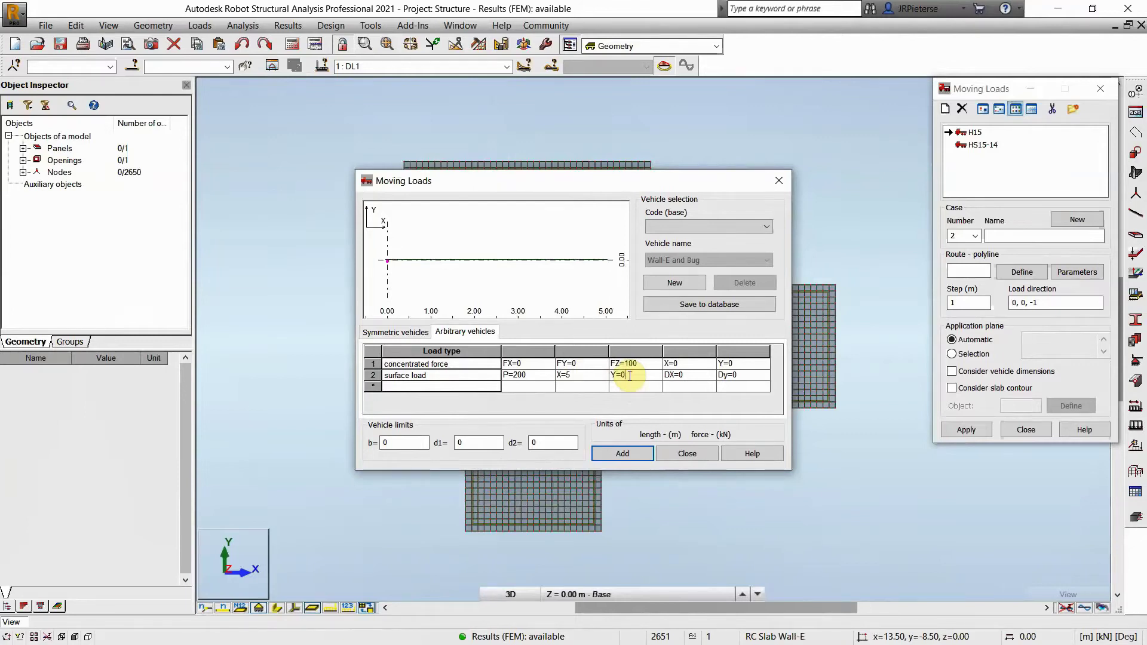
{"action": "type", "text": "0"}
{"action": "key", "text": "BackSpace"}
{"action": "type", "text": "0.5"}
Set the first surface load's dimensions to DX = 1 and DY = 0.5
{"action": "left_click", "coordinate": [686, 374]}
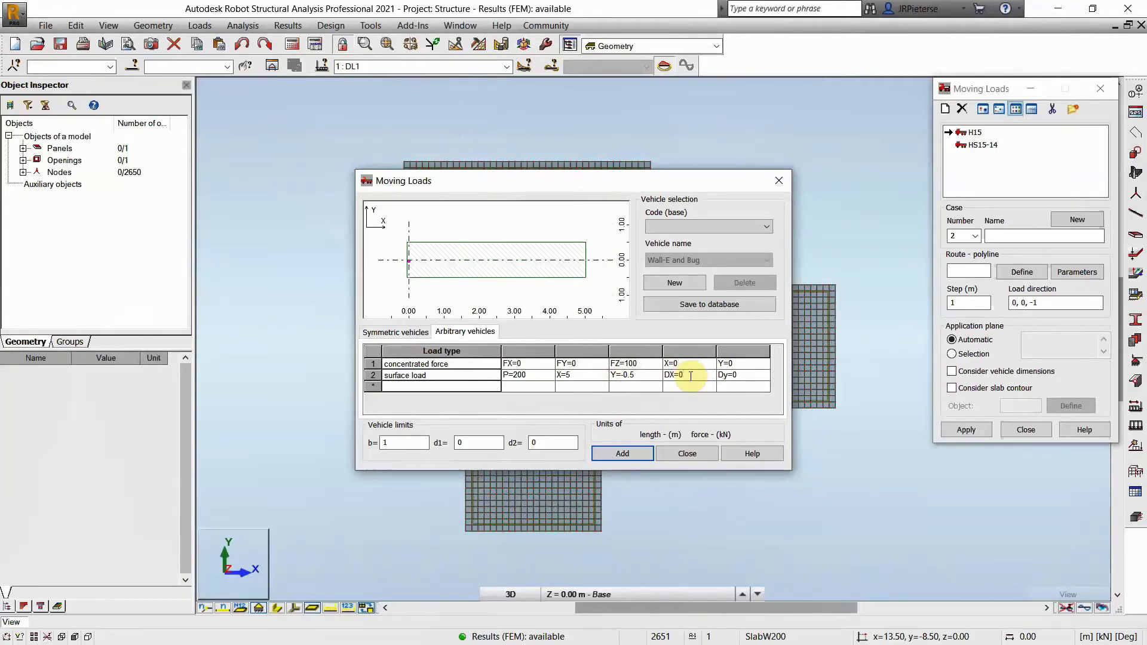
{"action": "type", "text": "1"}
{"action": "left_click", "coordinate": [745, 375]}
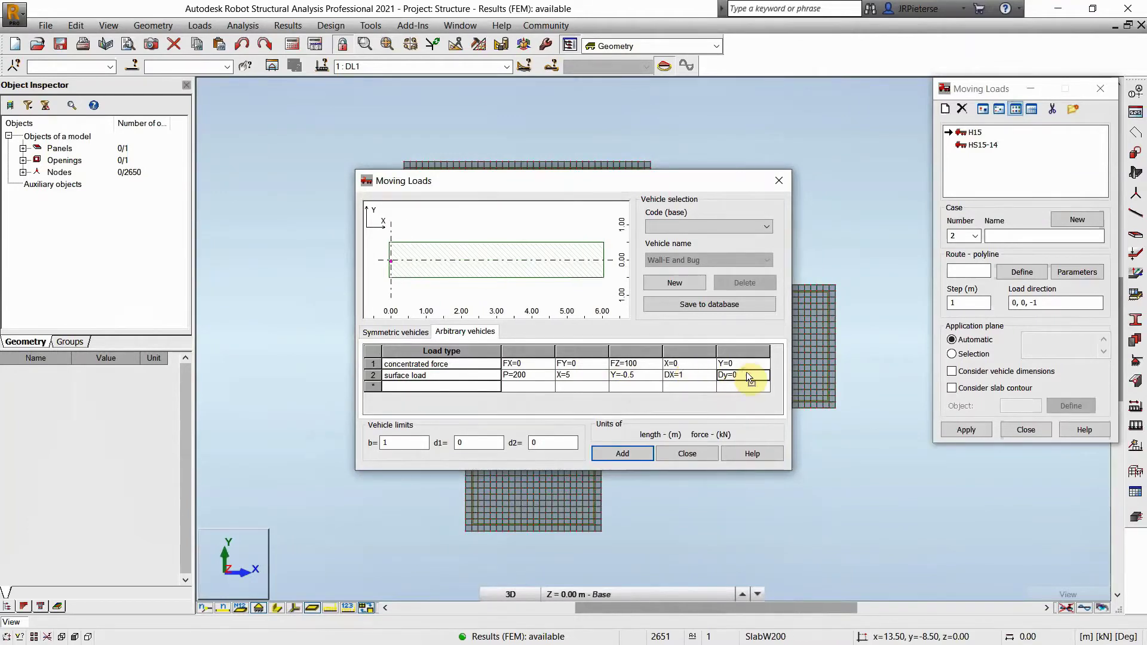
{"action": "left_click", "coordinate": [747, 372]}
{"action": "type", "text": "0.5"}
{"action": "left_click", "coordinate": [692, 374]}
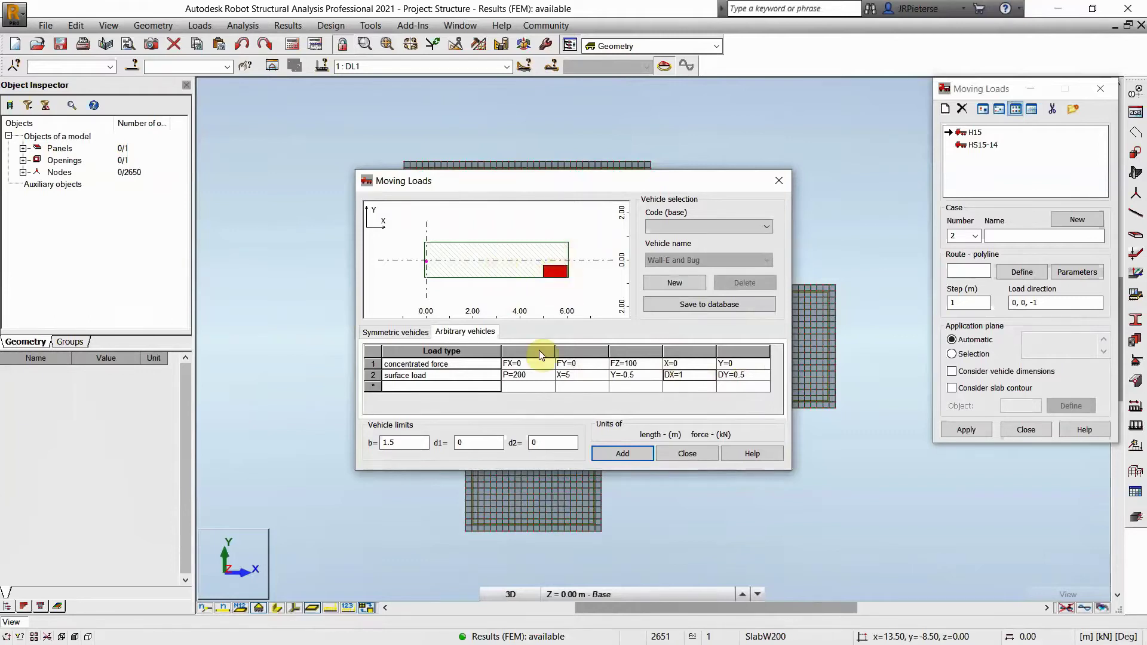
Add a second surface load to the vehicle with P = 200, placed at X = 5 and Y = 0.5
{"action": "left_click", "coordinate": [414, 386]}
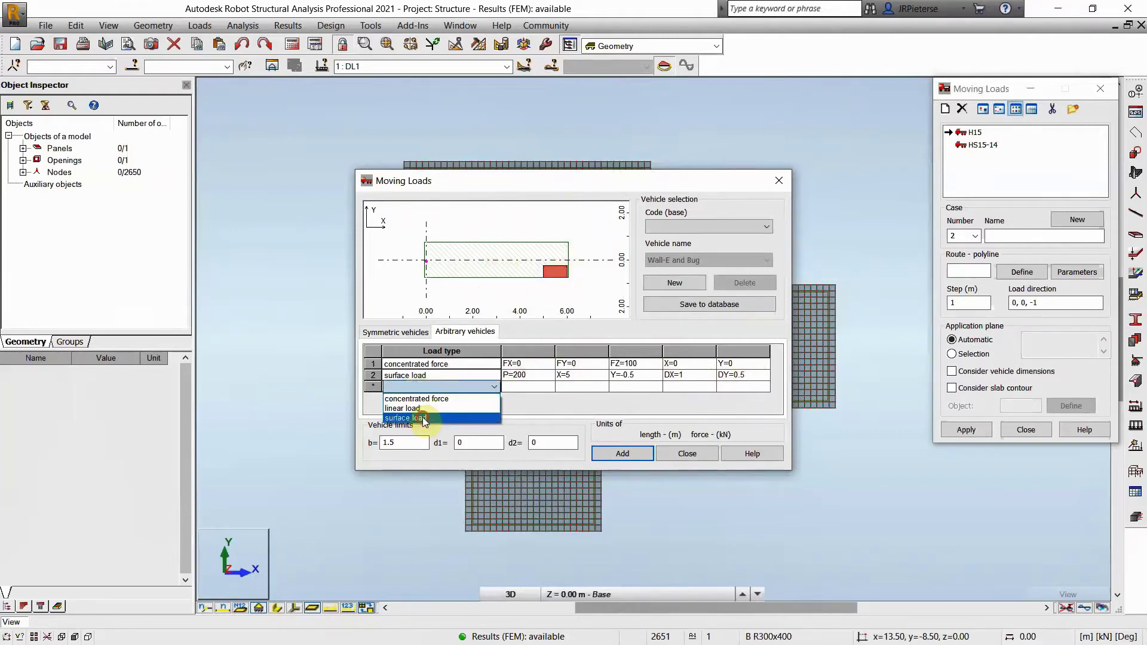
{"action": "left_click", "coordinate": [423, 418]}
{"action": "left_click", "coordinate": [528, 386]}
{"action": "type", "text": "2"}
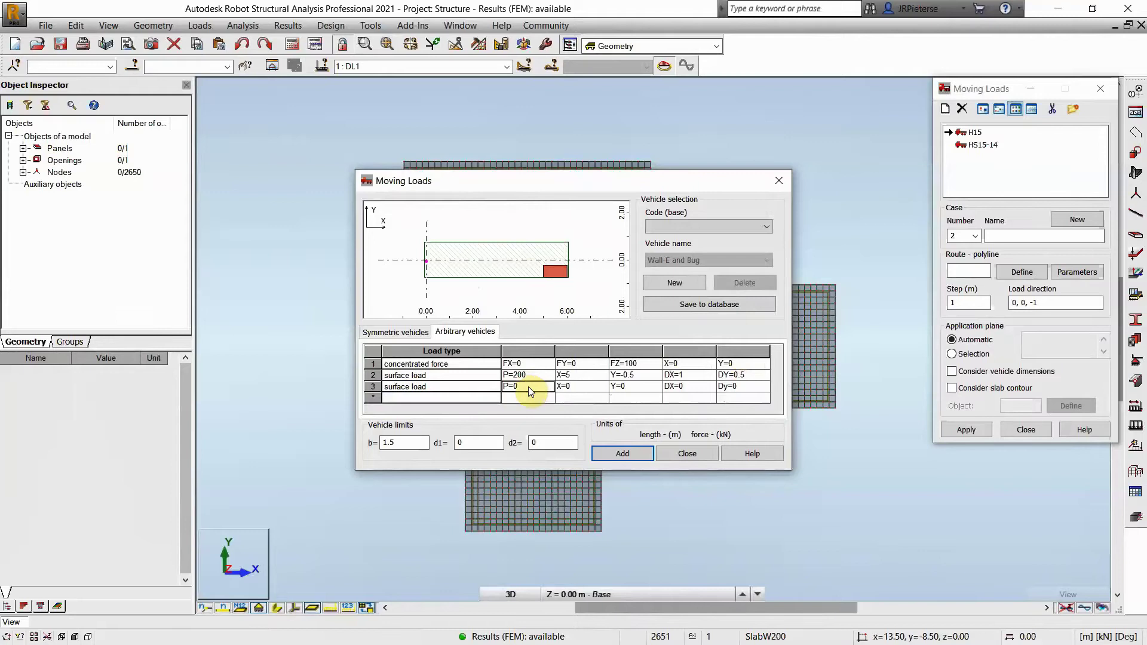
{"action": "type", "text": "00"}
{"action": "left_click", "coordinate": [584, 388]}
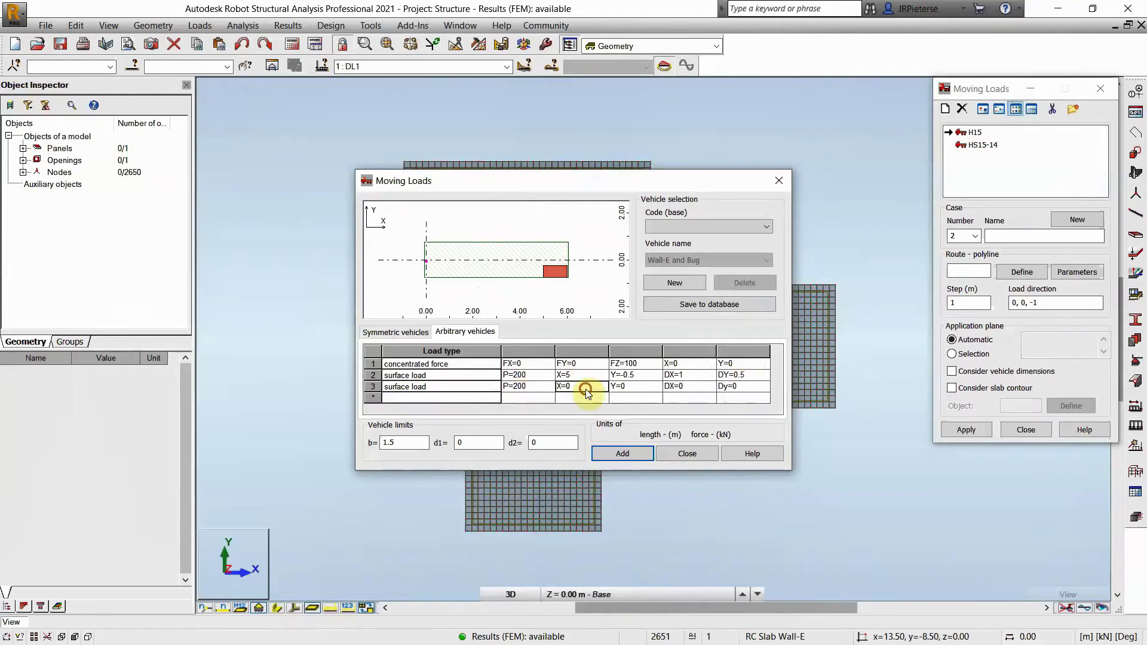
{"action": "type", "text": "5"}
{"action": "left_click", "coordinate": [627, 387]}
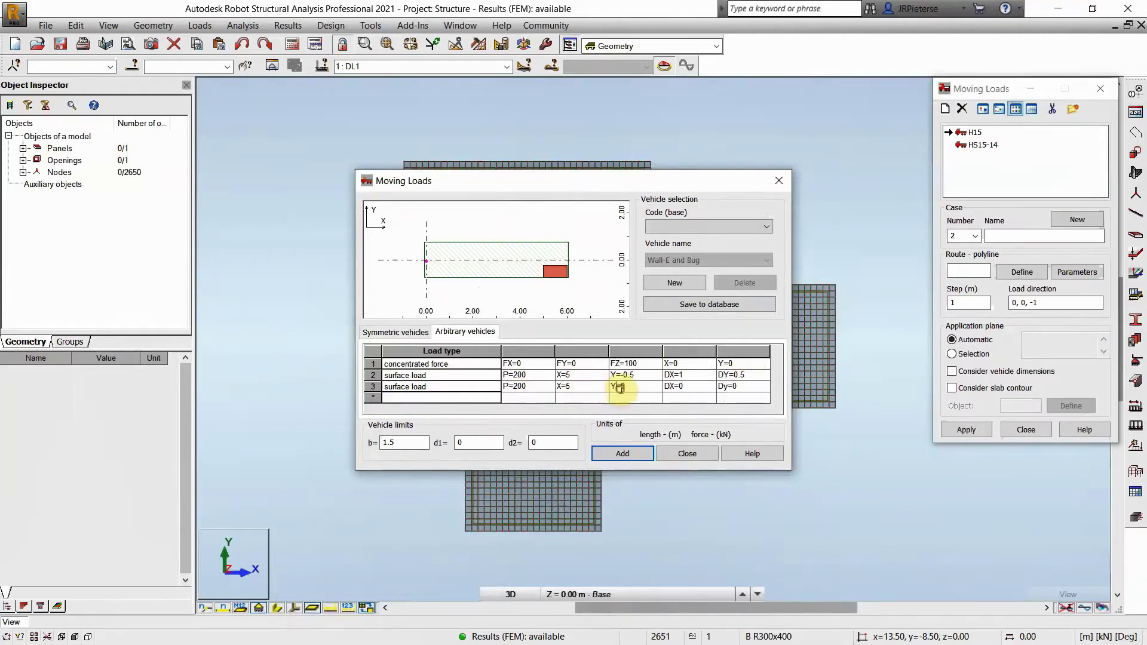
{"action": "left_click_drag", "start_coordinate": [633, 387], "coordinate": [599, 387]}
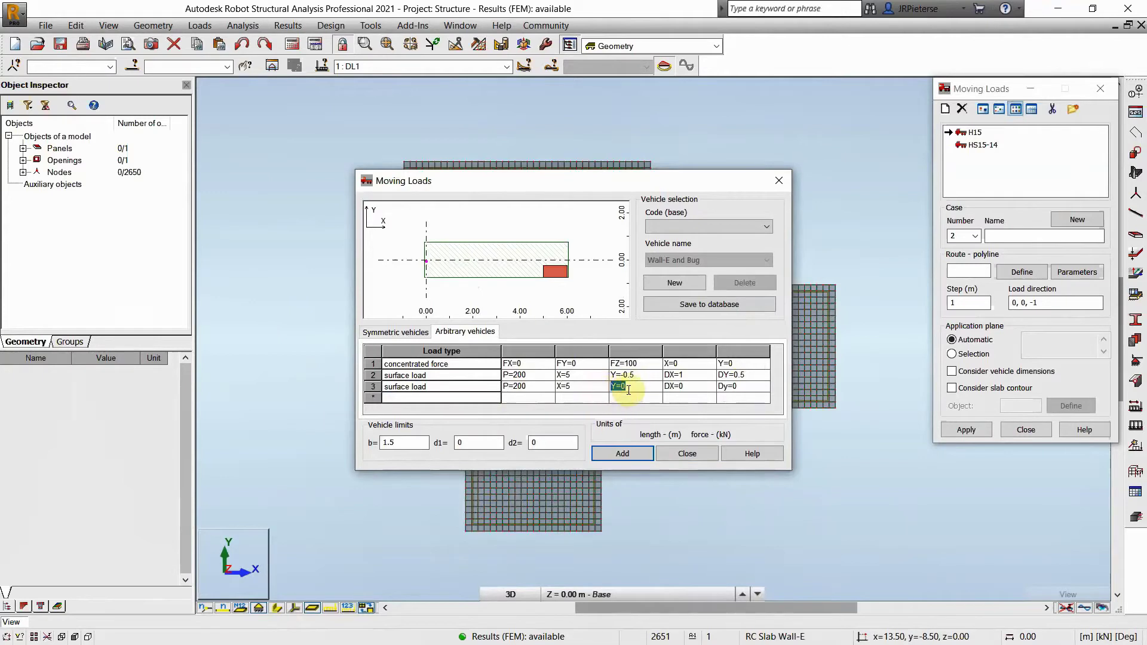
{"action": "type", "text": "0.5"}
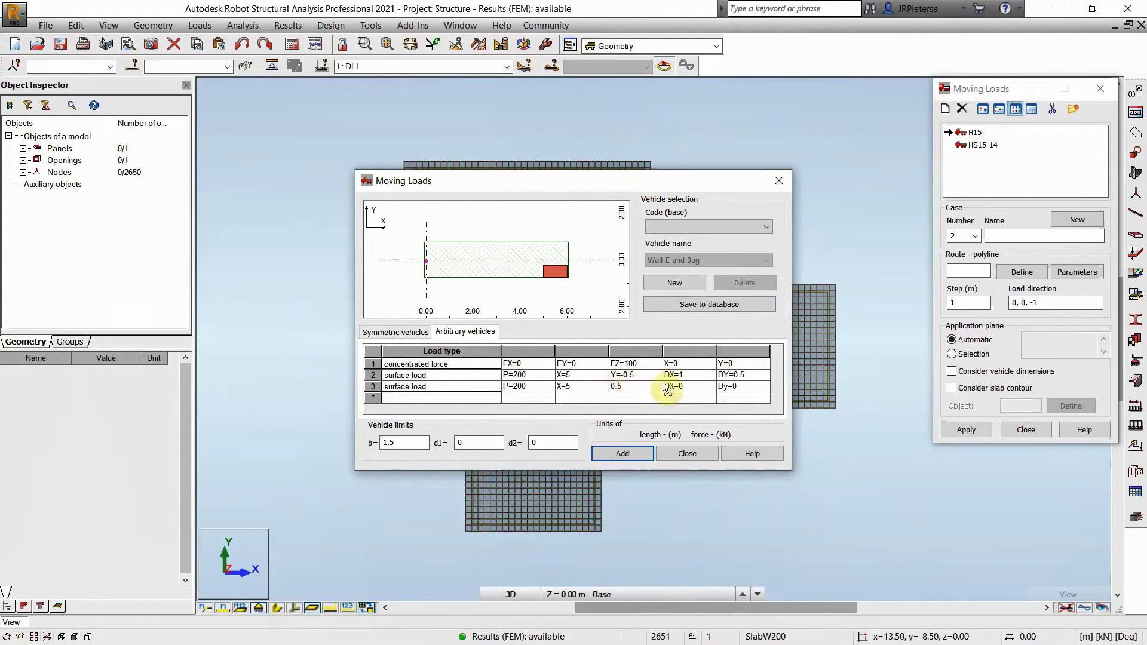
Set the second surface load's dimensions to DX = 1 and DY = 0.5
{"action": "left_click", "coordinate": [686, 387]}
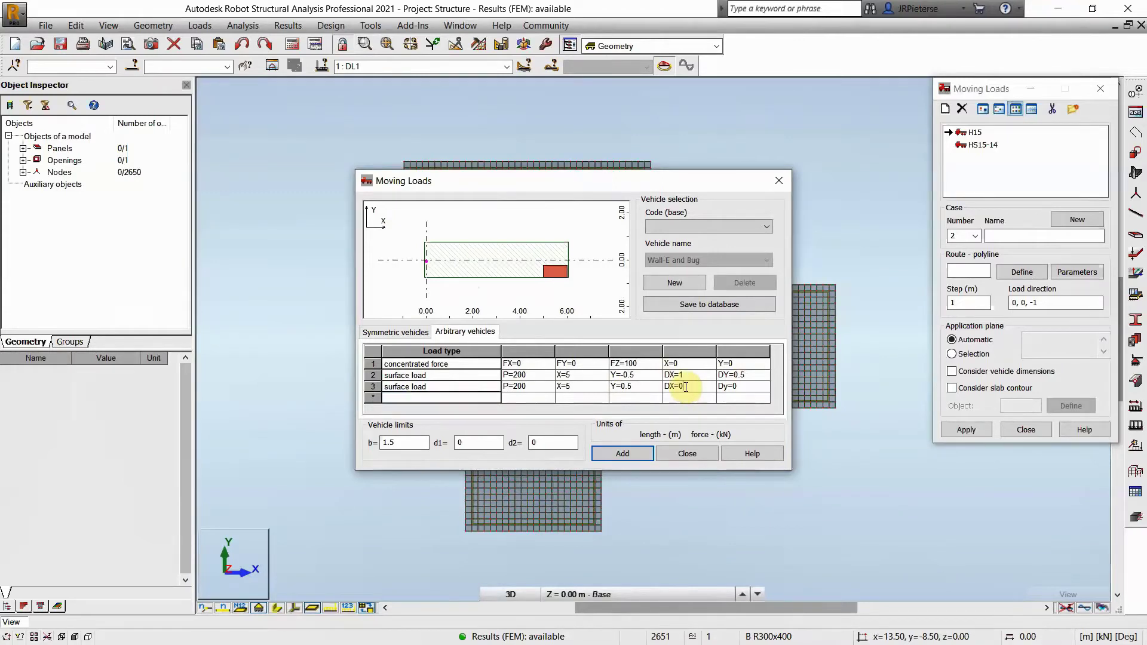
{"action": "type", "text": "1"}
{"action": "left_click", "coordinate": [739, 389]}
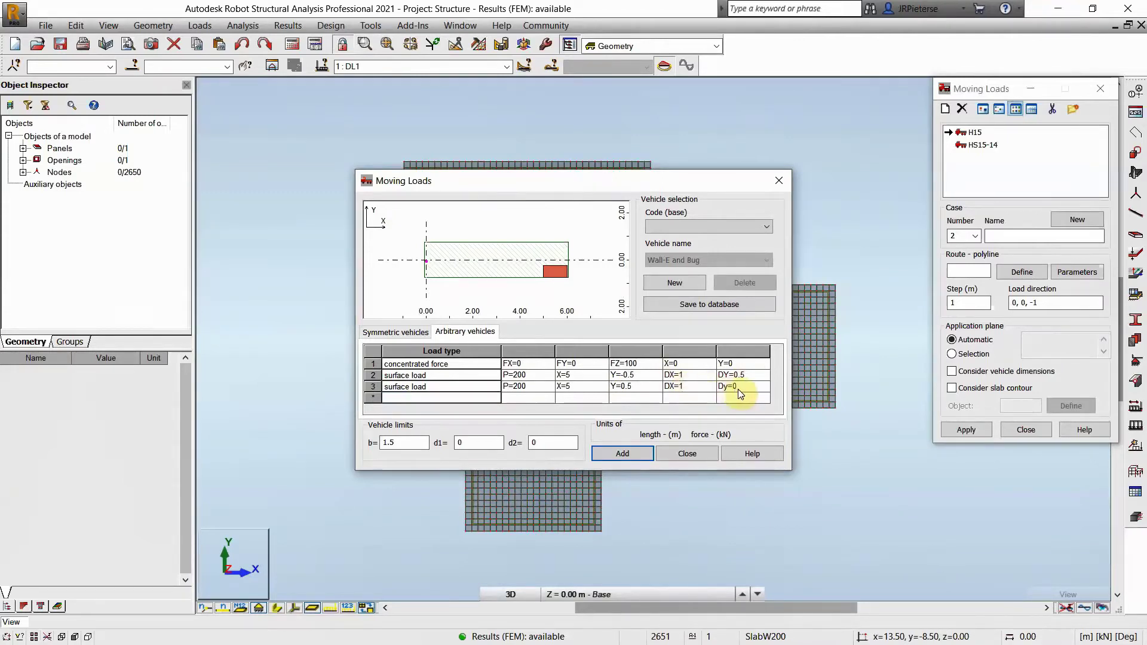
{"action": "type", "text": ".5"}
{"action": "left_click", "coordinate": [740, 398]}
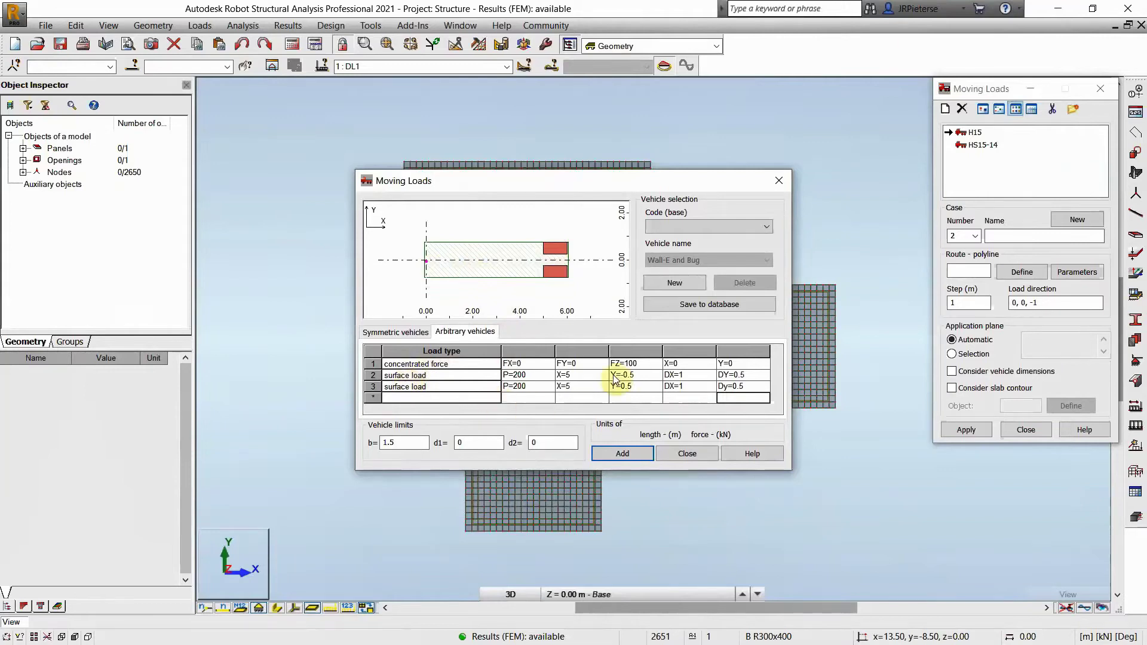
Add the Wall-E and Bug vehicle to the moving loads list and name its load case Weight of Wall-E and Bug
{"action": "left_click", "coordinate": [622, 454]}
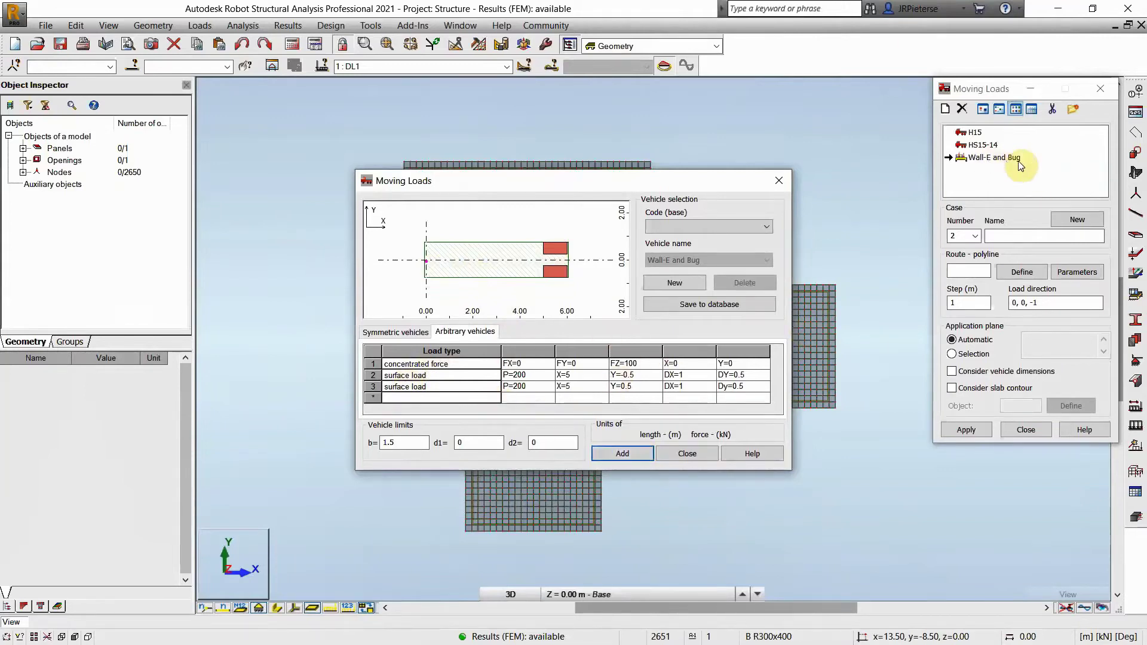
{"action": "left_click", "coordinate": [675, 454]}
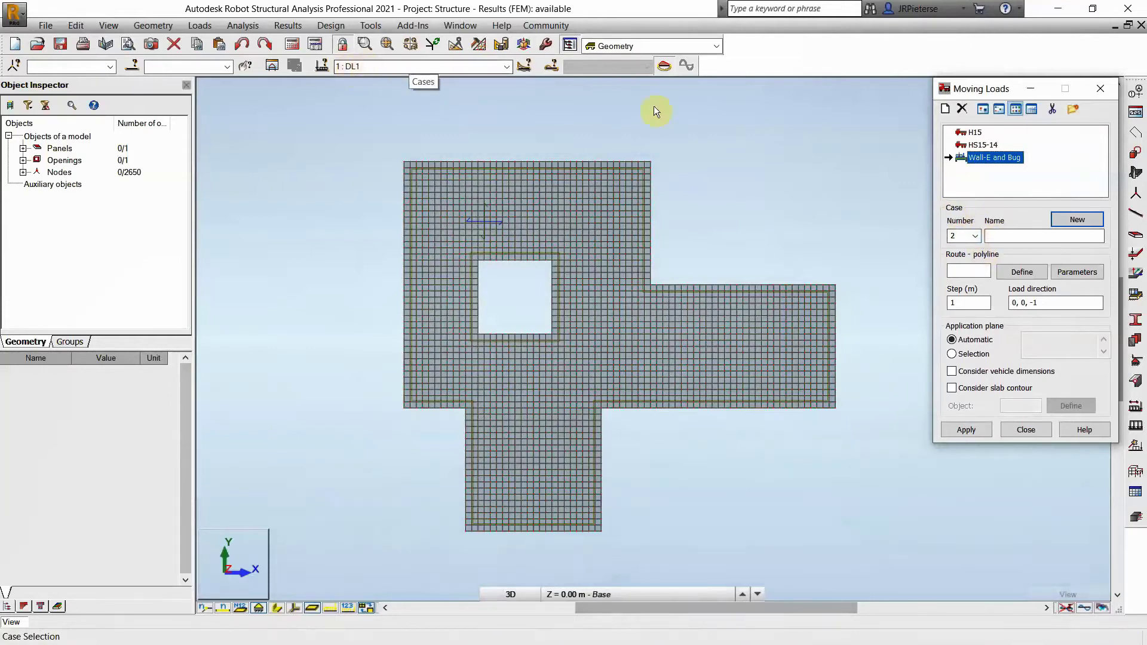
{"action": "left_click", "coordinate": [994, 235]}
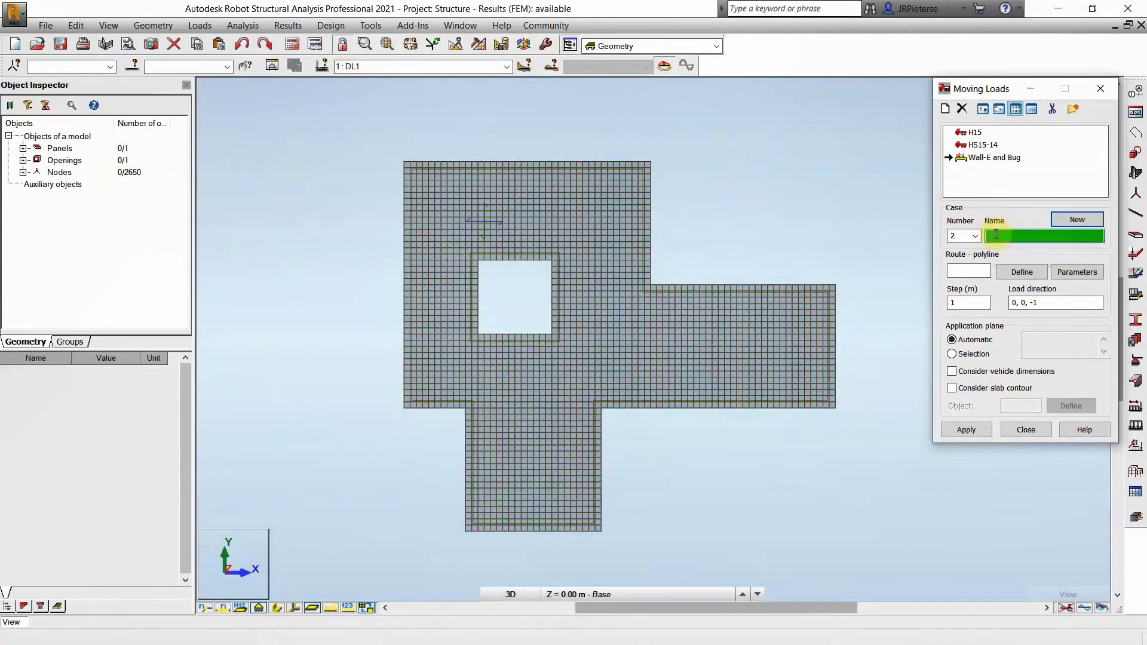
{"action": "type", "text": "Weight of Wall-E and Bug"}
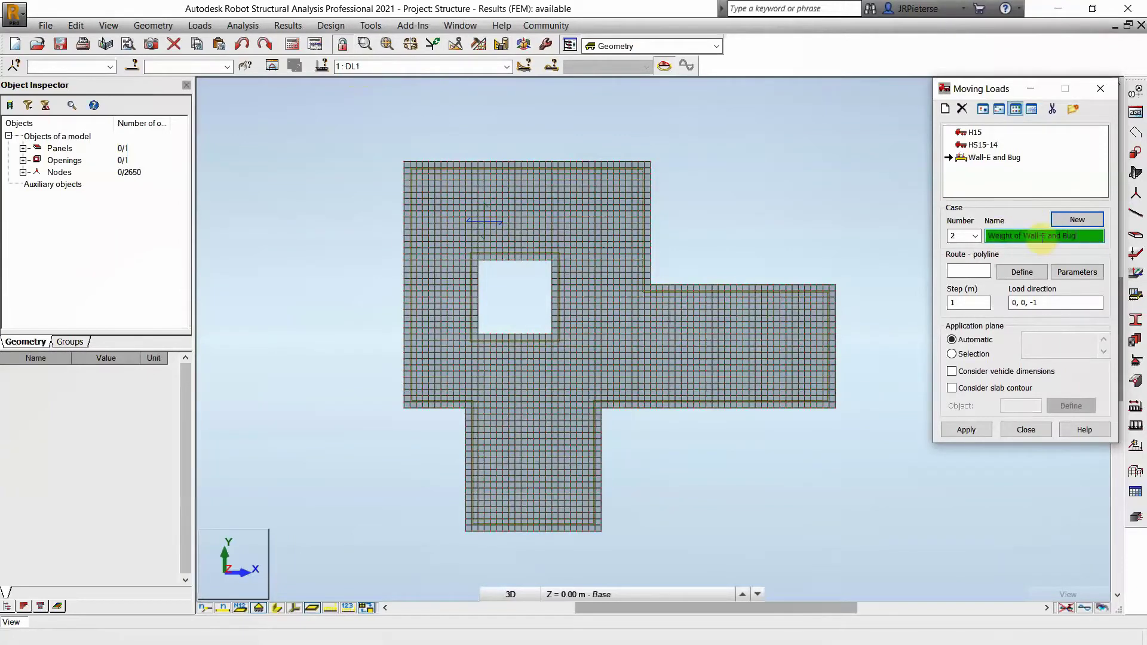
Start the case's route polyline midway along the slab's right-hand edge, running past the opening's lower right corner to the lower arm's junction
{"action": "left_click", "coordinate": [977, 270]}
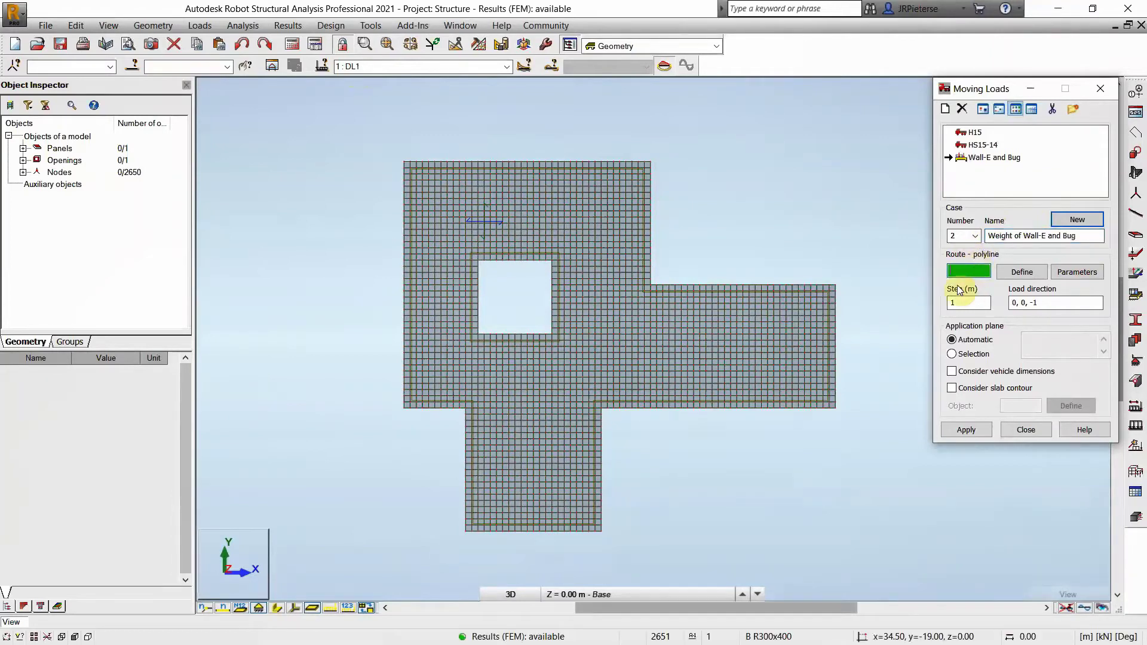
{"action": "left_click", "coordinate": [1022, 272]}
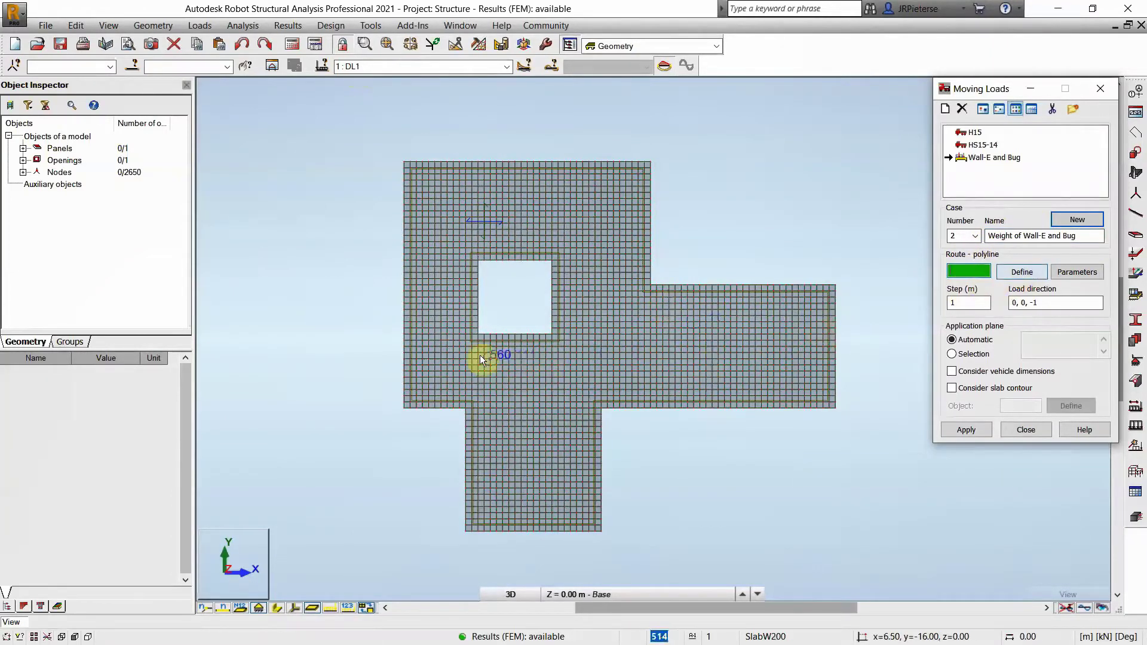
{"action": "left_click", "coordinate": [1022, 272]}
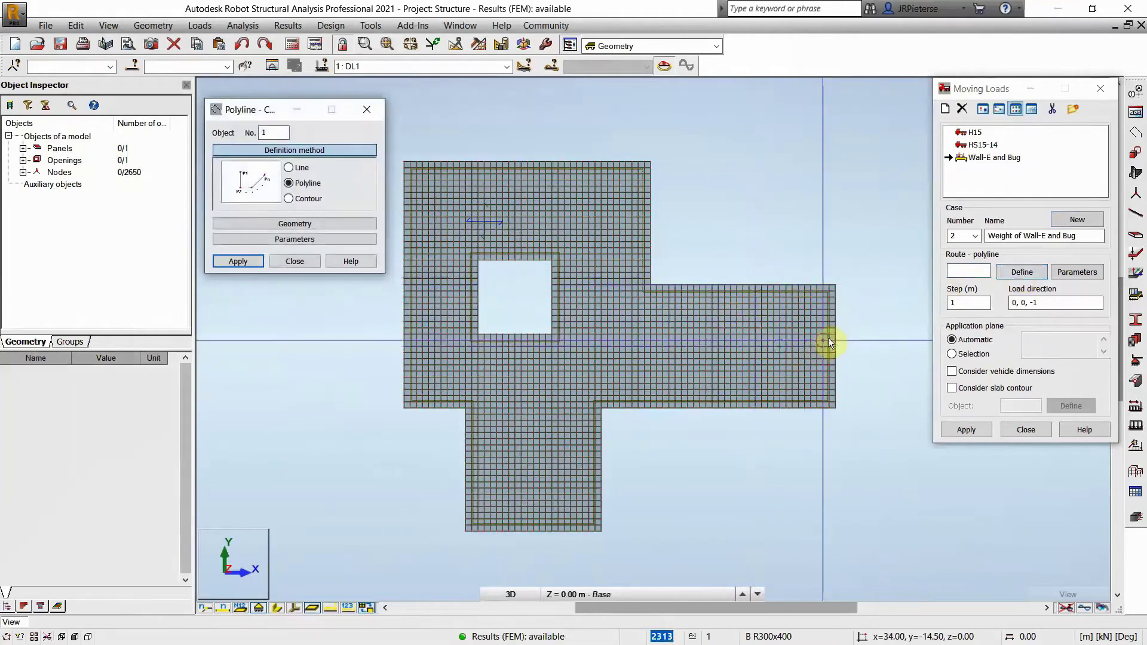
{"action": "scroll", "coordinate": [832, 327], "scroll_direction": "up", "scroll_amount": 3}
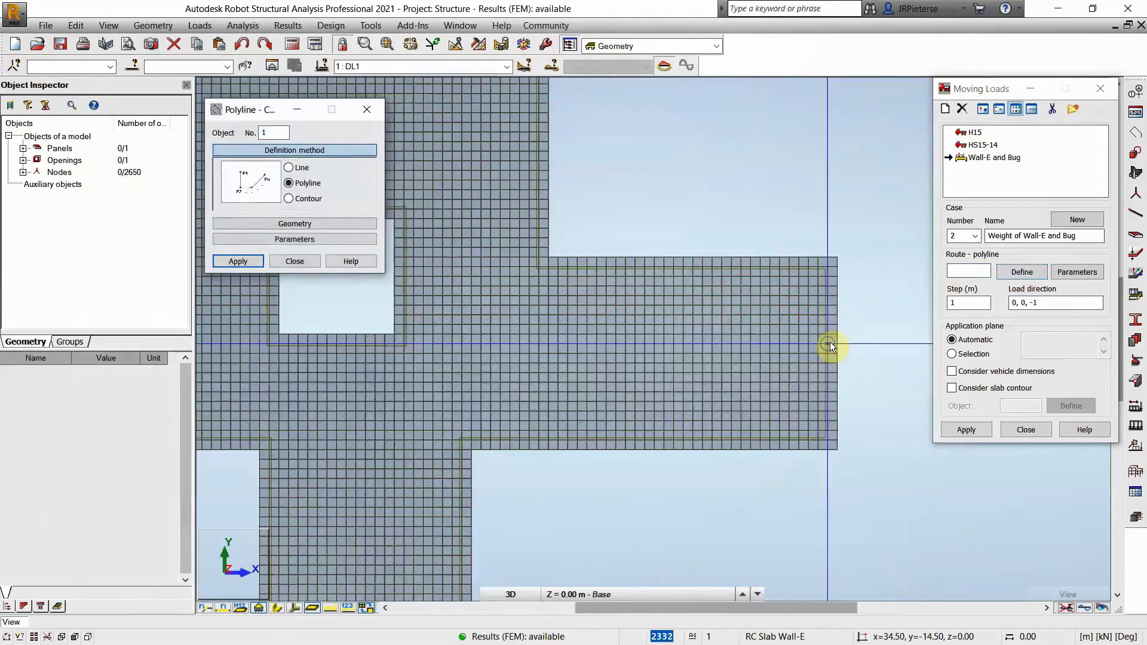
{"action": "left_click", "coordinate": [837, 355]}
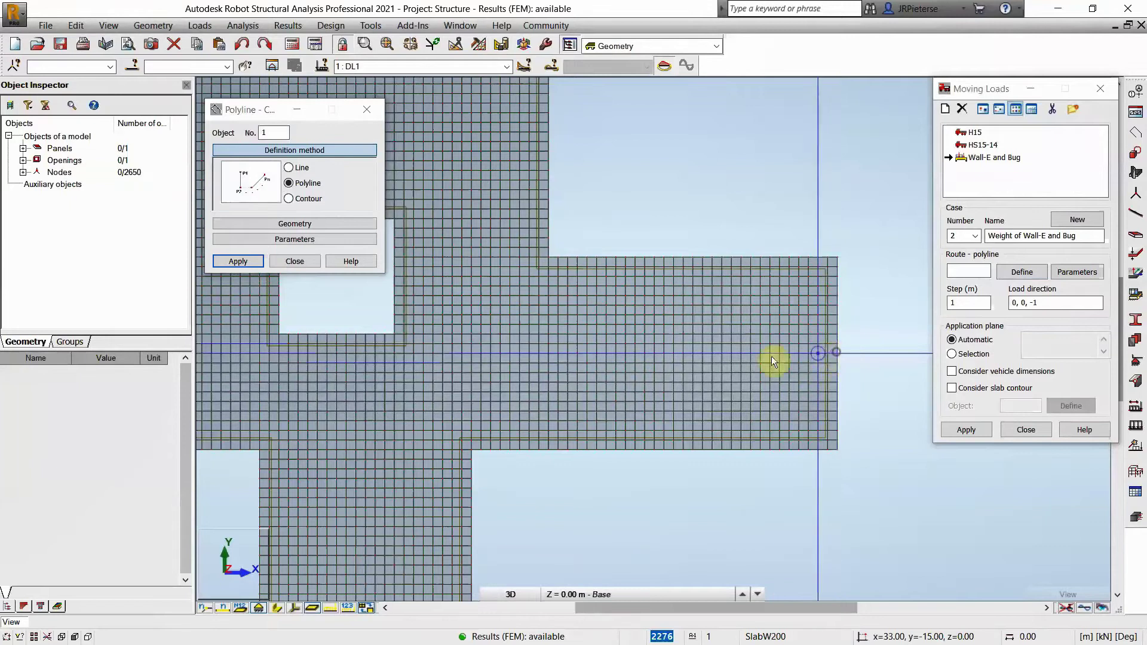
{"action": "left_click", "coordinate": [470, 344]}
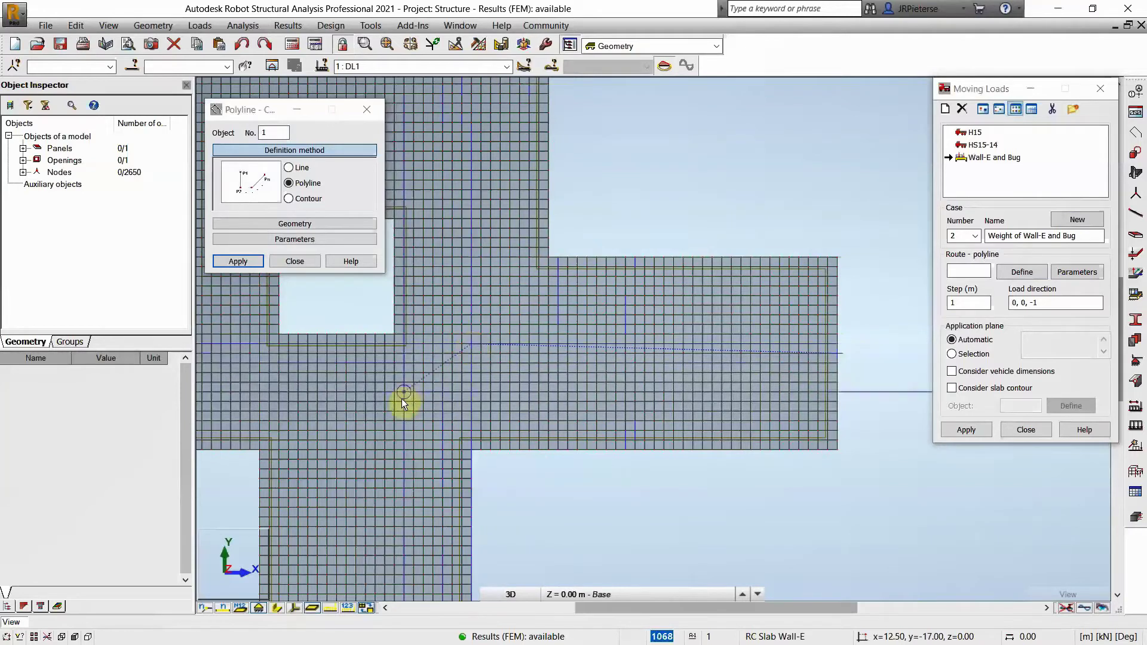
{"action": "left_click", "coordinate": [395, 419]}
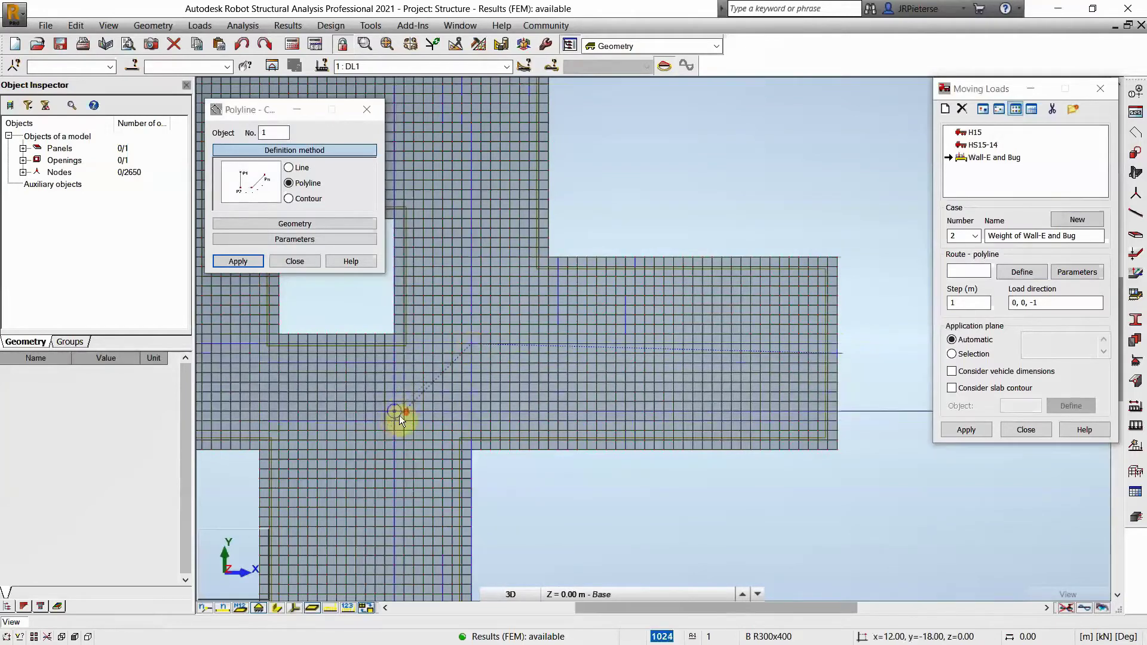
Continue the route down the lower arm through about (13.5, -24) and (13.5, -27.5), across to x = 8, and back up to its junction
{"action": "scroll", "coordinate": [399, 414], "scroll_direction": "down", "scroll_amount": 1}
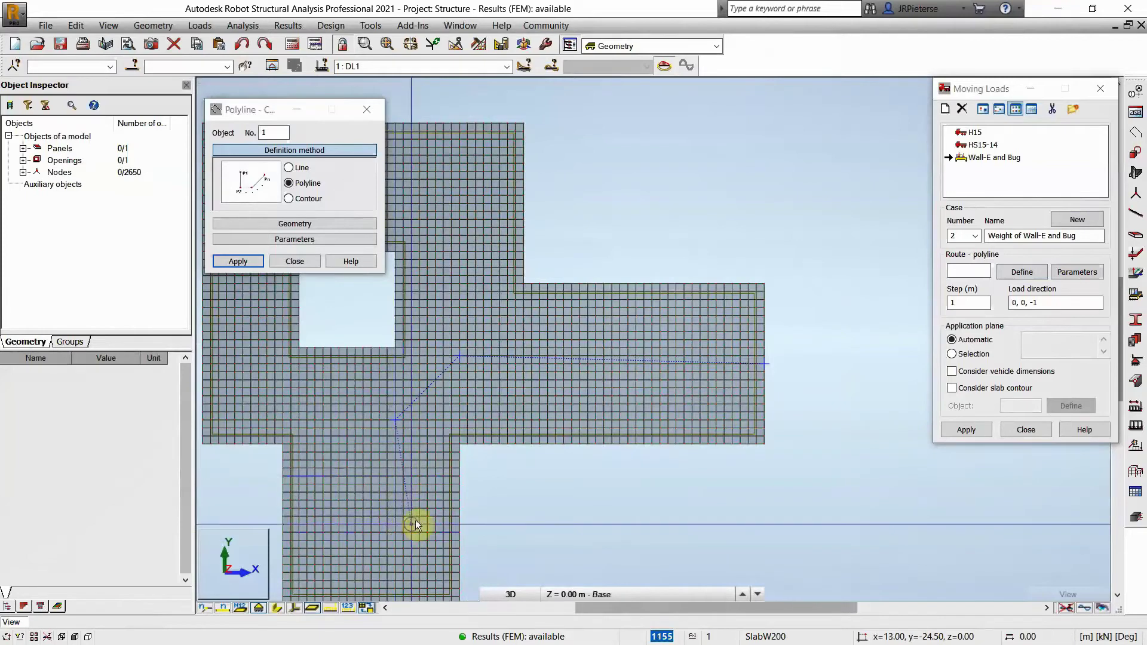
{"action": "left_click", "coordinate": [420, 507]}
{"action": "scroll", "coordinate": [420, 507], "scroll_direction": "down", "scroll_amount": 1}
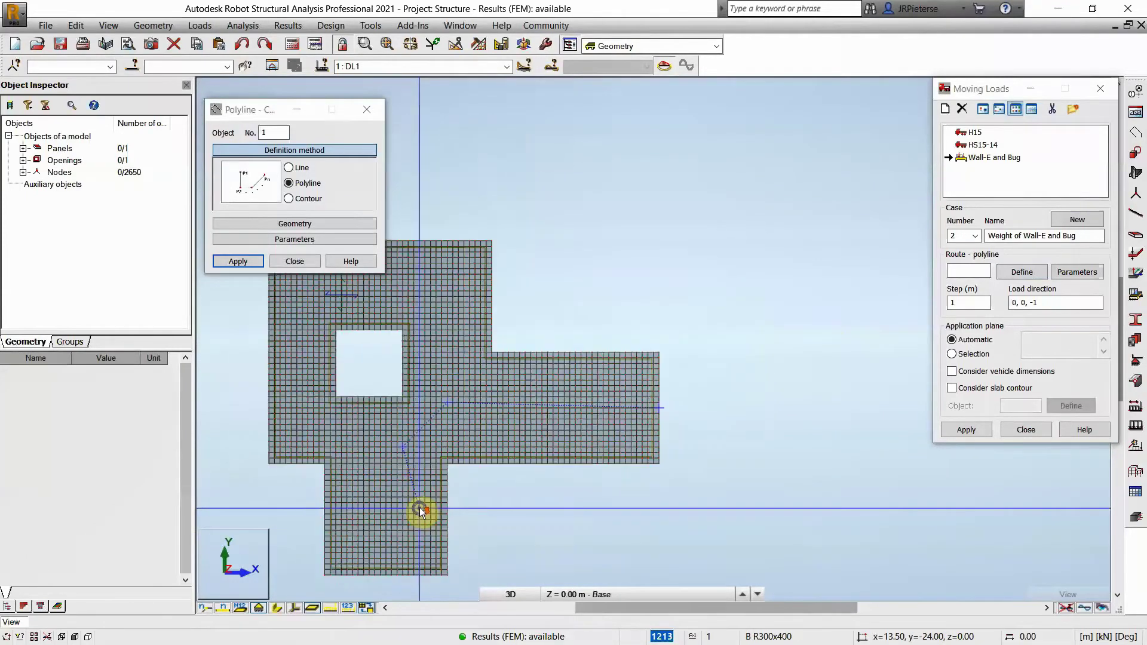
{"action": "scroll", "coordinate": [411, 548], "scroll_direction": "up", "scroll_amount": 1}
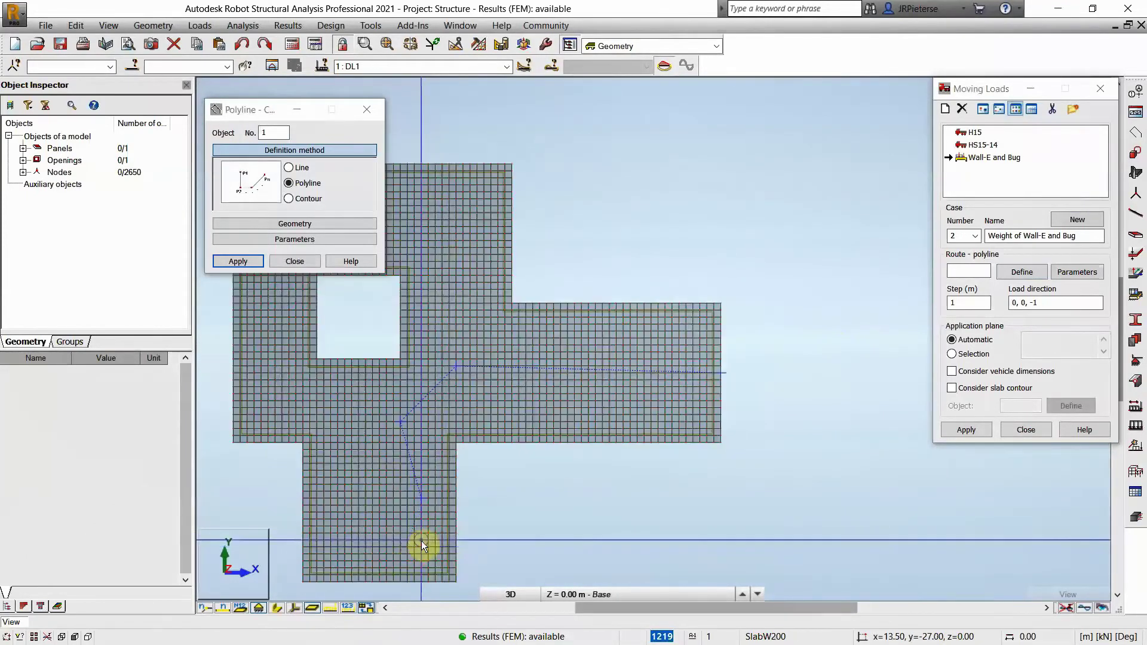
{"action": "left_click", "coordinate": [421, 547]}
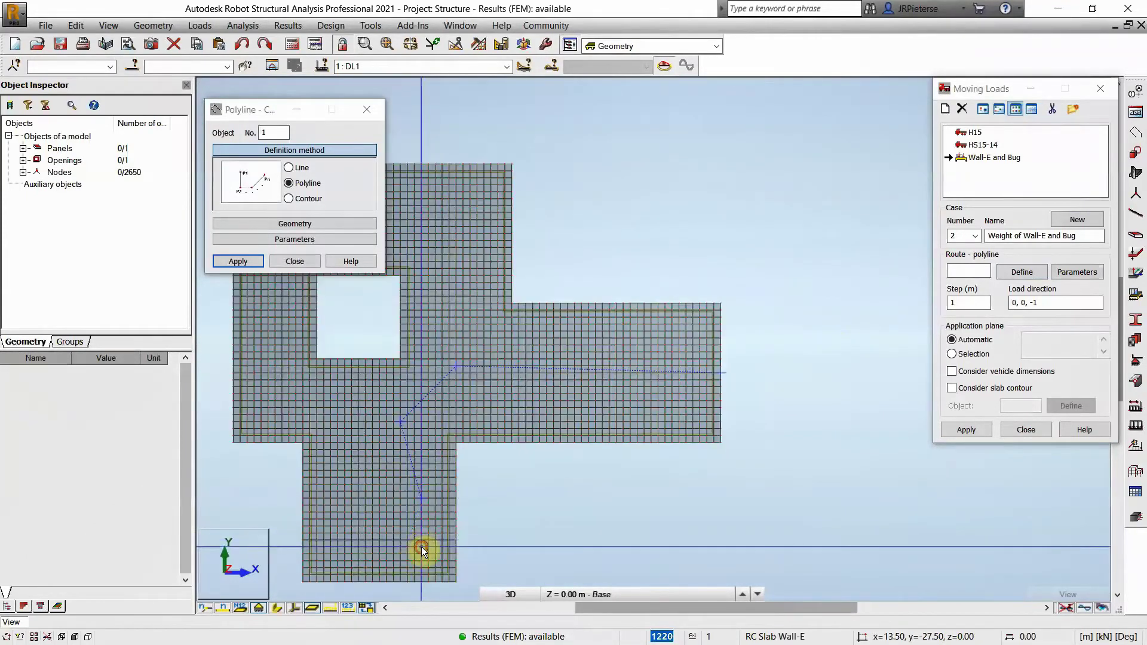
{"action": "left_click", "coordinate": [349, 546]}
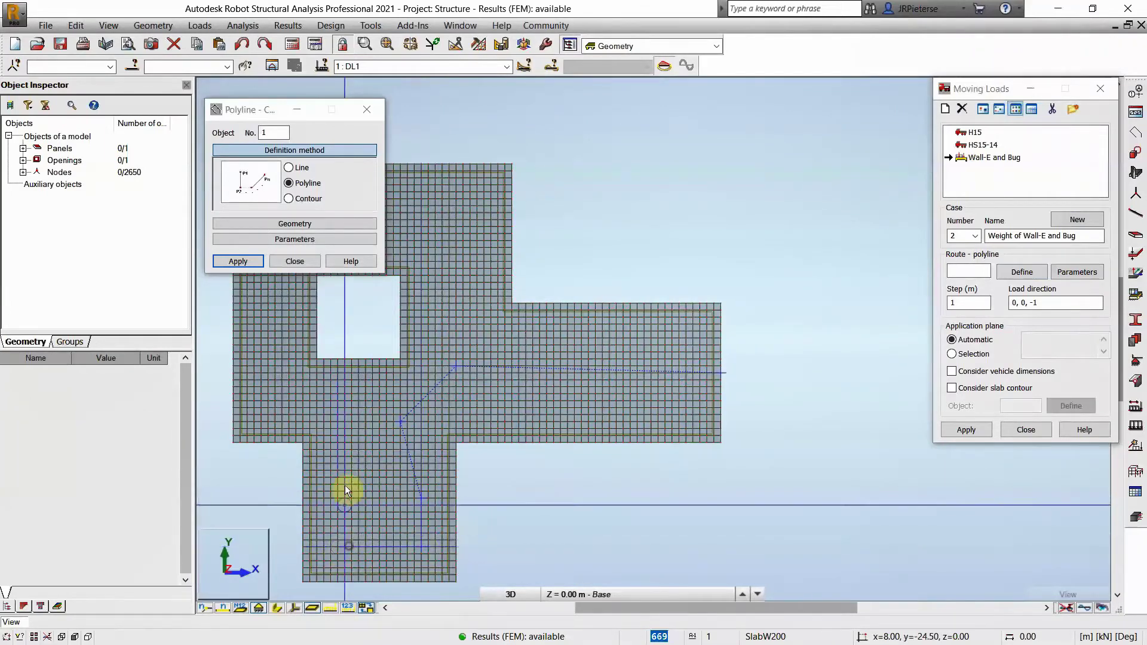
{"action": "left_click", "coordinate": [345, 412]}
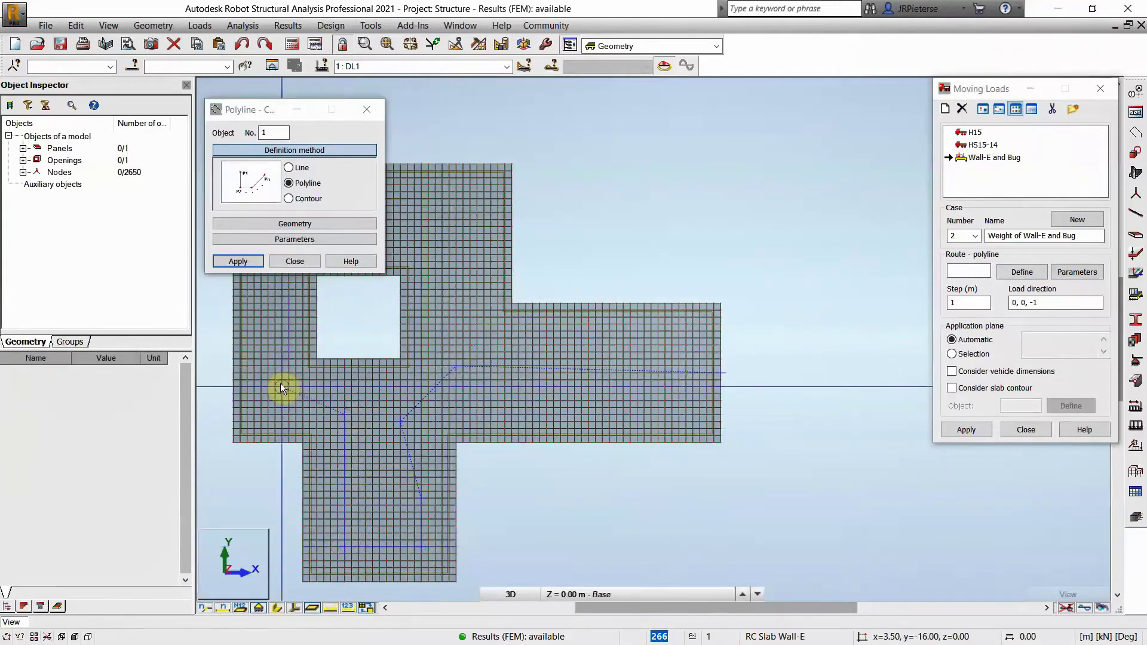
Route the polyline up the opening's left side, above it through (14, -5.5) and (16.5, -5.5), end at the slab's upper edge, and apply it
{"action": "scroll", "coordinate": [282, 389], "scroll_direction": "down", "scroll_amount": 2}
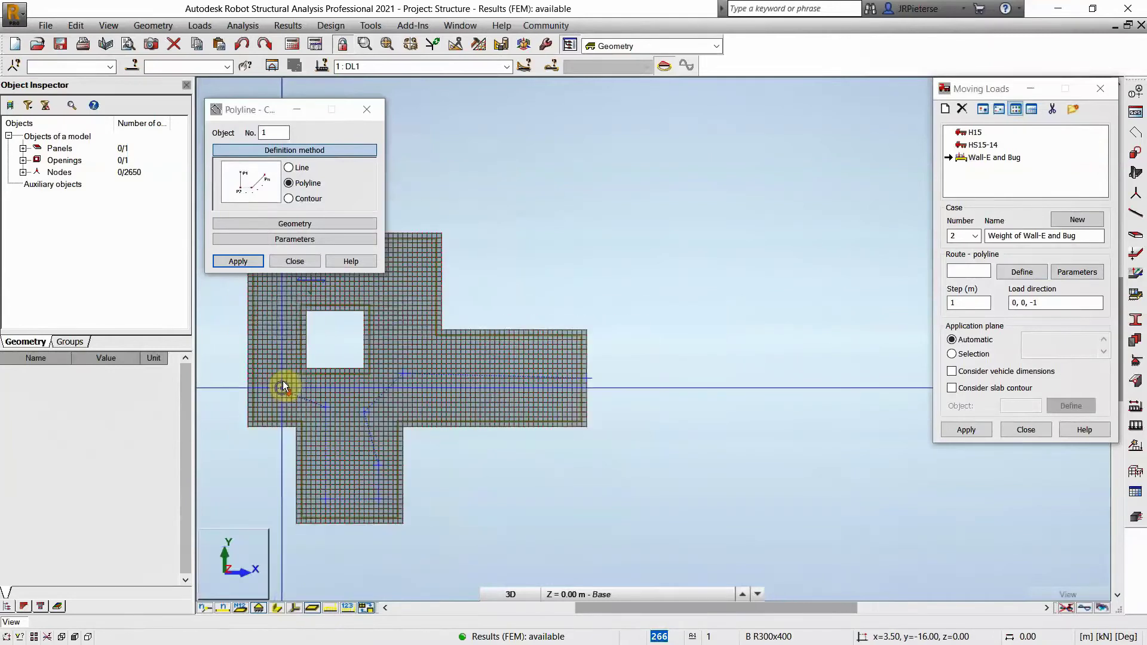
{"action": "middle_click_drag", "start_coordinate": [282, 338], "coordinate": [345, 400]}
{"action": "scroll", "coordinate": [346, 399], "scroll_direction": "up", "scroll_amount": 1}
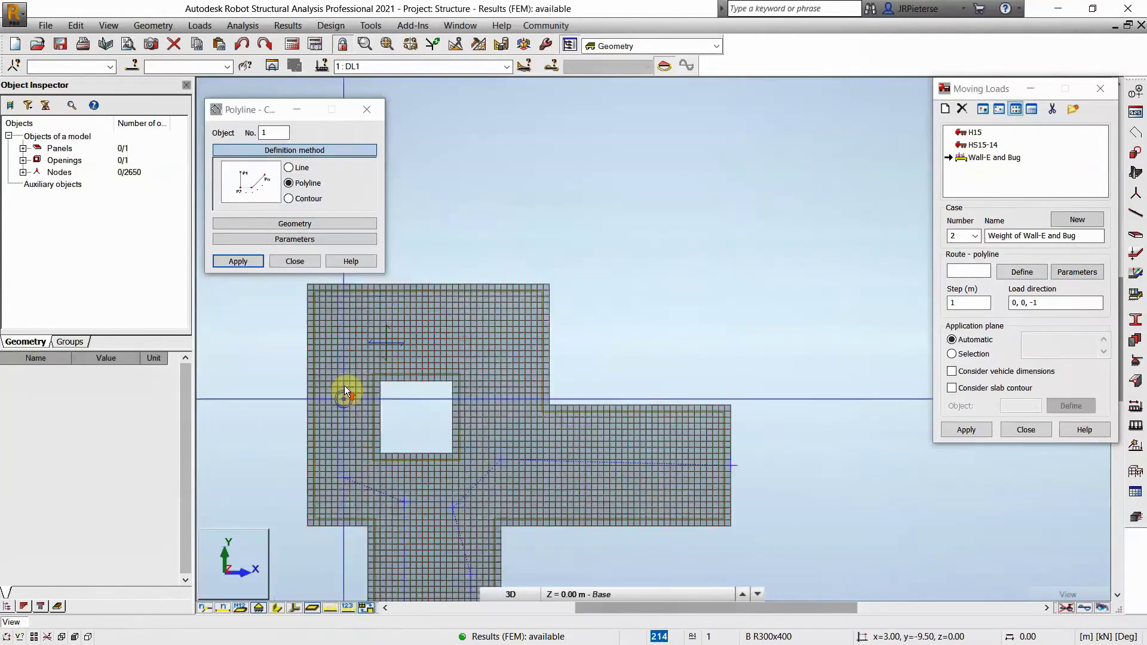
{"action": "left_click", "coordinate": [345, 335]}
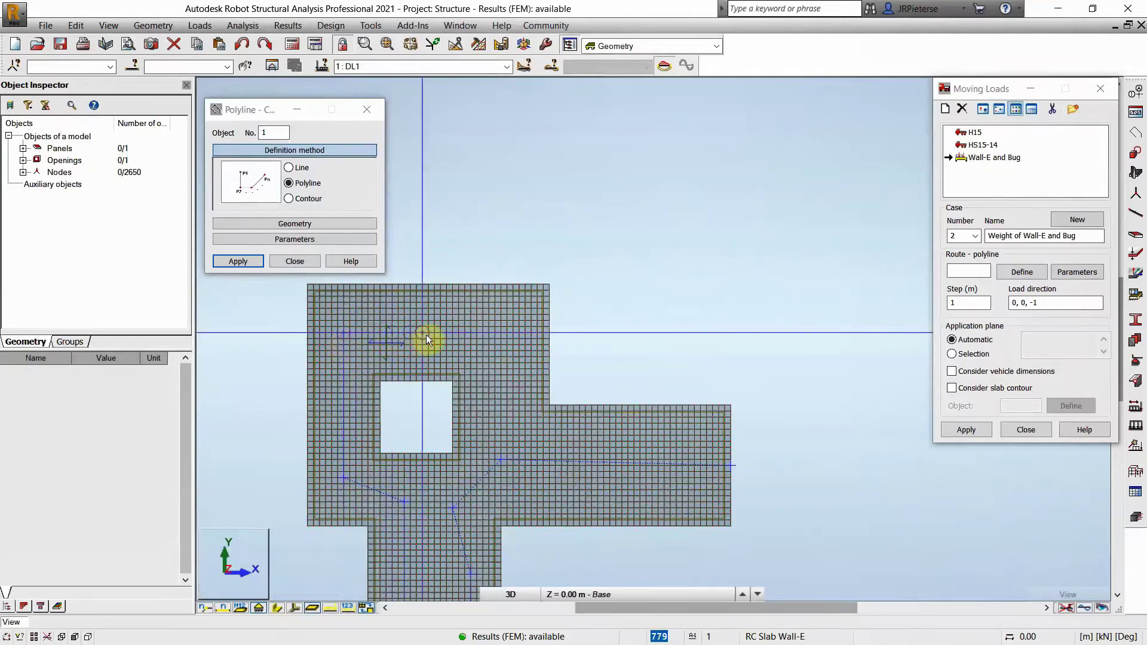
{"action": "left_click", "coordinate": [428, 335]}
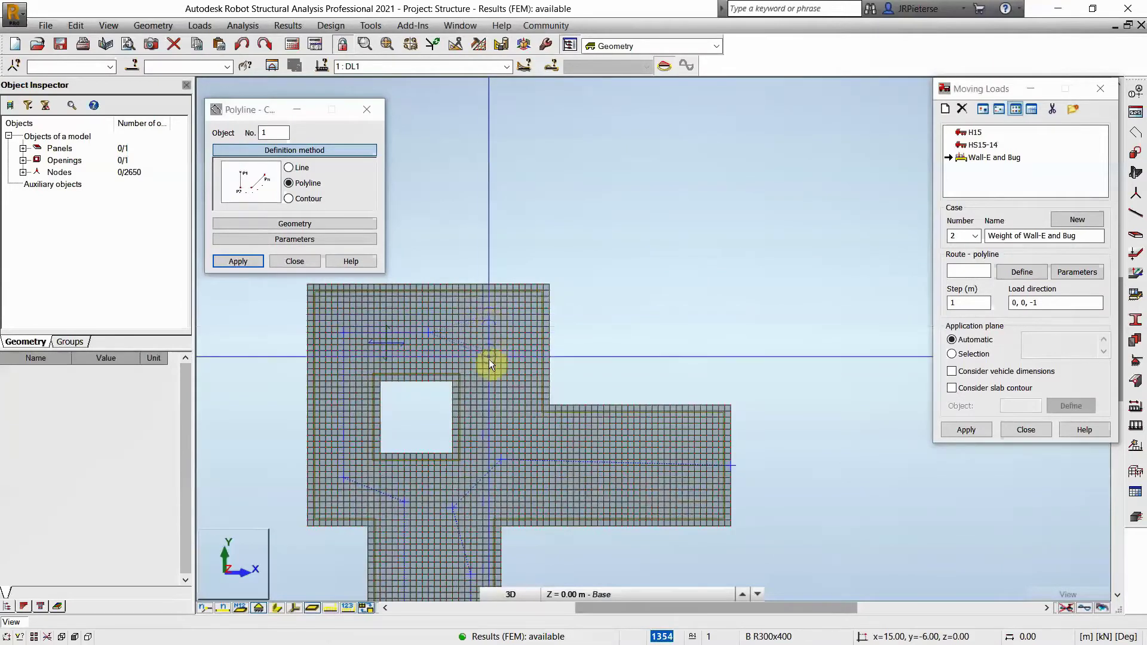
{"action": "left_click", "coordinate": [481, 357]}
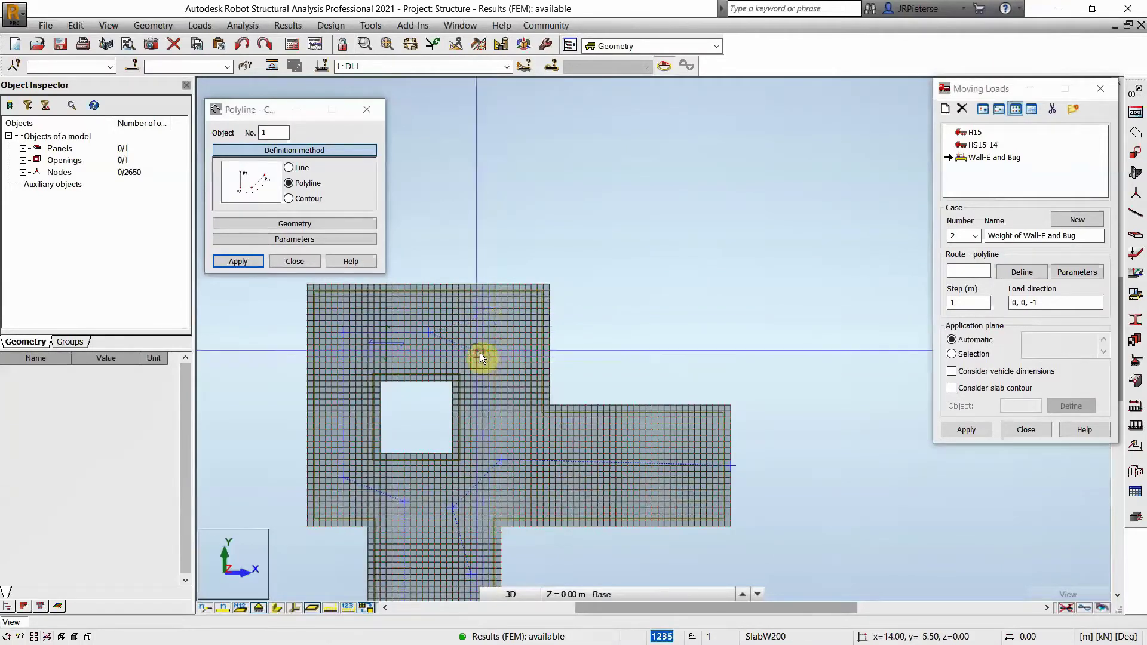
{"action": "left_click", "coordinate": [511, 353]}
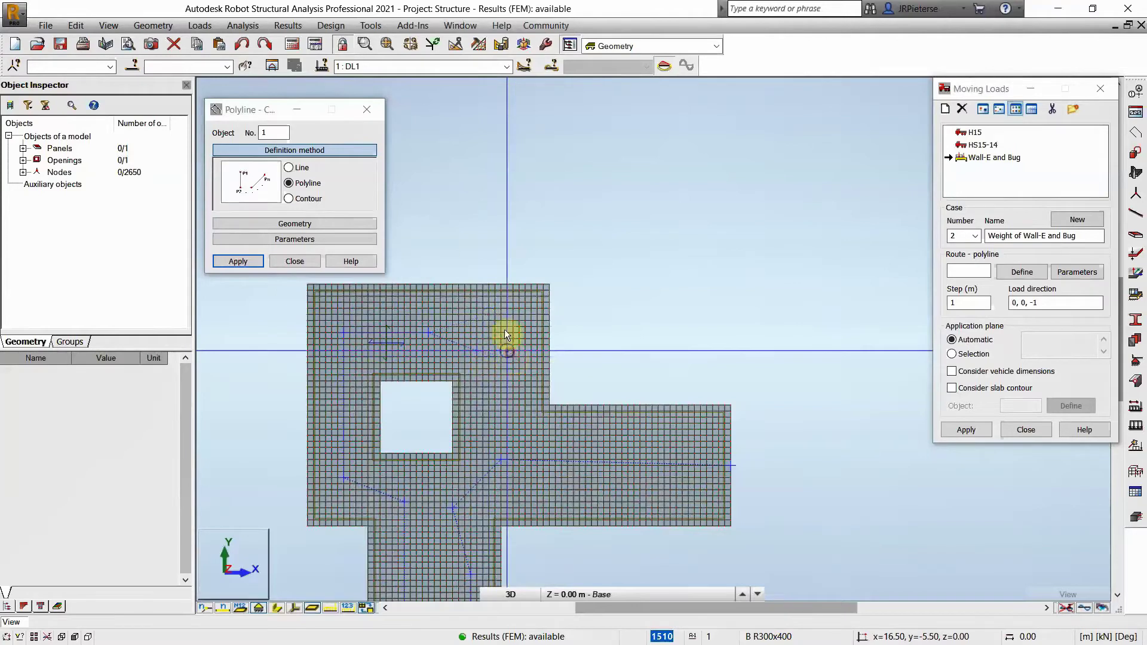
{"action": "left_click", "coordinate": [507, 282]}
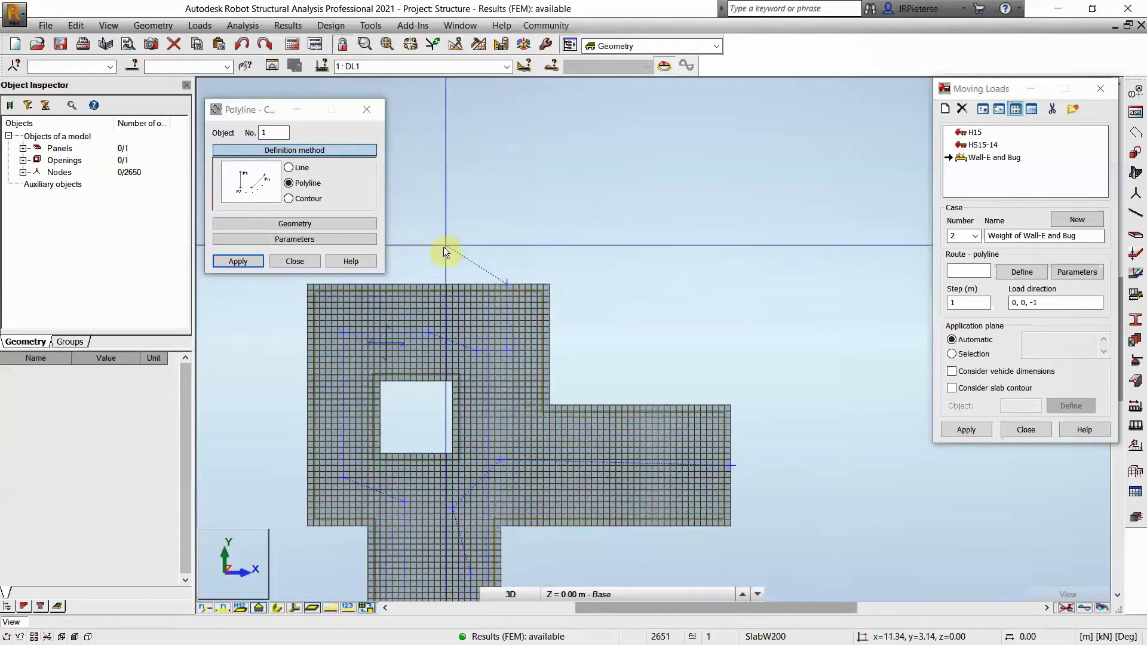
{"action": "left_click", "coordinate": [251, 262]}
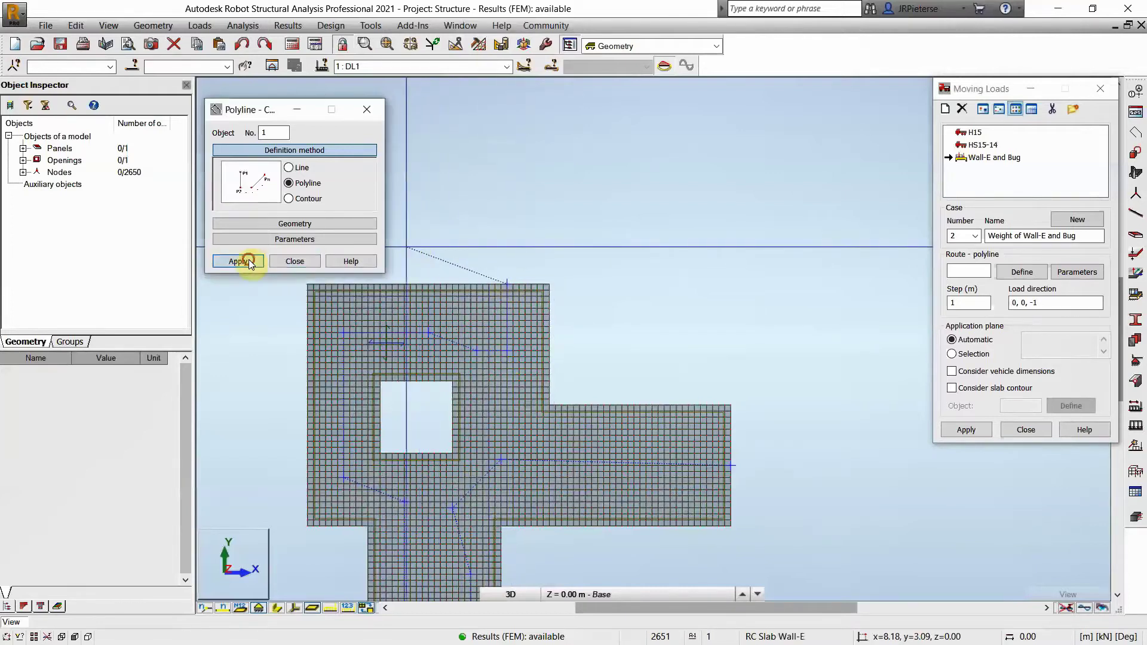
{"action": "left_click", "coordinate": [637, 374]}
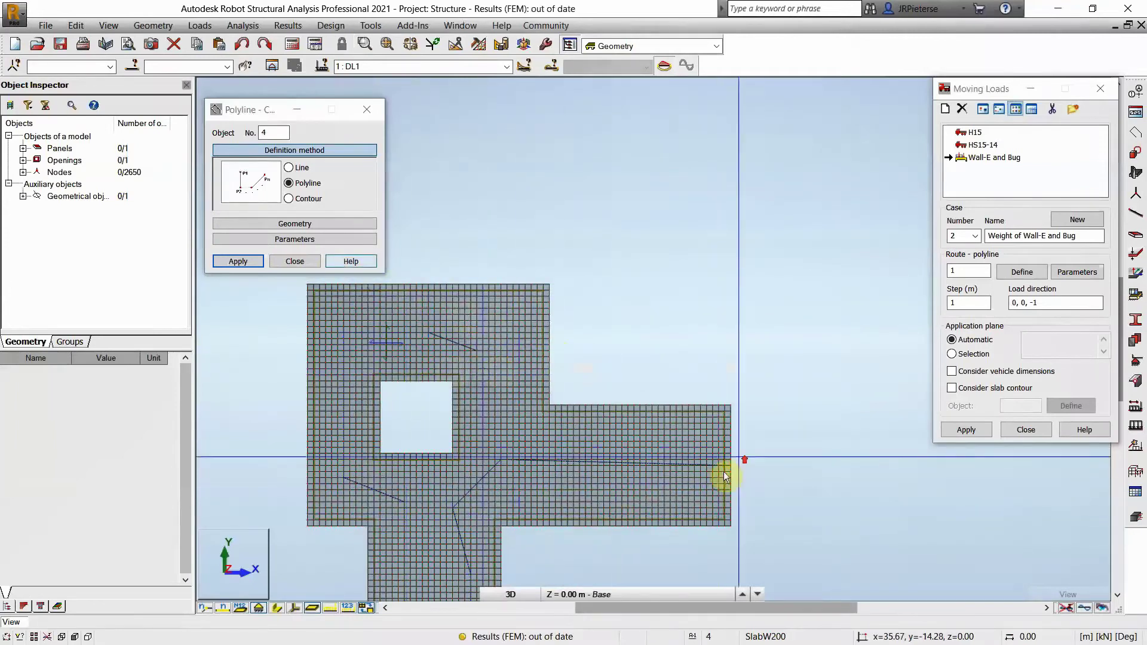
Hide the slab's finite element mesh and examine the complete route polyline in plan
{"action": "scroll", "coordinate": [717, 475], "scroll_direction": "up", "scroll_amount": 1}
{"action": "scroll", "coordinate": [622, 450], "scroll_direction": "down", "scroll_amount": 1}
{"action": "scroll", "coordinate": [620, 450], "scroll_direction": "down", "scroll_amount": 2}
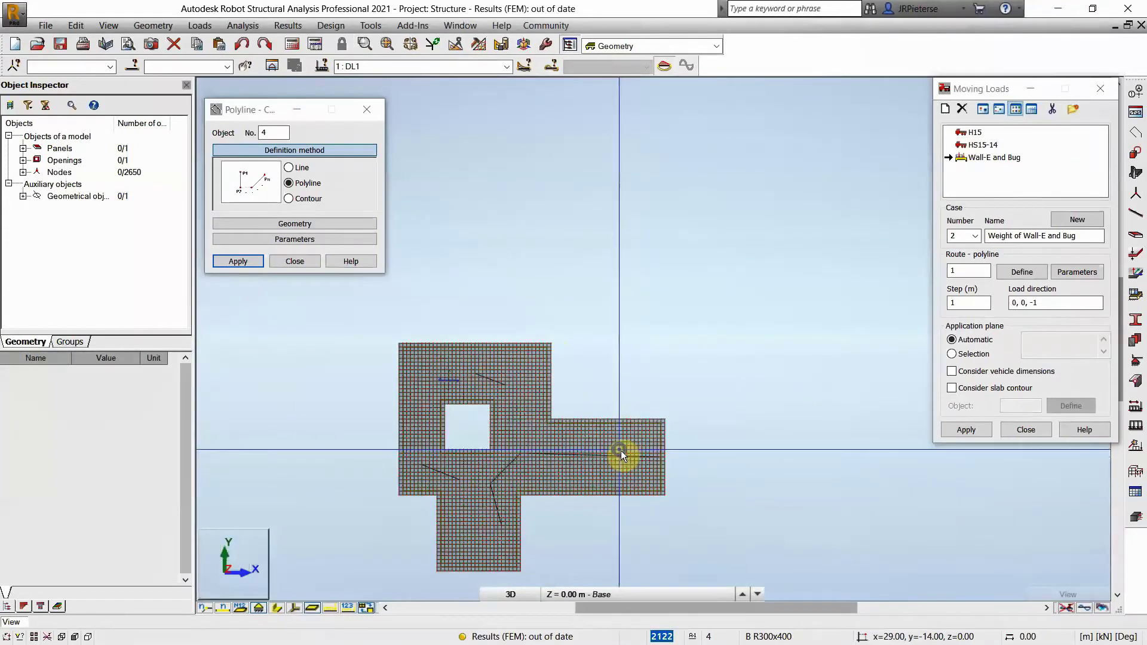
{"action": "scroll", "coordinate": [575, 439], "scroll_direction": "up", "scroll_amount": 1}
{"action": "left_click", "coordinate": [366, 608]}
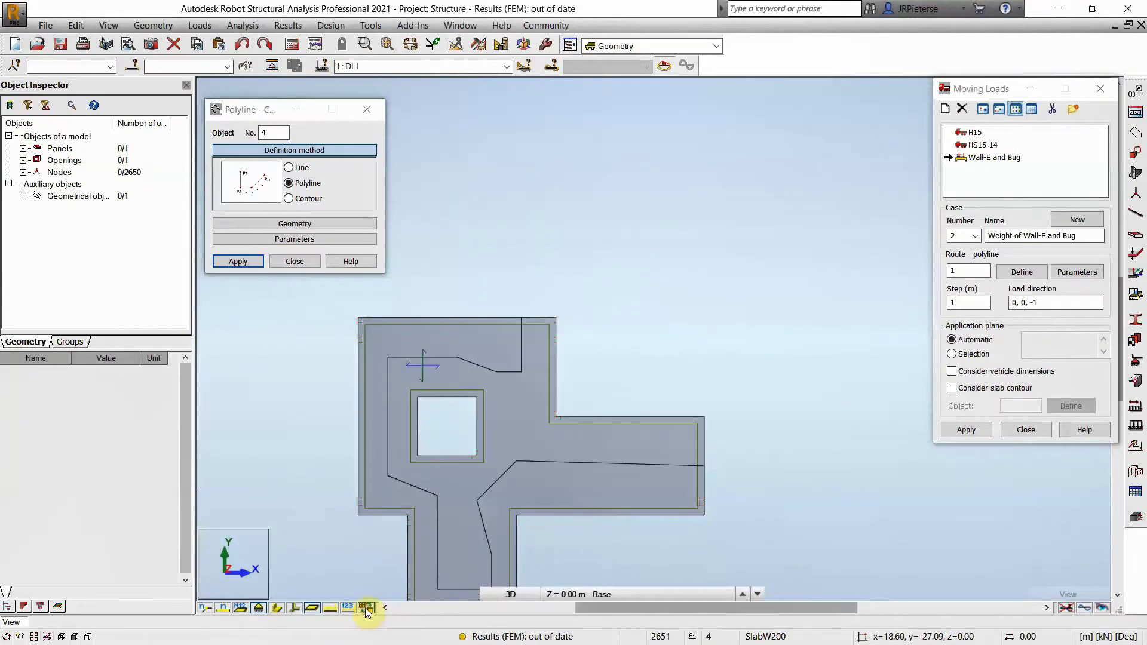
{"action": "scroll", "coordinate": [641, 455], "scroll_direction": "up", "scroll_amount": 1}
{"action": "scroll", "coordinate": [665, 329], "scroll_direction": "down", "scroll_amount": 2}
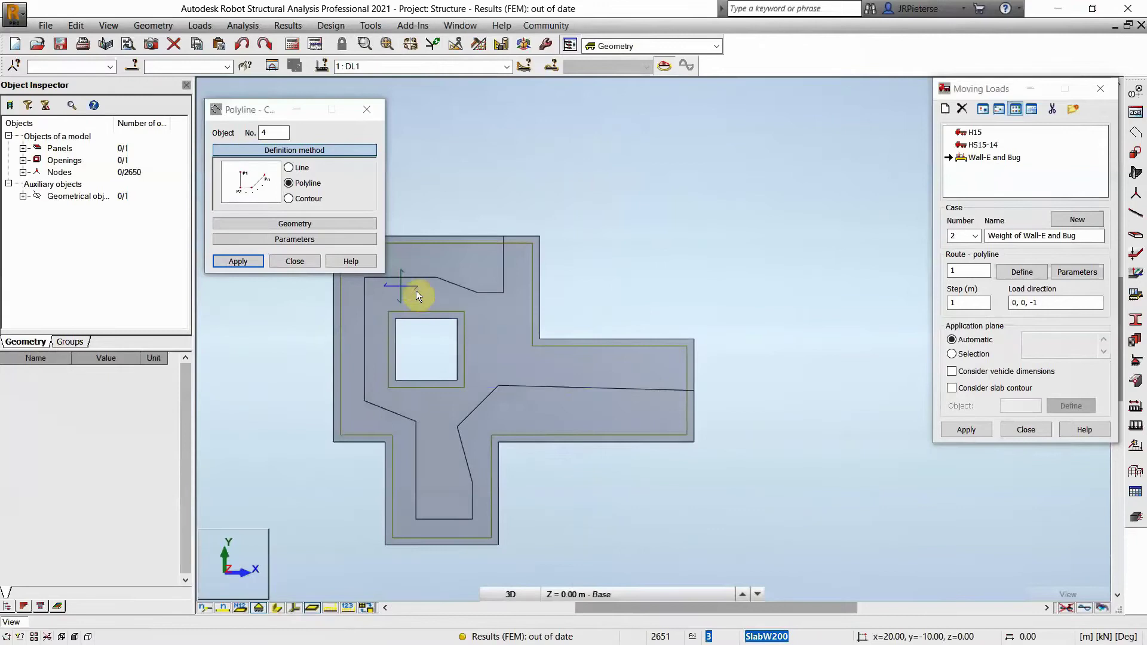
Finish the route definition and apply the Weight of Wall-E and Bug moving load case
{"action": "left_click", "coordinate": [304, 262]}
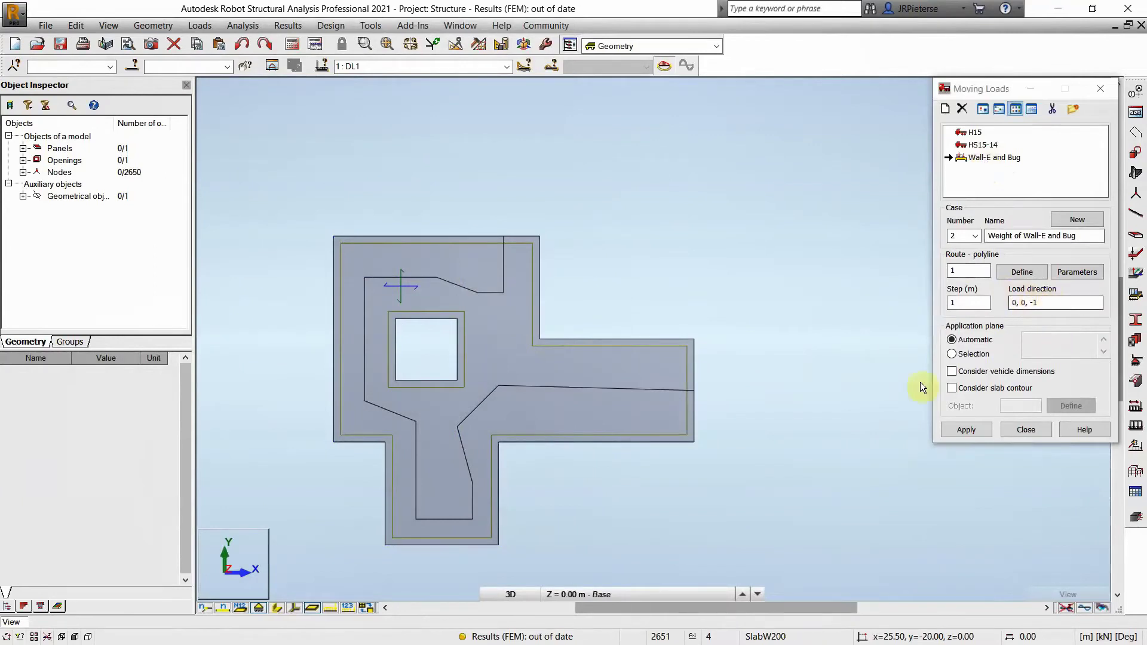
{"action": "left_click", "coordinate": [965, 430]}
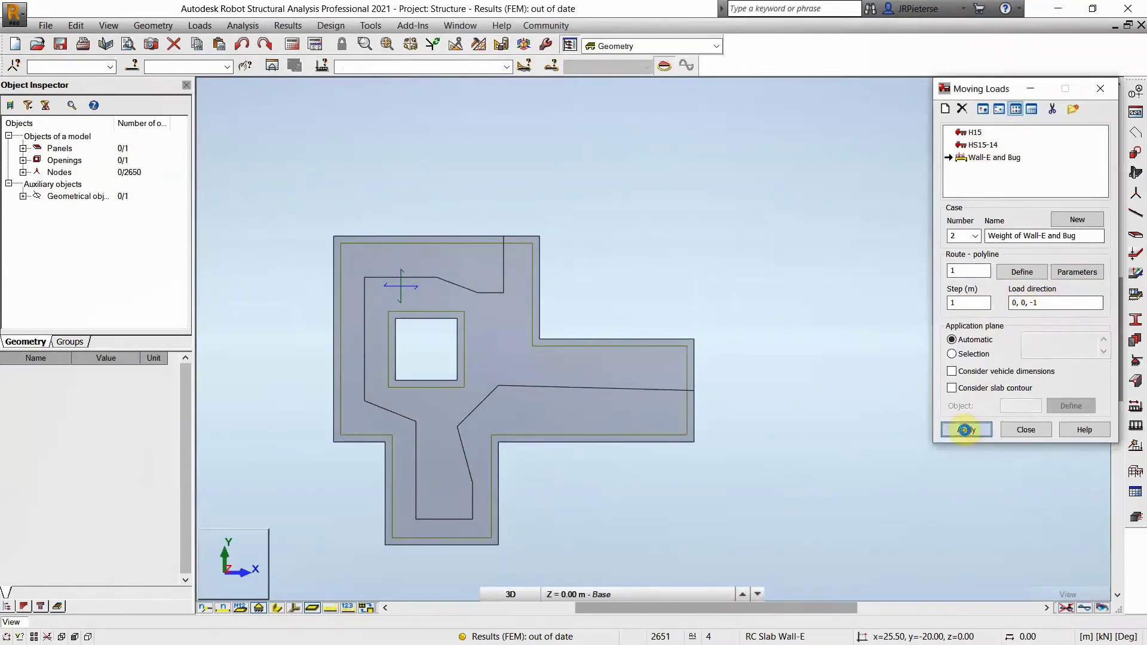
{"action": "left_click", "coordinate": [1025, 429]}
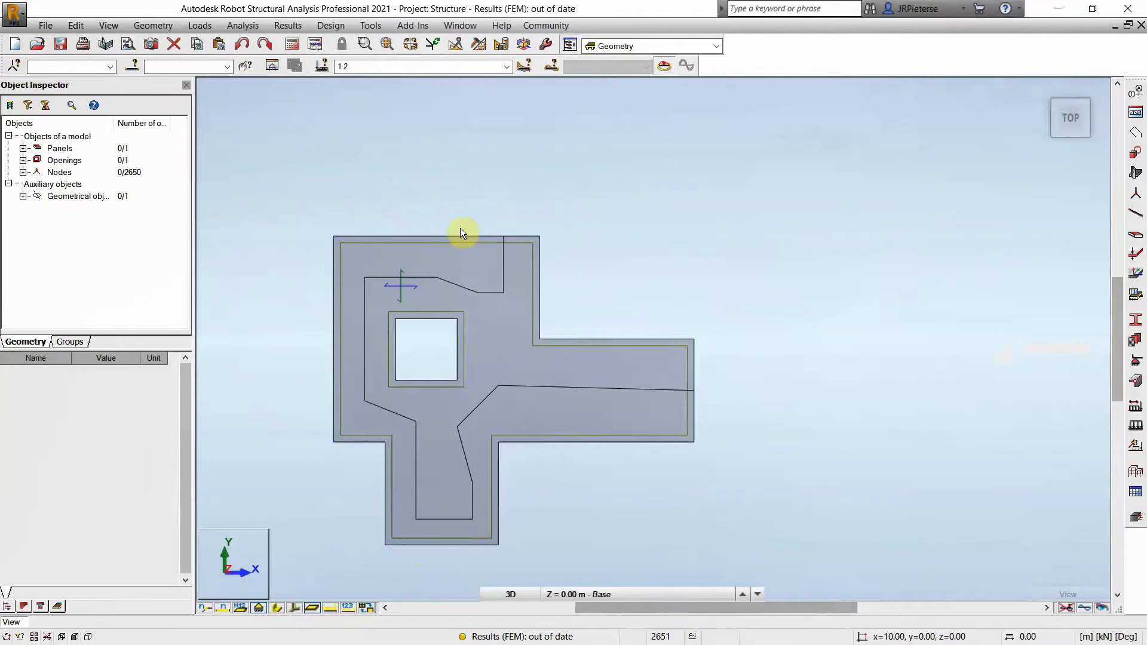
Calculate the structure, continue past the instability warning, and dismiss the calculation messages
{"action": "left_click", "coordinate": [293, 45]}
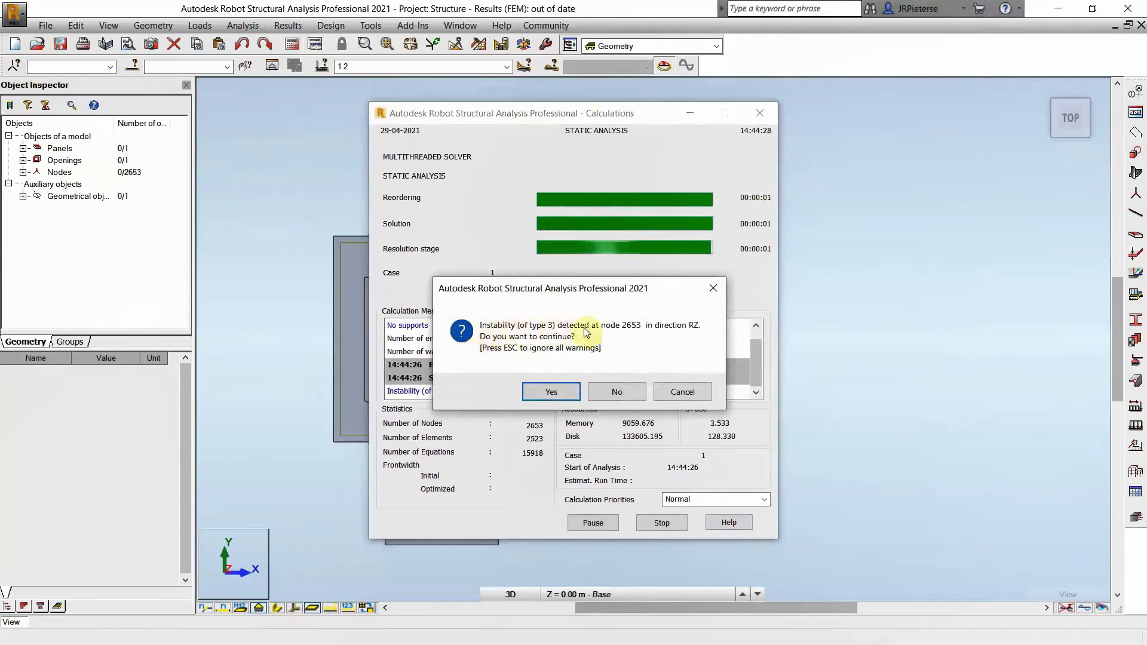
{"action": "left_click", "coordinate": [548, 392]}
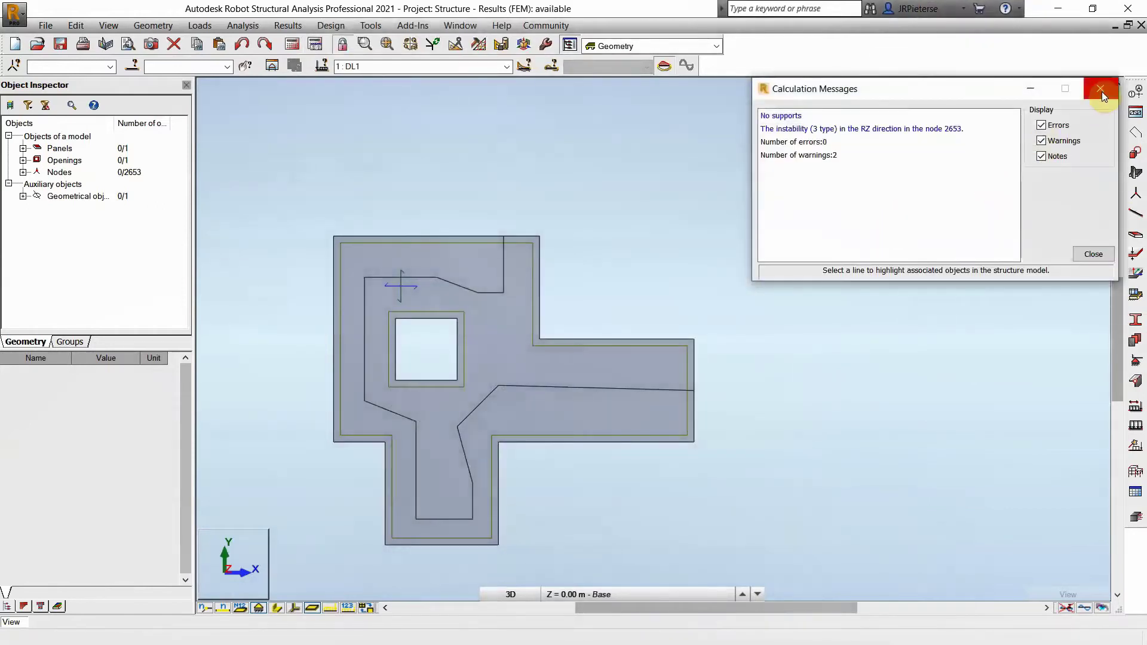
{"action": "left_click", "coordinate": [1101, 90]}
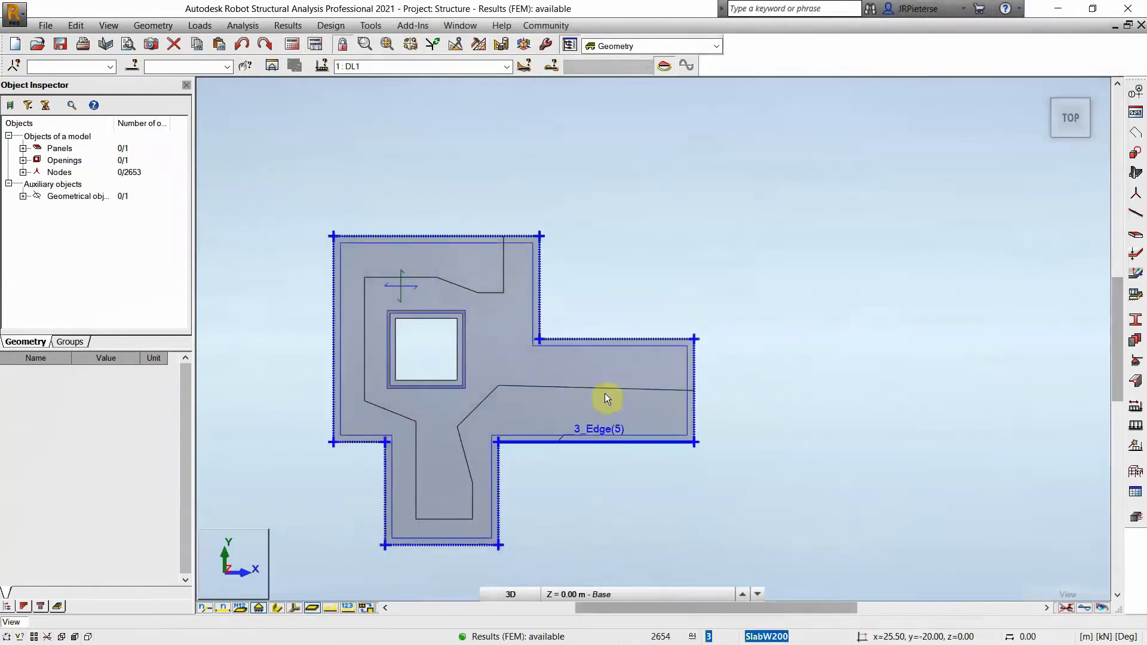
Show the slab isometrically with load case 2, Weight of Wall-E and Bug, including its load symbols and load values
{"action": "left_click", "coordinate": [1086, 133]}
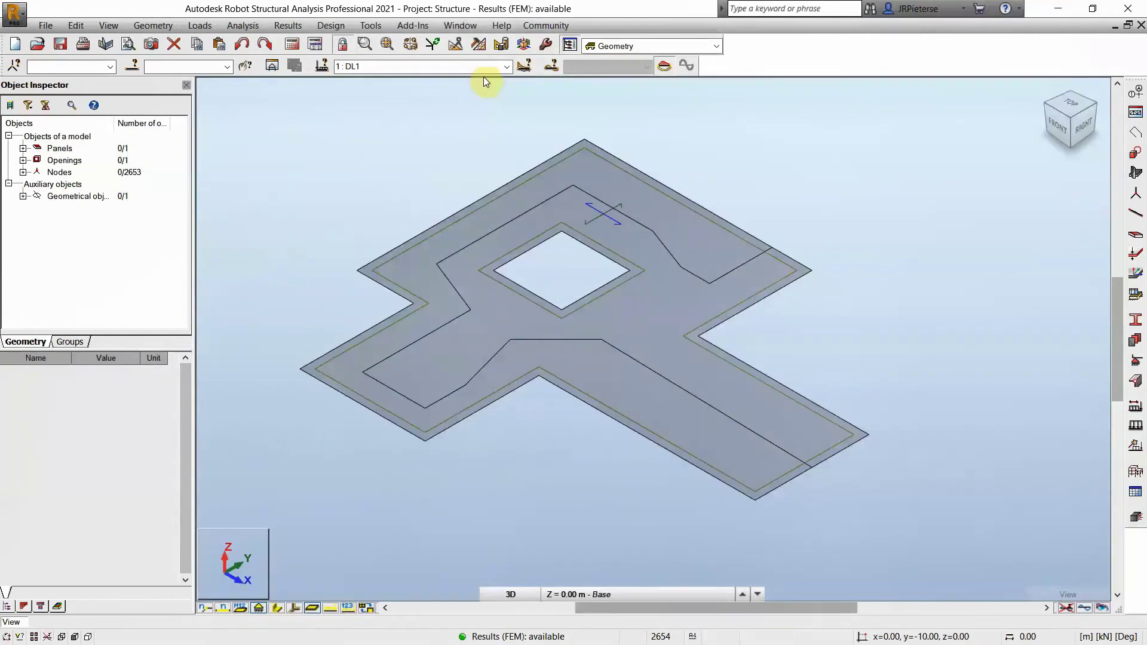
{"action": "left_click", "coordinate": [507, 66]}
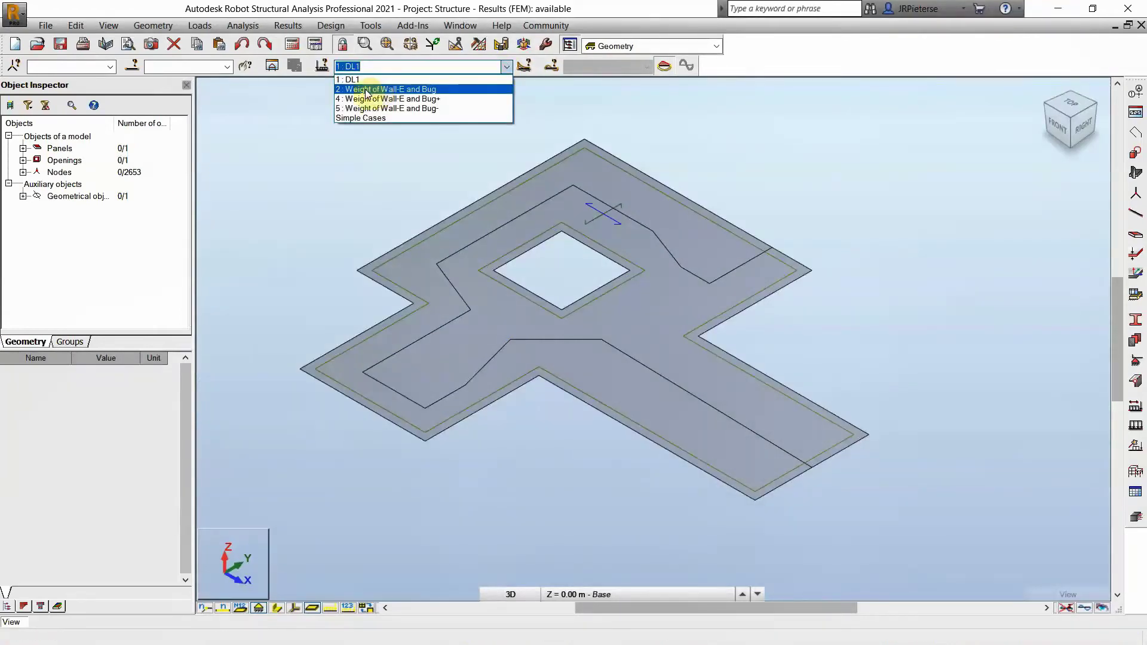
{"action": "left_click", "coordinate": [366, 89]}
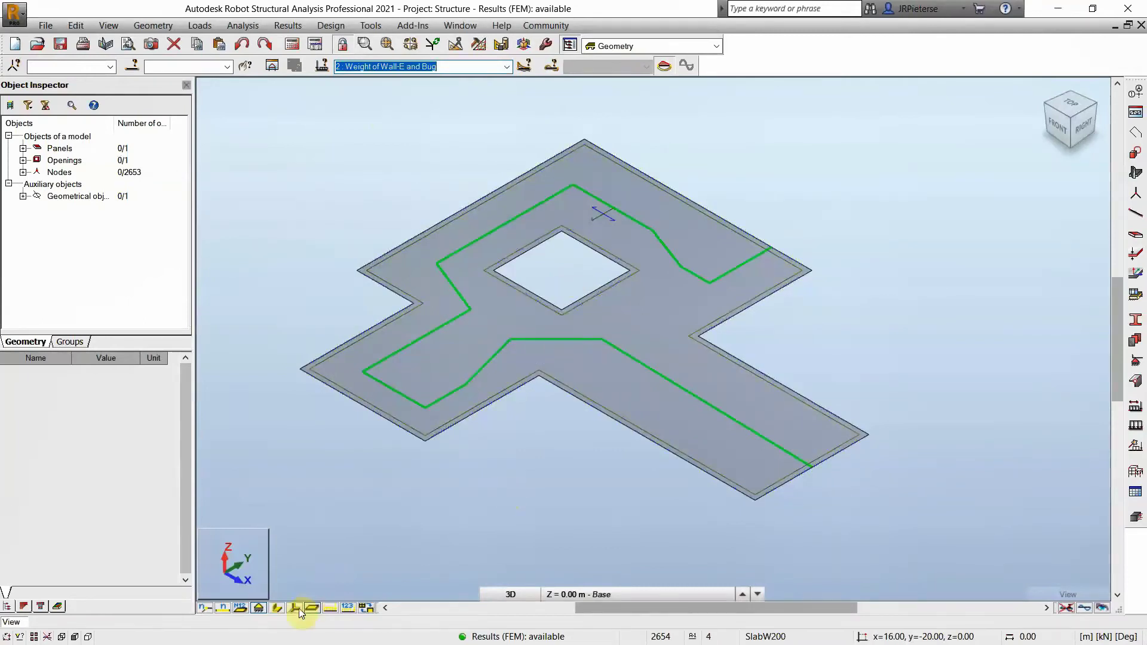
{"action": "left_click", "coordinate": [328, 608]}
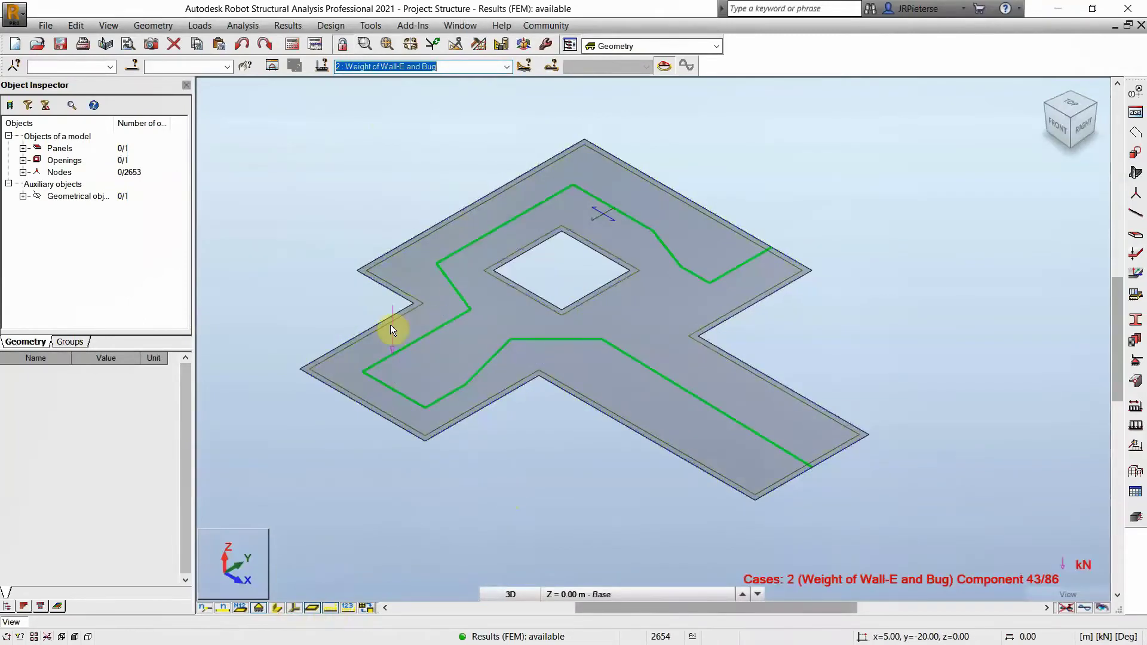
{"action": "left_click", "coordinate": [348, 609]}
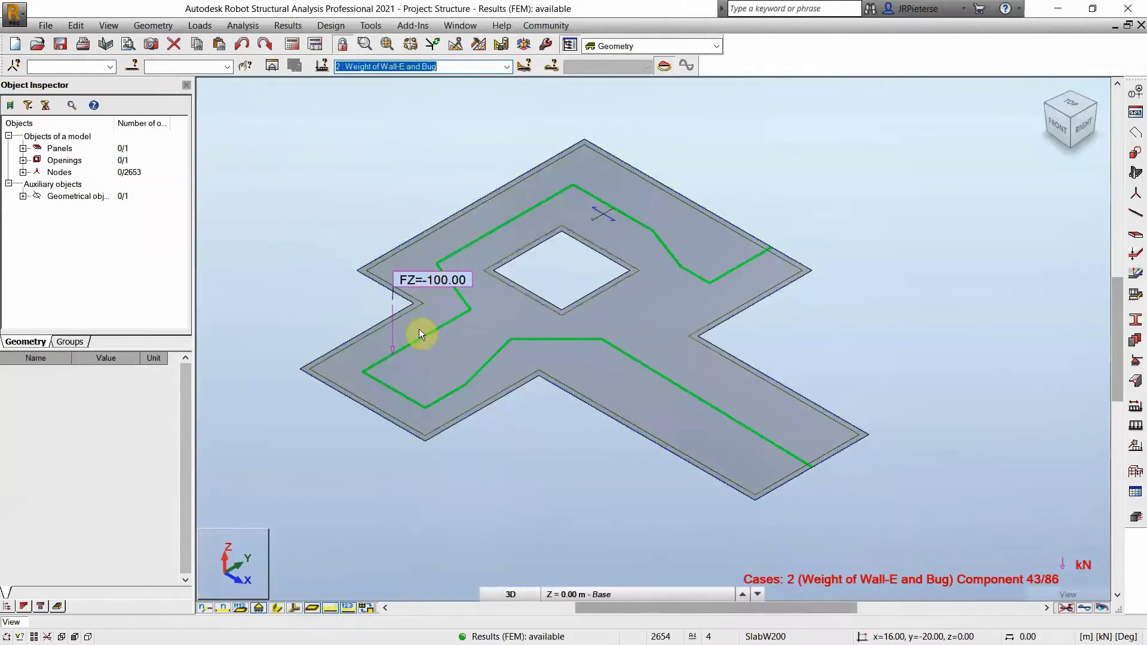
Turn on the display of all moving load attributes and automatically generated forces, and inspect the vehicle's loads near the lower arm's junction
{"action": "right_click", "coordinate": [529, 466]}
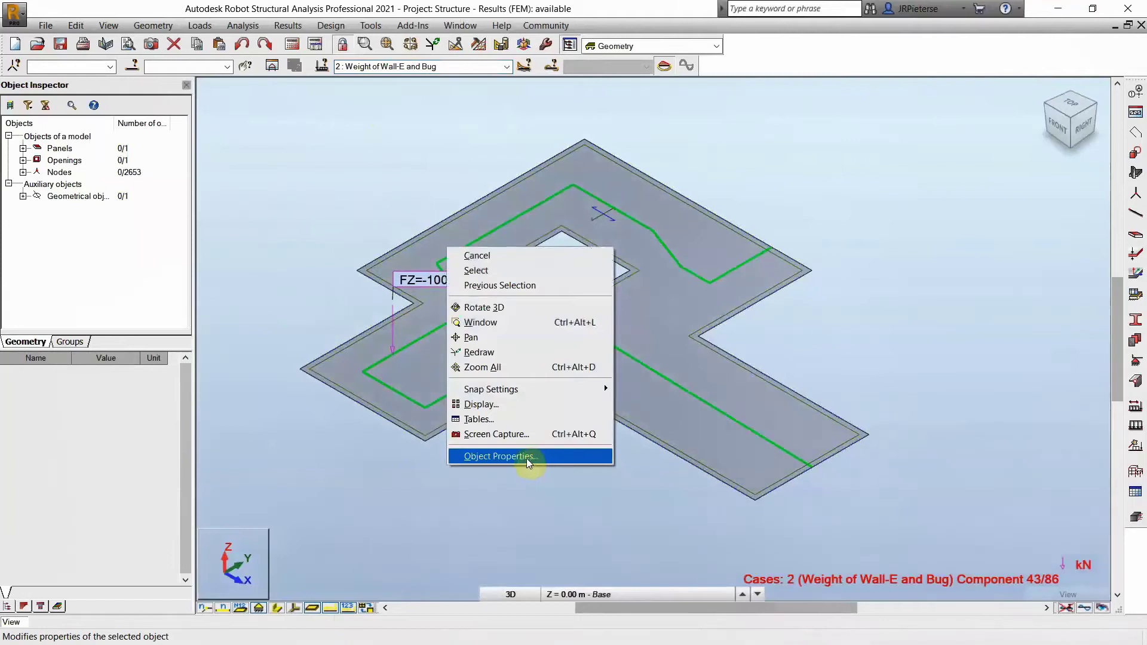
{"action": "left_click", "coordinate": [499, 404]}
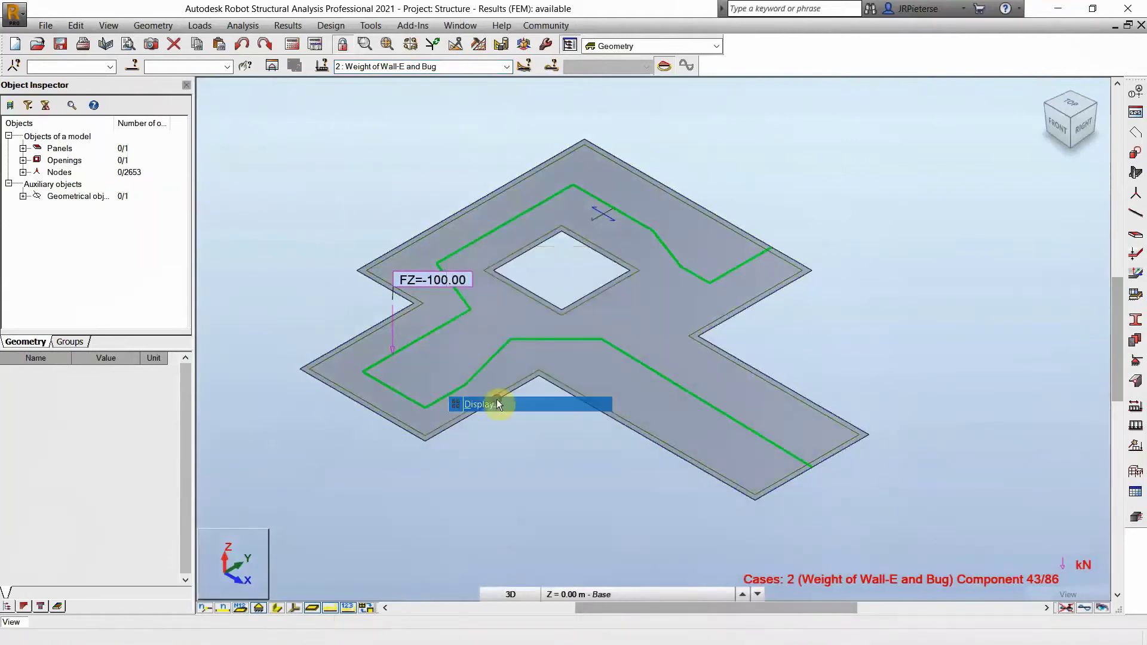
{"action": "left_click_drag", "start_coordinate": [239, 121], "coordinate": [737, 114]}
{"action": "left_click", "coordinate": [629, 213]}
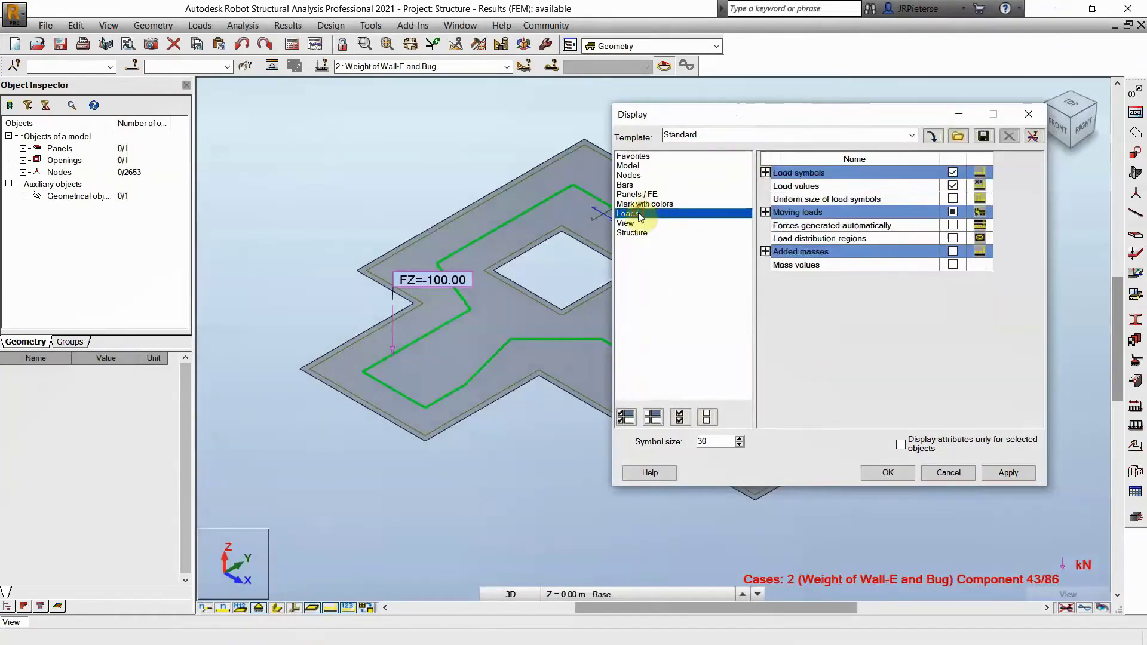
{"action": "left_click", "coordinate": [953, 212]}
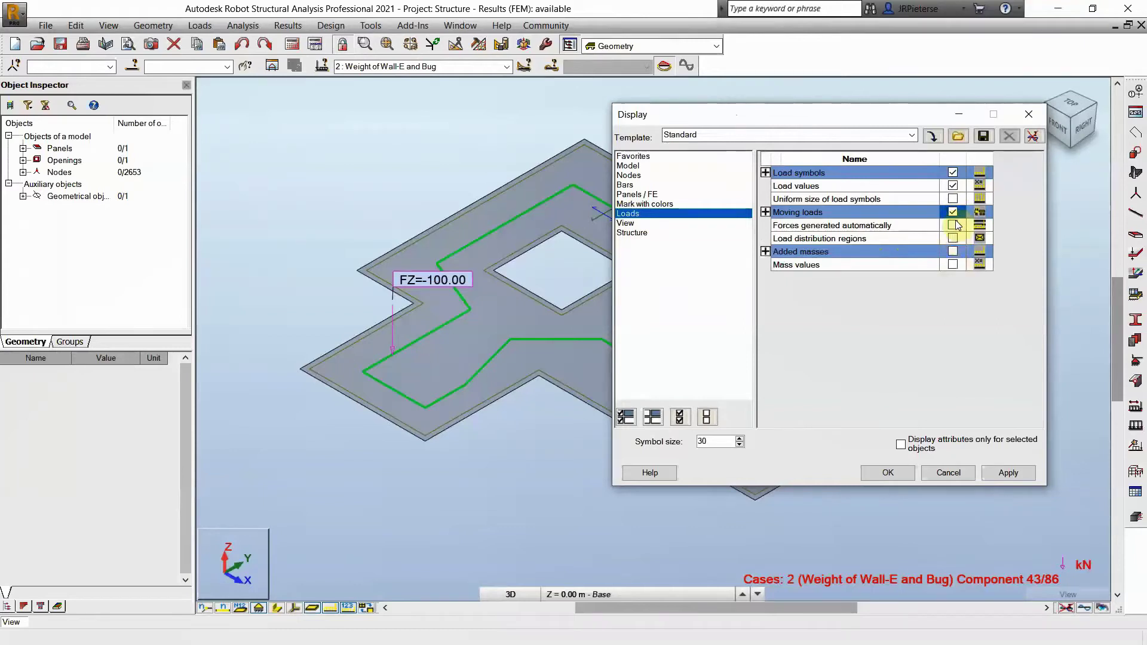
{"action": "left_click", "coordinate": [1007, 472]}
{"action": "scroll", "coordinate": [502, 310], "scroll_direction": "up", "scroll_amount": 2}
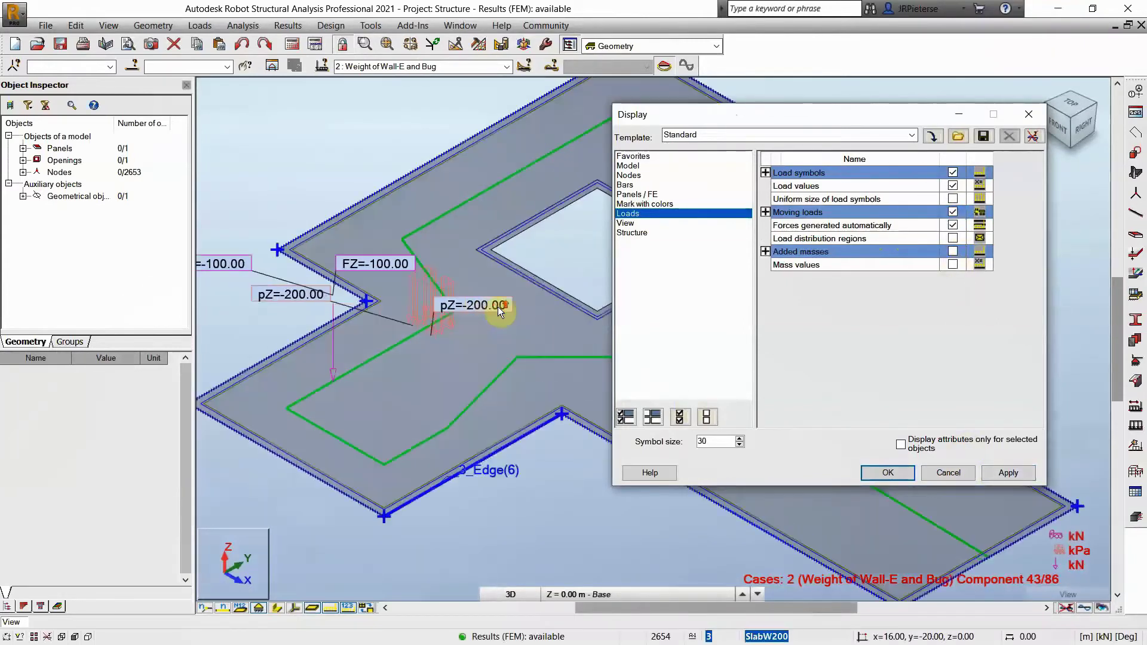
{"action": "scroll", "coordinate": [435, 306], "scroll_direction": "down", "scroll_amount": 2}
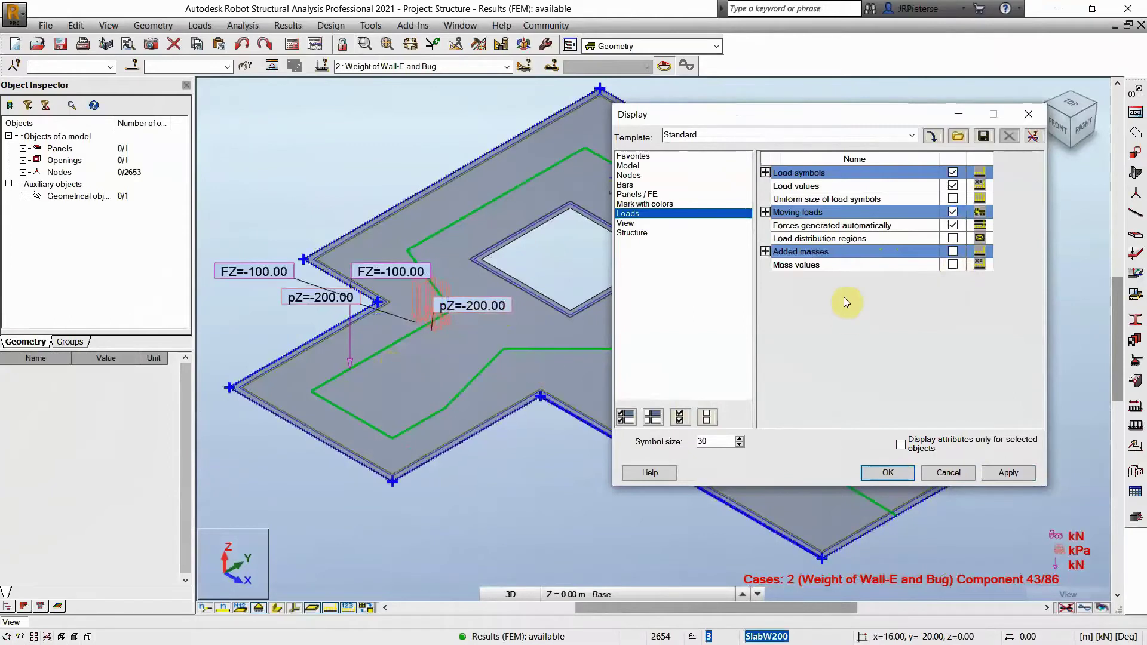
{"action": "left_click", "coordinate": [312, 293]}
{"action": "scroll", "coordinate": [442, 317], "scroll_direction": "up", "scroll_amount": 2}
{"action": "scroll", "coordinate": [422, 257], "scroll_direction": "down", "scroll_amount": 3}
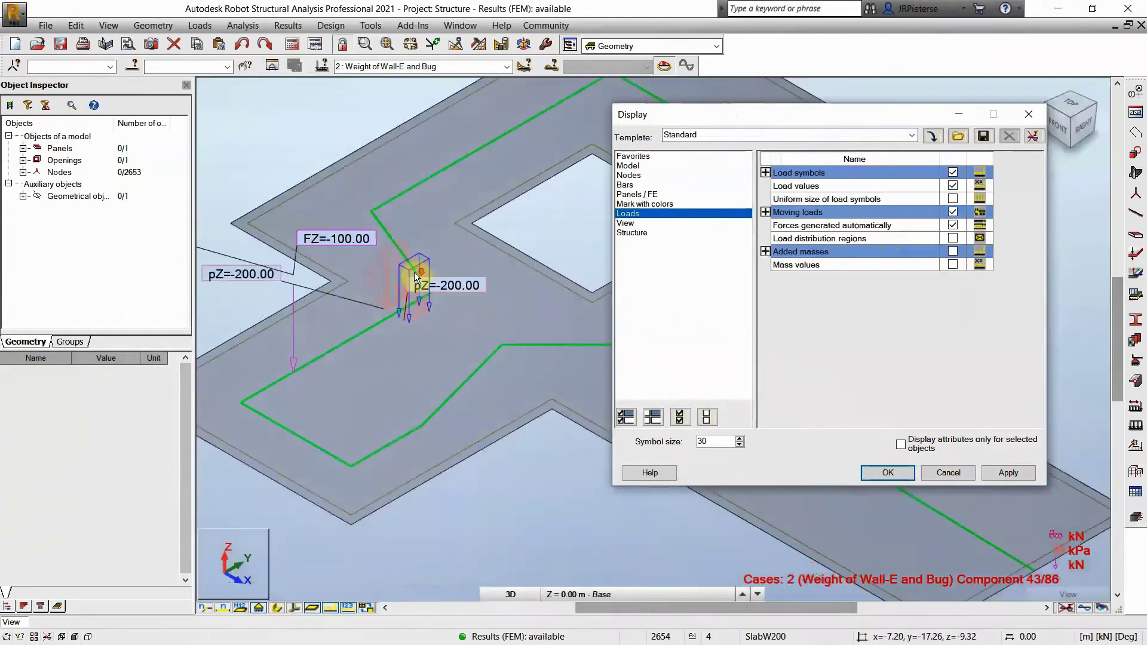
{"action": "left_click", "coordinate": [505, 321]}
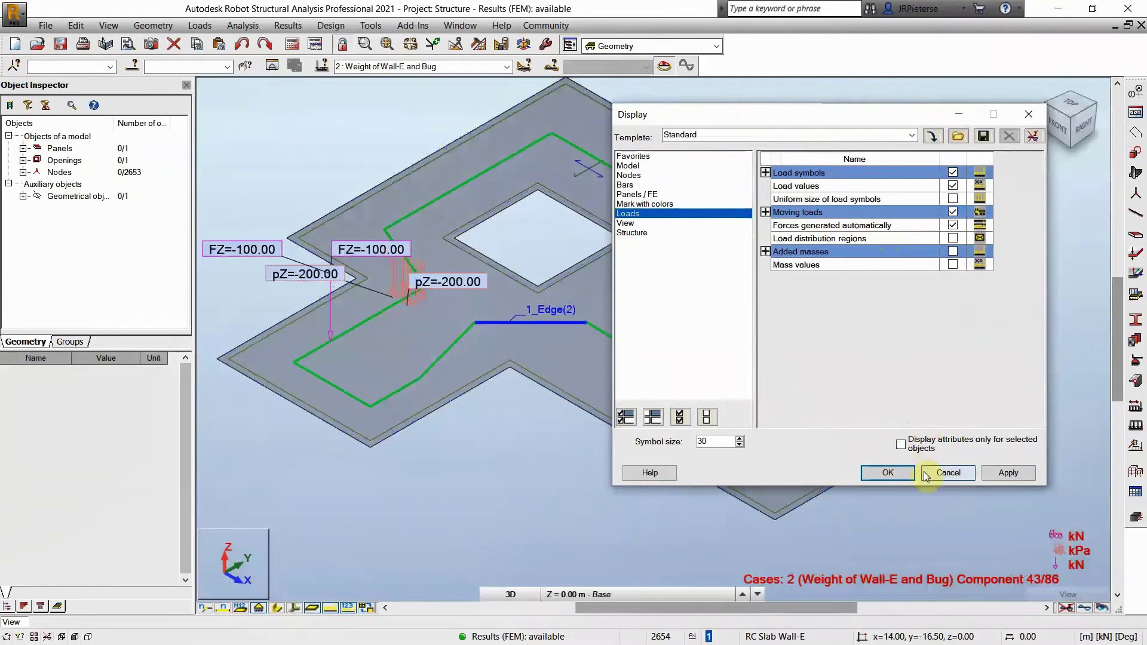
{"action": "left_click", "coordinate": [888, 473]}
Open the moving load's case components, step the vehicle back seven positions, and advance it to the final component, 86
{"action": "left_click", "coordinate": [429, 338]}
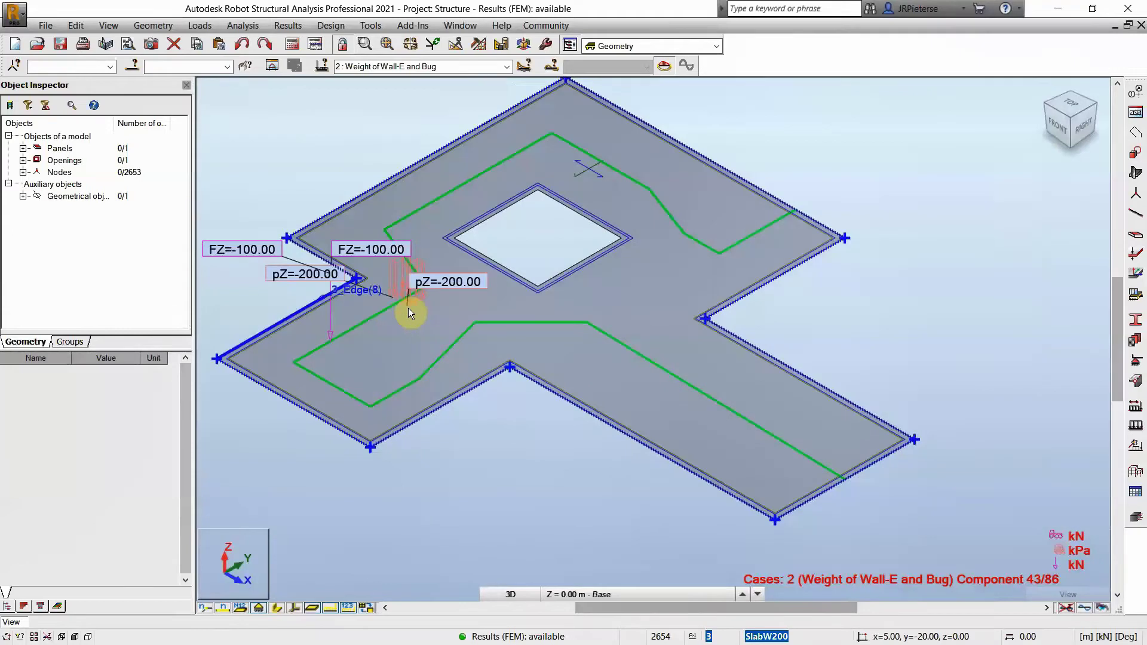
{"action": "left_click", "coordinate": [526, 66]}
{"action": "left_click_drag", "start_coordinate": [441, 80], "coordinate": [913, 140]}
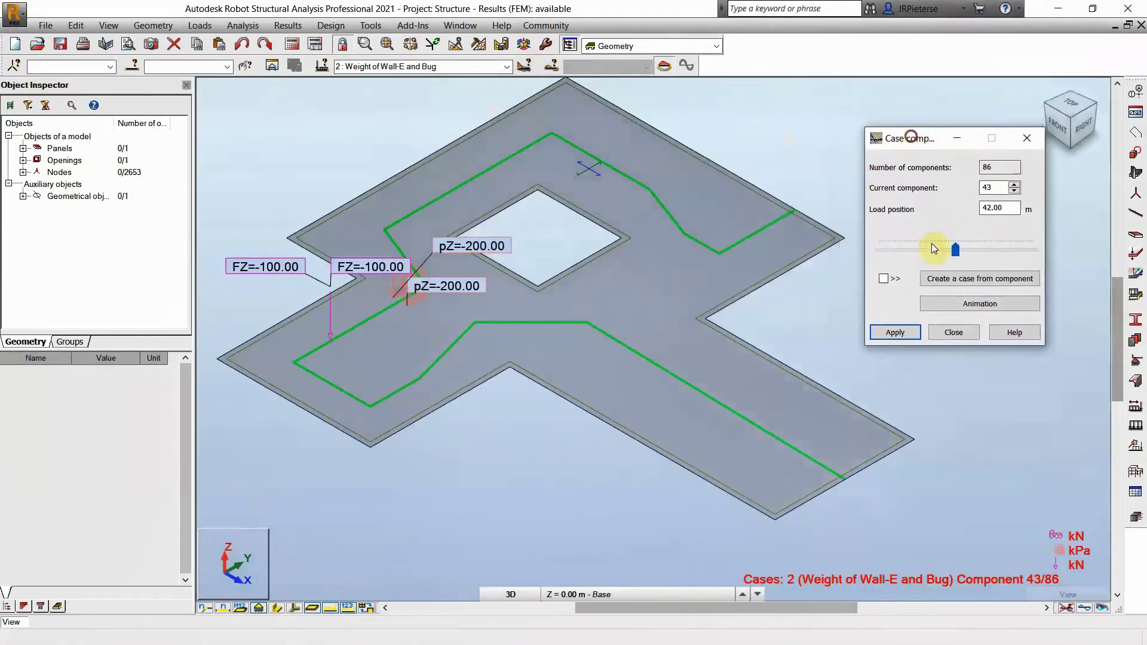
{"action": "left_click", "coordinate": [1015, 191]}
{"action": "left_click", "coordinate": [1015, 191]}
{"action": "left_click", "coordinate": [1015, 191]}
{"action": "left_click", "coordinate": [1015, 191]}
{"action": "left_click", "coordinate": [1015, 191]}
{"action": "left_click", "coordinate": [1015, 191]}
{"action": "left_click", "coordinate": [1015, 191]}
{"action": "left_click_drag", "start_coordinate": [944, 249], "coordinate": [1054, 255]}
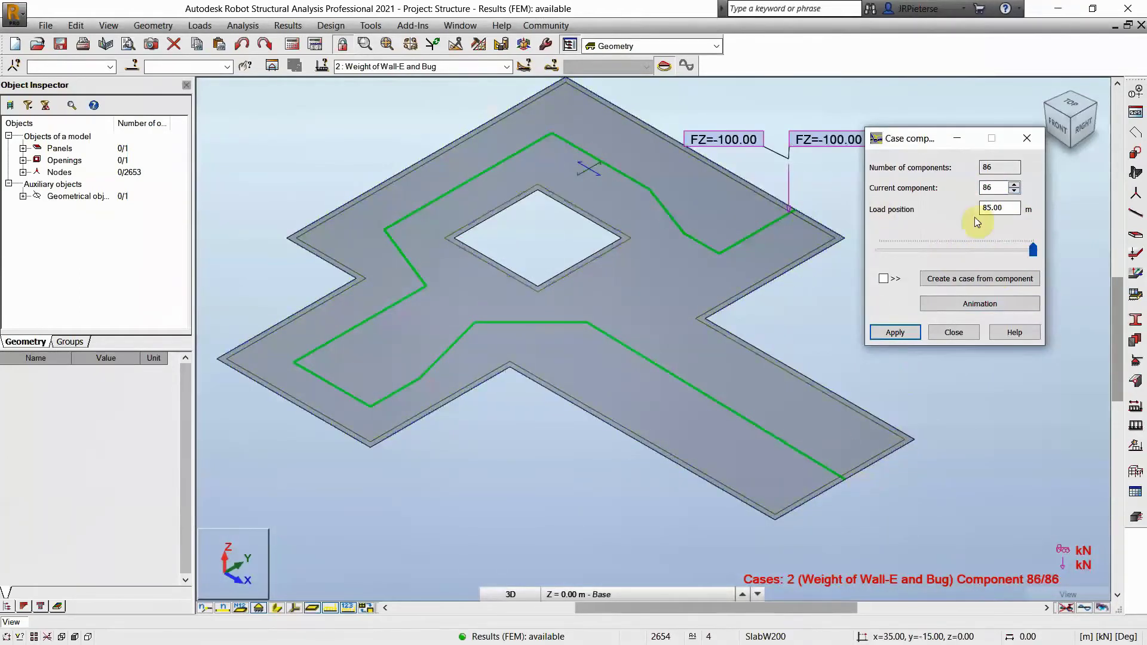
Step the vehicle backwards along the route from its end to component 38 and apply that position
{"action": "left_click", "coordinate": [1016, 189]}
{"action": "left_click", "coordinate": [1016, 189]}
{"action": "left_click", "coordinate": [1016, 189]}
{"action": "left_click", "coordinate": [1016, 188]}
{"action": "left_click", "coordinate": [1017, 189]}
{"action": "left_click", "coordinate": [1016, 188]}
{"action": "left_click", "coordinate": [1016, 189]}
{"action": "left_click", "coordinate": [1016, 189]}
{"action": "left_click", "coordinate": [1016, 189]}
{"action": "left_click", "coordinate": [1016, 189]}
{"action": "left_click", "coordinate": [1016, 189]}
{"action": "left_click", "coordinate": [1016, 188]}
{"action": "left_click", "coordinate": [1016, 189]}
{"action": "left_click", "coordinate": [1016, 188]}
{"action": "left_click", "coordinate": [1016, 189]}
{"action": "left_click", "coordinate": [1016, 189]}
{"action": "left_click", "coordinate": [1016, 189]}
{"action": "left_click", "coordinate": [1016, 189]}
{"action": "left_click", "coordinate": [1016, 189]}
{"action": "left_click", "coordinate": [1016, 189]}
{"action": "left_click", "coordinate": [1016, 188]}
{"action": "left_click", "coordinate": [1016, 189]}
{"action": "left_click", "coordinate": [1016, 189]}
{"action": "left_click", "coordinate": [1016, 189]}
{"action": "left_click", "coordinate": [1016, 189]}
{"action": "left_click", "coordinate": [1016, 189]}
{"action": "left_click", "coordinate": [1016, 188]}
{"action": "left_click", "coordinate": [1016, 189]}
{"action": "left_click", "coordinate": [1015, 191]}
{"action": "left_click", "coordinate": [1015, 190]}
{"action": "left_click", "coordinate": [1015, 190]}
{"action": "left_click", "coordinate": [1015, 191]}
{"action": "left_click", "coordinate": [1015, 190]}
{"action": "left_click", "coordinate": [1015, 191]}
{"action": "left_click", "coordinate": [1015, 190]}
{"action": "left_click", "coordinate": [1015, 190]}
{"action": "left_click", "coordinate": [1015, 191]}
{"action": "left_click", "coordinate": [1015, 191]}
{"action": "left_click", "coordinate": [1015, 191]}
{"action": "left_click", "coordinate": [1015, 190]}
{"action": "key", "text": "Down"}
{"action": "key", "text": "Down"}
{"action": "key", "text": "Down"}
{"action": "key", "text": "Down"}
{"action": "key", "text": "Down"}
{"action": "key", "text": "Down"}
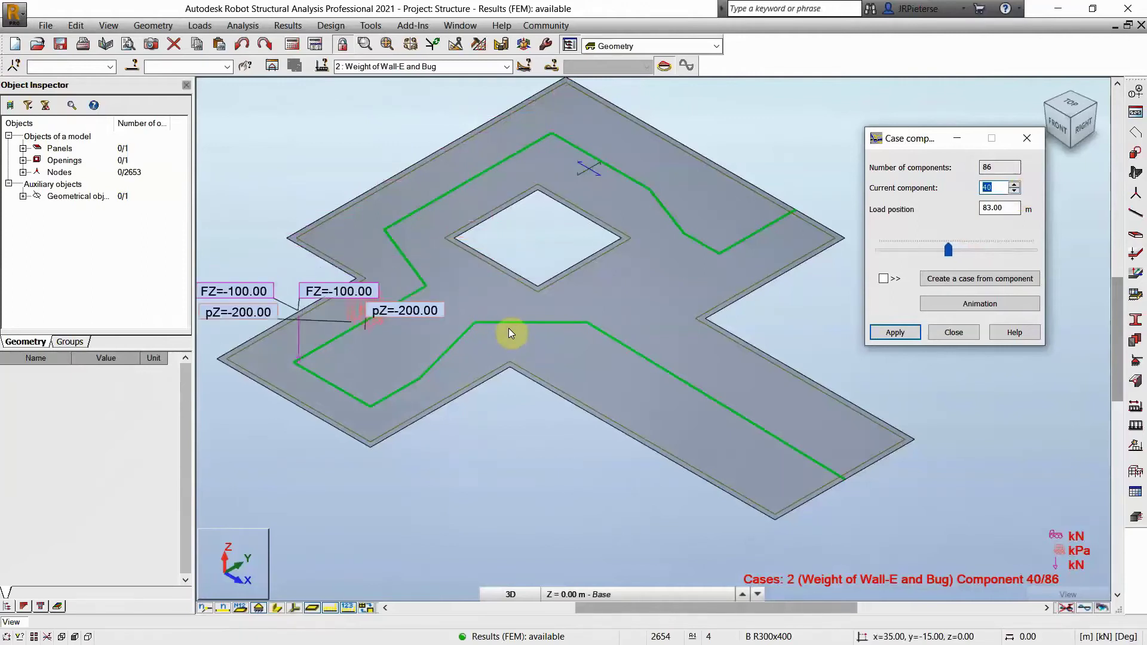
{"action": "key", "text": "Down"}
{"action": "key", "text": "Down"}
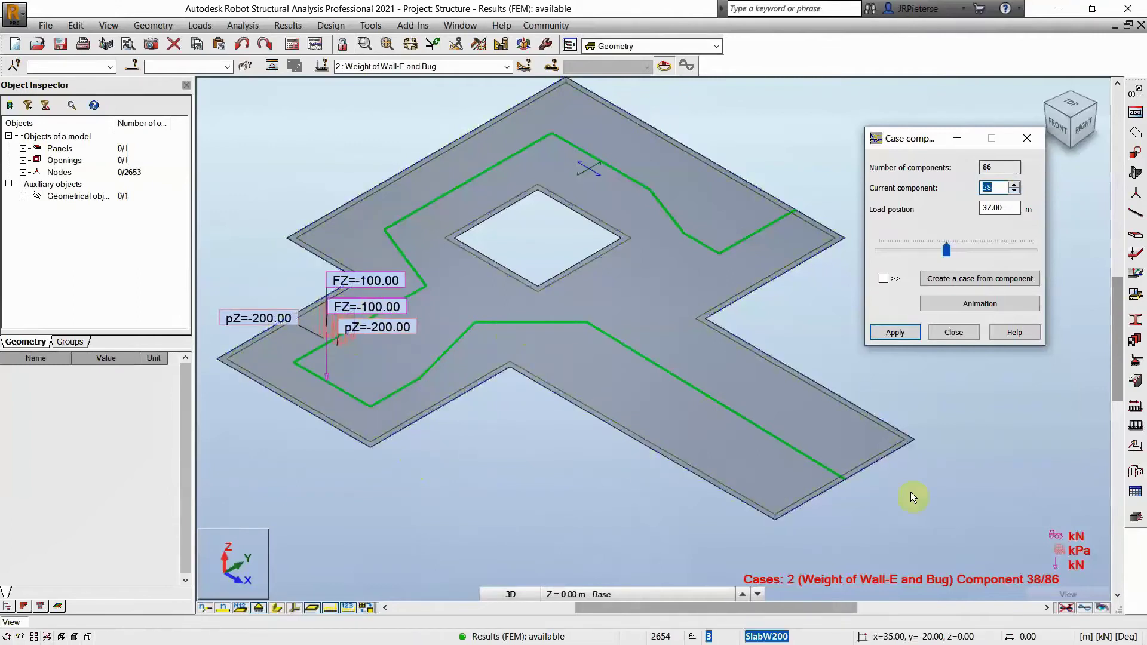
{"action": "left_click", "coordinate": [895, 332]}
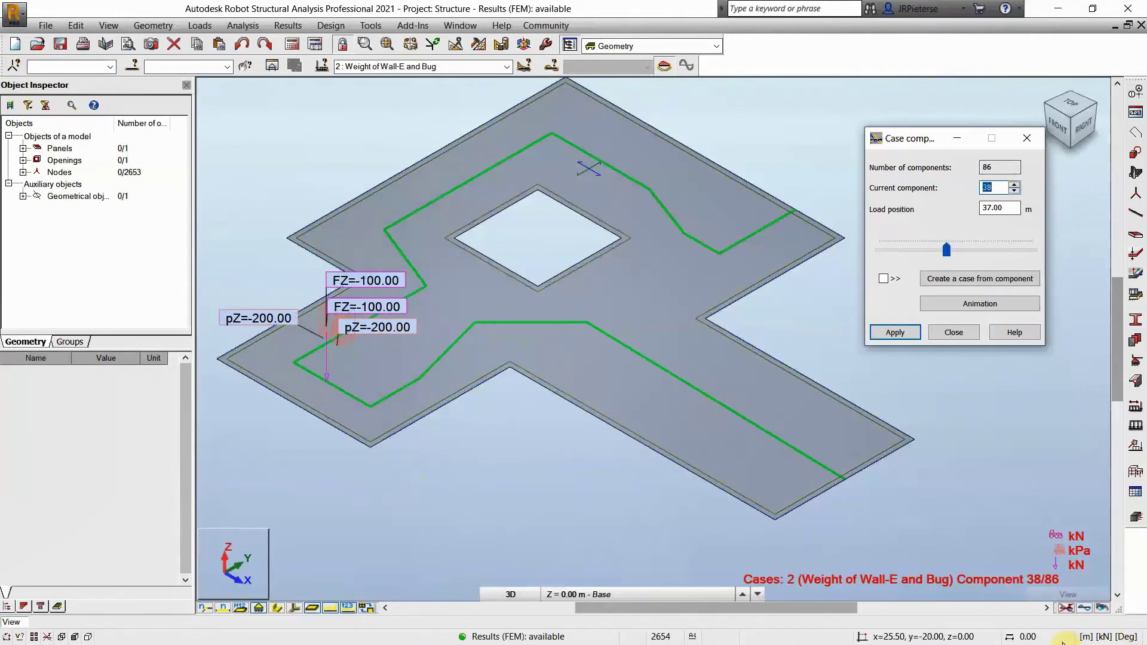
Show the slab's finite element mesh together with its deformed shape under the vehicle load
{"action": "left_click", "coordinate": [1084, 608]}
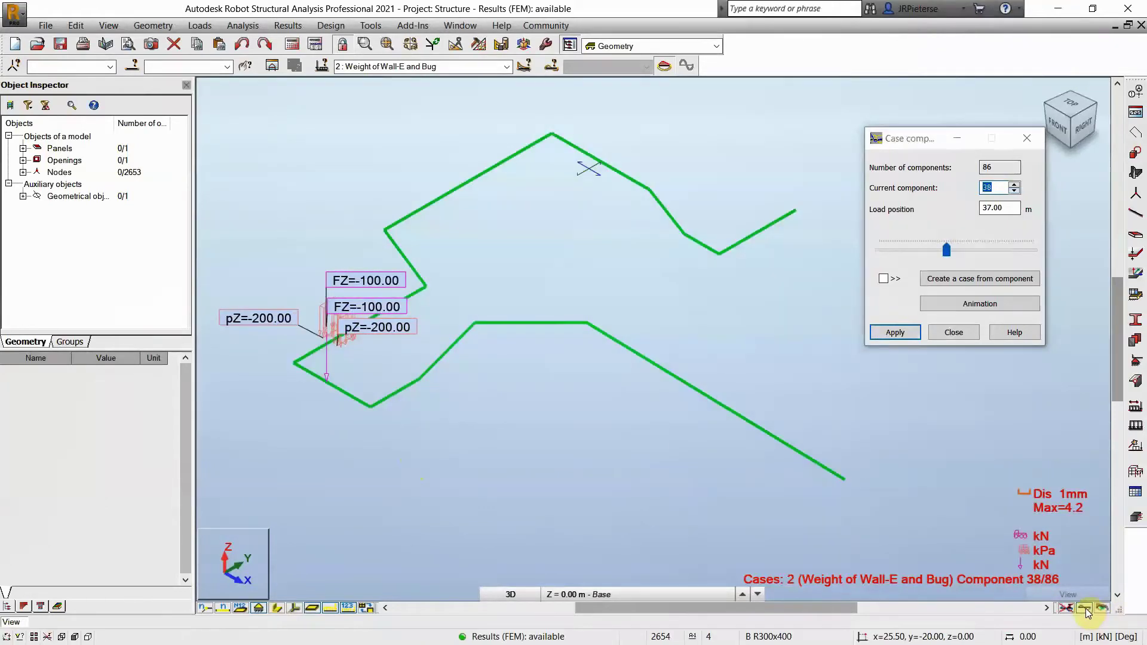
{"action": "left_click", "coordinate": [1085, 608]}
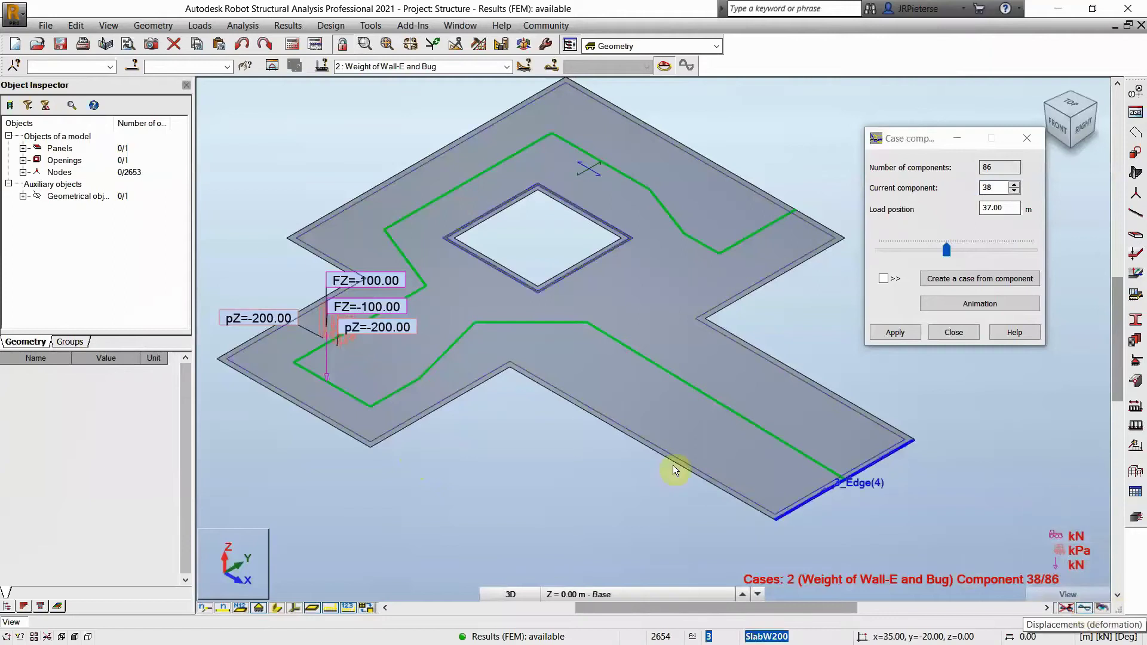
{"action": "left_click", "coordinate": [367, 608]}
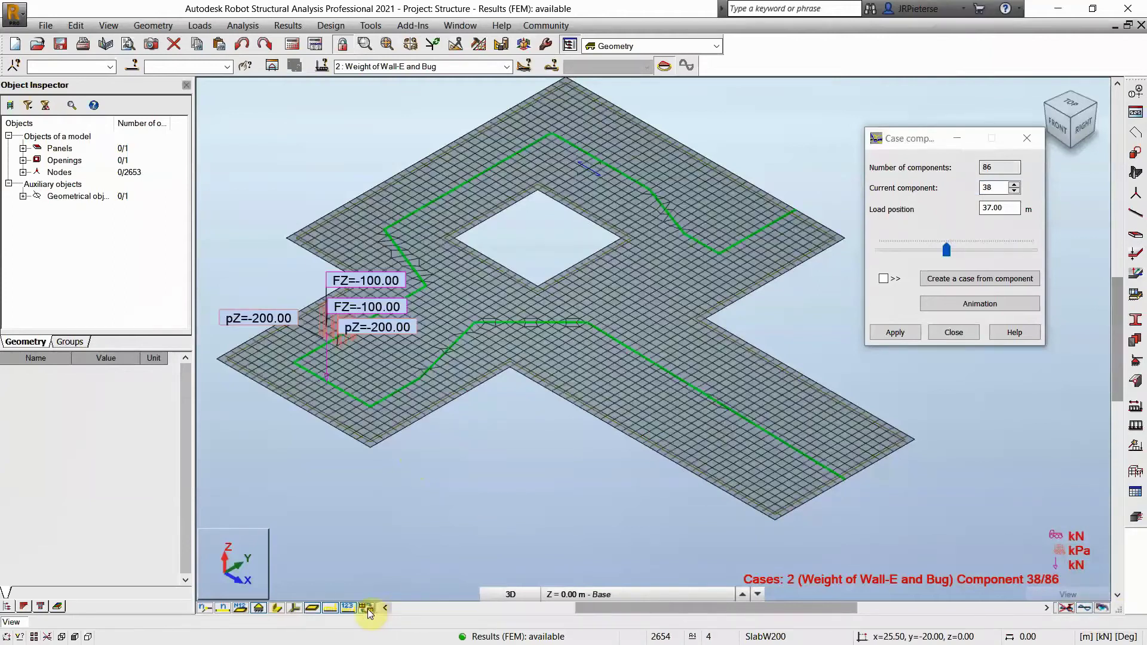
{"action": "left_click", "coordinate": [1083, 608]}
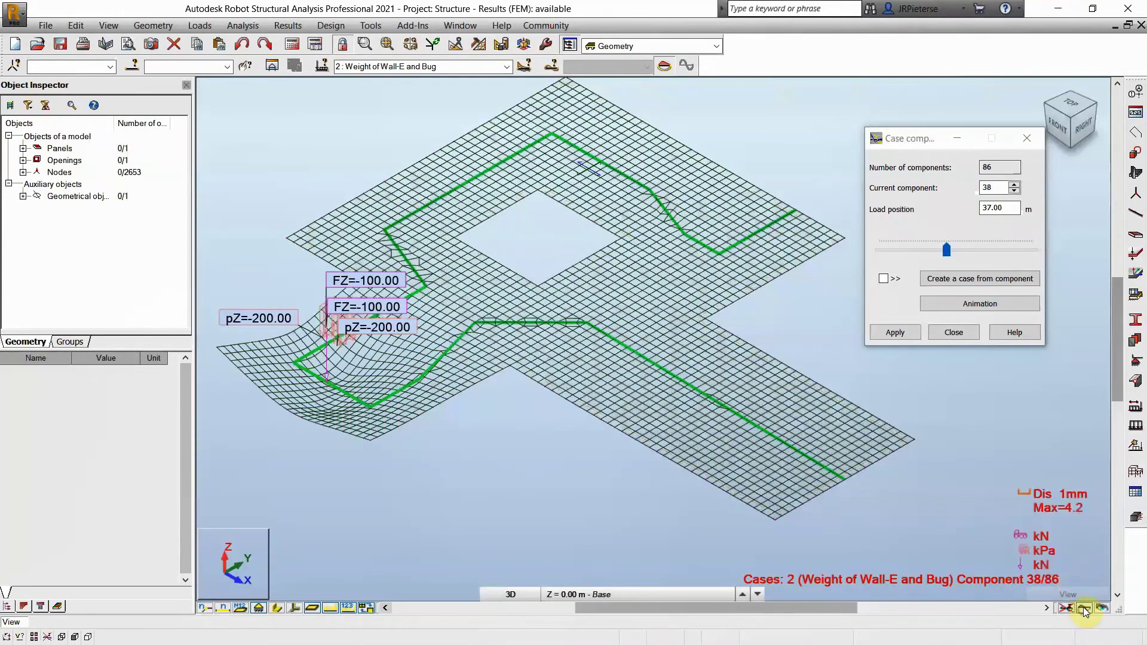
Advance the vehicle along the route from component 38 to component 67 with the slab's deformed mesh displayed
{"action": "left_click", "coordinate": [1014, 185]}
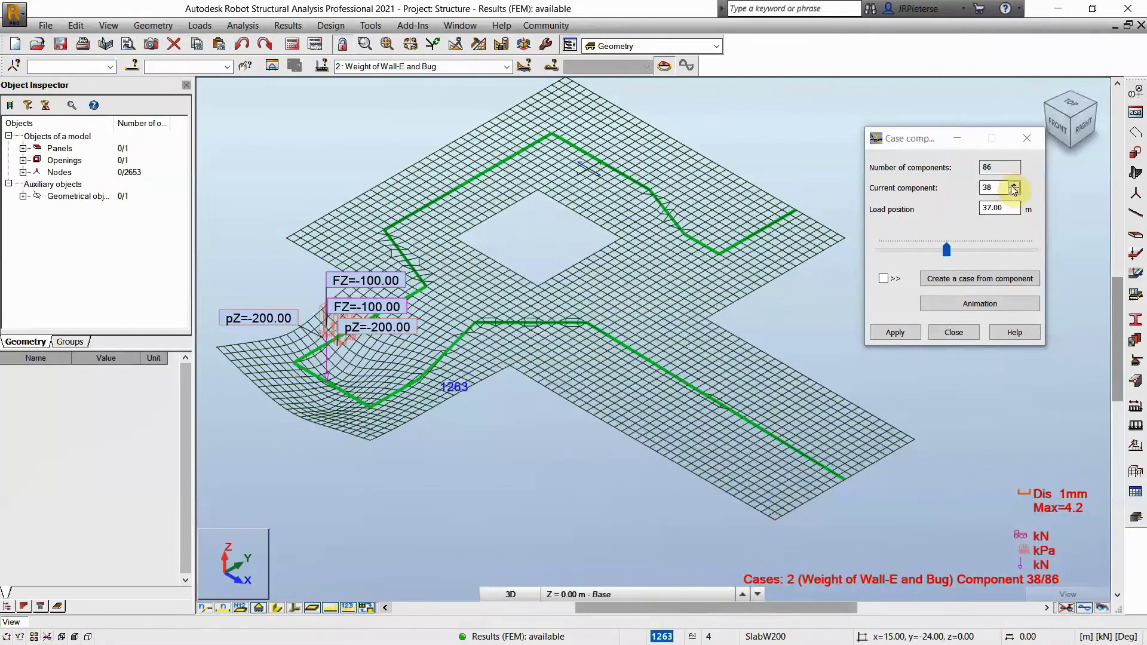
{"action": "left_click", "coordinate": [1014, 185]}
{"action": "left_click", "coordinate": [1015, 186]}
{"action": "left_click", "coordinate": [1014, 186]}
{"action": "left_click", "coordinate": [1014, 185]}
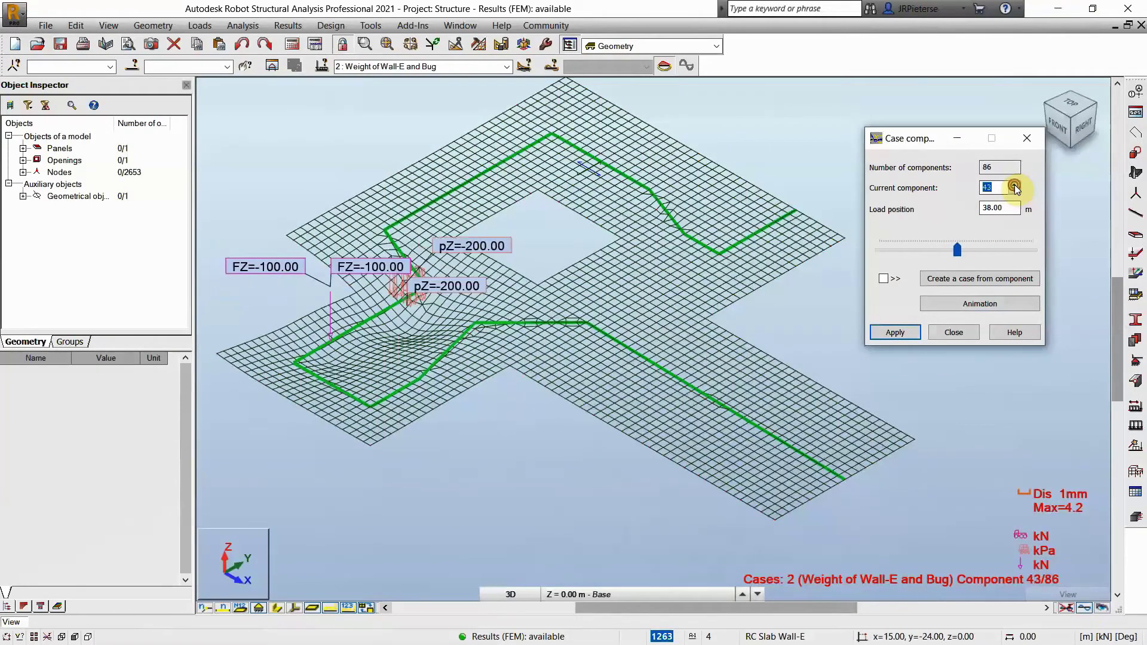
{"action": "left_click", "coordinate": [1015, 186]}
{"action": "left_click", "coordinate": [1014, 185]}
{"action": "left_click", "coordinate": [1014, 186]}
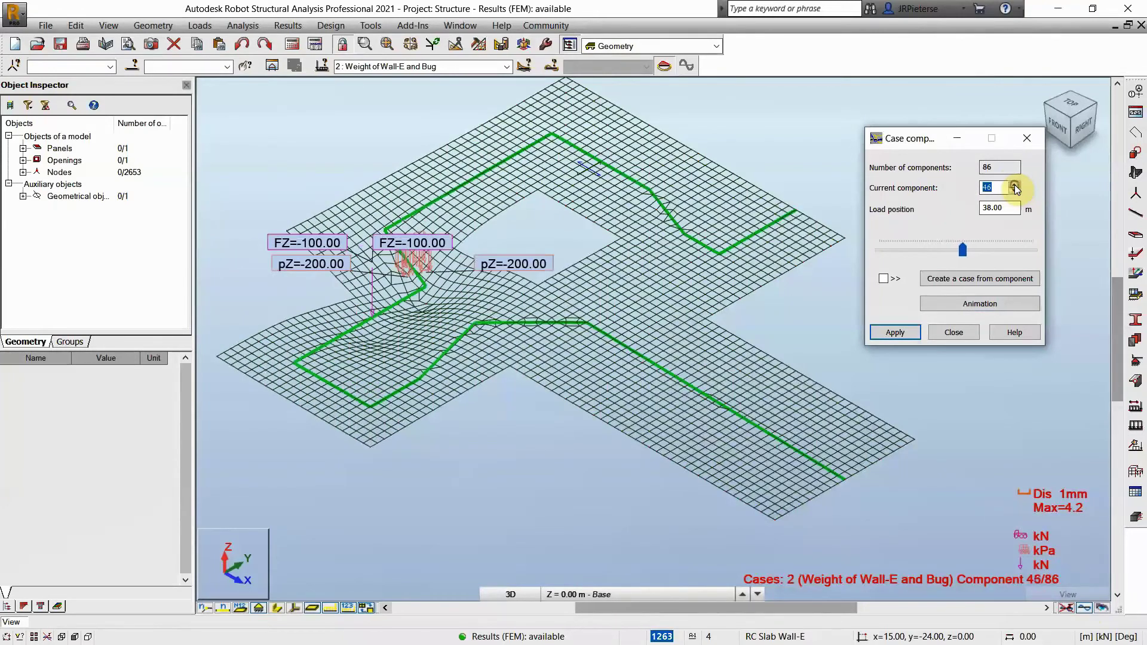
{"action": "left_click", "coordinate": [1015, 186]}
{"action": "left_click", "coordinate": [1015, 186]}
{"action": "left_click", "coordinate": [1014, 186]}
{"action": "left_click", "coordinate": [1014, 186]}
{"action": "left_click", "coordinate": [1014, 186]}
{"action": "left_click", "coordinate": [1014, 185]}
{"action": "left_click", "coordinate": [1014, 186]}
{"action": "left_click", "coordinate": [1015, 185]}
{"action": "left_click", "coordinate": [1015, 186]}
{"action": "left_click", "coordinate": [1015, 185]}
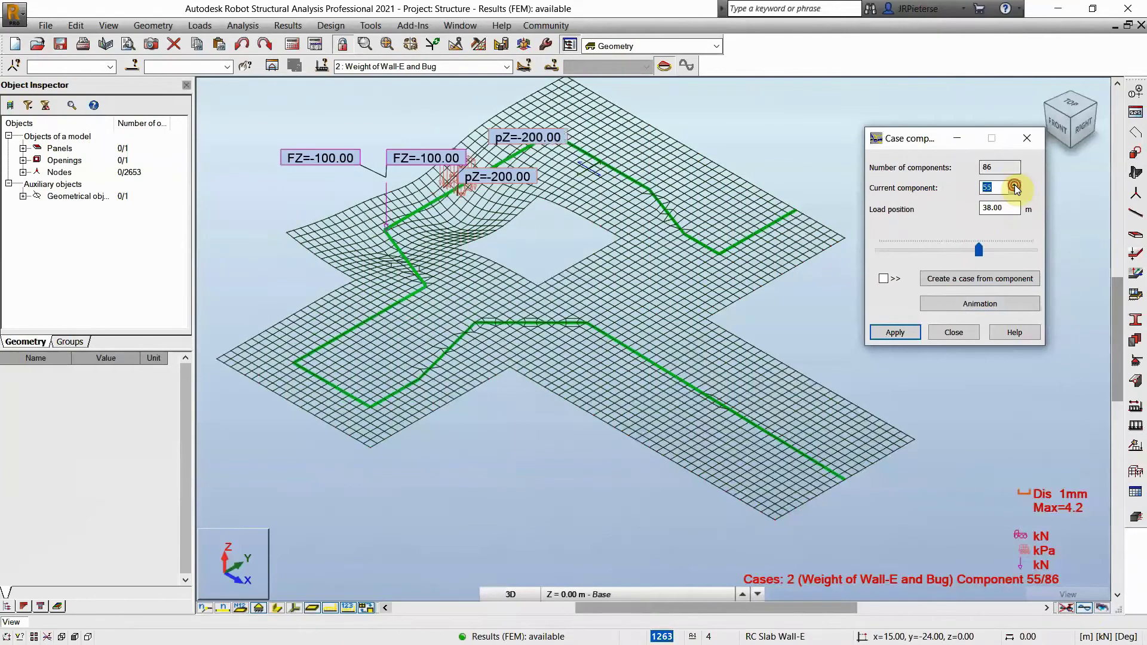
{"action": "left_click", "coordinate": [1014, 186]}
{"action": "left_click", "coordinate": [1015, 186]}
{"action": "left_click", "coordinate": [1015, 186]}
{"action": "left_click", "coordinate": [1015, 186]}
{"action": "left_click", "coordinate": [1014, 186]}
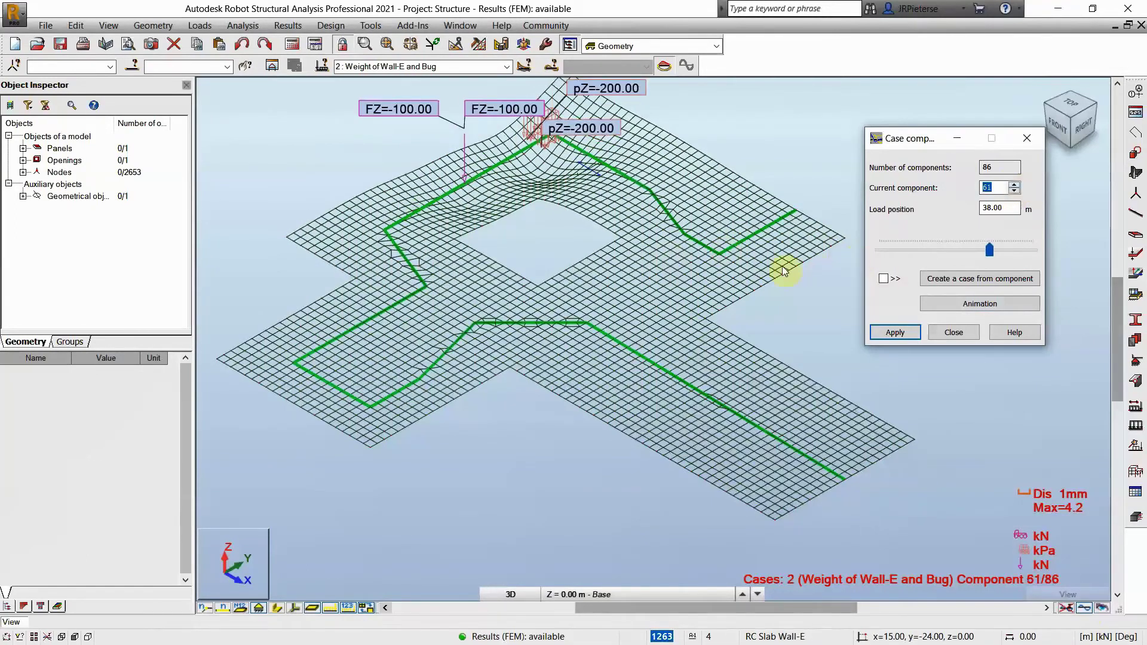
{"action": "key", "text": "Up"}
{"action": "key", "text": "Up"}
{"action": "key", "text": "Up"}
{"action": "key", "text": "Up"}
{"action": "key", "text": "Up"}
{"action": "key", "text": "Up"}
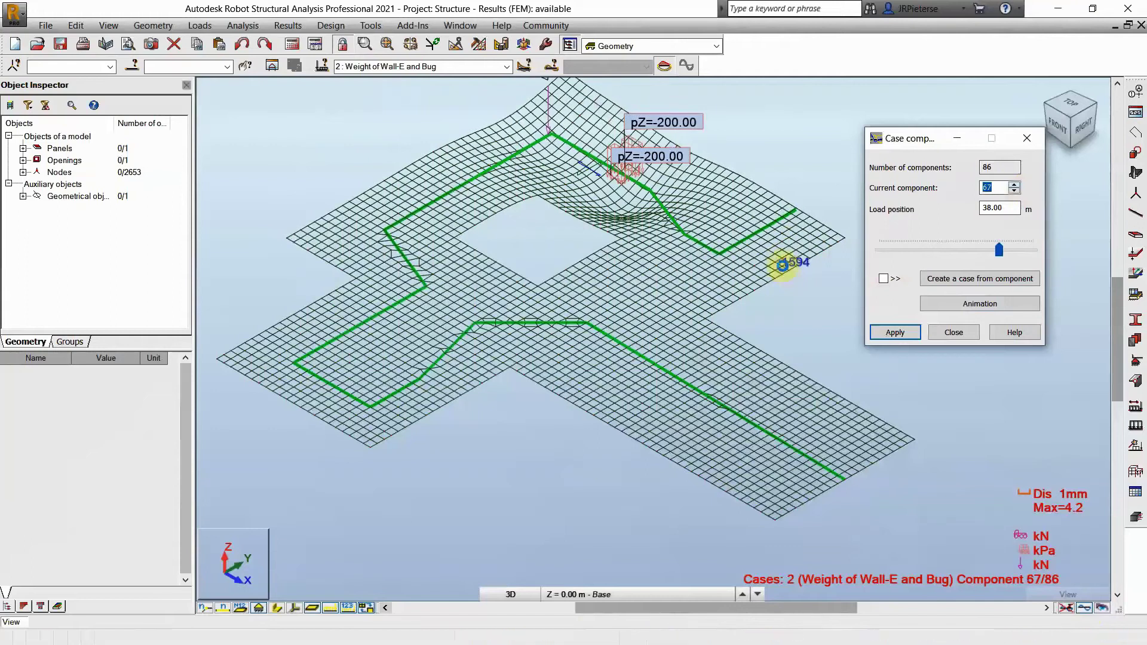
Open the moving load's animation settings, review the component range and frame rate, and close them
{"action": "left_click", "coordinate": [983, 308]}
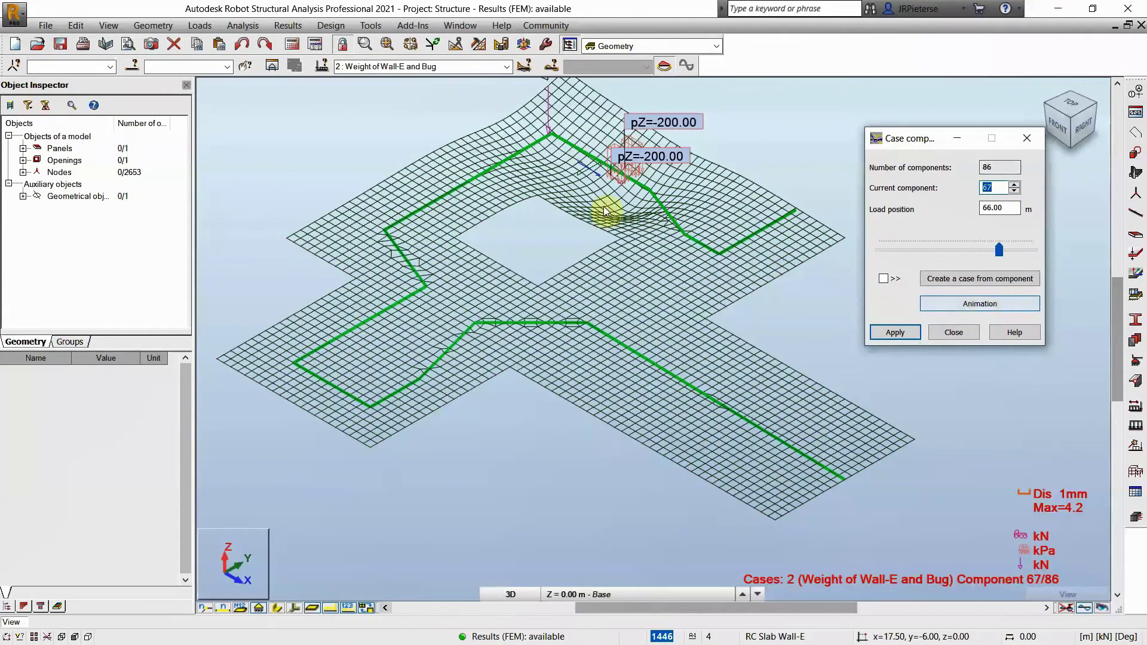
{"action": "left_click", "coordinate": [954, 303]}
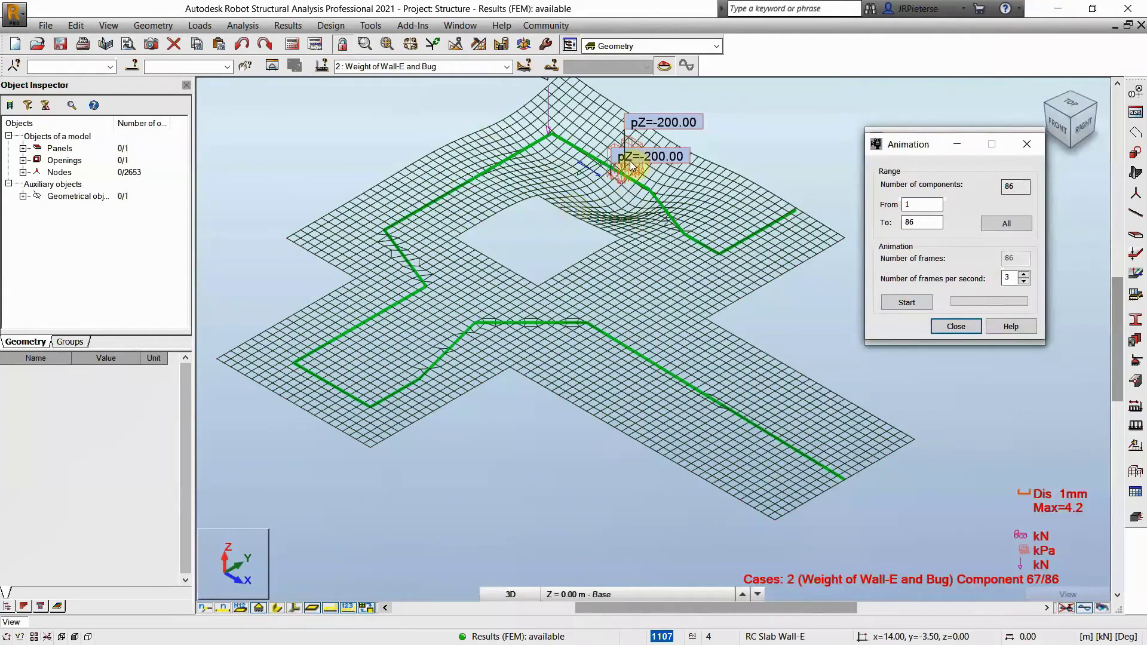
{"action": "left_click", "coordinate": [957, 327]}
{"action": "left_click", "coordinate": [969, 304]}
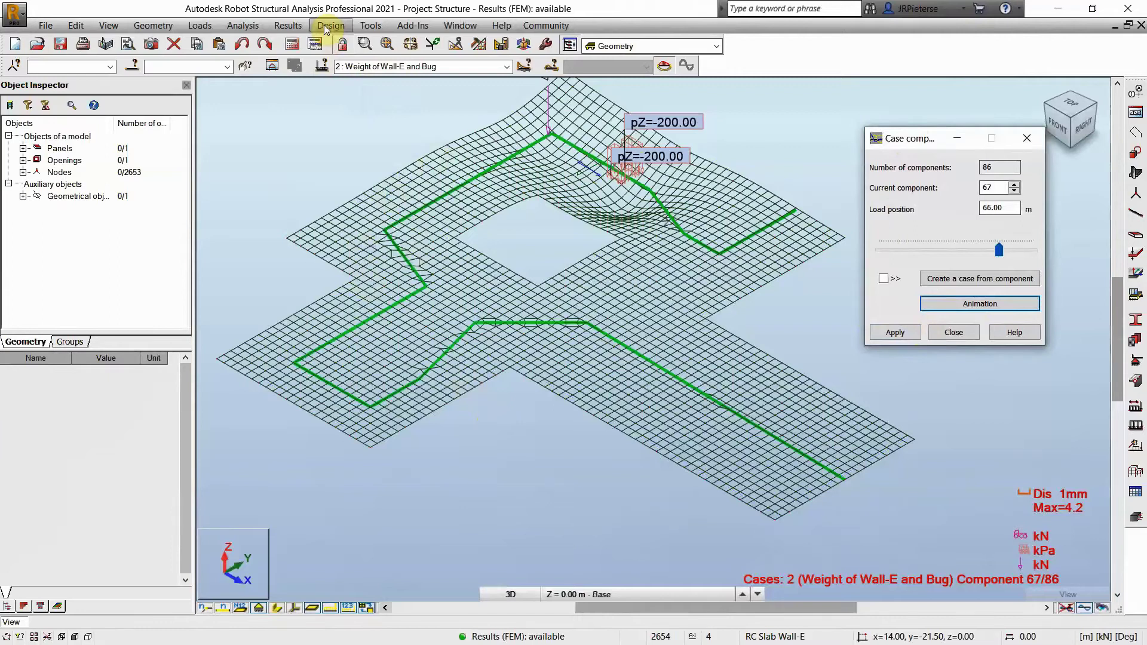
Open the result maps beside the case components and display the slab's xx moment map for component 67
{"action": "left_click", "coordinate": [289, 26]}
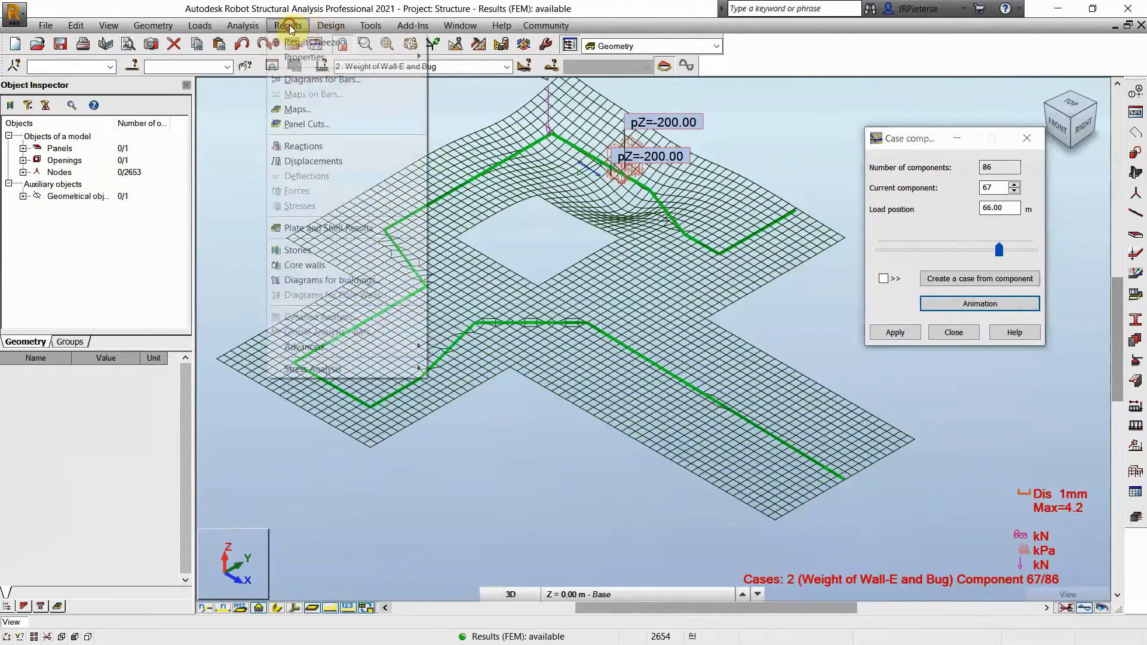
{"action": "left_click", "coordinate": [300, 110]}
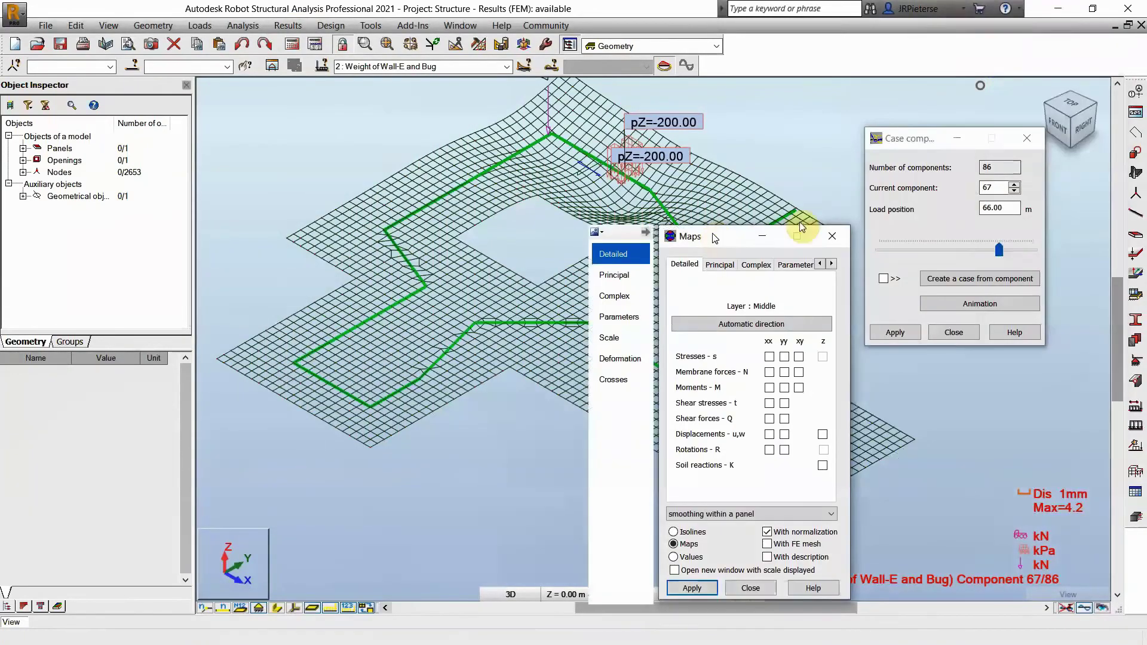
{"action": "left_click_drag", "start_coordinate": [908, 144], "coordinate": [243, 104]}
{"action": "scroll", "coordinate": [572, 238], "scroll_direction": "down", "scroll_amount": 2}
{"action": "left_click_drag", "start_coordinate": [865, 228], "coordinate": [896, 111]}
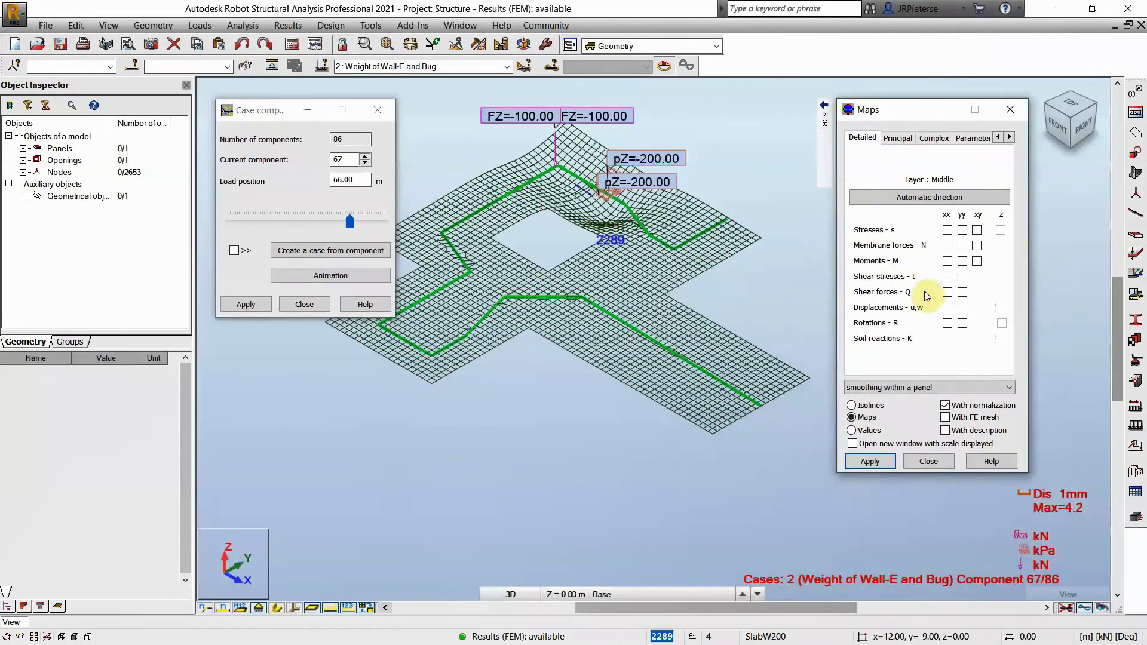
{"action": "left_click", "coordinate": [949, 264]}
{"action": "left_click", "coordinate": [876, 460]}
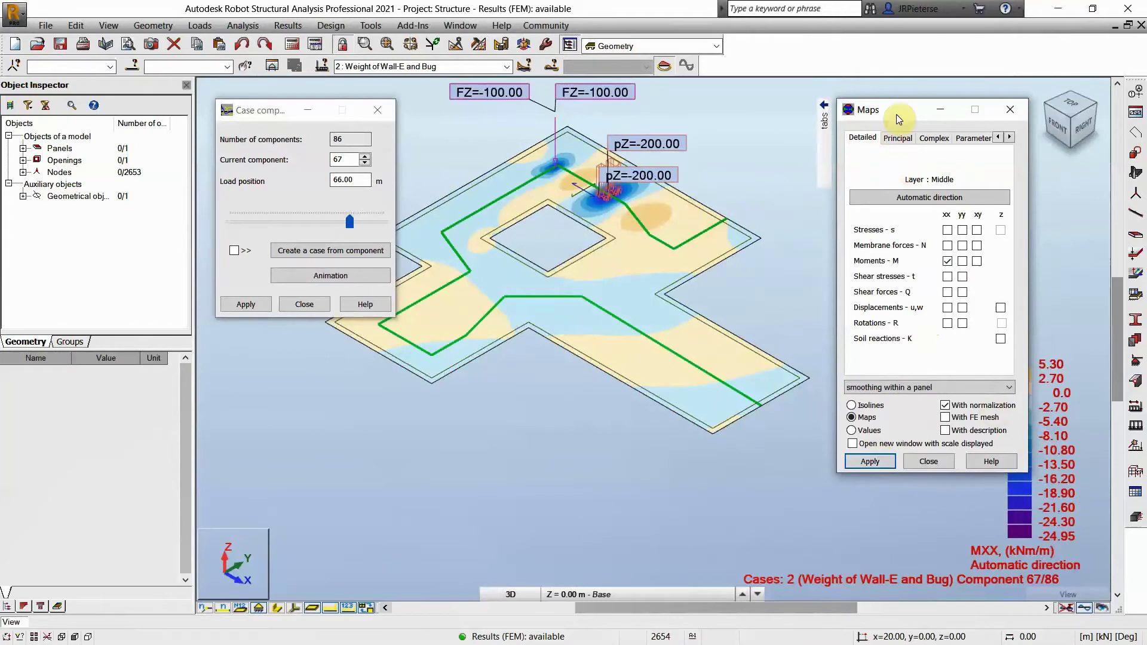
Step the moving load case back to component 47 to examine the slab's Mxx moment map along the route
{"action": "left_click_drag", "start_coordinate": [896, 113], "coordinate": [868, 94]}
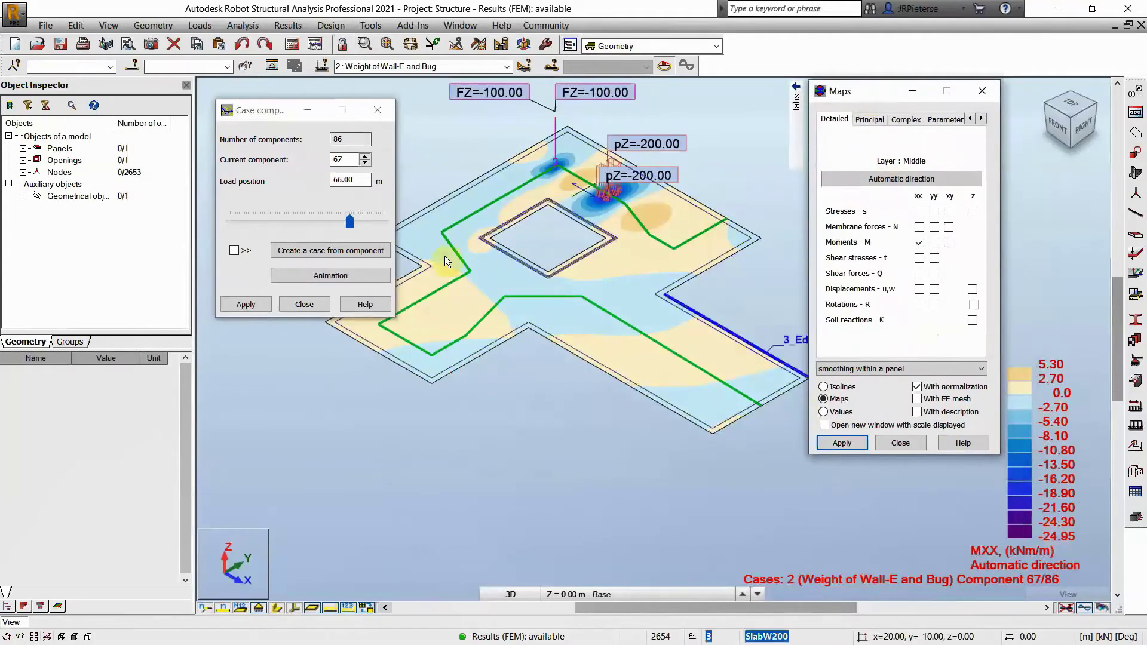
{"action": "left_click", "coordinate": [364, 163]}
{"action": "left_click", "coordinate": [365, 163]}
{"action": "left_click", "coordinate": [365, 163]}
{"action": "left_click", "coordinate": [362, 164]}
{"action": "left_click", "coordinate": [361, 164]}
{"action": "left_click", "coordinate": [361, 163]}
{"action": "left_click", "coordinate": [362, 164]}
{"action": "left_click", "coordinate": [362, 164]}
{"action": "left_click", "coordinate": [363, 163]}
{"action": "left_click", "coordinate": [362, 164]}
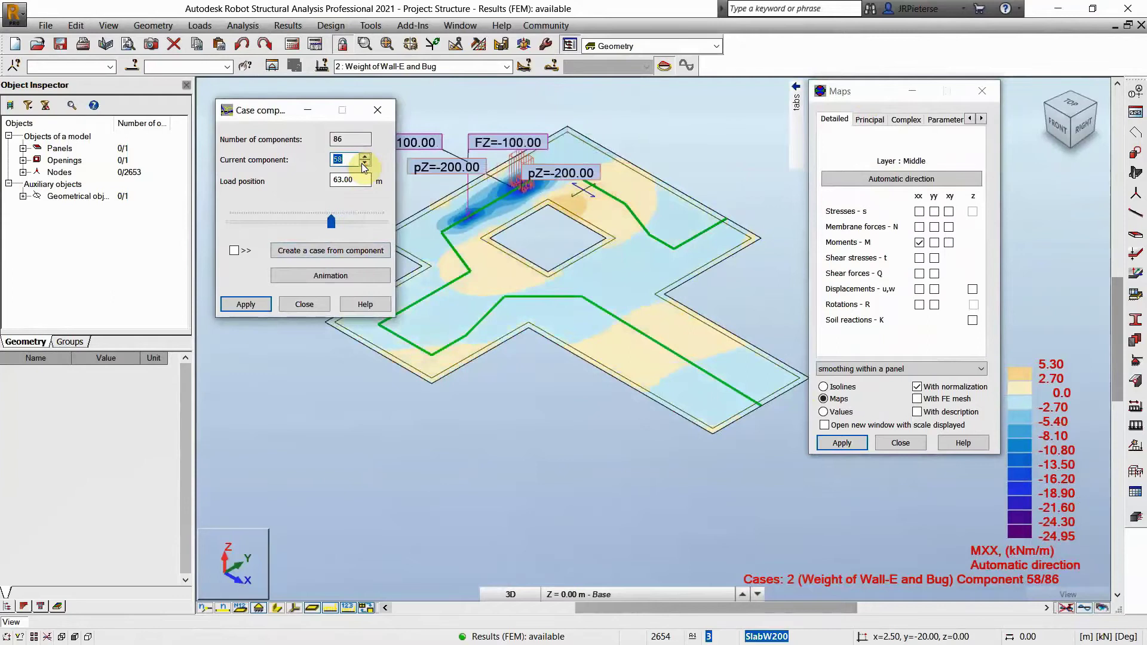
{"action": "left_click", "coordinate": [362, 163]}
{"action": "left_click", "coordinate": [362, 164]}
{"action": "left_click", "coordinate": [362, 164]}
{"action": "left_click", "coordinate": [362, 164]}
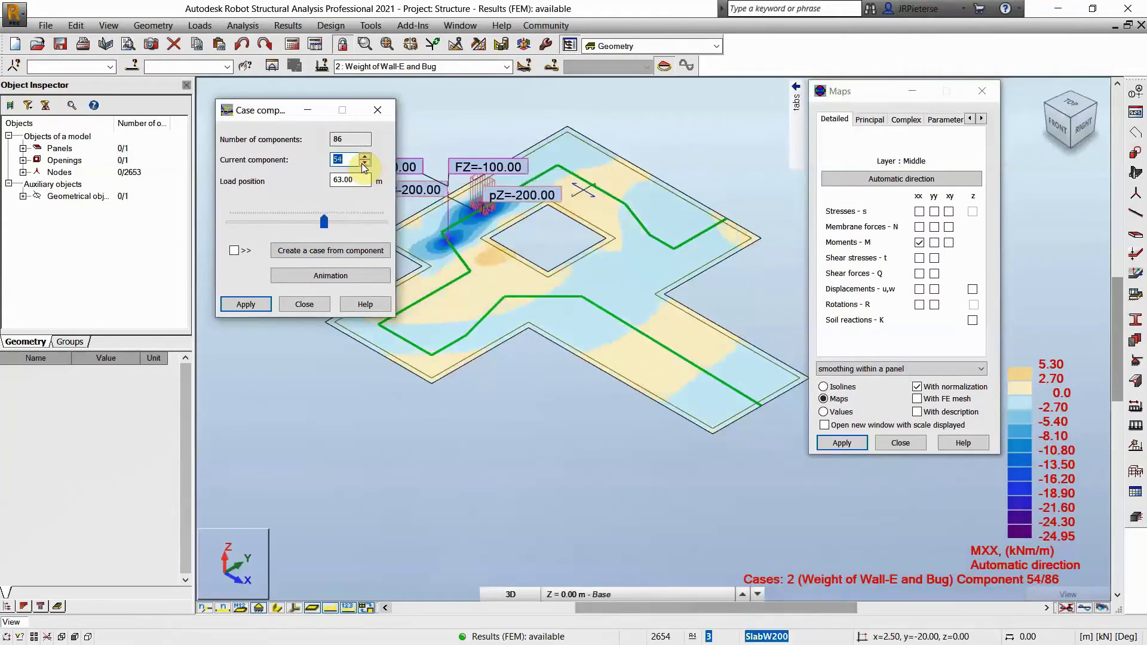
{"action": "left_click", "coordinate": [362, 163]}
{"action": "left_click", "coordinate": [362, 164]}
{"action": "left_click", "coordinate": [362, 164]}
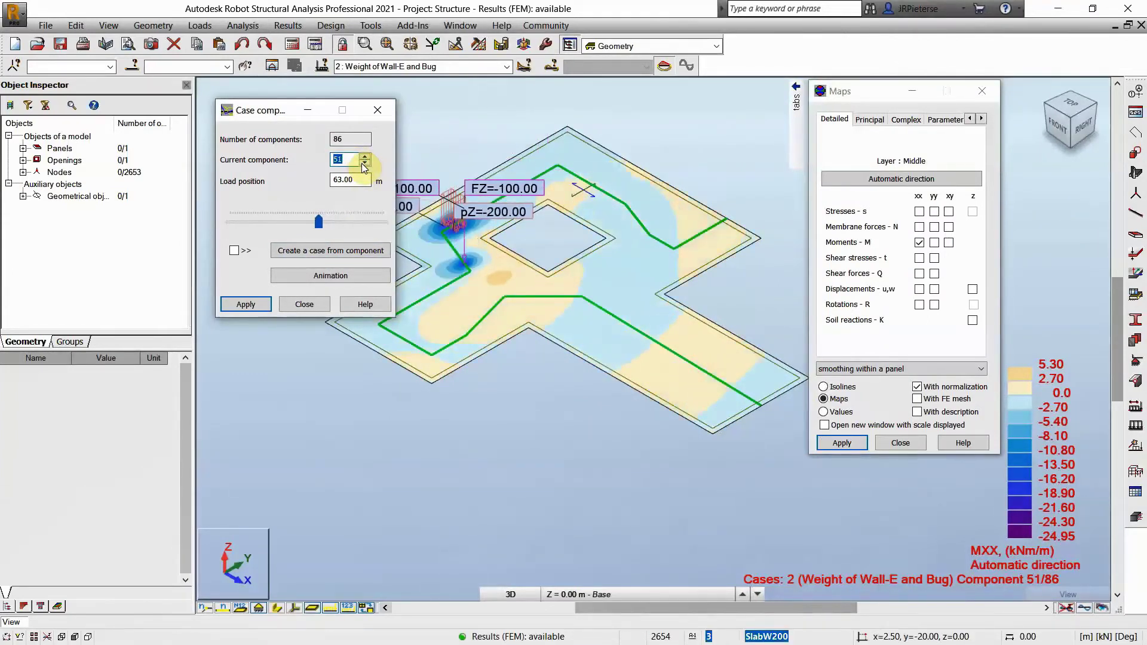
{"action": "left_click", "coordinate": [362, 163]}
{"action": "left_click", "coordinate": [362, 164]}
{"action": "left_click", "coordinate": [362, 163]}
{"action": "left_click", "coordinate": [362, 163]}
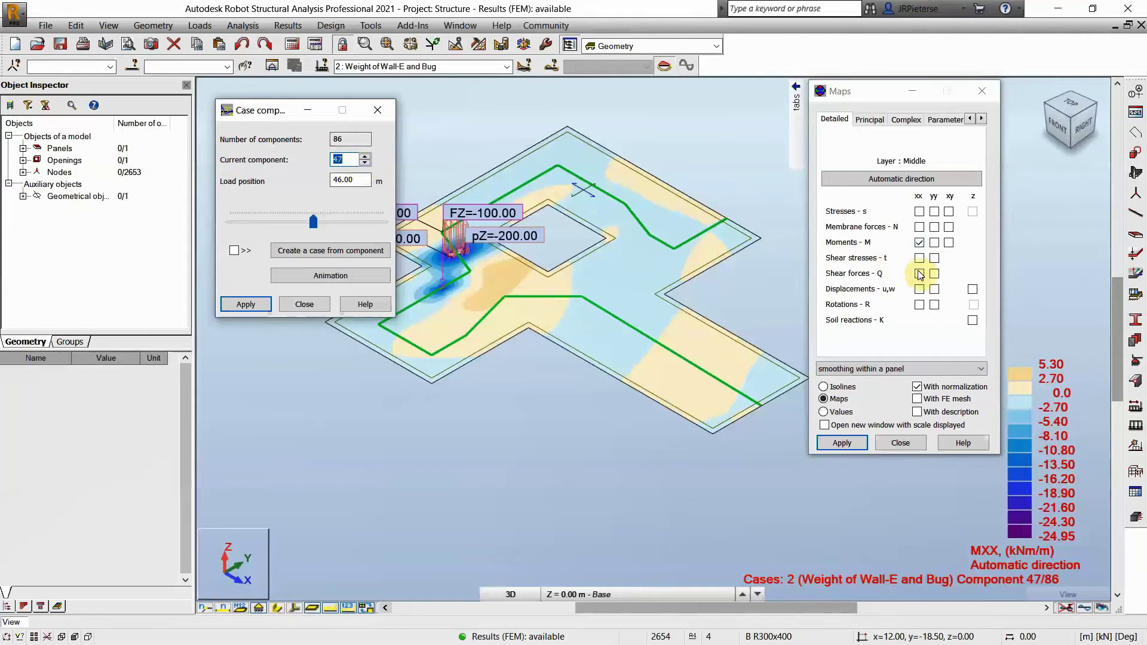
Display the slab's z displacements as a colour map with value descriptions at the finite element centers
{"action": "left_click", "coordinate": [973, 289]}
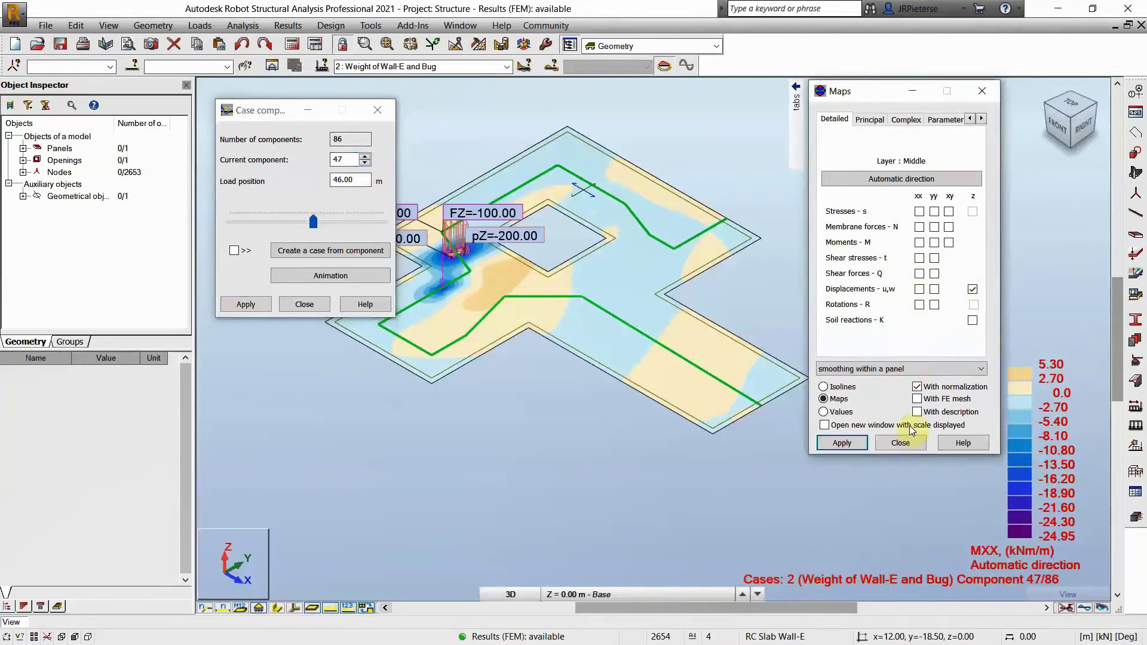
{"action": "left_click", "coordinate": [843, 443]}
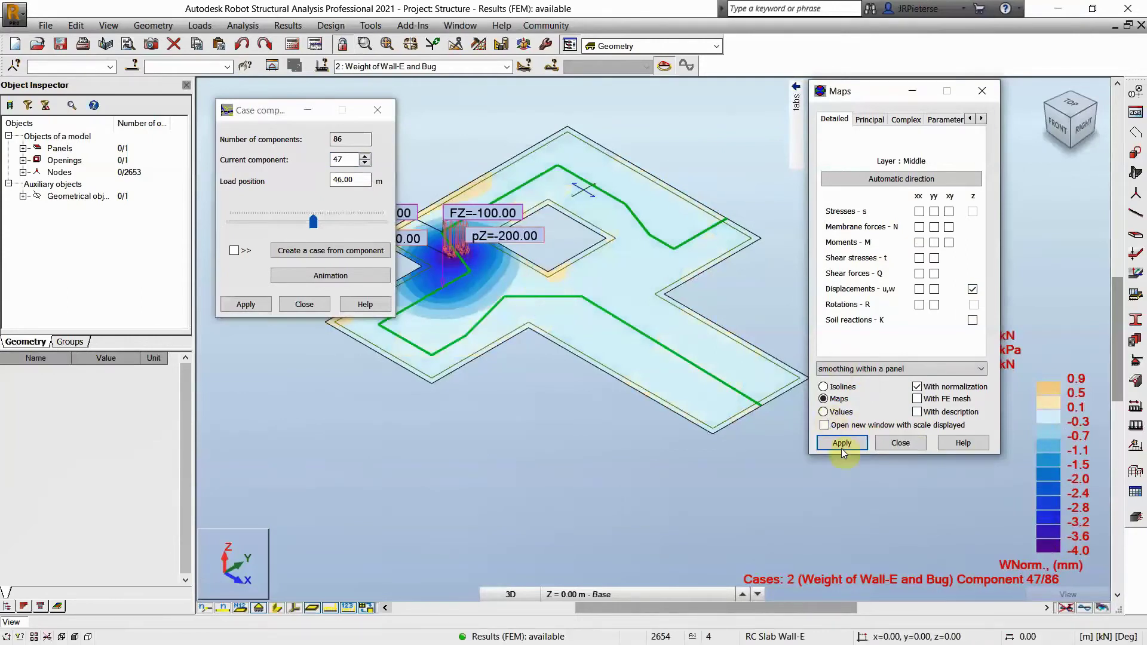
{"action": "left_click", "coordinate": [834, 414]}
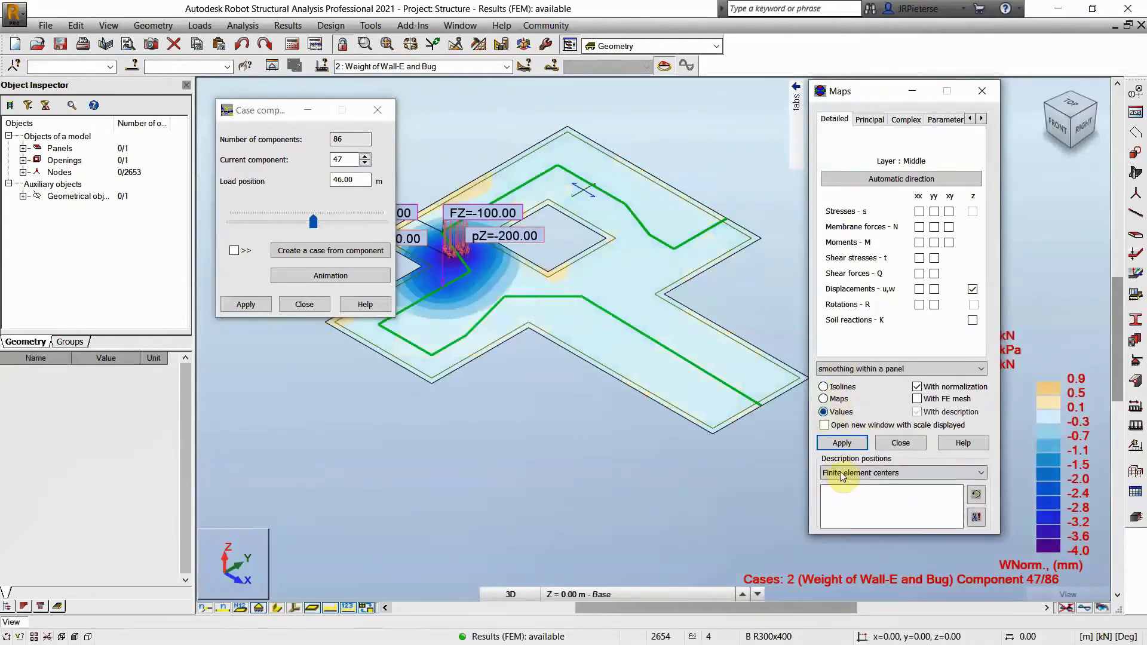
{"action": "left_click", "coordinate": [841, 443]}
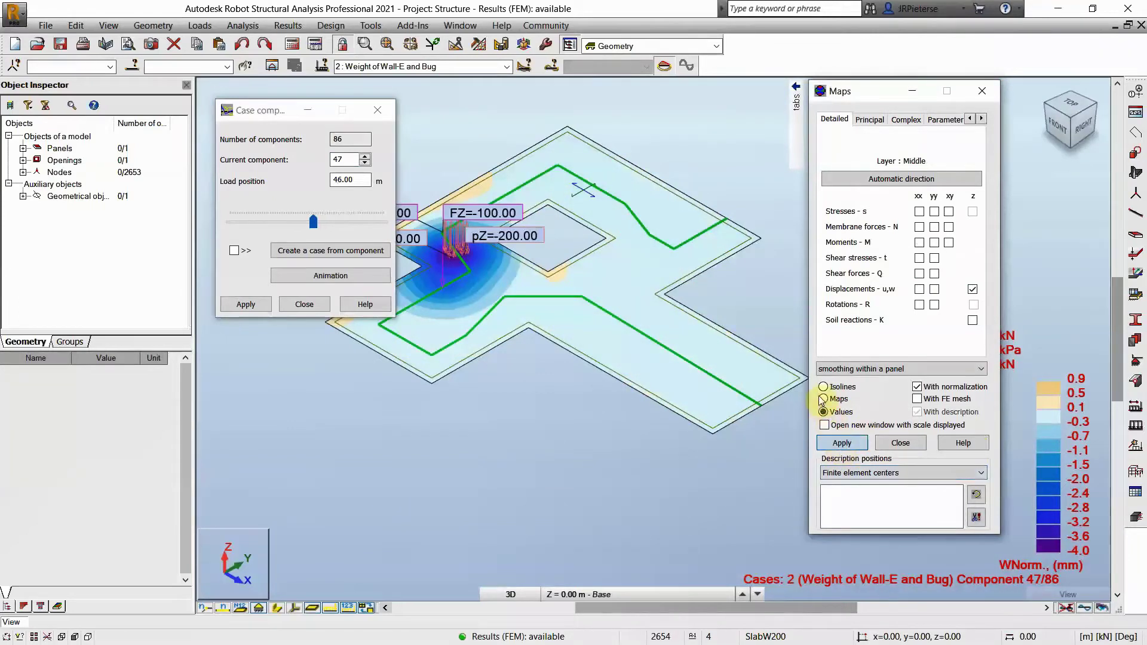
{"action": "left_click", "coordinate": [824, 399]}
{"action": "left_click", "coordinate": [842, 443]}
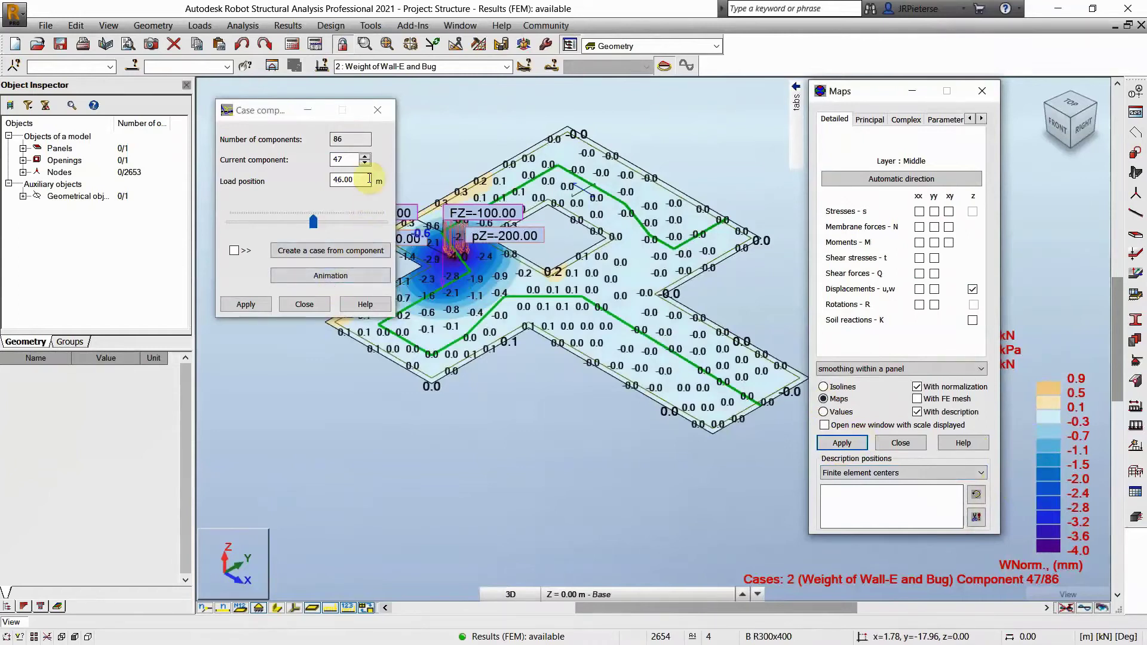
Step the moving load case from component 47 to component 35 to examine the slab displacements along the route
{"action": "left_click", "coordinate": [367, 160]}
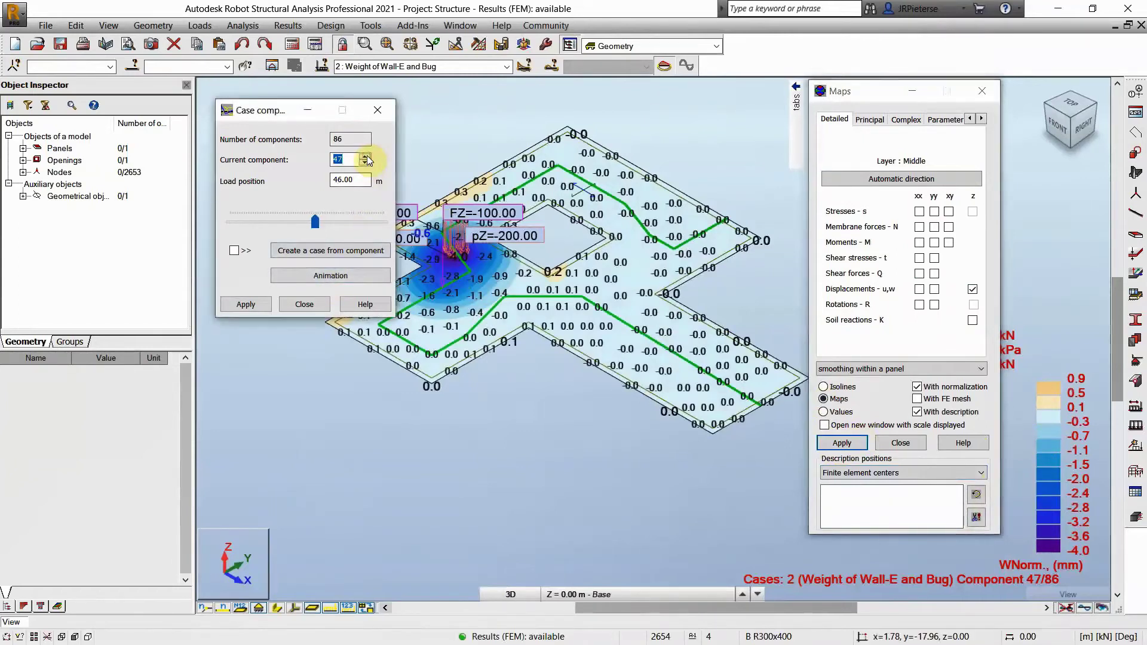
{"action": "left_click", "coordinate": [364, 161]}
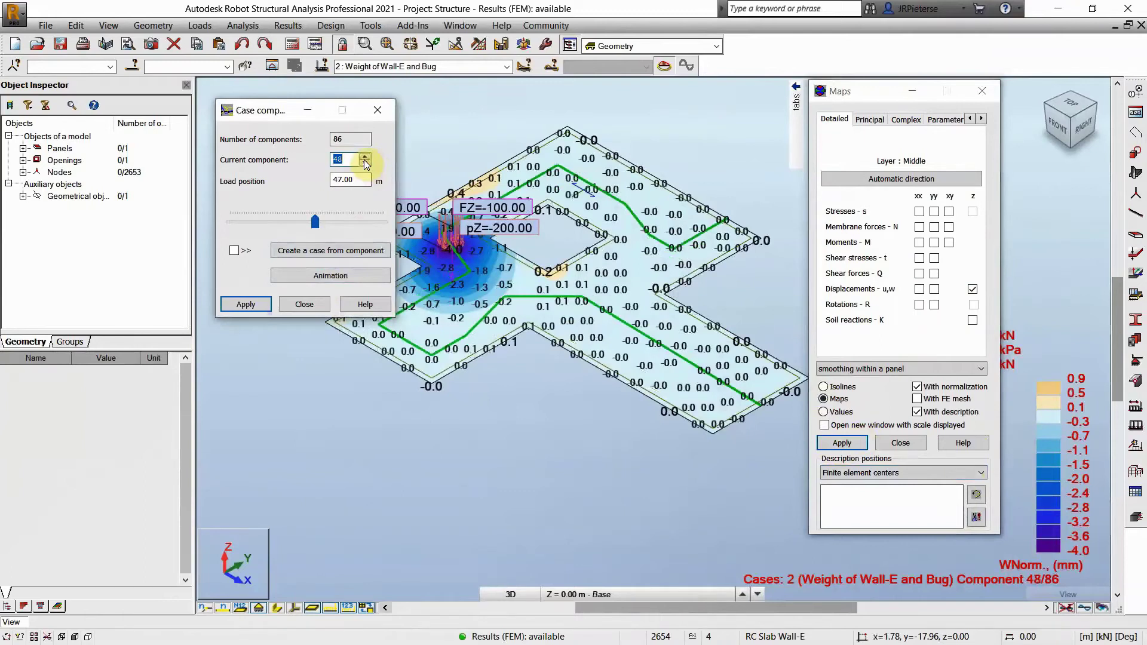
{"action": "left_click", "coordinate": [365, 164]}
{"action": "left_click", "coordinate": [364, 163]}
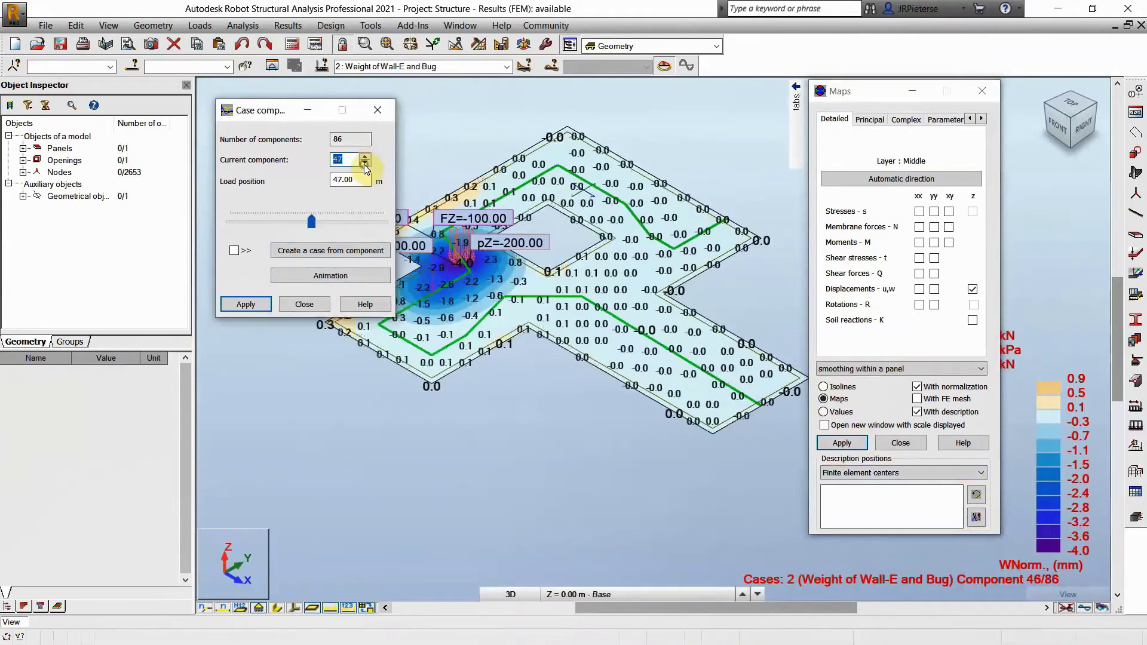
{"action": "left_click", "coordinate": [364, 164]}
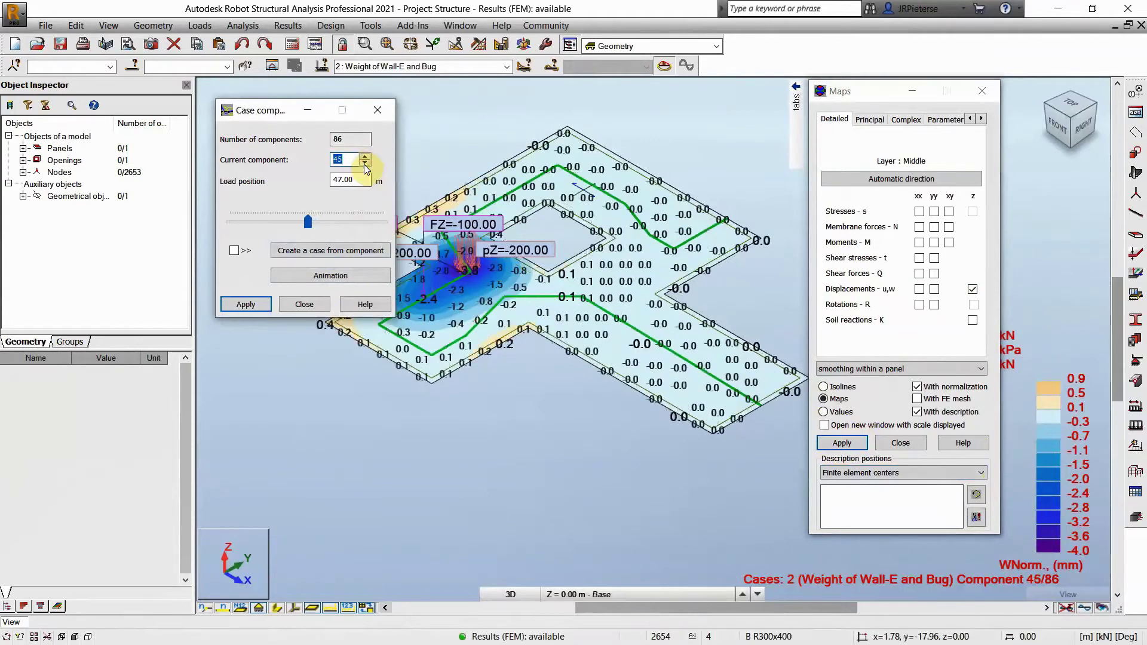
{"action": "left_click", "coordinate": [365, 164]}
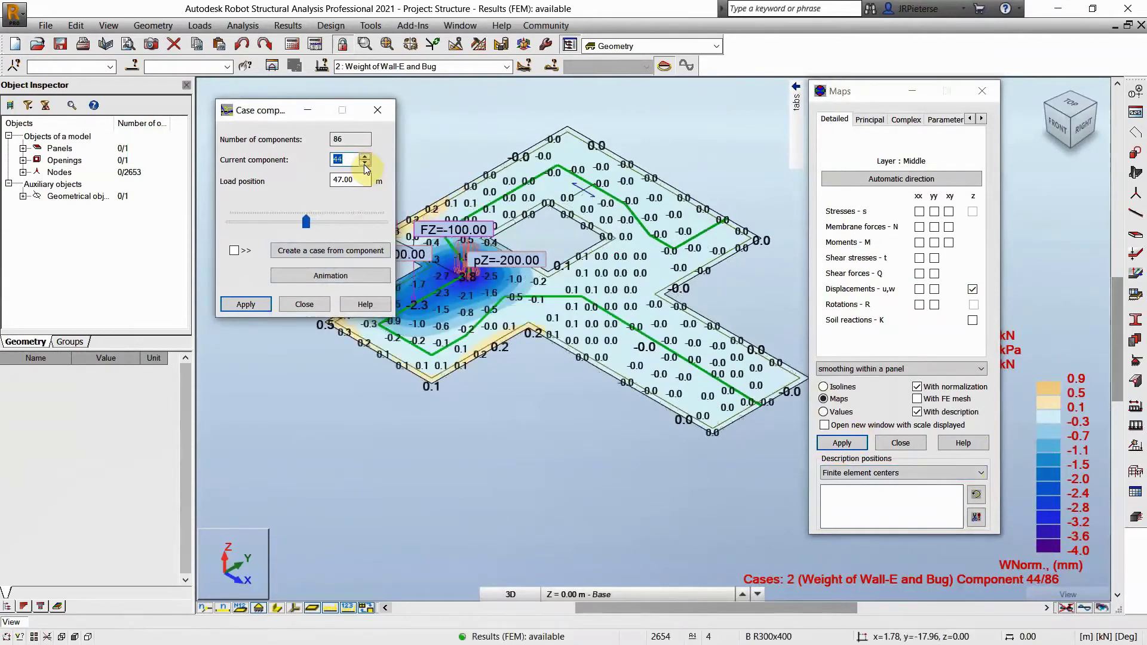
{"action": "left_click", "coordinate": [365, 163]}
{"action": "left_click", "coordinate": [364, 164]}
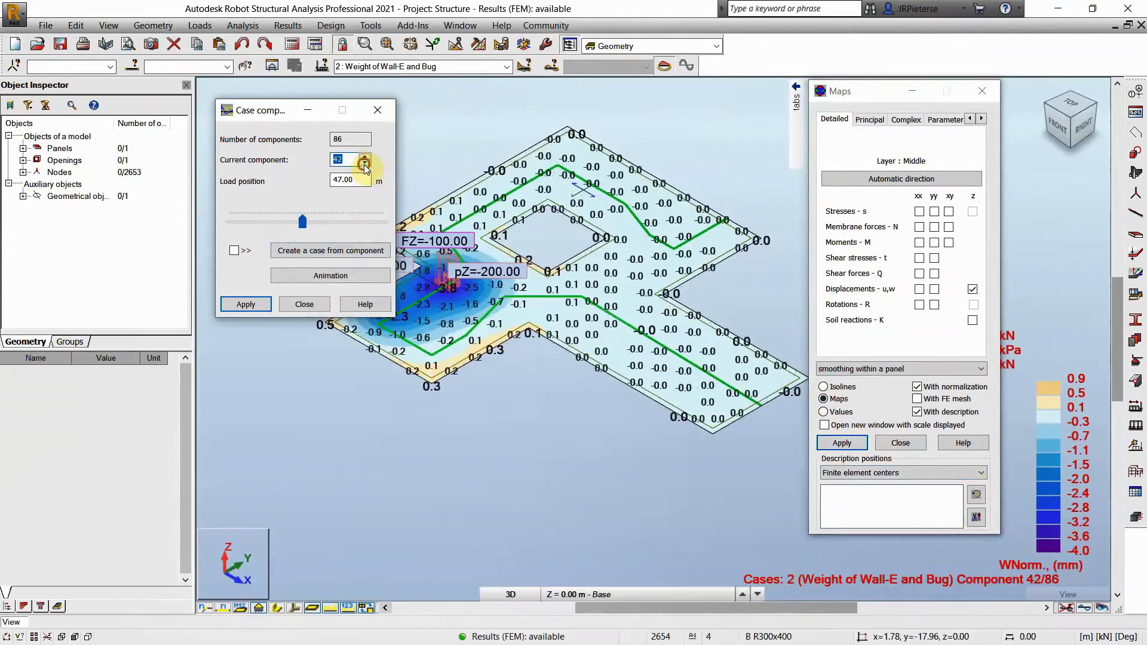
{"action": "left_click", "coordinate": [364, 164]}
{"action": "left_click", "coordinate": [364, 164]}
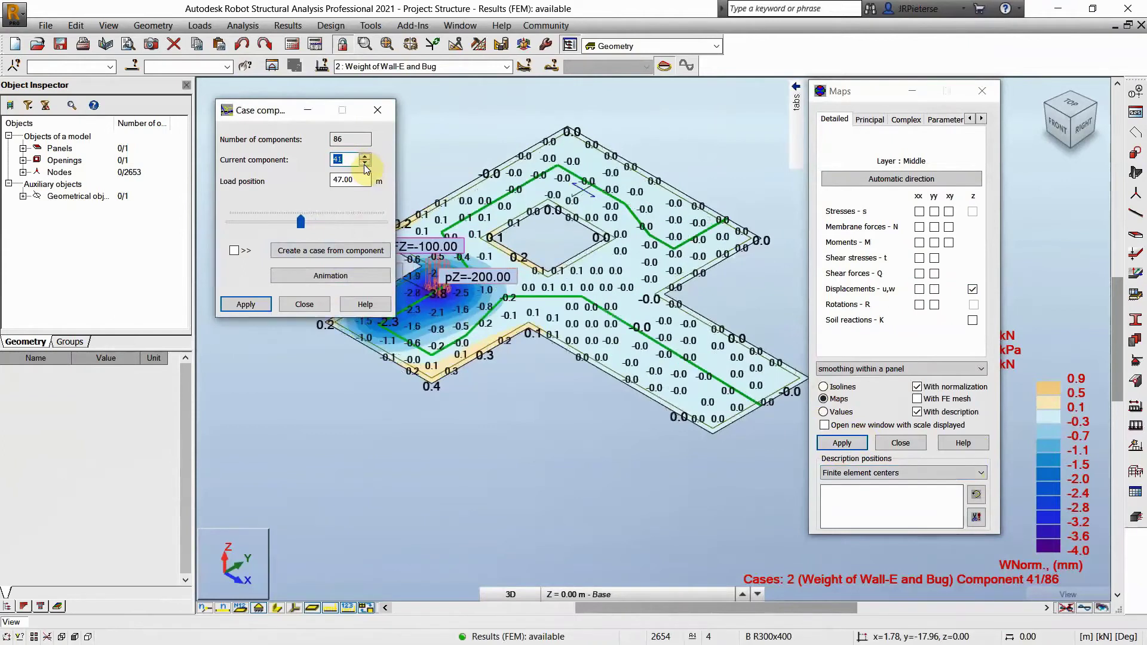
{"action": "left_click", "coordinate": [365, 164]}
{"action": "left_click", "coordinate": [364, 164]}
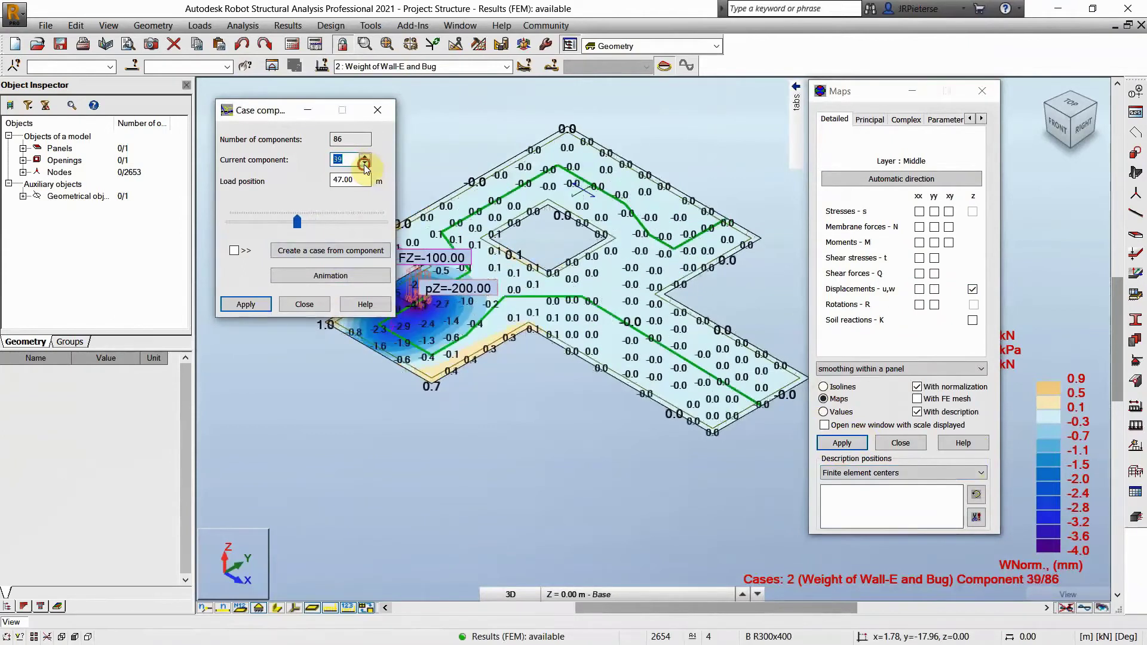
{"action": "left_click", "coordinate": [365, 164]}
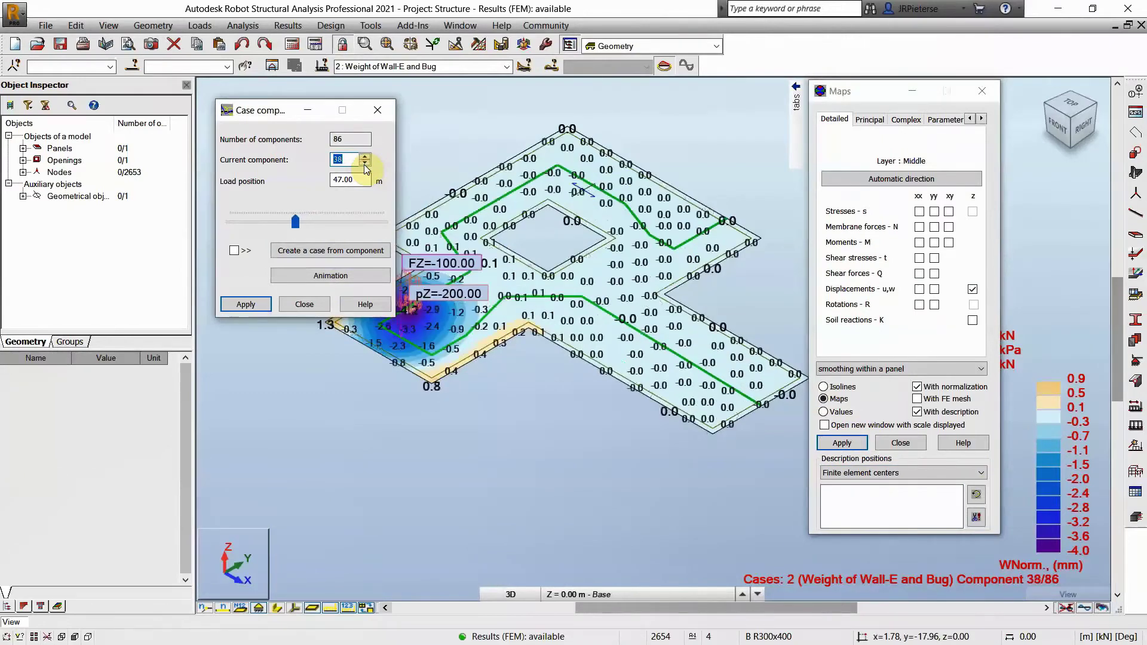
{"action": "left_click", "coordinate": [364, 164]}
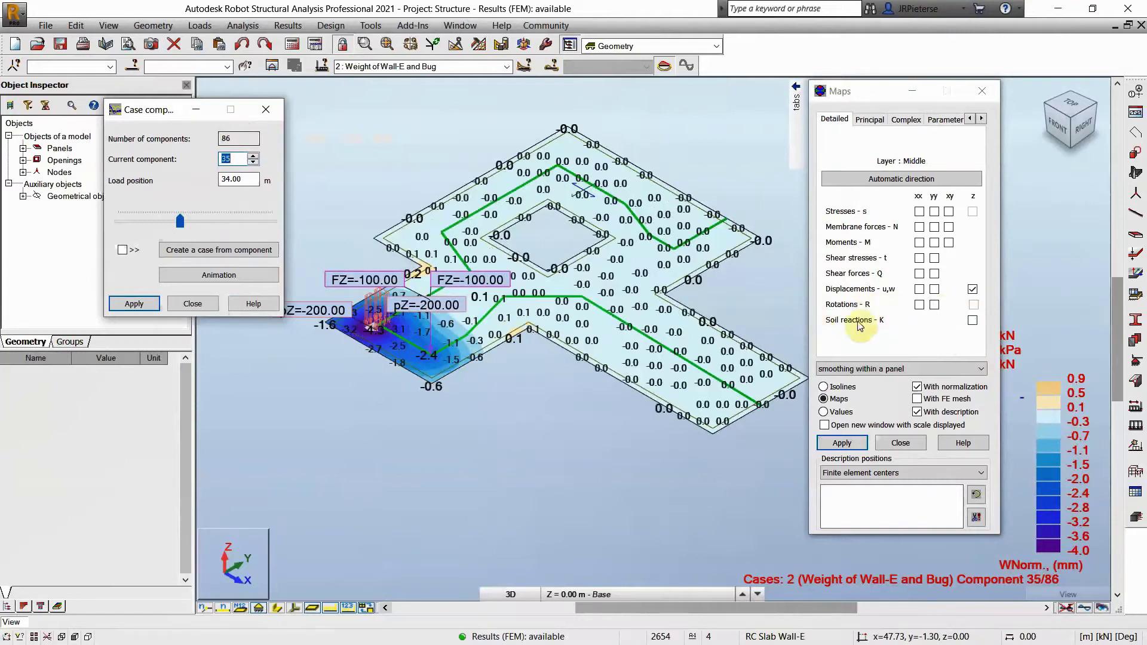
Switch the map for component 35 to soil reactions K in the z direction
{"action": "left_click", "coordinate": [973, 321]}
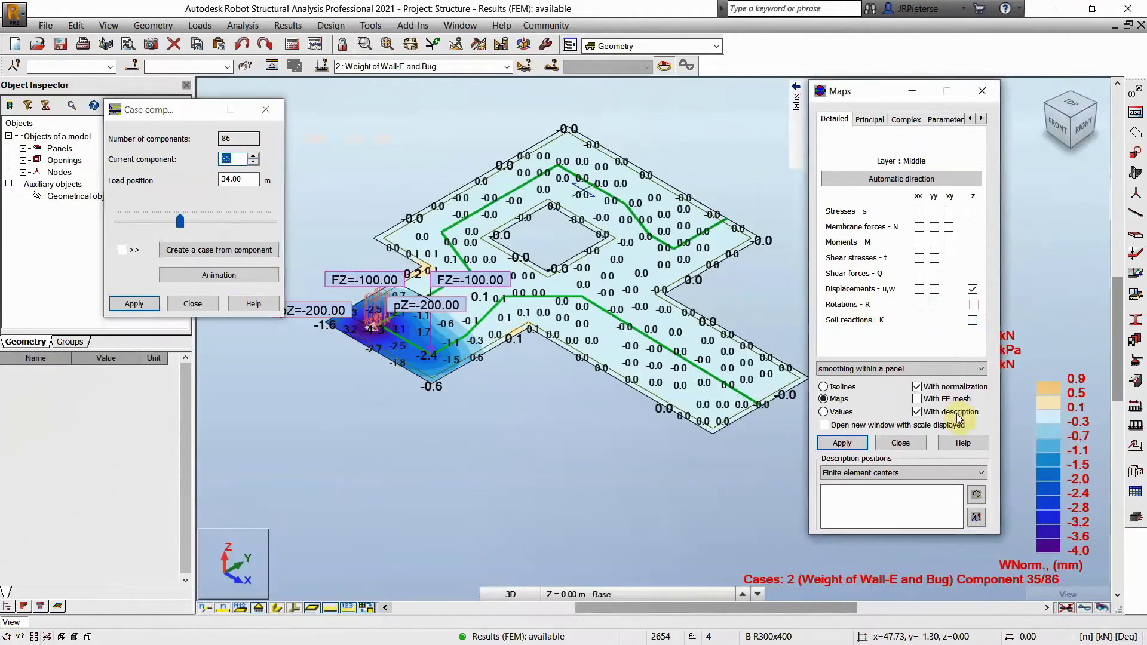
{"action": "left_click", "coordinate": [845, 445]}
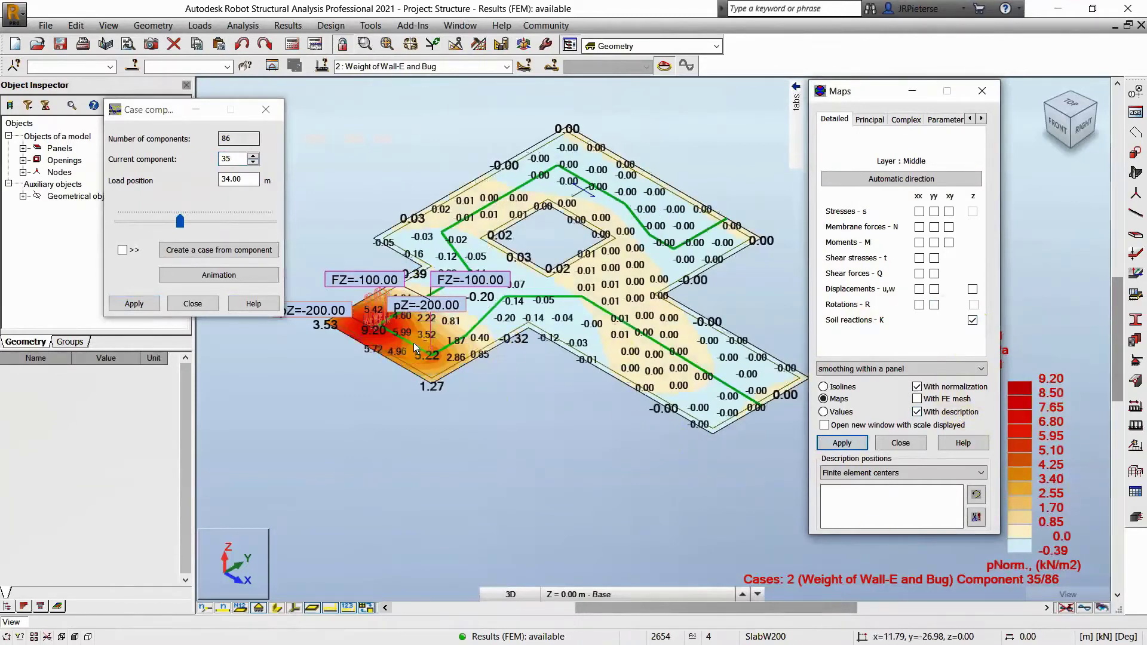
{"action": "left_click", "coordinate": [473, 447]}
Replace the soil reaction map with the slab's total displacements for the current load component
{"action": "left_click", "coordinate": [871, 122]}
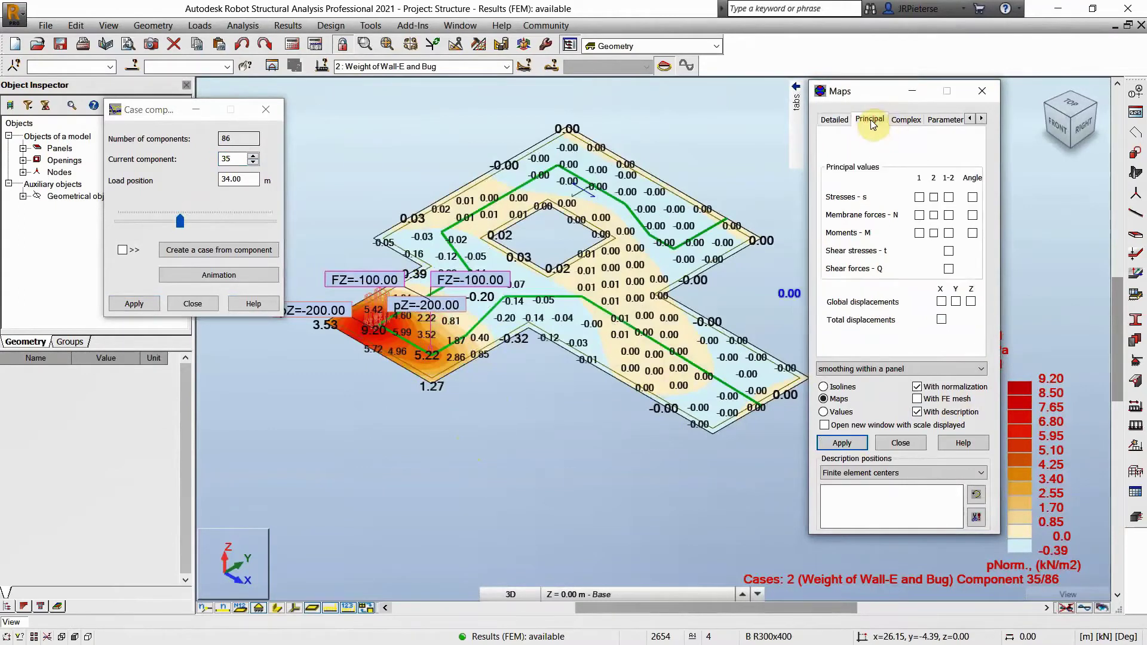
{"action": "left_click", "coordinate": [942, 322]}
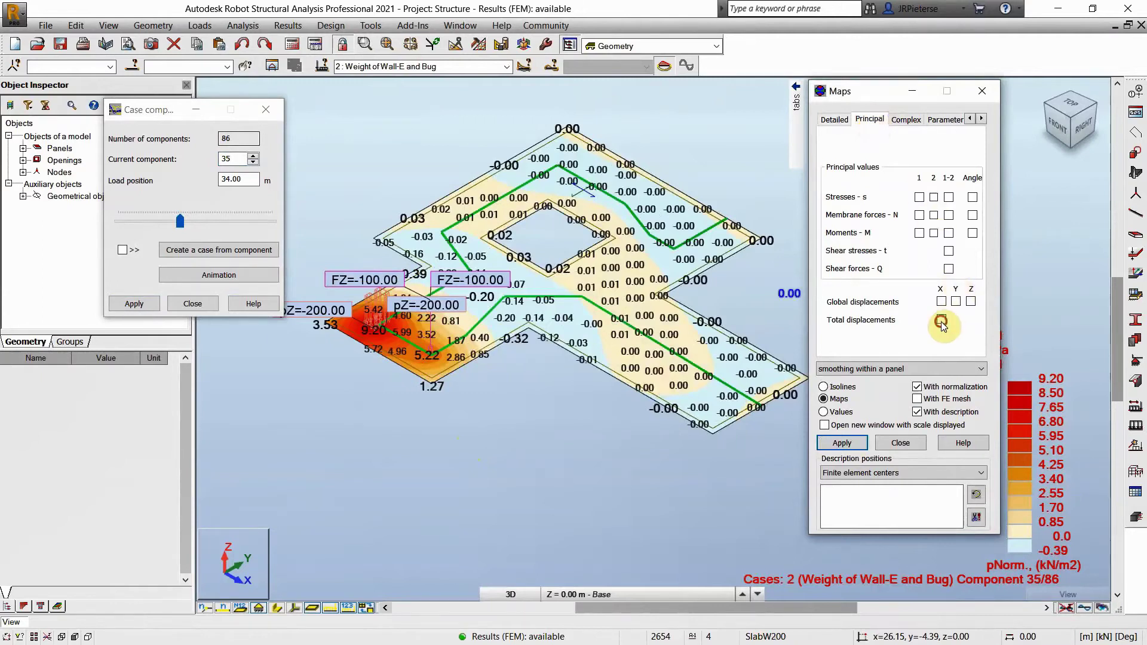
{"action": "left_click", "coordinate": [848, 443]}
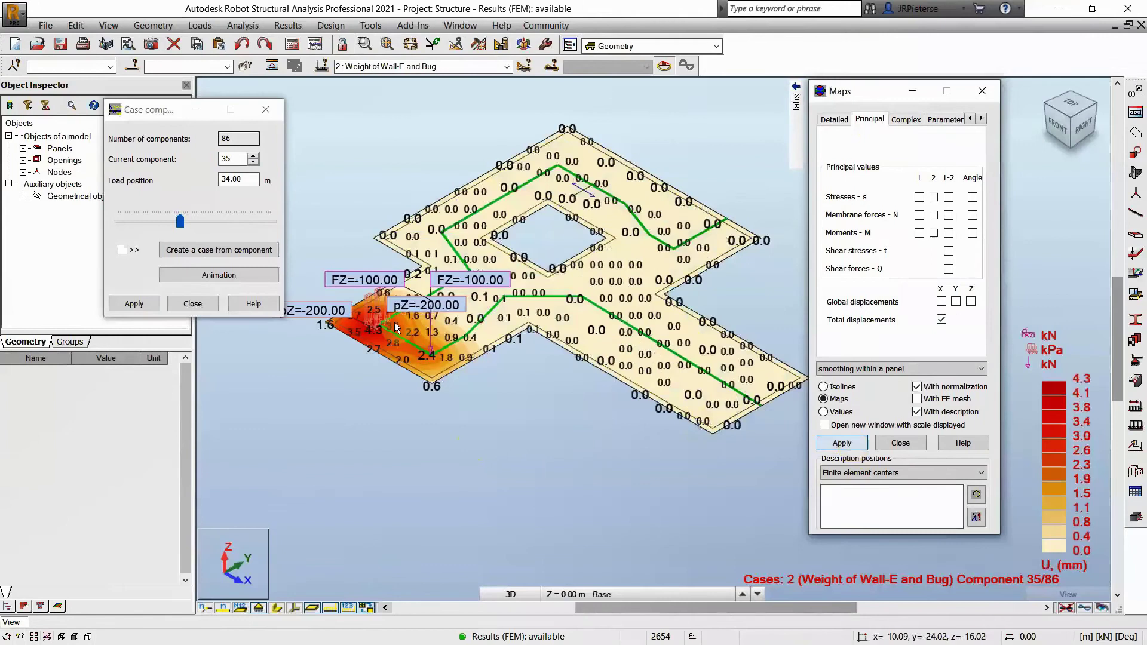
{"action": "left_click", "coordinate": [704, 439]}
{"action": "left_click", "coordinate": [1058, 386]}
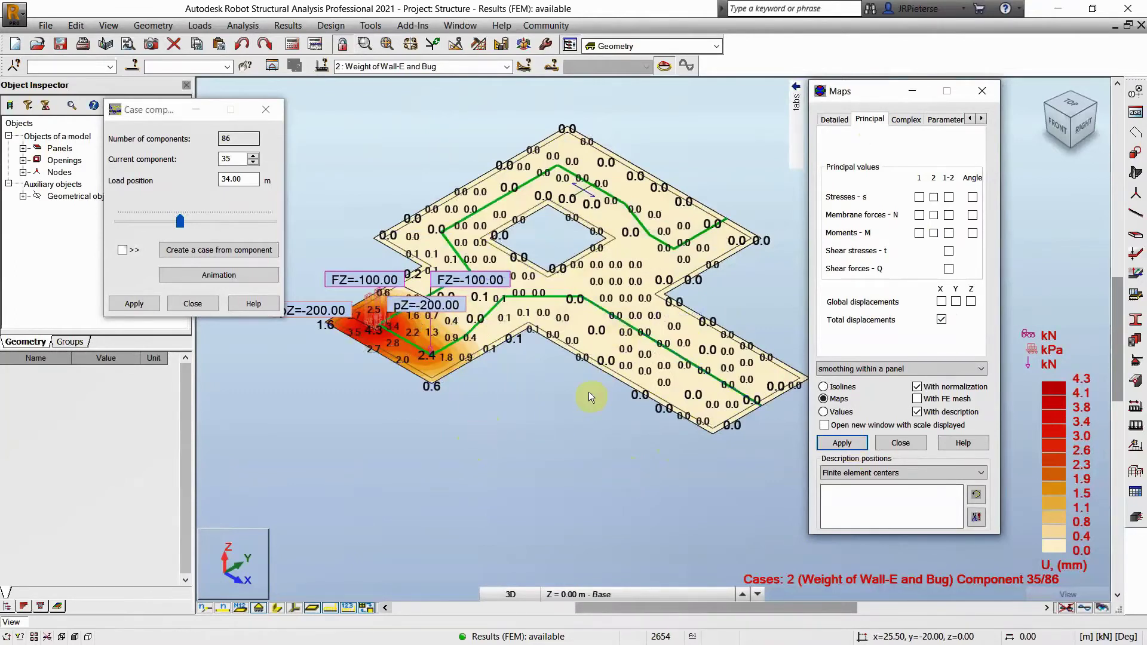
Close the Maps and Case component dialogs and reset the view to the plain meshed slab without results
{"action": "left_click", "coordinate": [834, 119]}
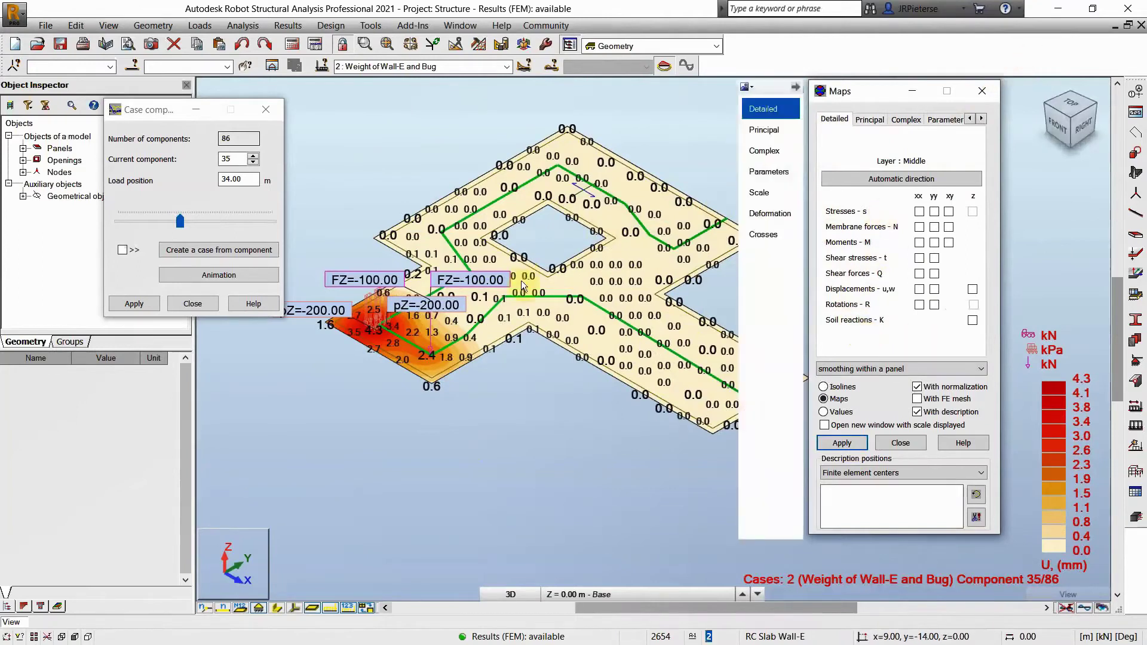
{"action": "left_click", "coordinate": [969, 97]}
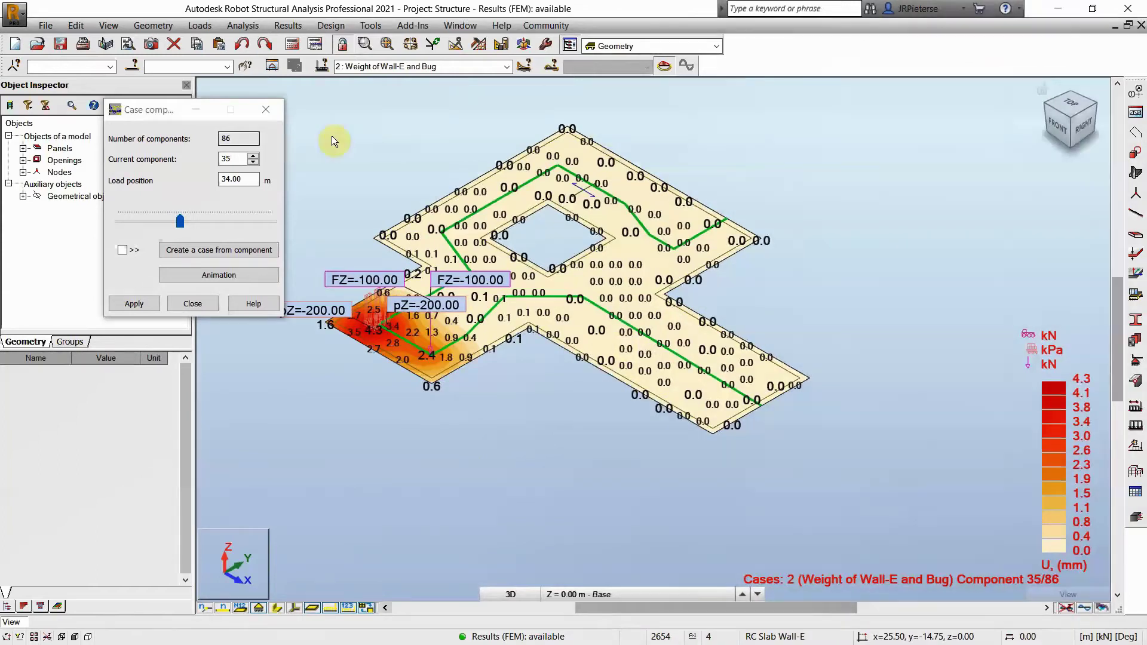
{"action": "left_click", "coordinate": [270, 109]}
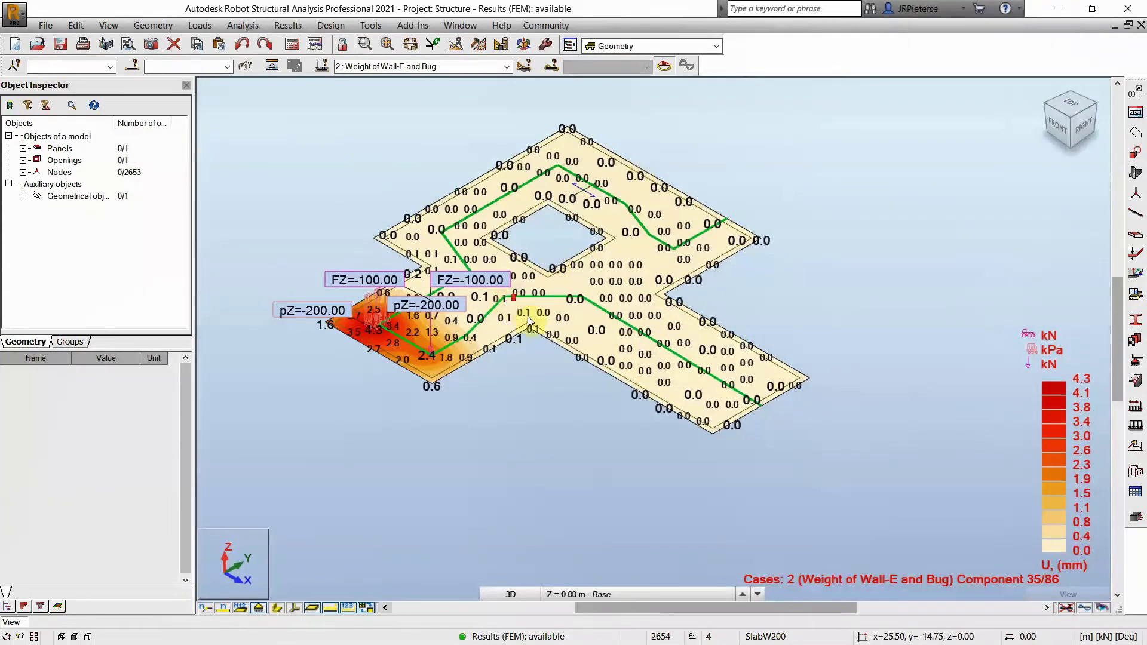
{"action": "scroll", "coordinate": [507, 300], "scroll_direction": "up", "scroll_amount": 1}
{"action": "left_click", "coordinate": [1067, 610]}
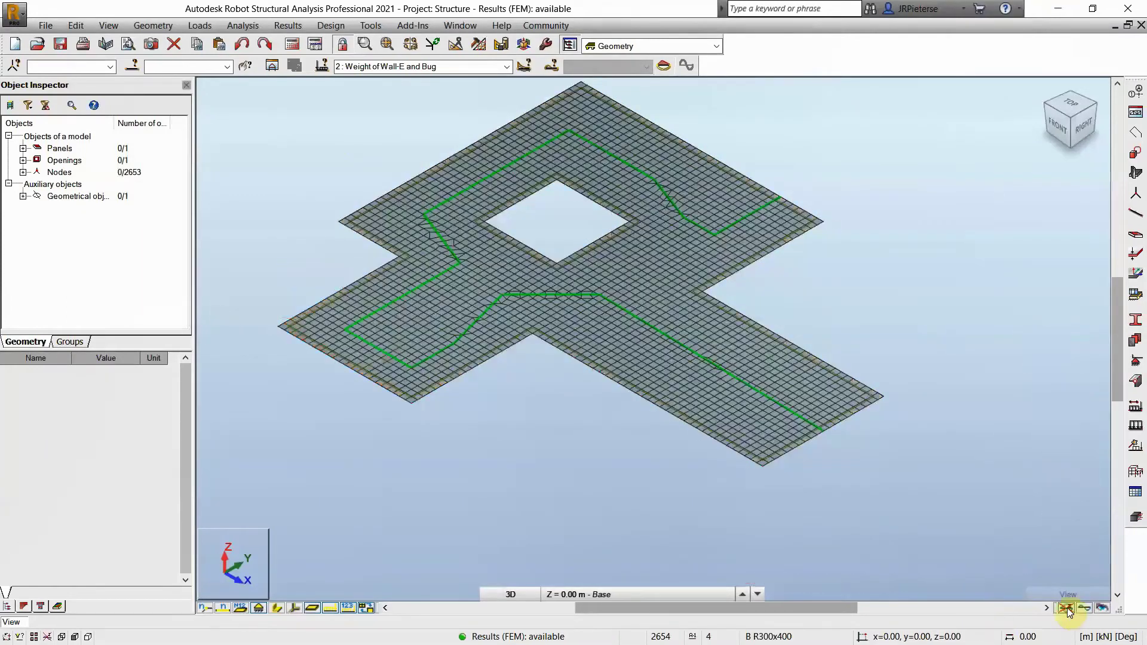
{"action": "middle_click_drag", "start_coordinate": [540, 310], "coordinate": [507, 383]}
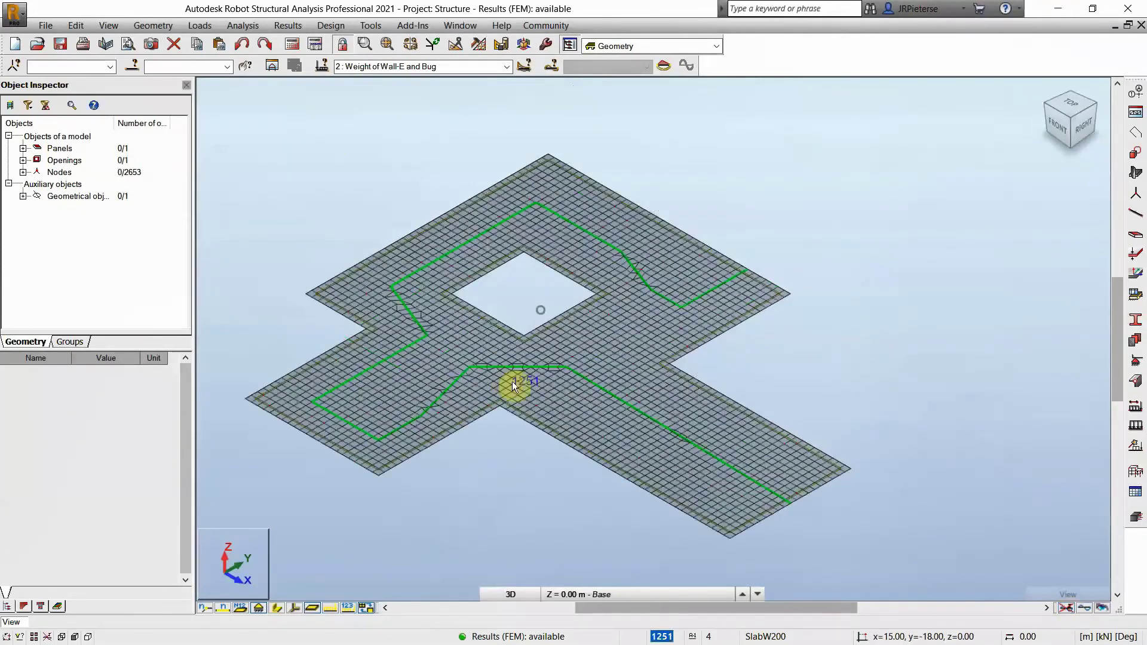
{"action": "scroll", "coordinate": [511, 381], "scroll_direction": "down", "scroll_amount": 1}
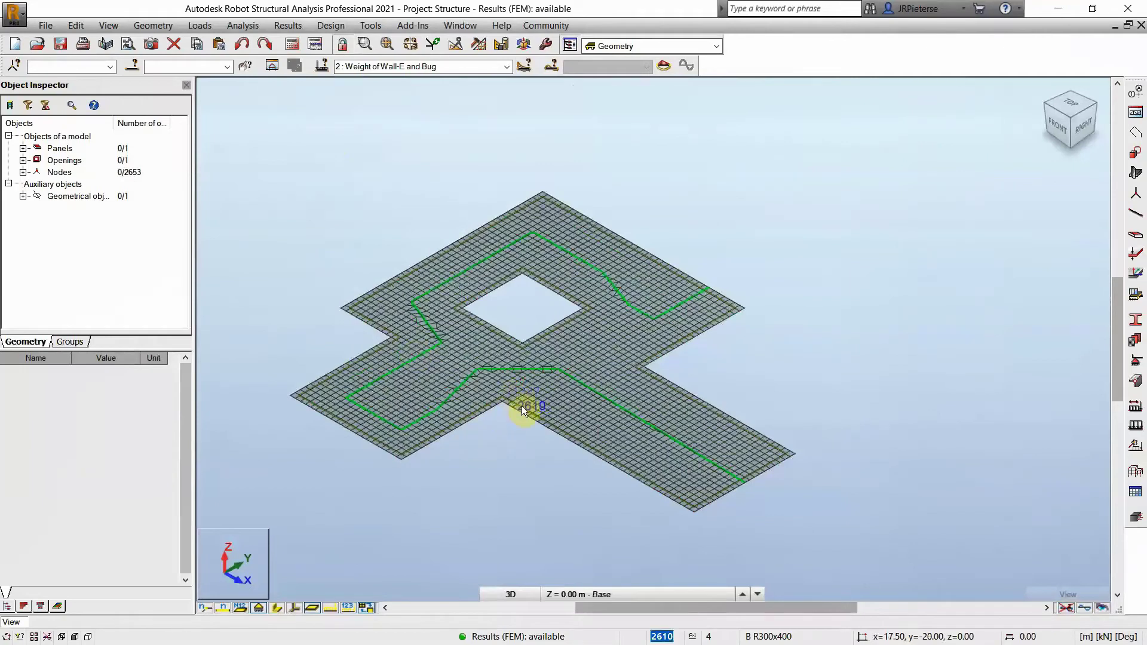
Check the RC Slab Wall-E reinforcement type in the slab/wall code parameters and close the dialog
{"action": "left_click", "coordinate": [330, 25]}
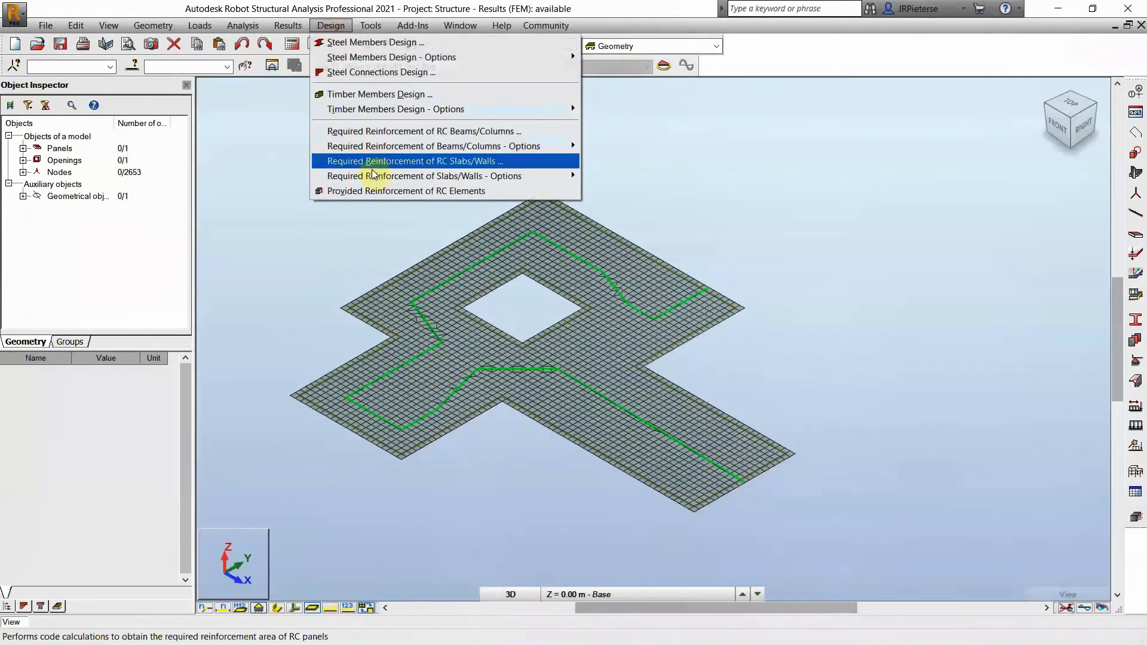
{"action": "mouse_move", "coordinate": [374, 177]}
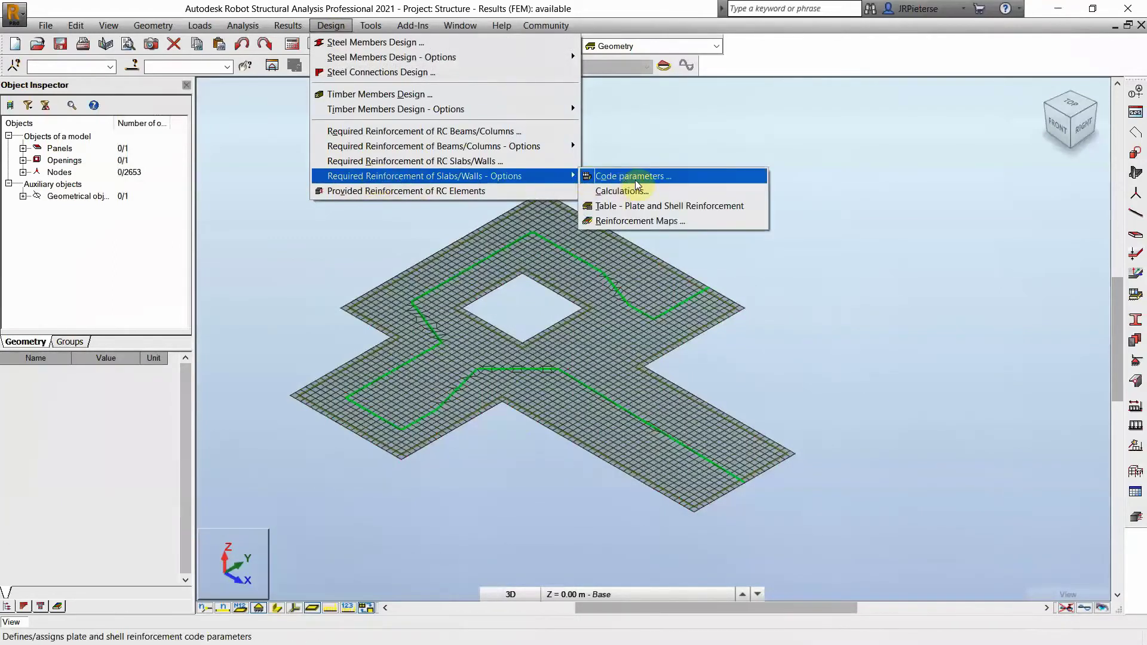
{"action": "left_click", "coordinate": [678, 180]}
{"action": "left_click", "coordinate": [489, 158]}
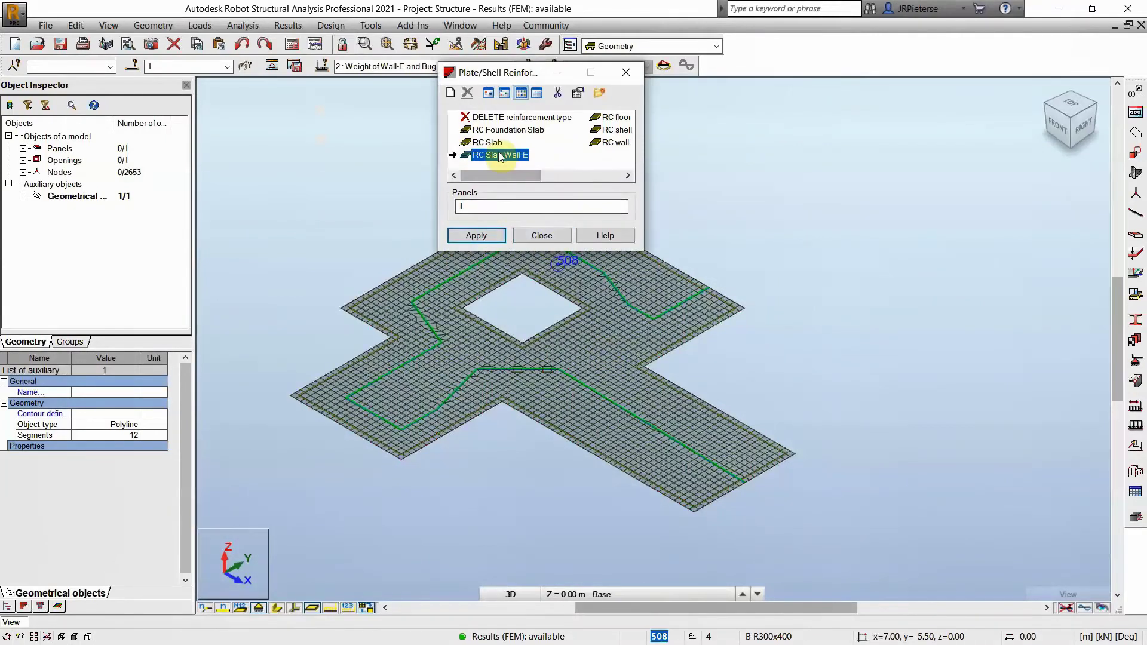
{"action": "left_click", "coordinate": [542, 240]}
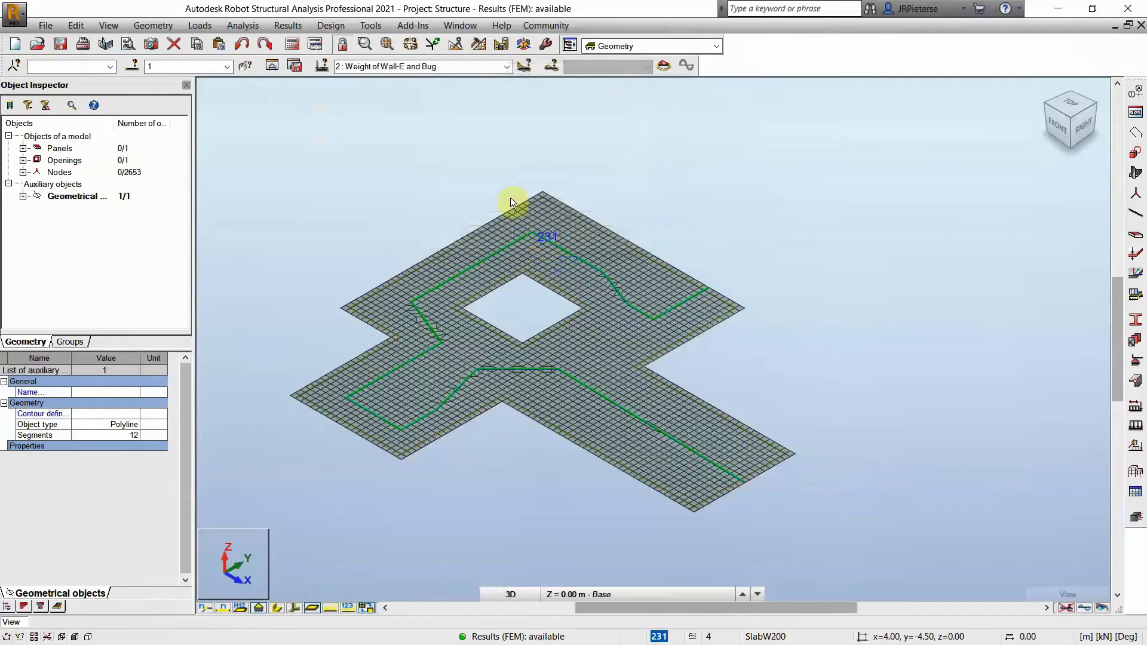
Calculate the required slab reinforcement for panel 3 with ULS cases 1 and 2 using the analytical method, then close the calculation dialogs
{"action": "left_click", "coordinate": [331, 25]}
{"action": "mouse_move", "coordinate": [457, 176]}
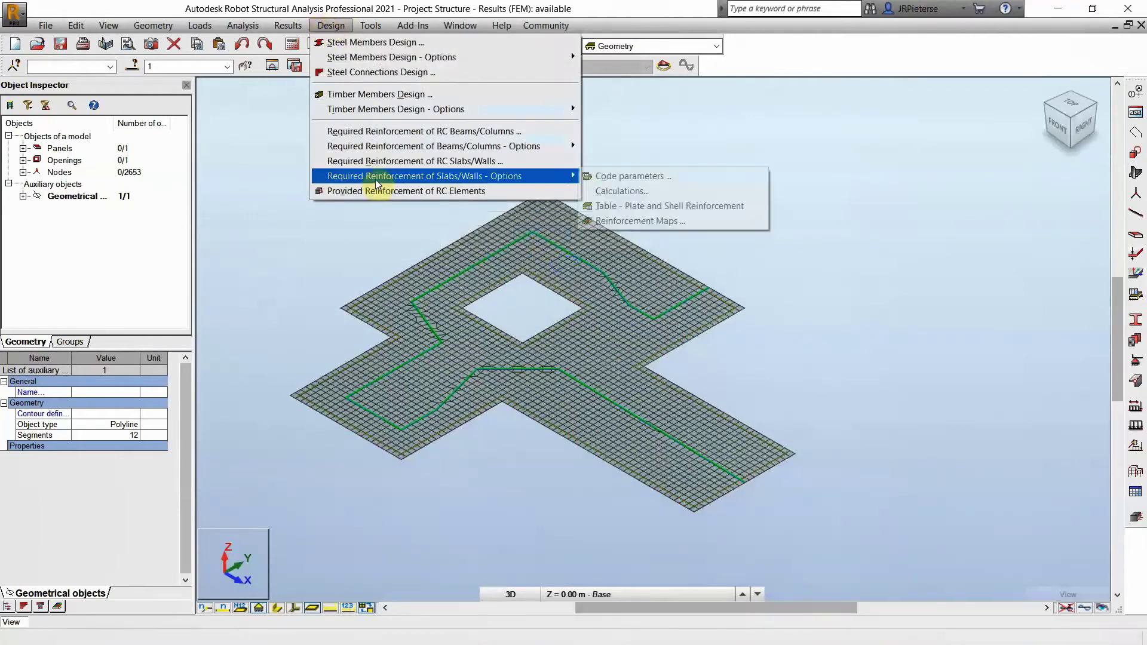
{"action": "left_click", "coordinate": [618, 191]}
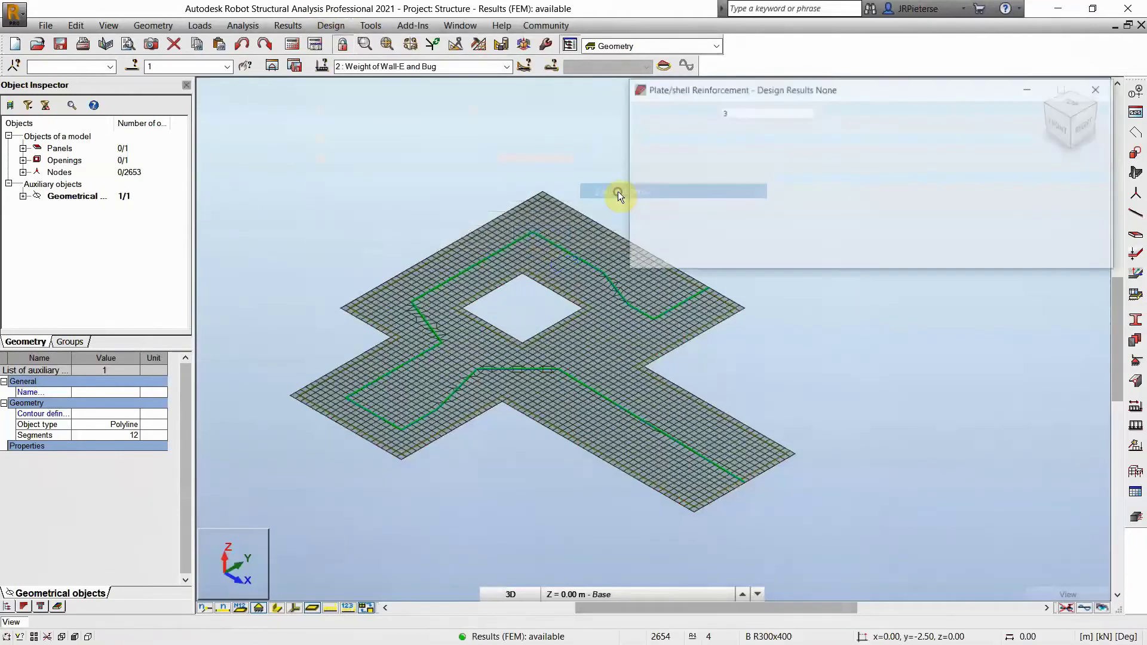
{"action": "left_click_drag", "start_coordinate": [700, 88], "coordinate": [631, 94]}
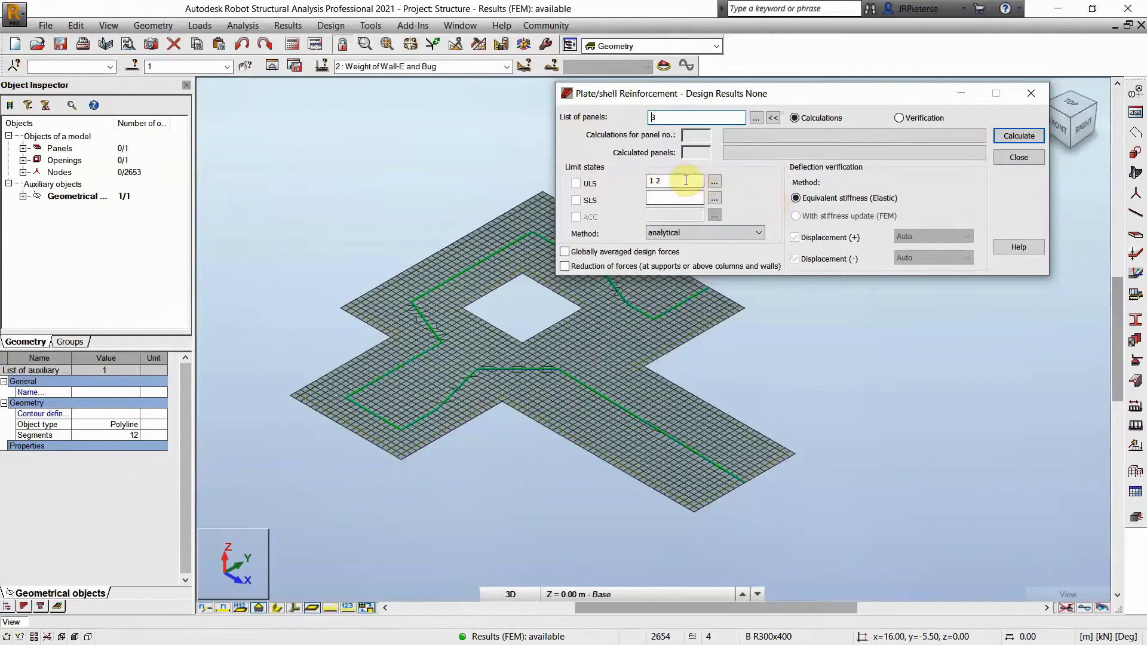
{"action": "left_click", "coordinate": [1023, 134]}
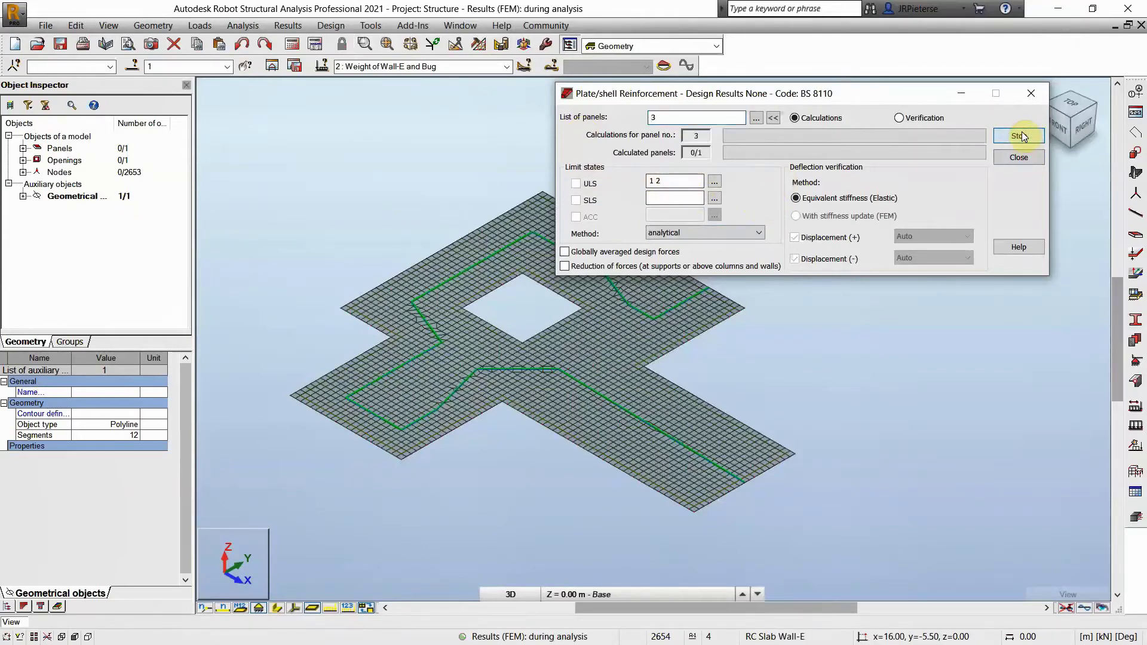
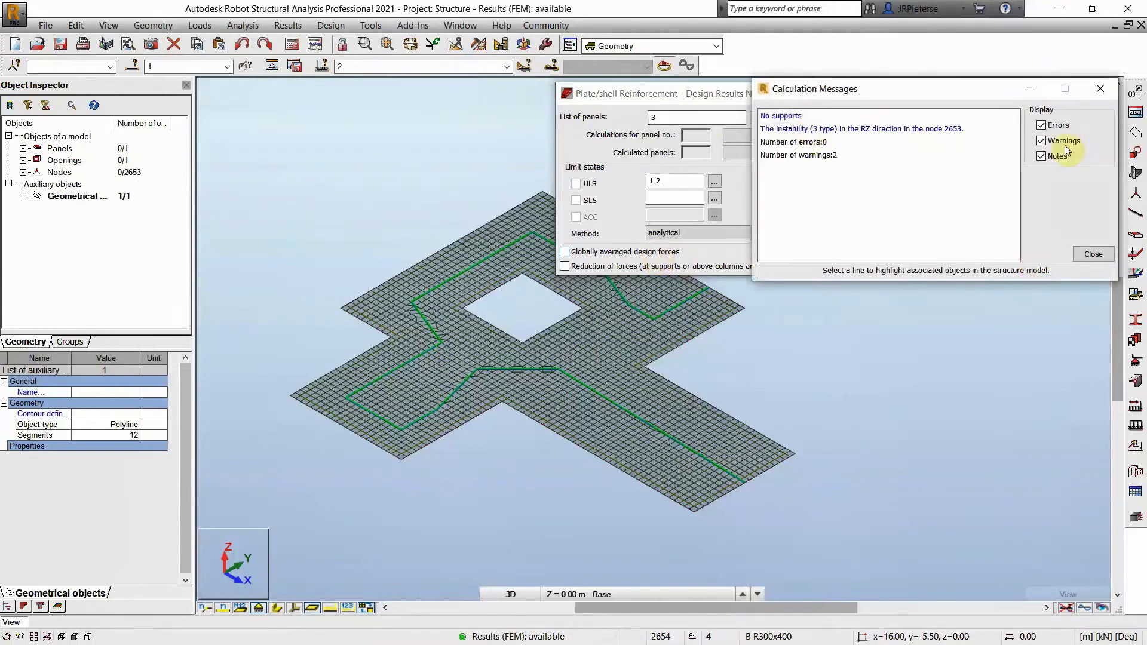
{"action": "left_click", "coordinate": [1098, 87]}
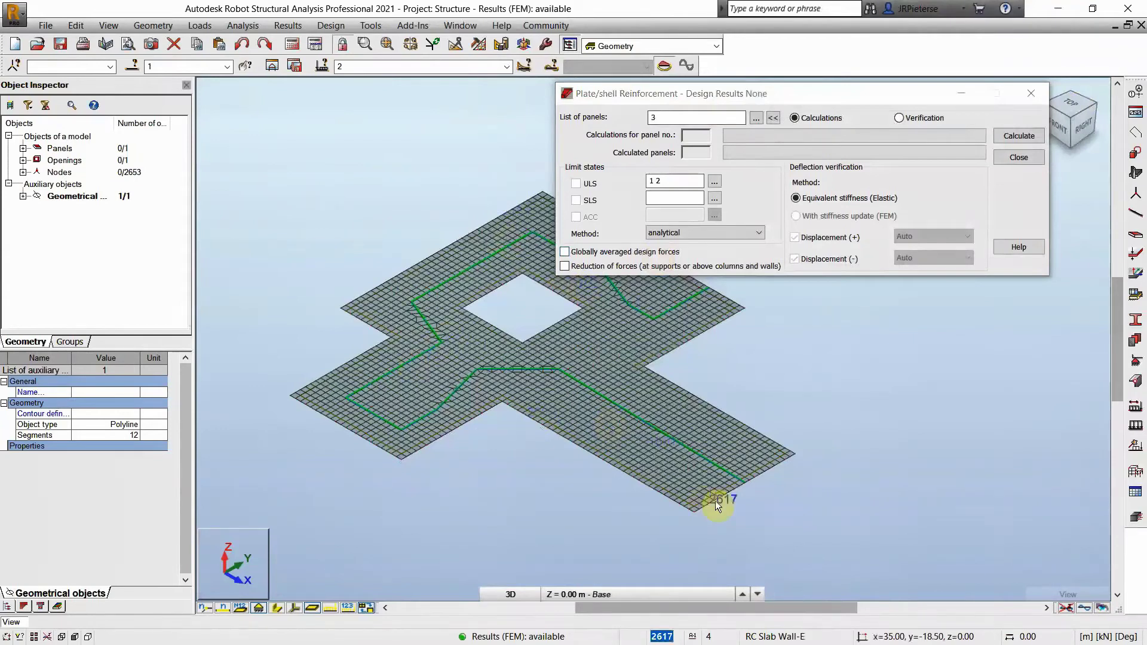
{"action": "left_click", "coordinate": [1031, 95]}
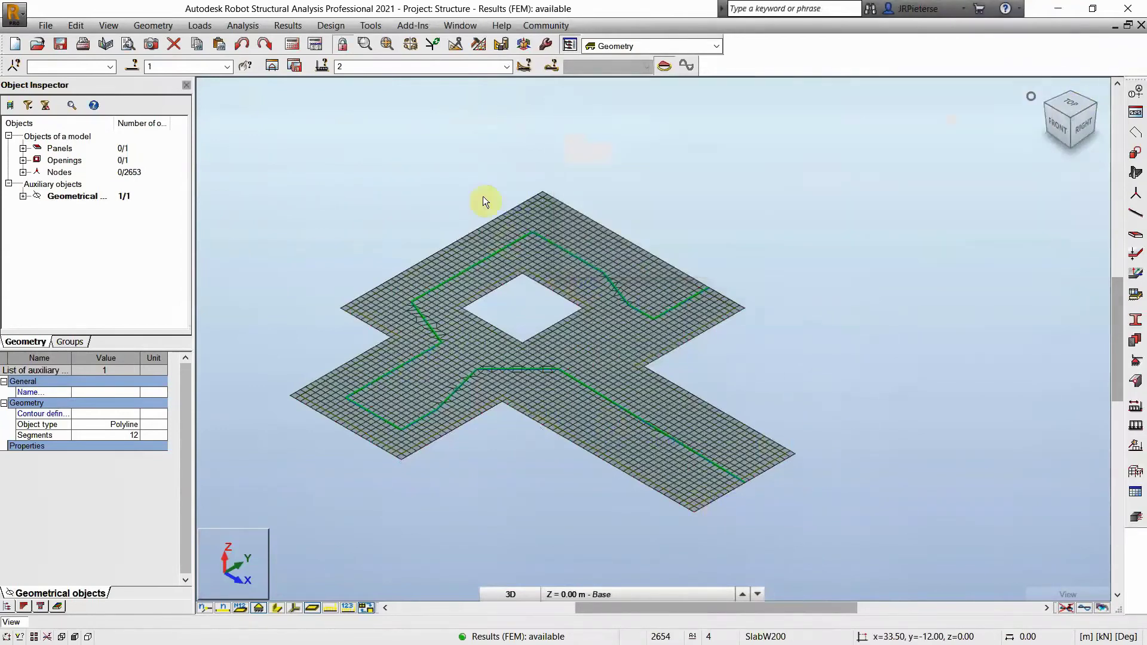
Display the reinforcement maps of required area A for the slab, first in direction X[-] and then in Y[-]
{"action": "left_click", "coordinate": [332, 26]}
{"action": "mouse_move", "coordinate": [397, 175]}
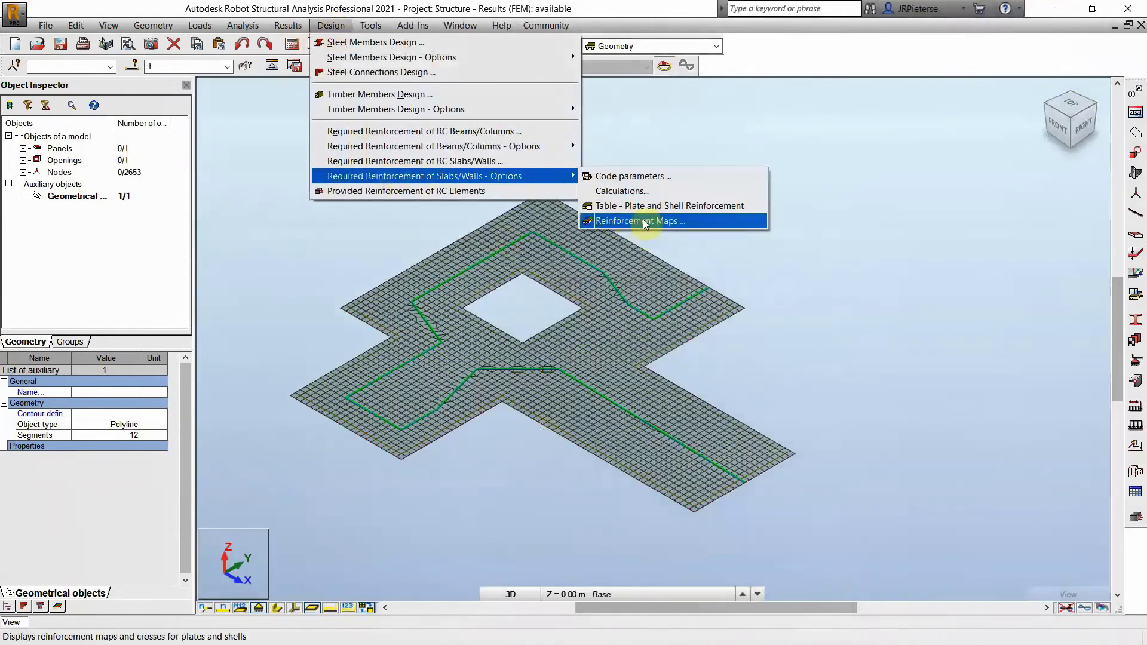
{"action": "left_click", "coordinate": [644, 223]}
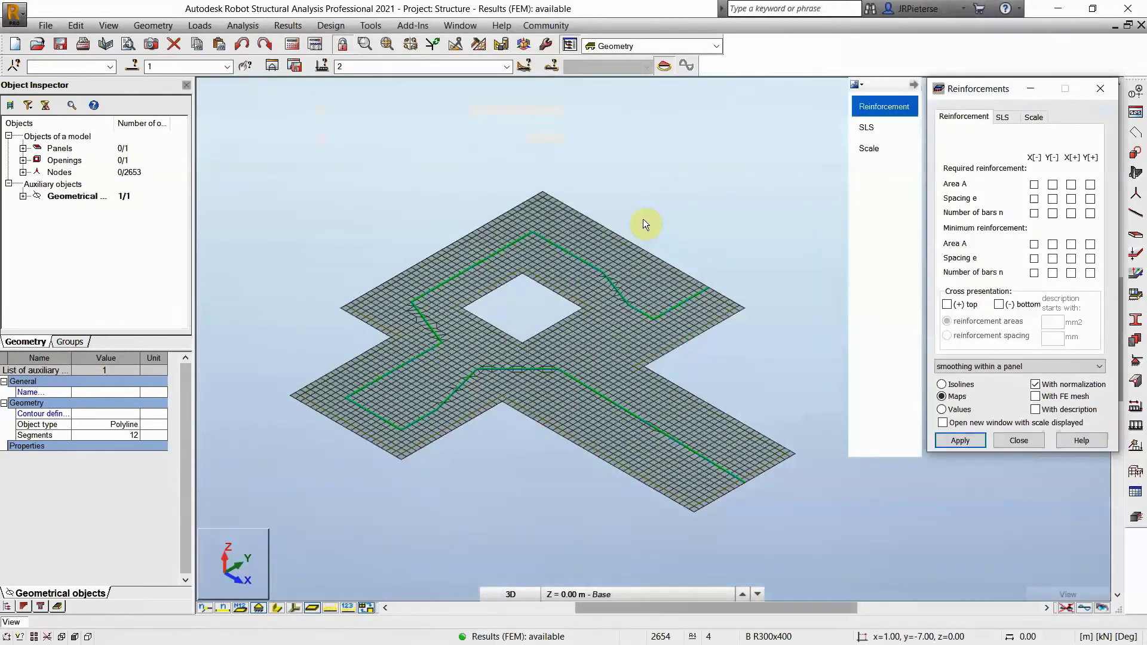
{"action": "left_click", "coordinate": [1034, 185]}
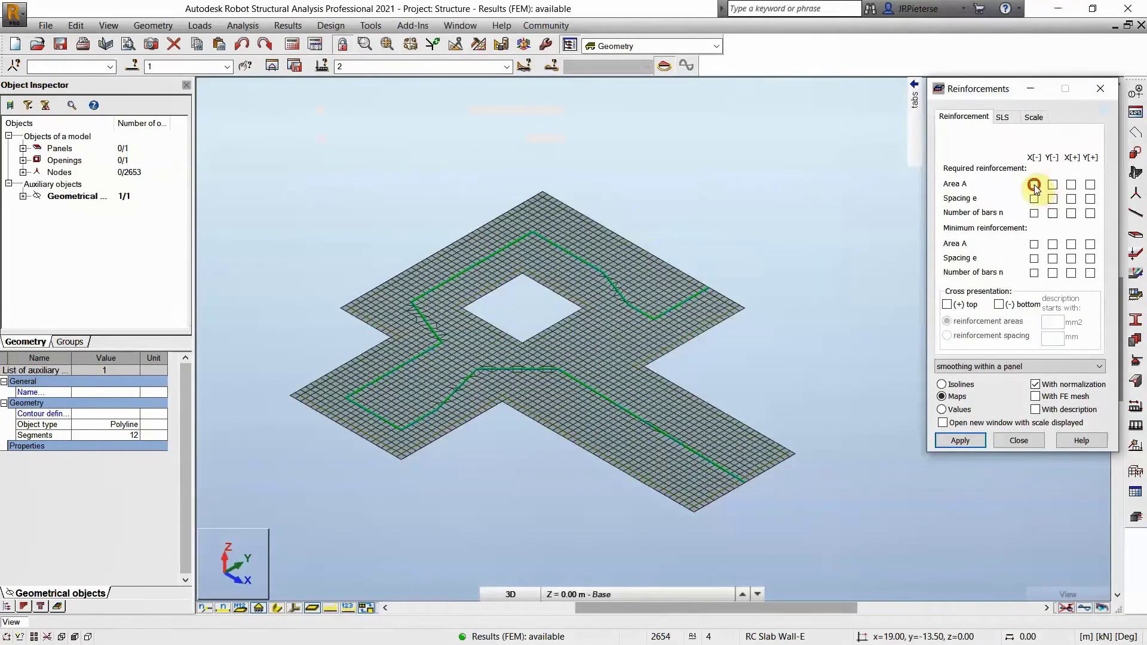
{"action": "left_click", "coordinate": [958, 440]}
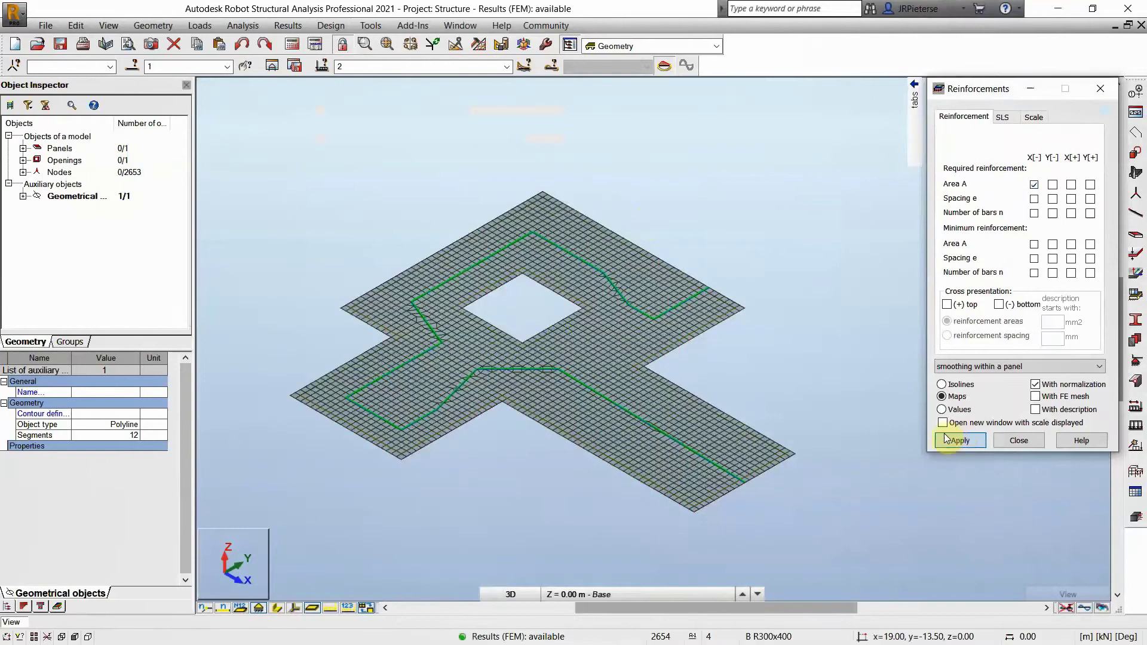
{"action": "left_click_drag", "start_coordinate": [961, 89], "coordinate": [805, 29]}
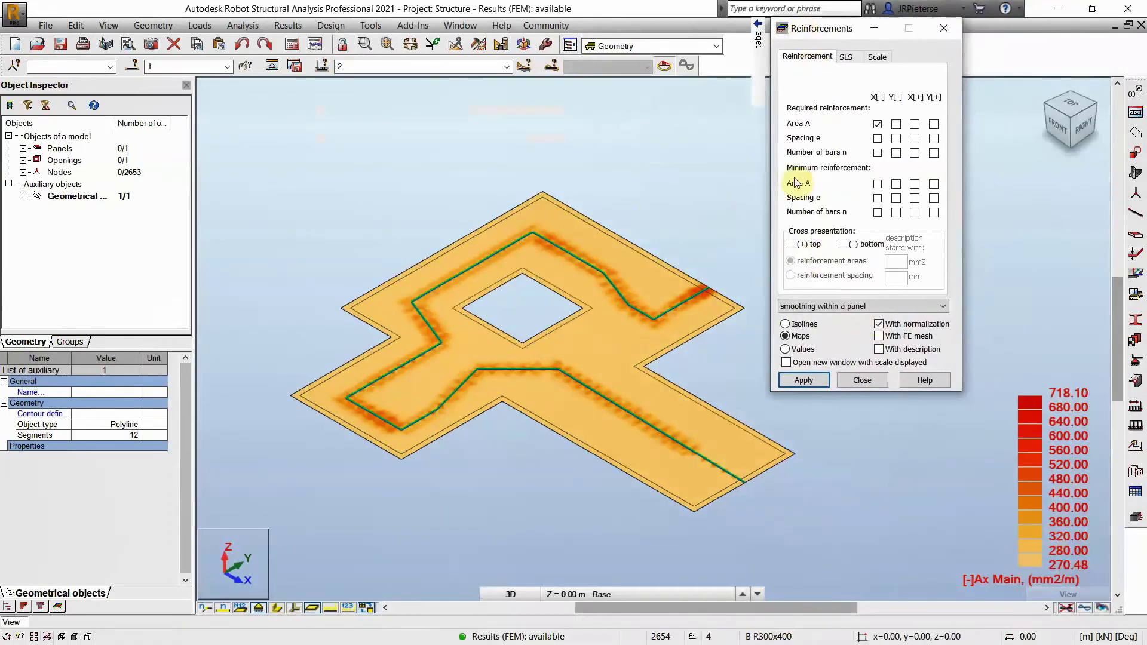
{"action": "left_click", "coordinate": [896, 124]}
{"action": "left_click", "coordinate": [808, 380]}
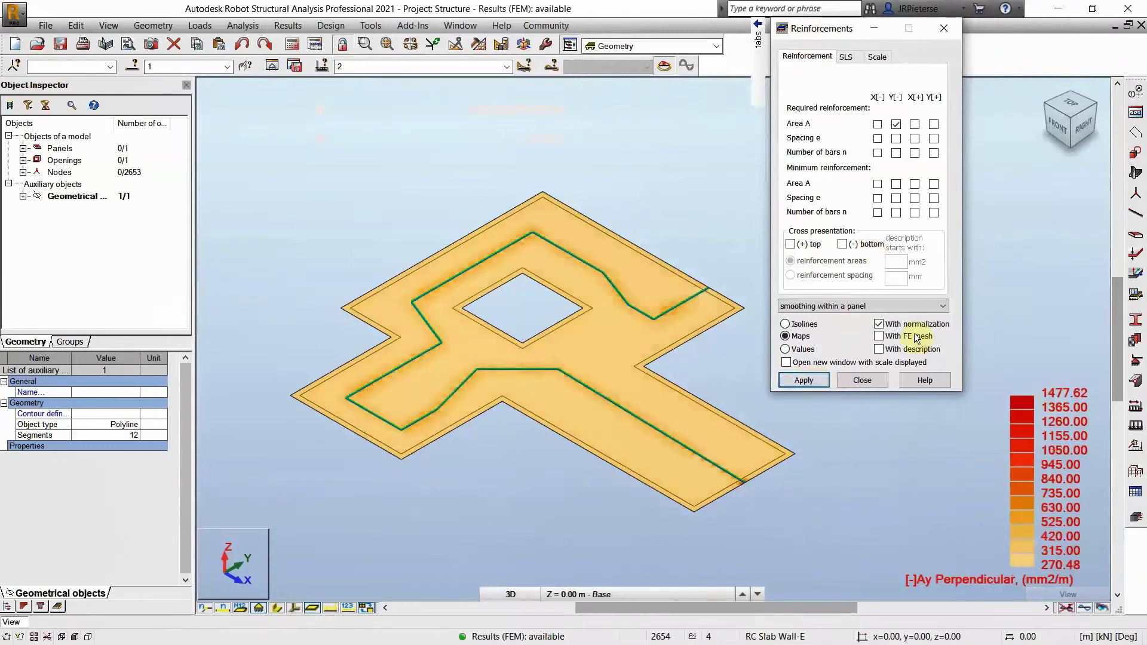
Show the required bar spacing e in Y[-], switching the presentation from maps to values and back to maps
{"action": "left_click", "coordinate": [895, 139]}
{"action": "left_click", "coordinate": [817, 382]}
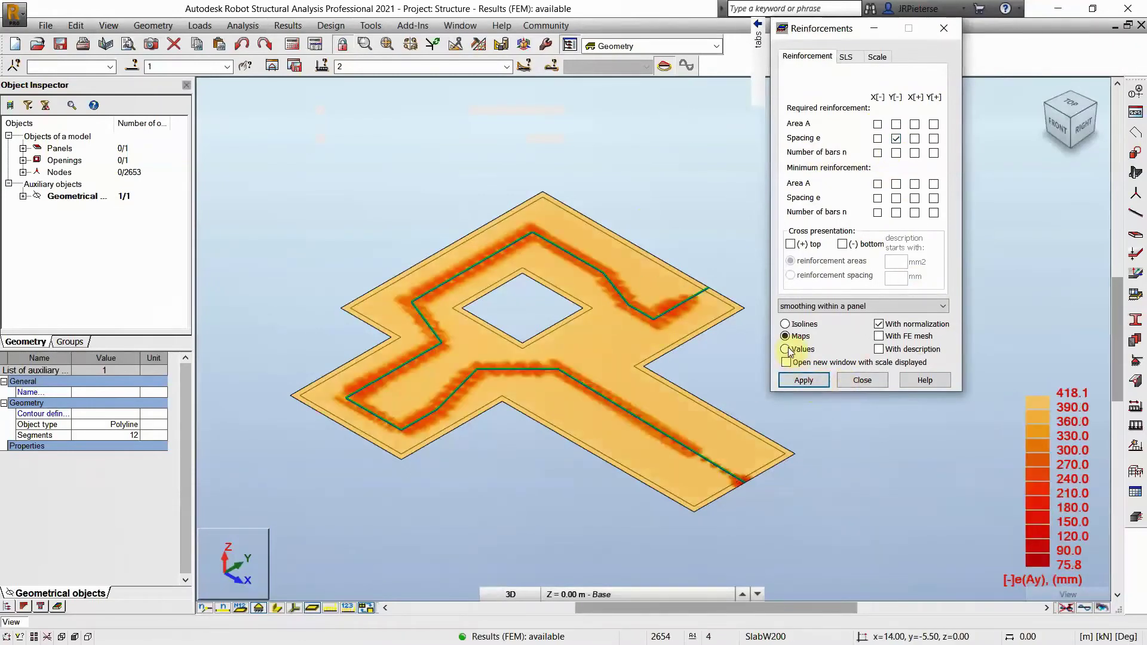
{"action": "left_click", "coordinate": [787, 350]}
{"action": "left_click", "coordinate": [802, 381]}
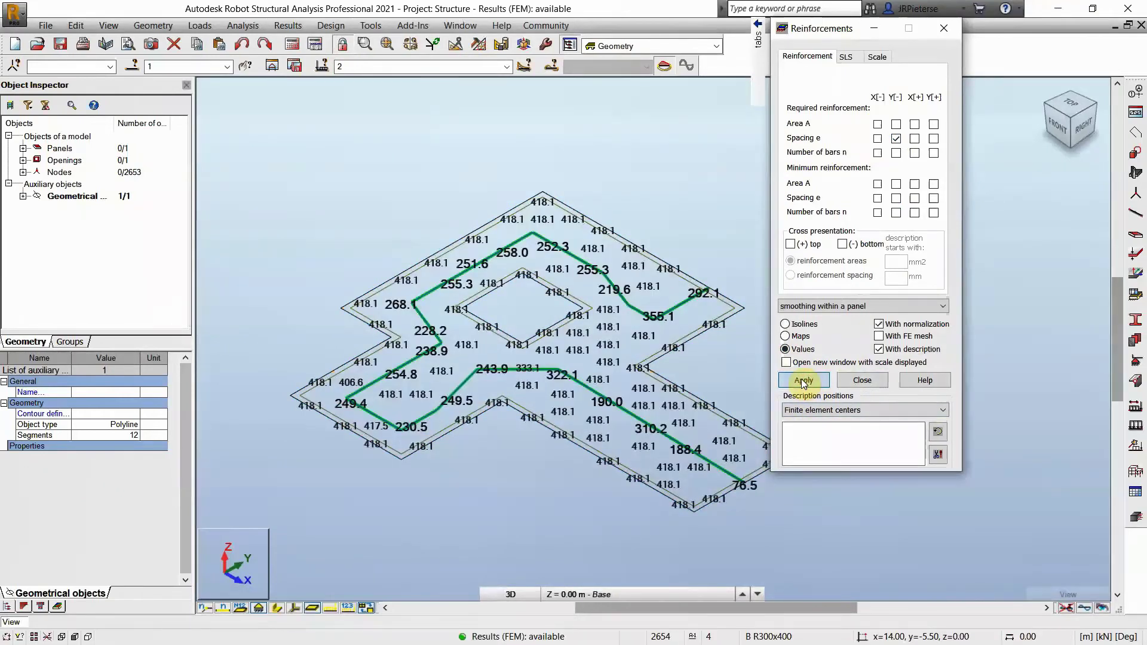
{"action": "left_click", "coordinate": [785, 336]}
{"action": "left_click", "coordinate": [805, 381]}
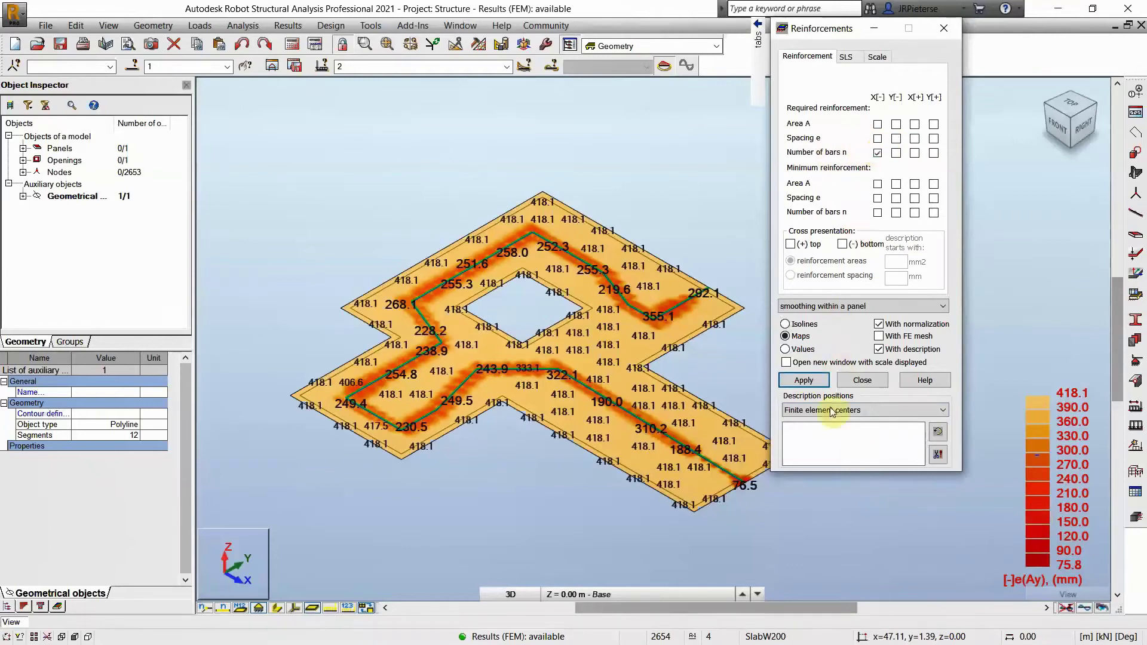
Map the required number of bars n in X[-] and reapply it for load case 2: Weight of Wall-E and Bug
{"action": "left_click", "coordinate": [804, 381]}
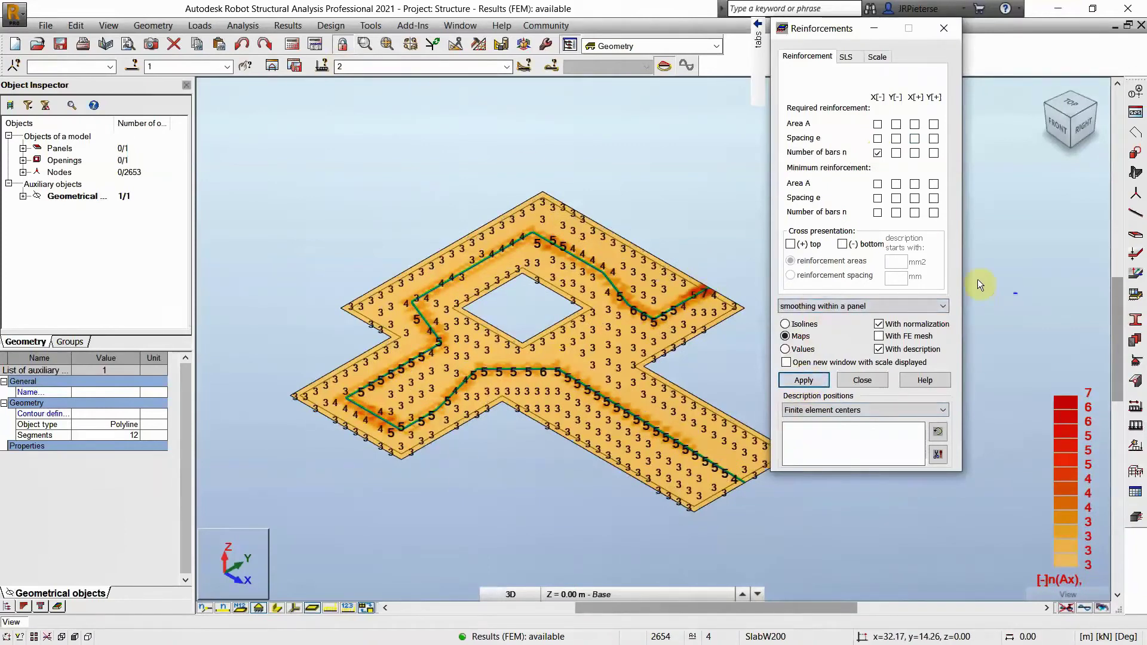
{"action": "left_click", "coordinate": [510, 64]}
{"action": "left_click", "coordinate": [508, 66]}
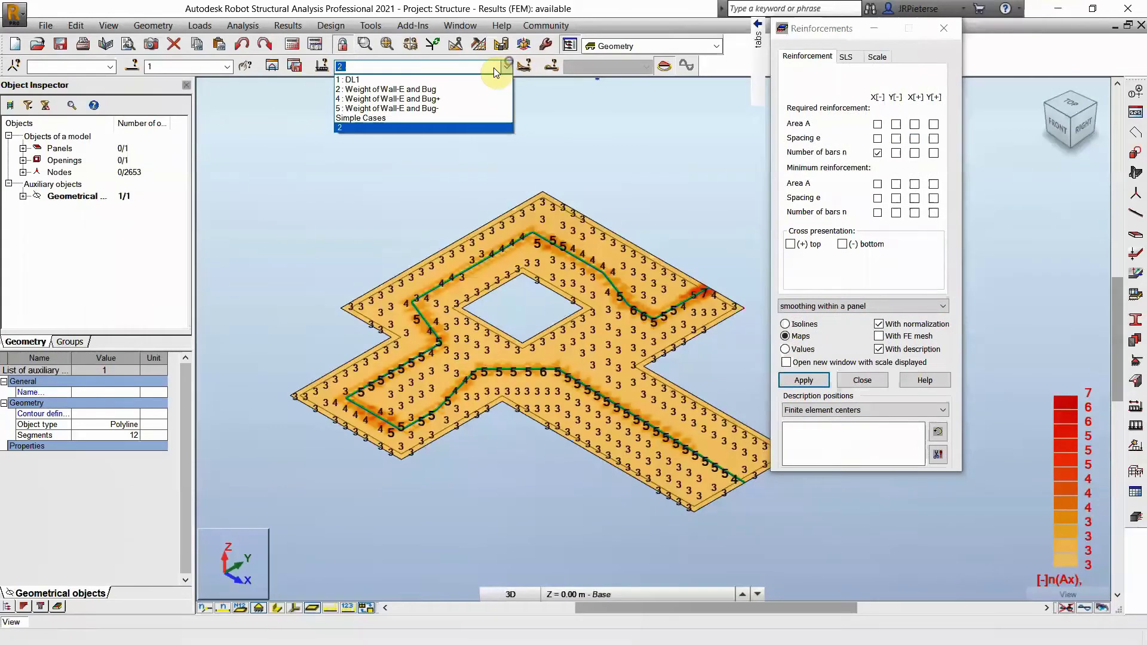
{"action": "left_click", "coordinate": [408, 117]}
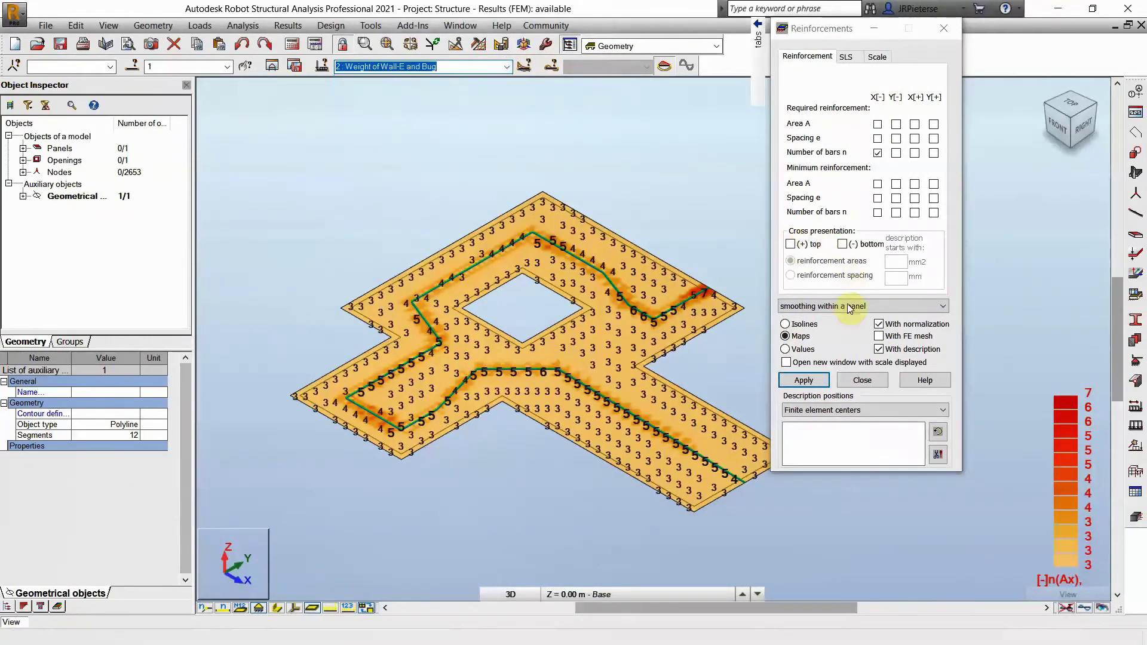
{"action": "left_click", "coordinate": [810, 385]}
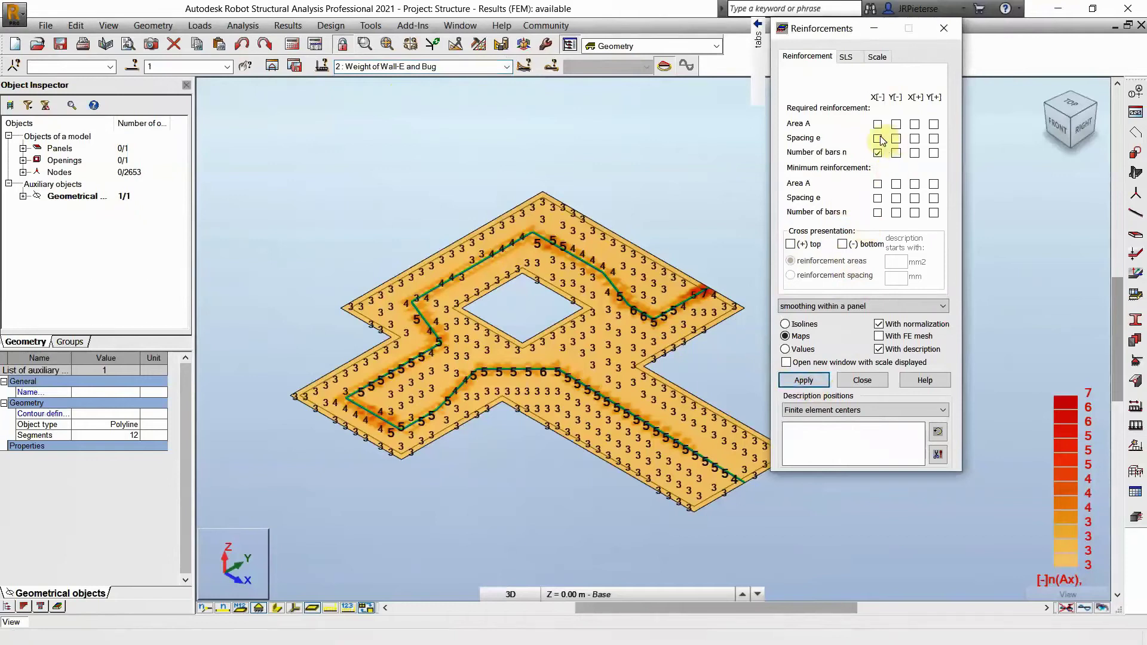
Map the required bar spacing e in X[-], then replace it with the SLS deflection u map for the negative side
{"action": "left_click", "coordinate": [879, 139]}
{"action": "left_click", "coordinate": [812, 380]}
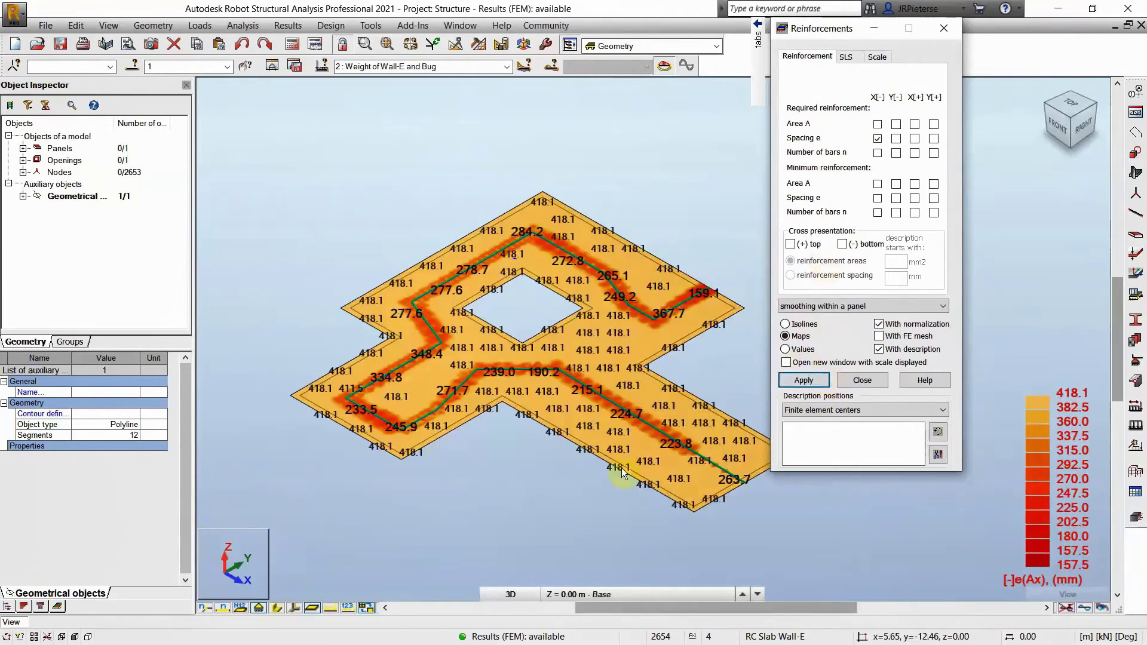
{"action": "left_click", "coordinate": [847, 58]}
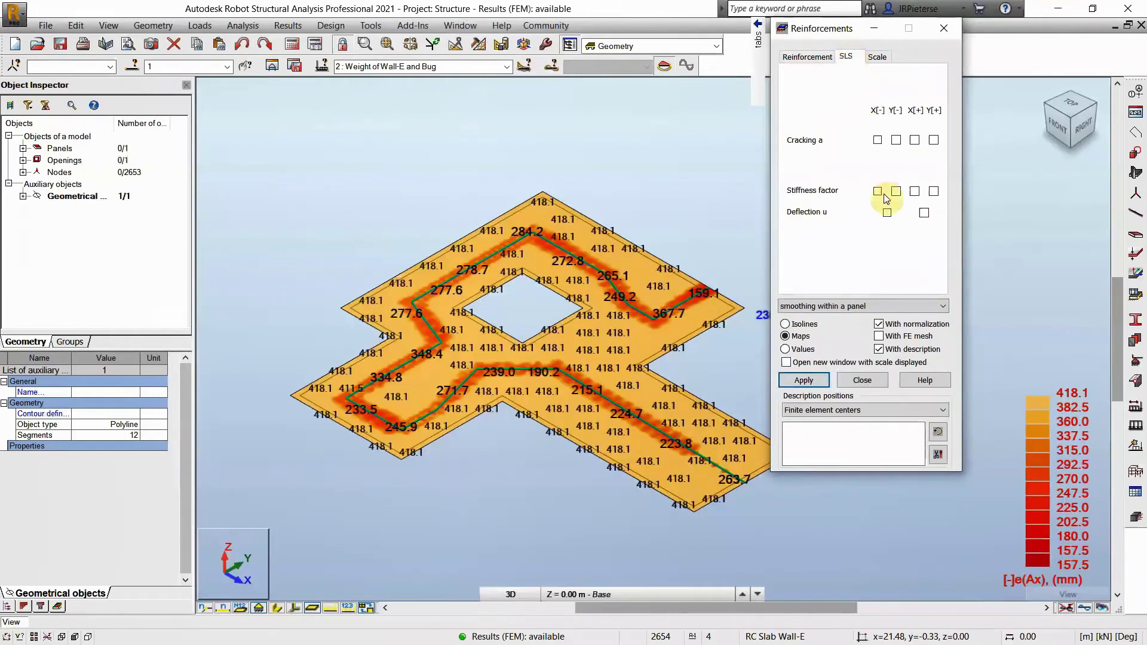
{"action": "left_click", "coordinate": [887, 214]}
{"action": "left_click", "coordinate": [814, 382]}
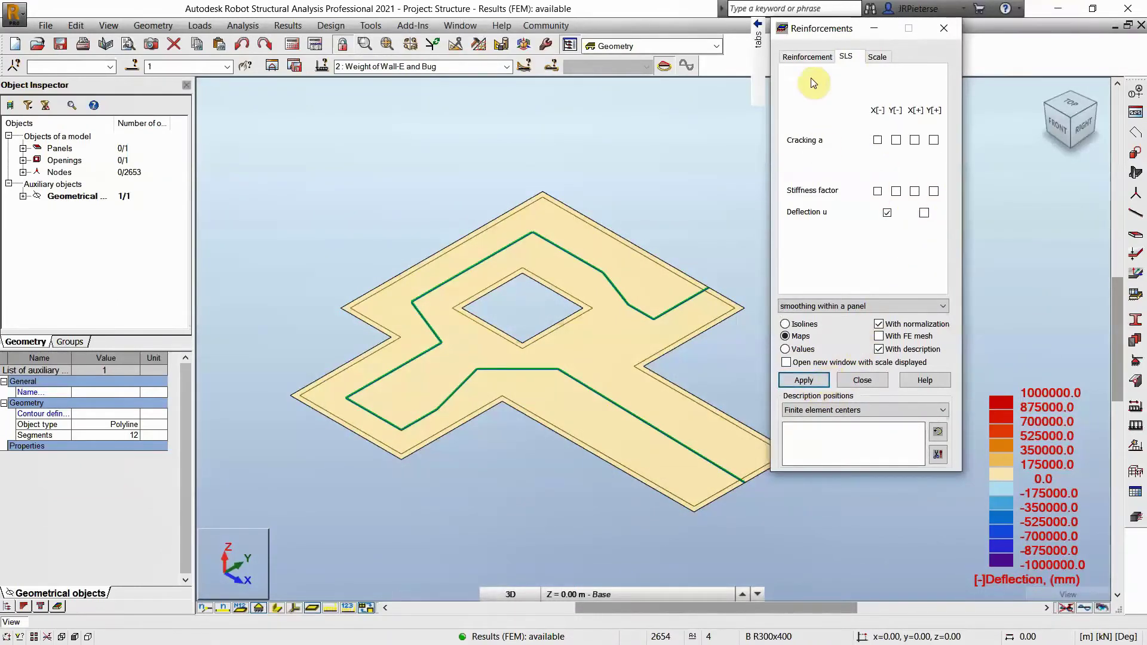
Look through the scale and reinforcement settings, close the Reinforcements dialog and clear the result map from the slab view
{"action": "left_click", "coordinate": [877, 56]}
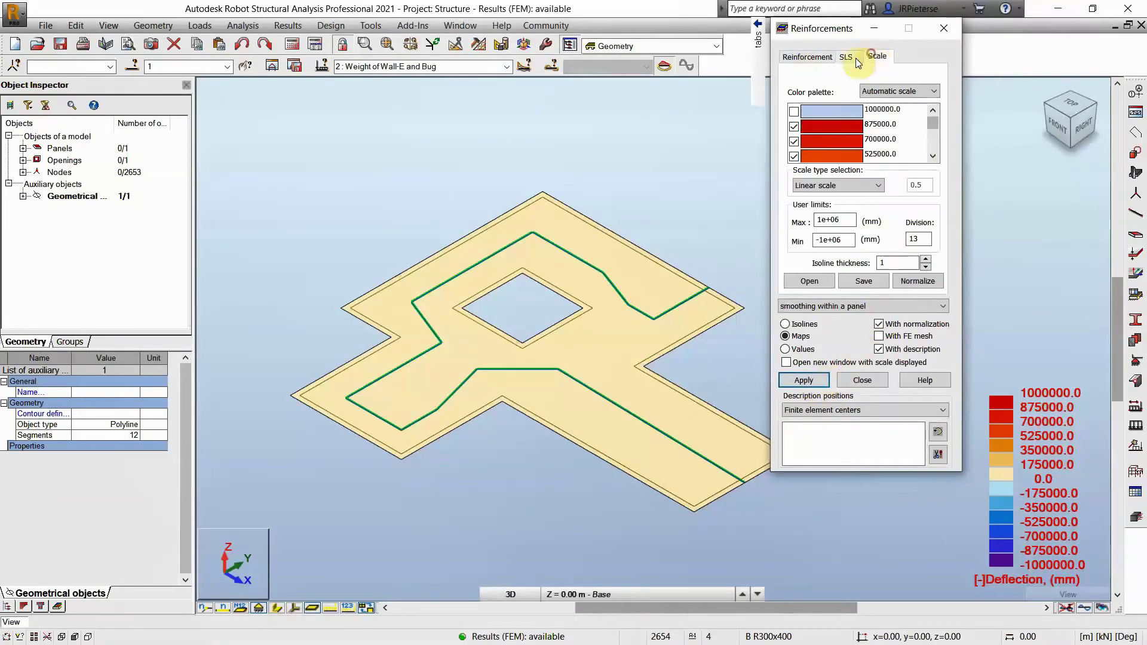
{"action": "left_click", "coordinate": [807, 57]}
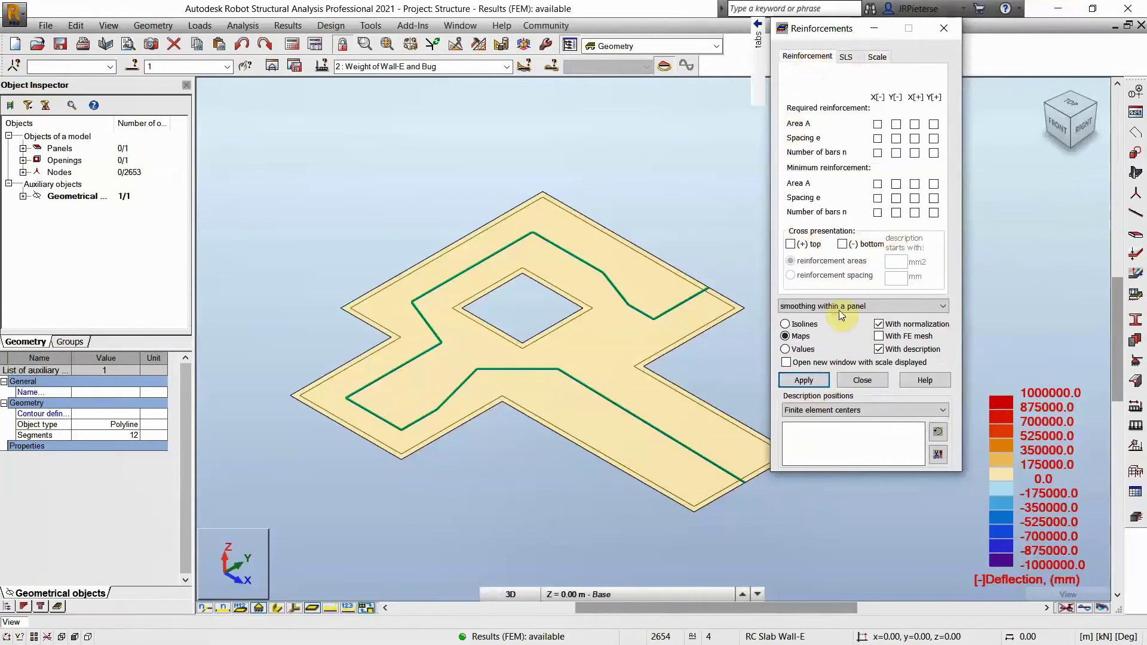
{"action": "left_click", "coordinate": [862, 380]}
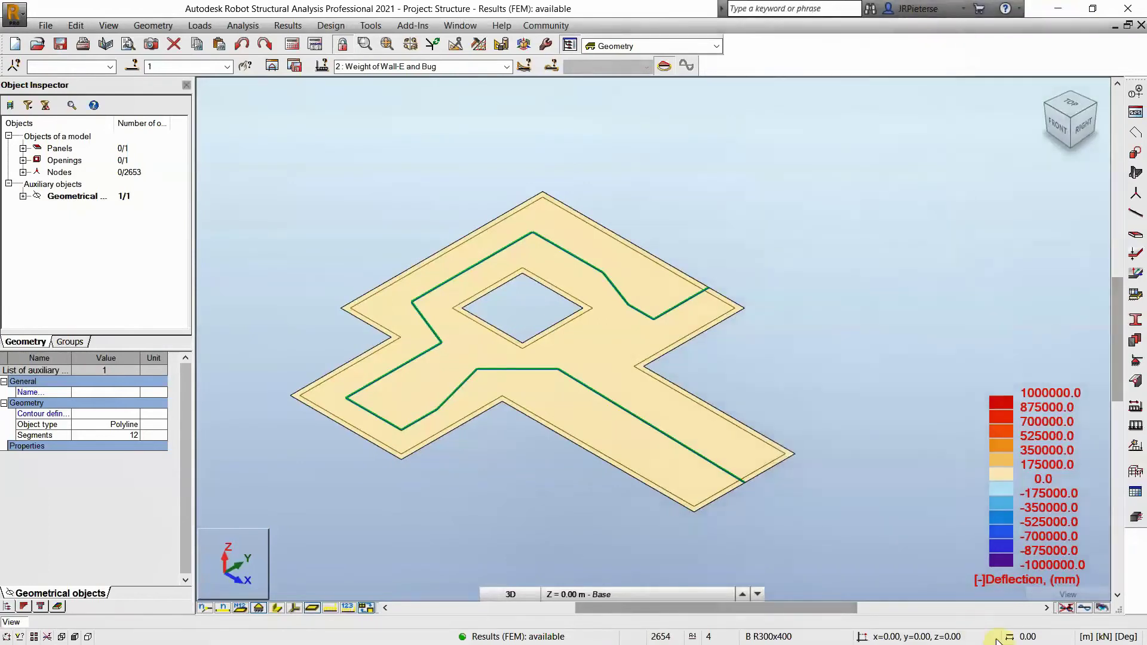
{"action": "left_click", "coordinate": [1065, 608]}
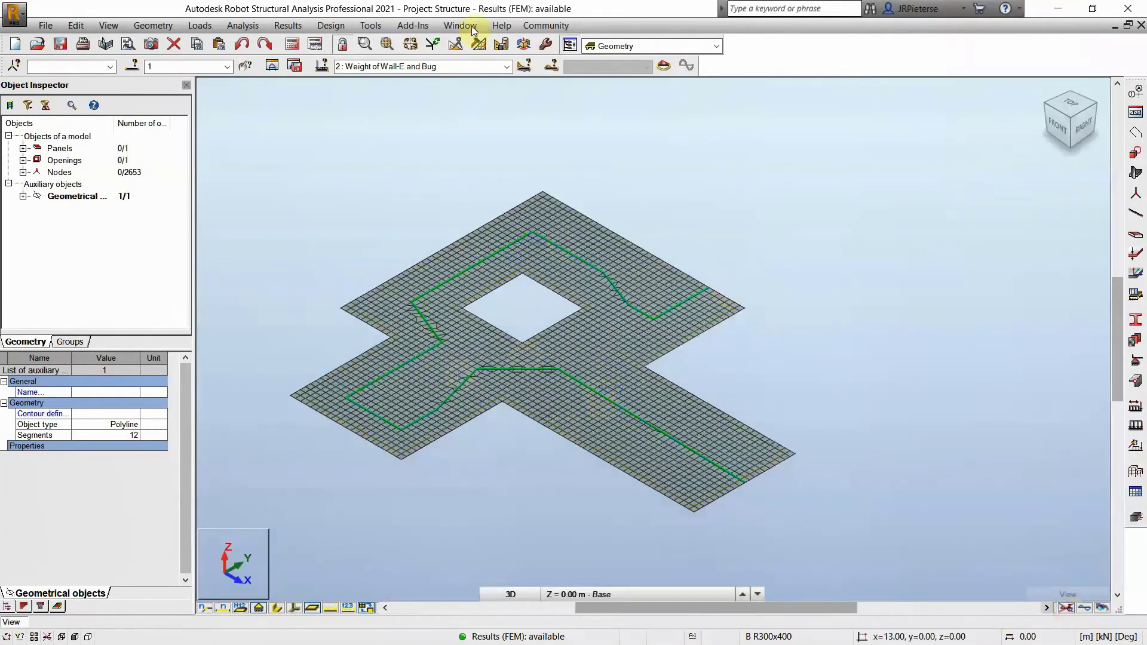
Hide the finite element mesh, select the slab panel and send it to the provided reinforcement design of RC elements
{"action": "left_click", "coordinate": [369, 607]}
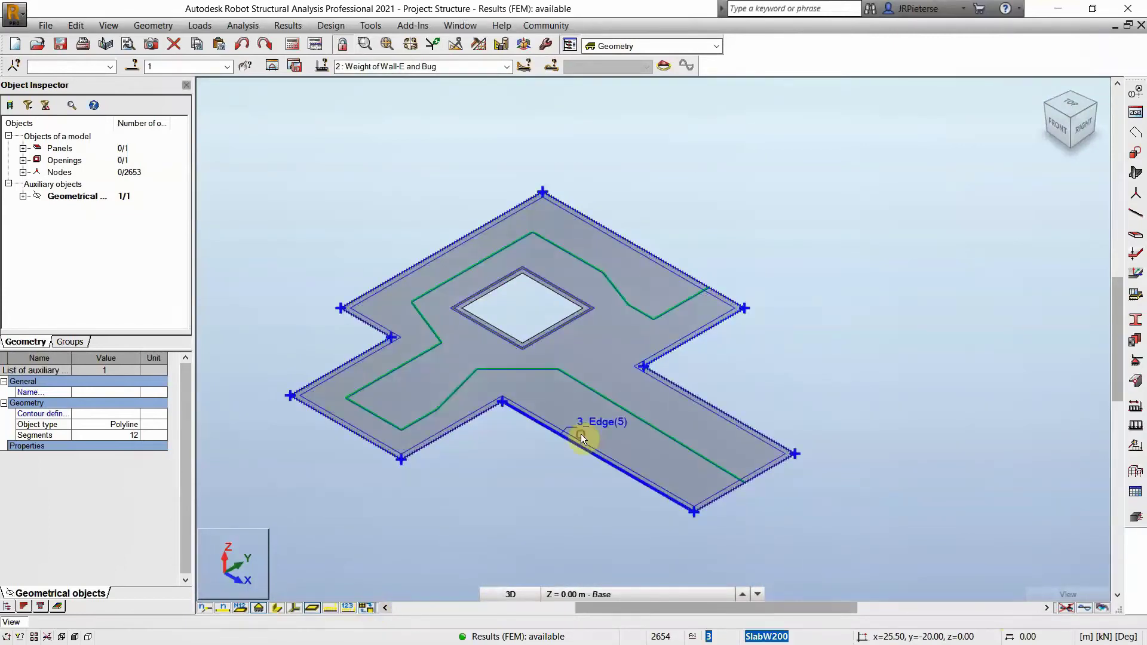
{"action": "left_click", "coordinate": [580, 433]}
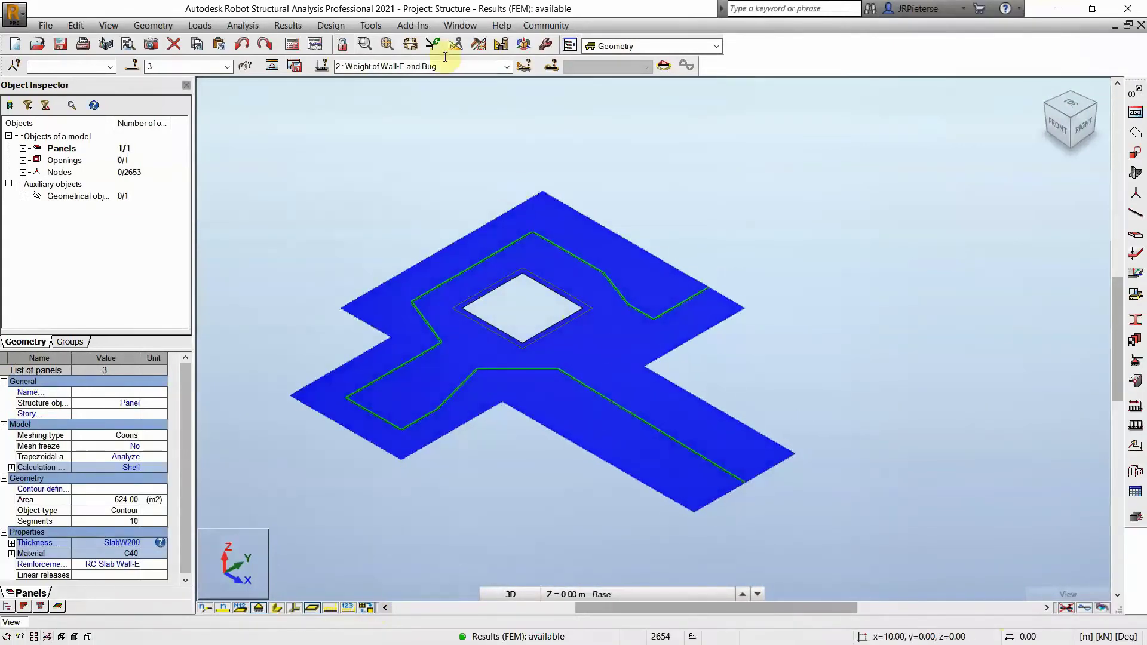
{"action": "left_click", "coordinate": [330, 25]}
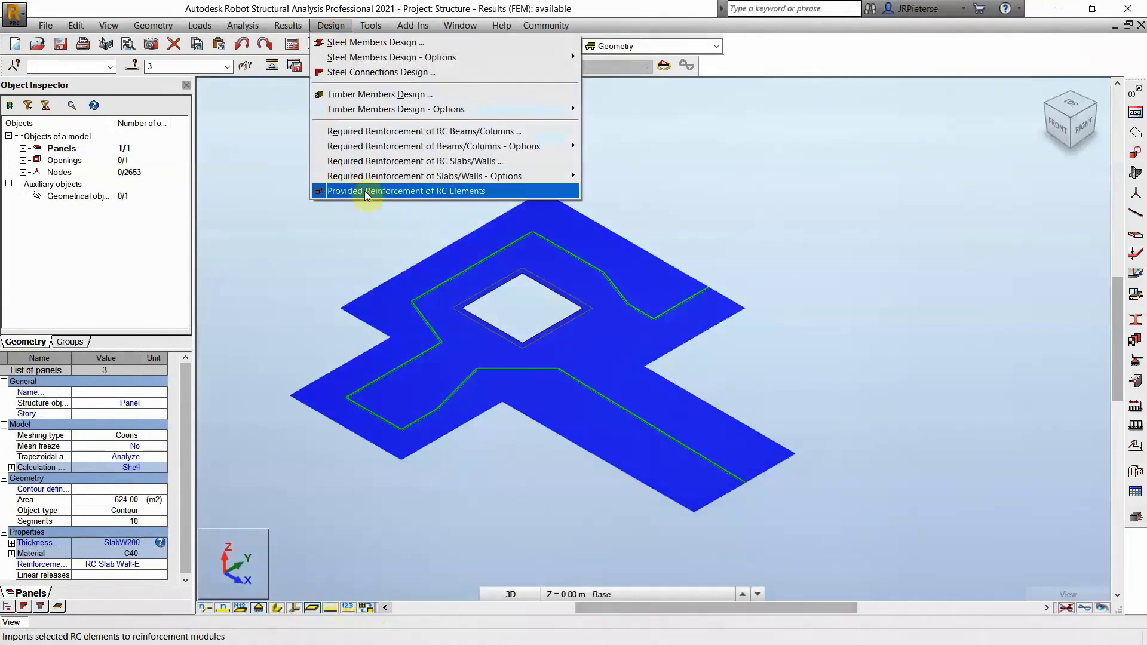
{"action": "left_click", "coordinate": [523, 192]}
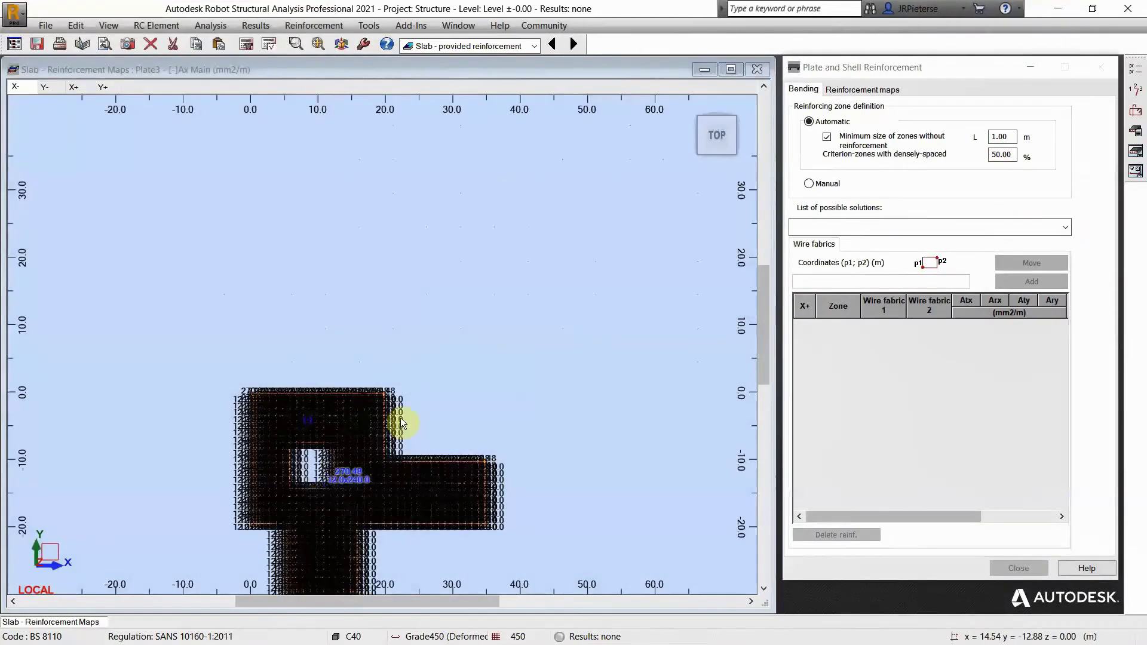
Examine the required reinforcement areas and bar spacings in X- around the slab opening, together with the reinforcement map colour legend
{"action": "middle_click_drag", "start_coordinate": [432, 432], "coordinate": [493, 338]}
{"action": "scroll", "coordinate": [383, 410], "scroll_direction": "down", "scroll_amount": 1}
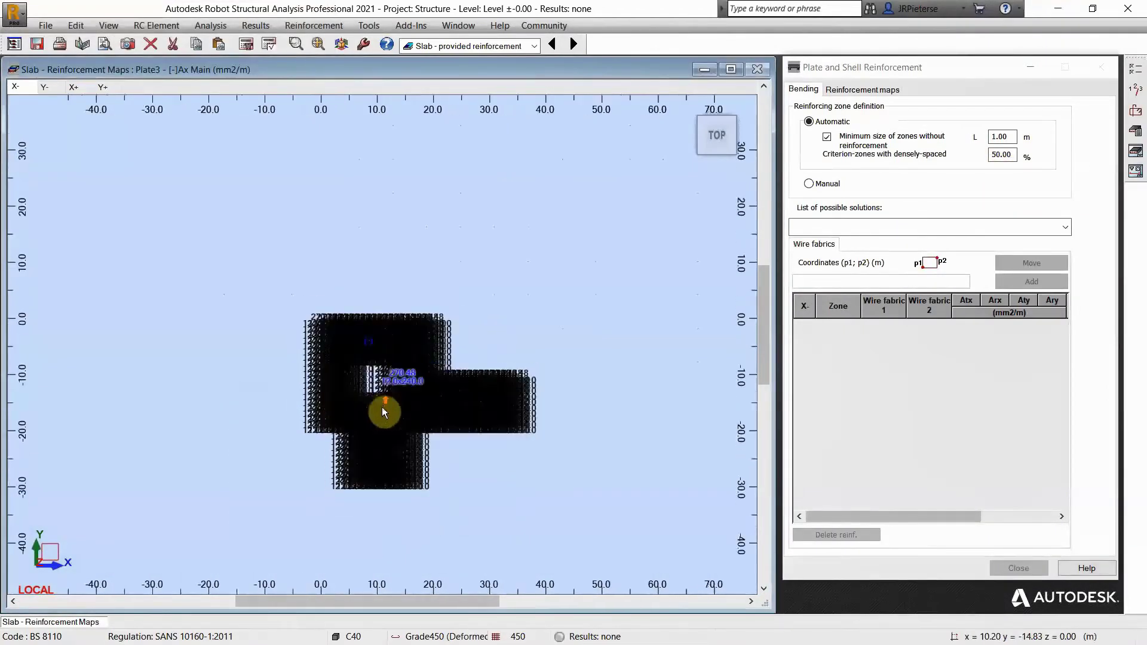
{"action": "scroll", "coordinate": [391, 415], "scroll_direction": "up", "scroll_amount": 3}
{"action": "scroll", "coordinate": [392, 416], "scroll_direction": "up", "scroll_amount": 6}
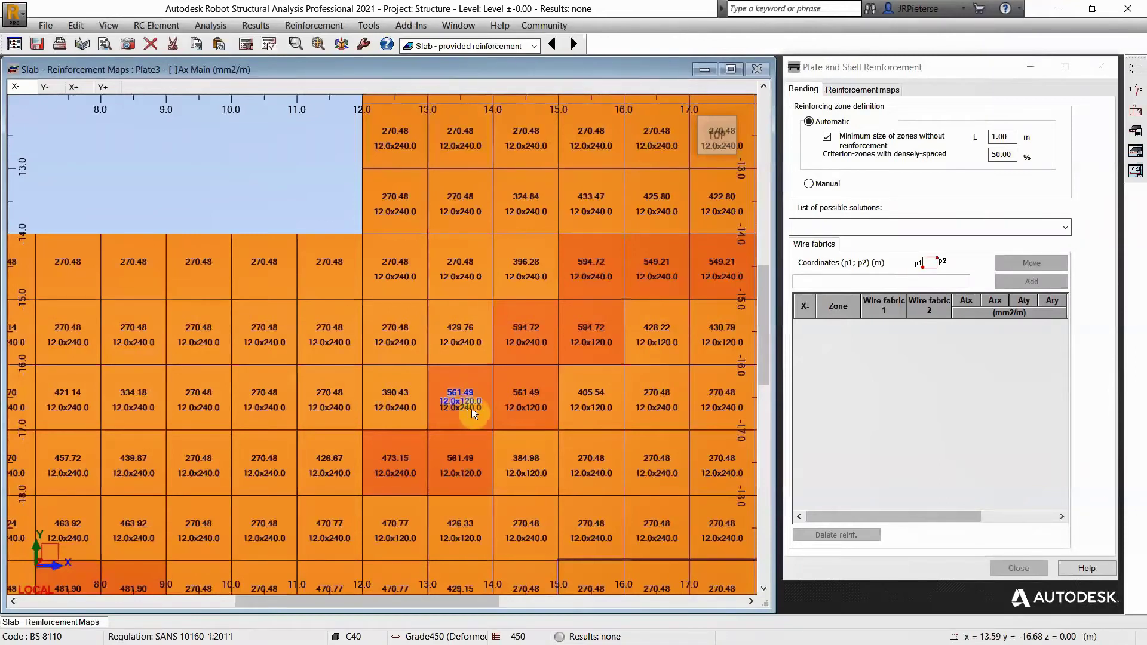
{"action": "left_click", "coordinate": [862, 90]}
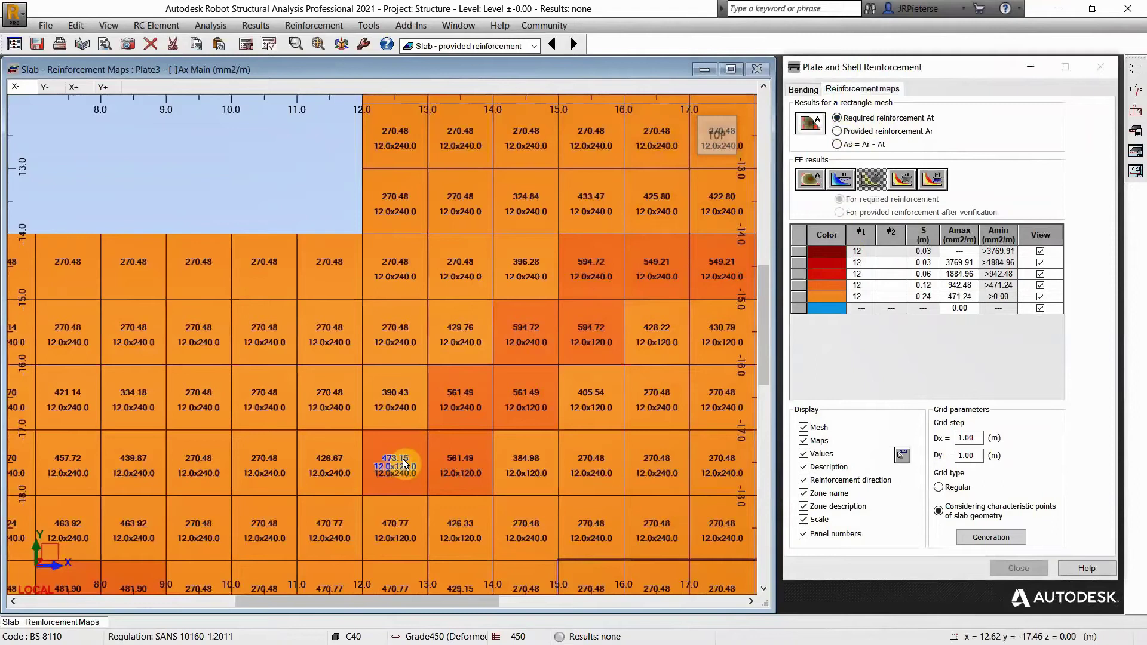
{"action": "scroll", "coordinate": [412, 316], "scroll_direction": "down", "scroll_amount": 3}
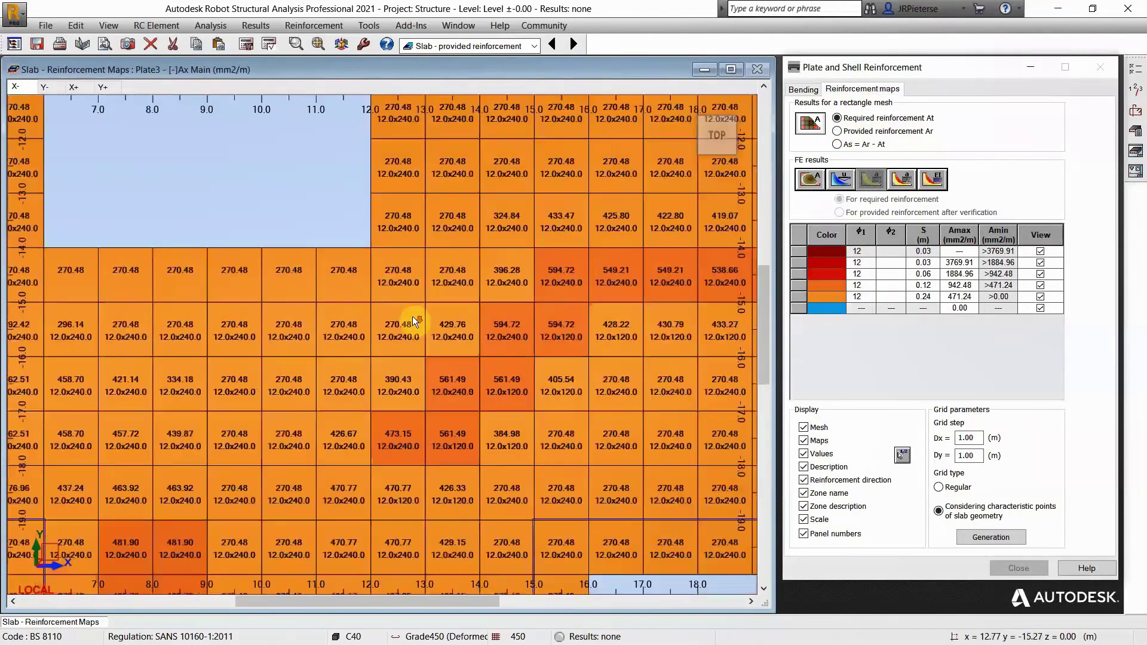
{"action": "scroll", "coordinate": [412, 317], "scroll_direction": "down", "scroll_amount": 2}
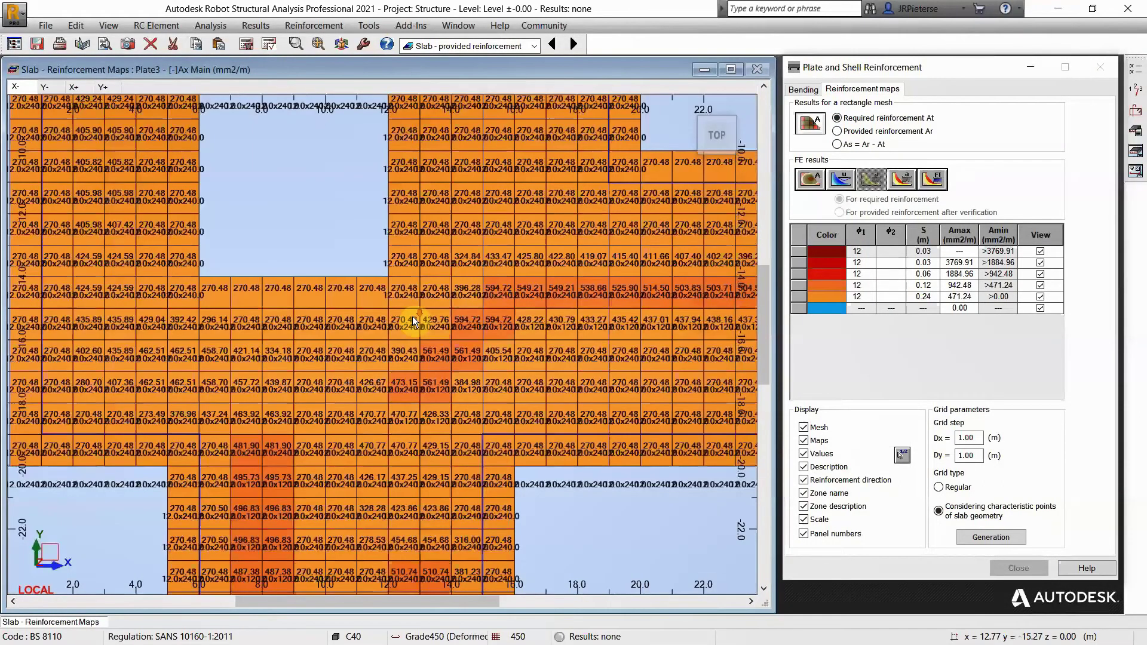
{"action": "scroll", "coordinate": [412, 316], "scroll_direction": "up", "scroll_amount": 6}
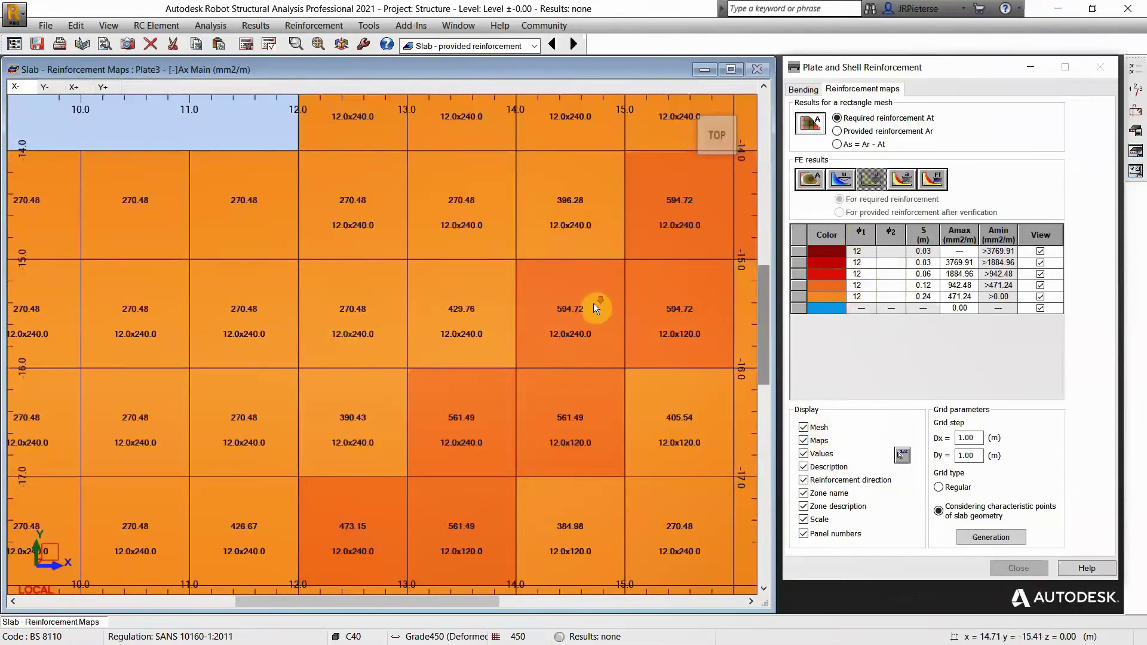
{"action": "scroll", "coordinate": [594, 304], "scroll_direction": "down", "scroll_amount": 3}
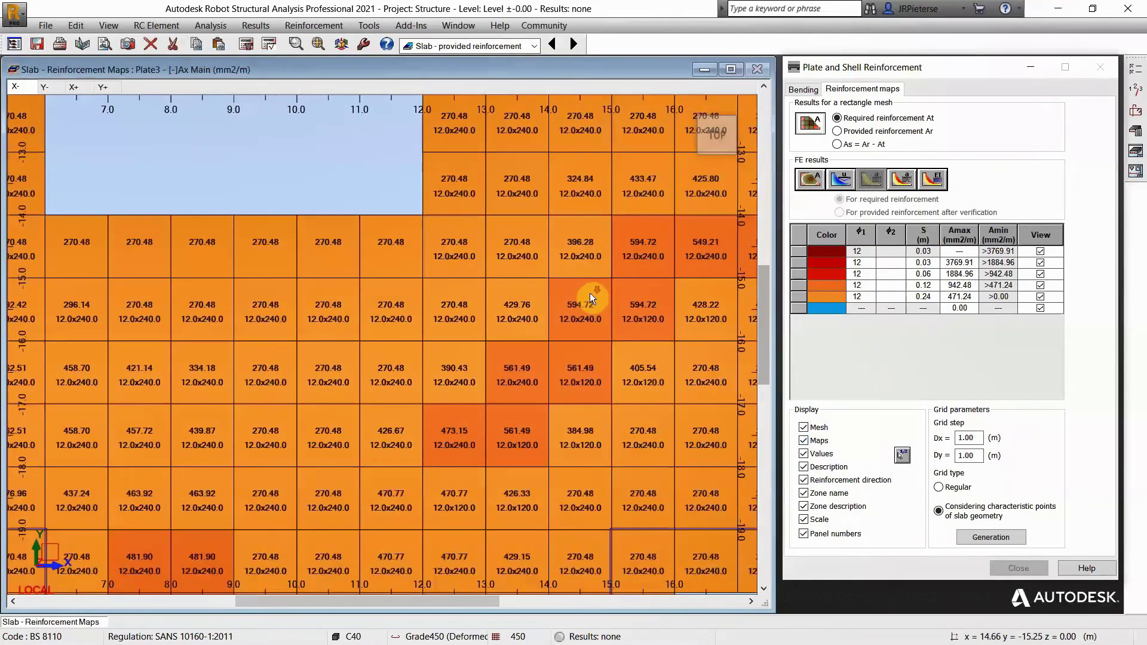
{"action": "scroll", "coordinate": [590, 292], "scroll_direction": "down", "scroll_amount": 2}
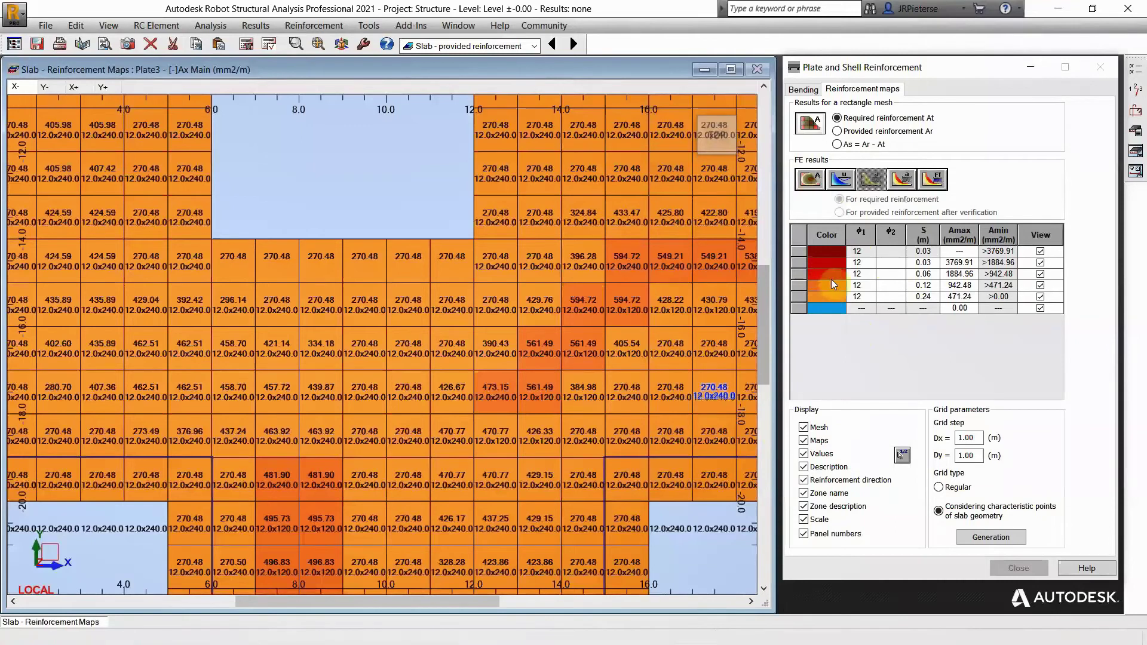
Show the finite element reinforcement map for the required reinforcement, hide the mesh and examine the X- values across the slab
{"action": "left_click", "coordinate": [811, 180]}
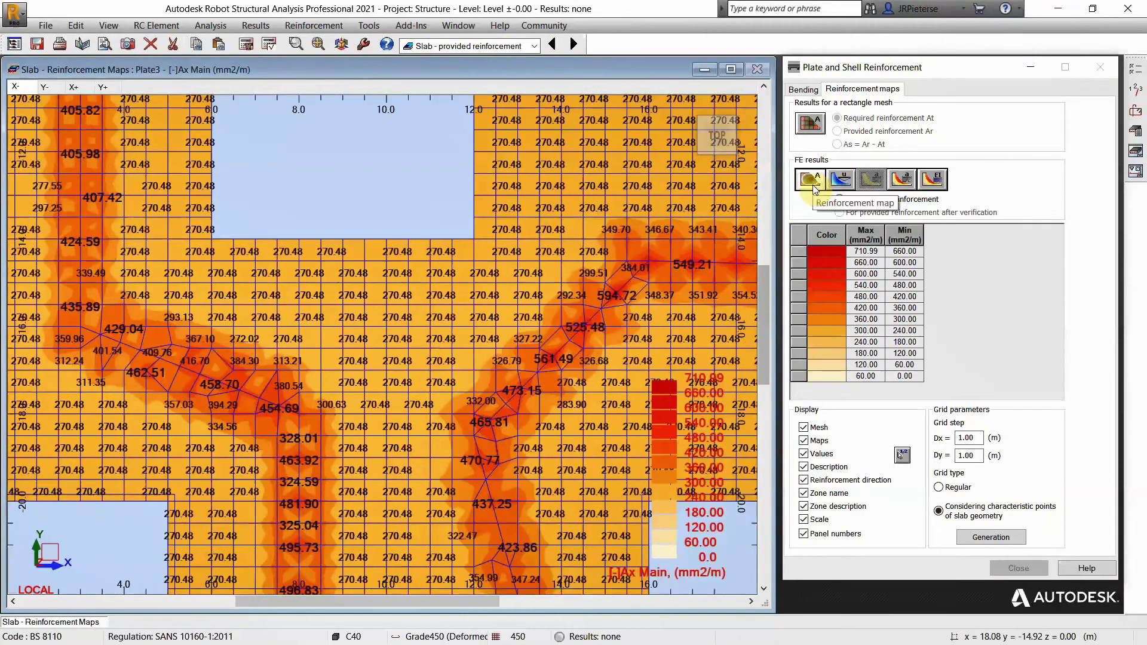
{"action": "scroll", "coordinate": [503, 220], "scroll_direction": "down", "scroll_amount": 3}
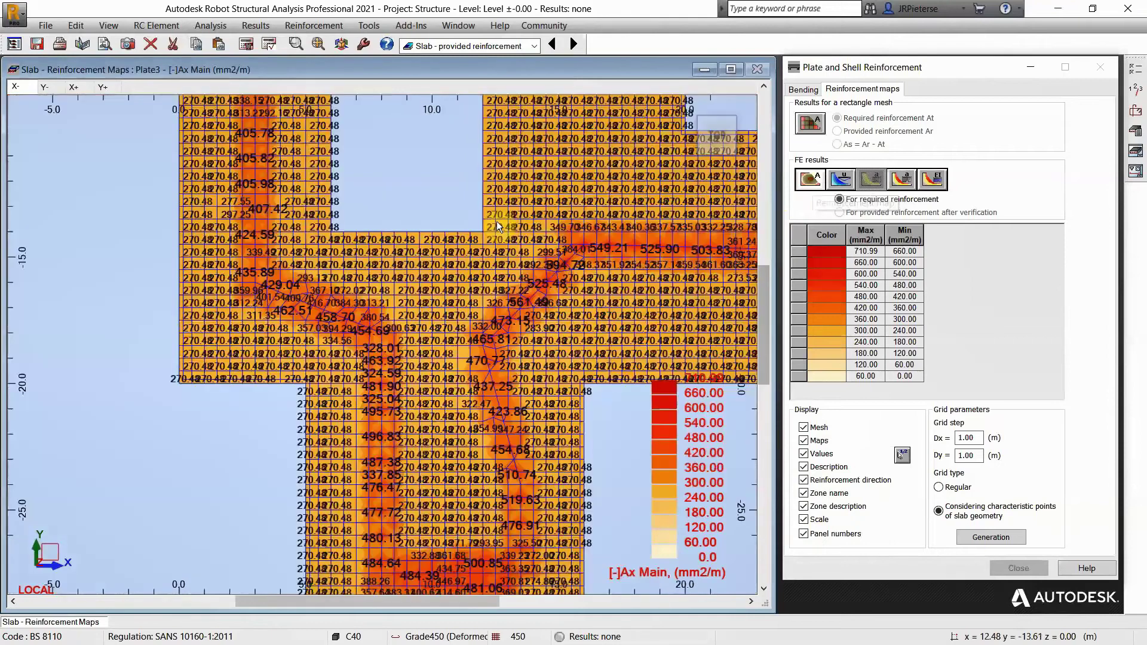
{"action": "scroll", "coordinate": [615, 375], "scroll_direction": "up", "scroll_amount": 1}
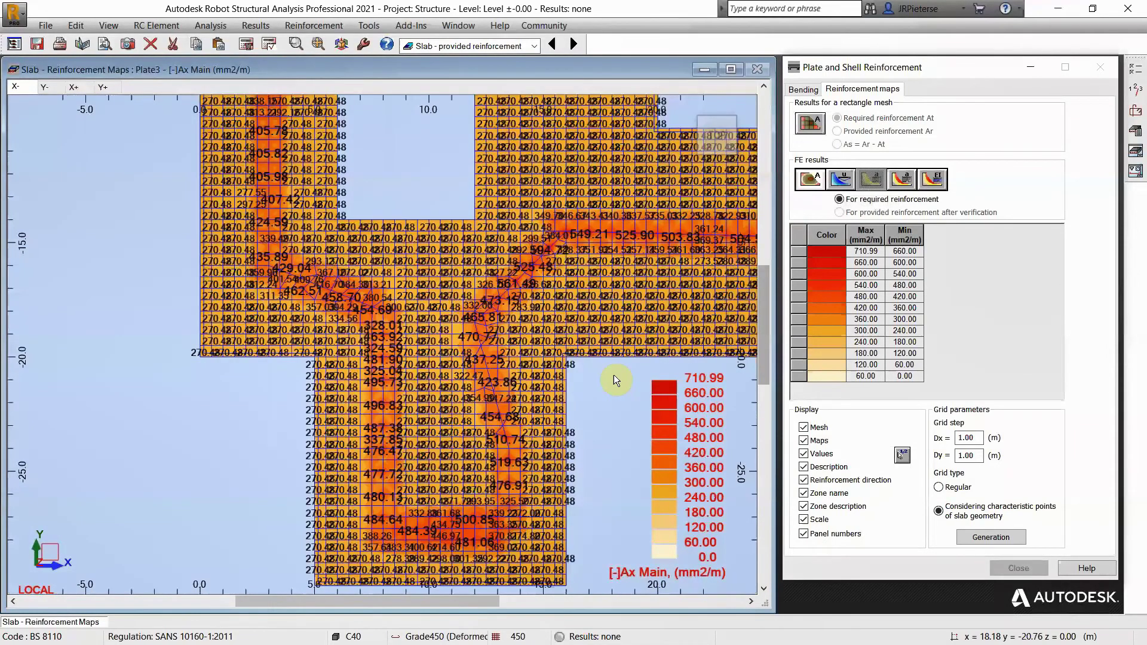
{"action": "scroll", "coordinate": [615, 374], "scroll_direction": "up", "scroll_amount": 1}
{"action": "scroll", "coordinate": [564, 308], "scroll_direction": "up", "scroll_amount": 2}
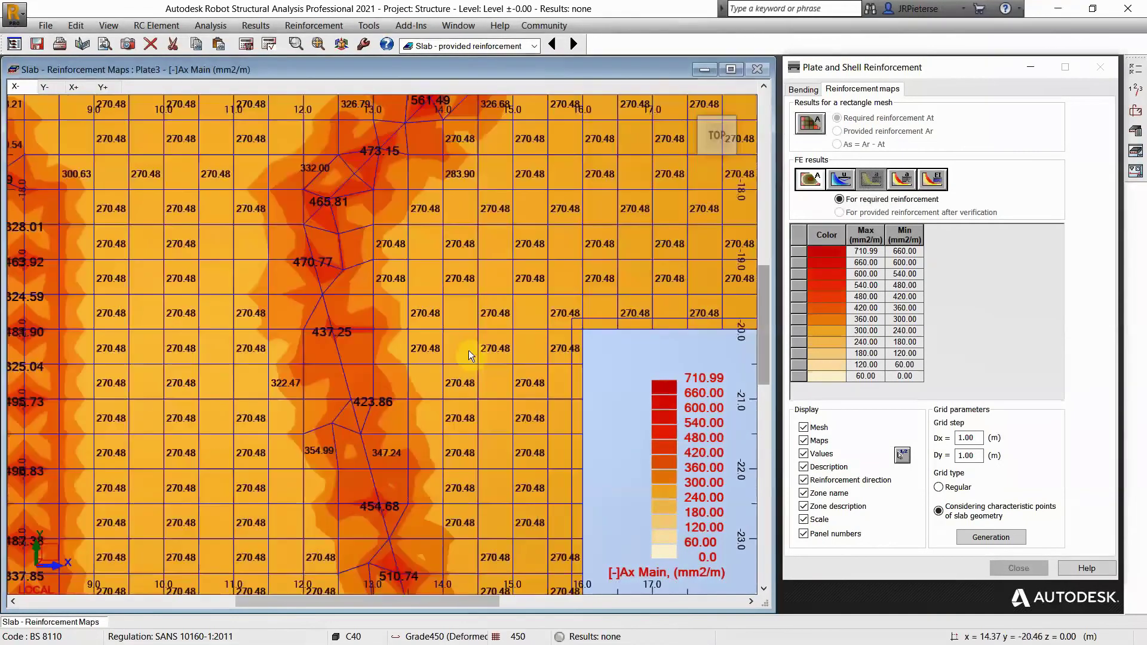
{"action": "scroll", "coordinate": [469, 350], "scroll_direction": "down", "scroll_amount": 1}
{"action": "scroll", "coordinate": [468, 350], "scroll_direction": "down", "scroll_amount": 1}
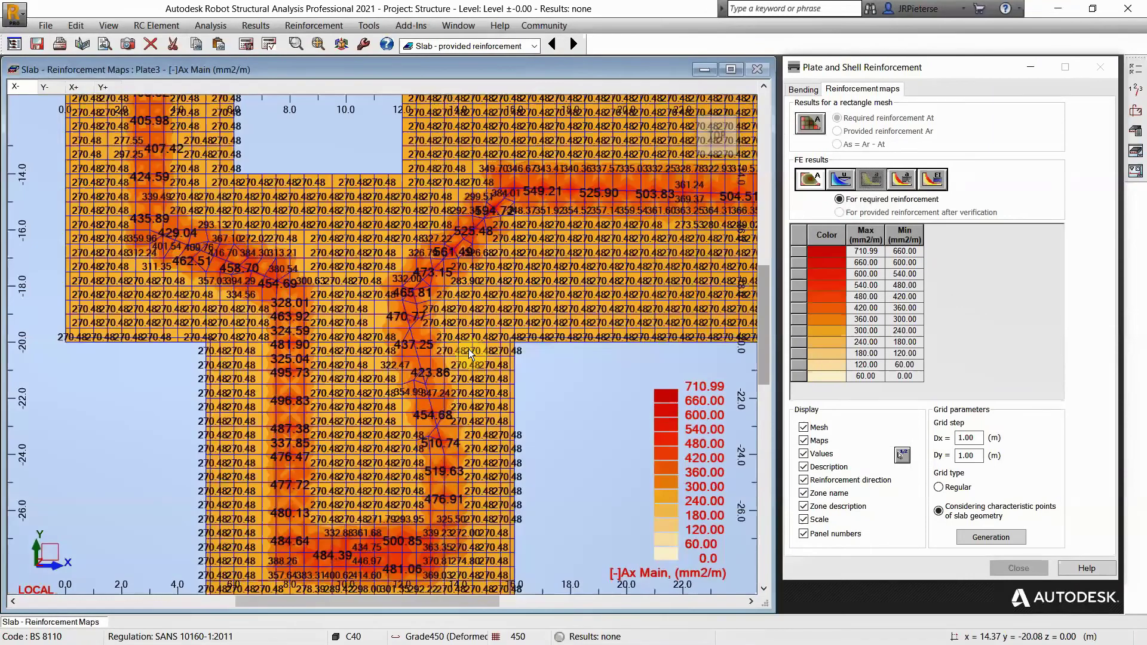
{"action": "scroll", "coordinate": [468, 349], "scroll_direction": "down", "scroll_amount": 1}
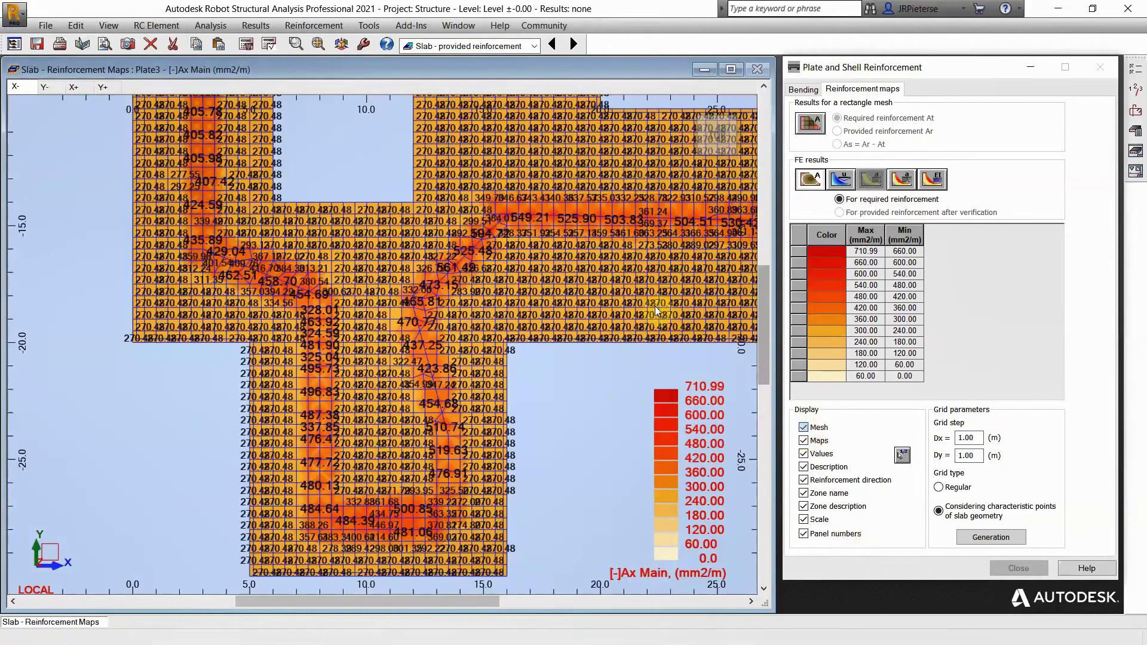
{"action": "scroll", "coordinate": [471, 341], "scroll_direction": "down", "scroll_amount": 3}
{"action": "scroll", "coordinate": [498, 298], "scroll_direction": "up", "scroll_amount": 5}
{"action": "scroll", "coordinate": [433, 253], "scroll_direction": "down", "scroll_amount": 2}
{"action": "scroll", "coordinate": [434, 257], "scroll_direction": "down", "scroll_amount": 2}
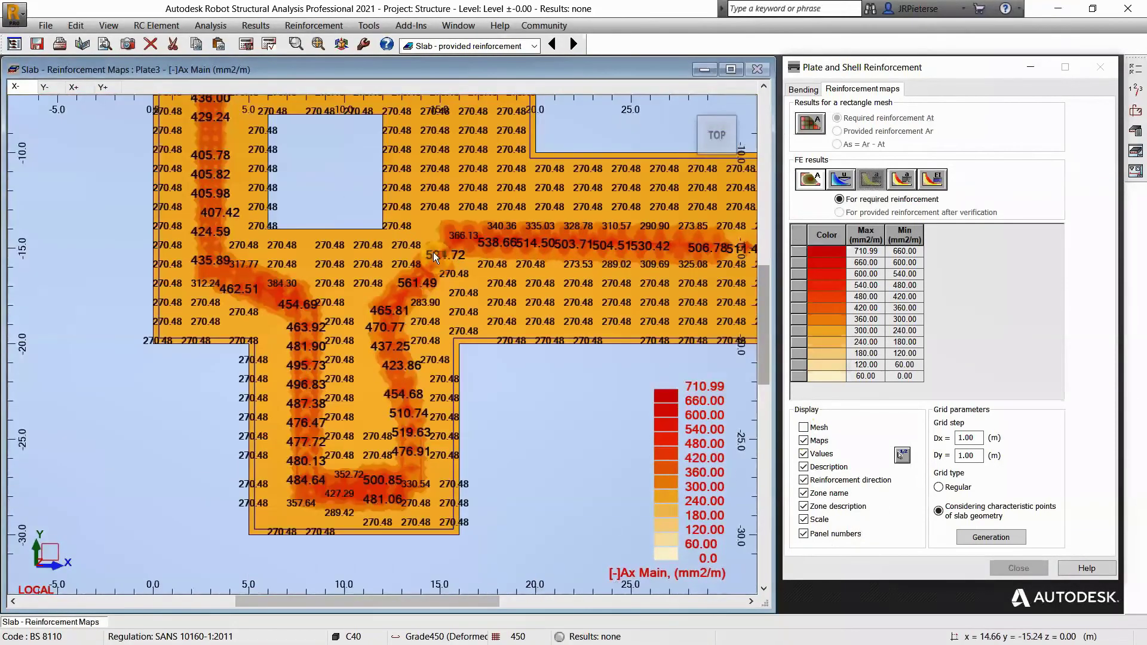
Display the deflection map for the required reinforcement with the mesh switched back on
{"action": "left_click", "coordinate": [841, 178]}
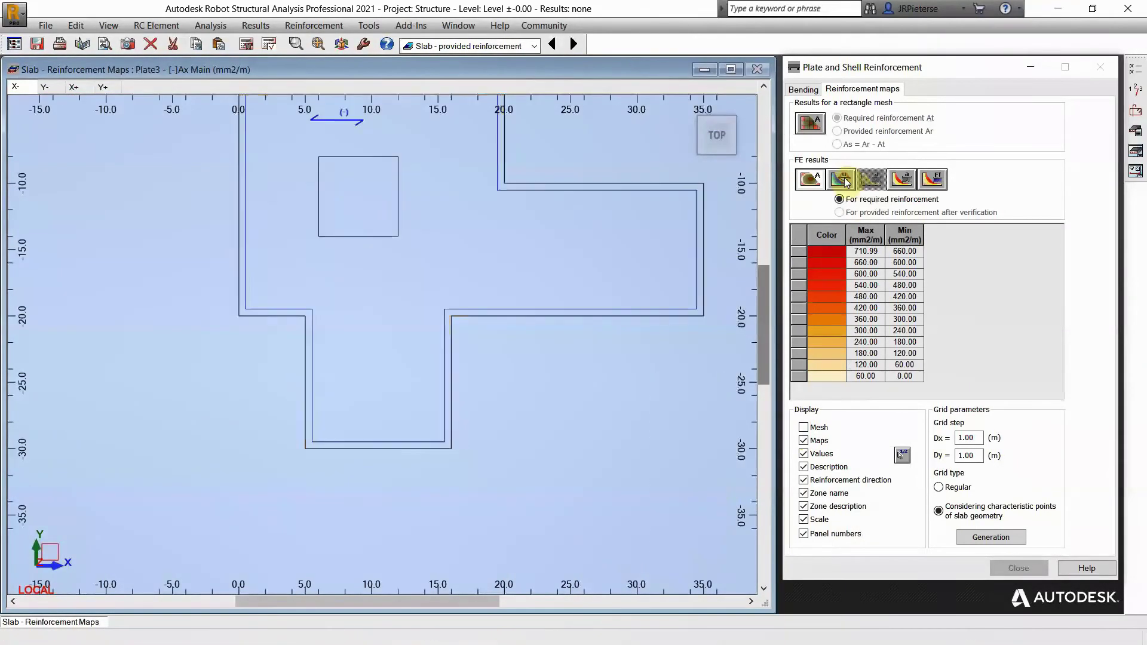
{"action": "left_click", "coordinate": [803, 428]}
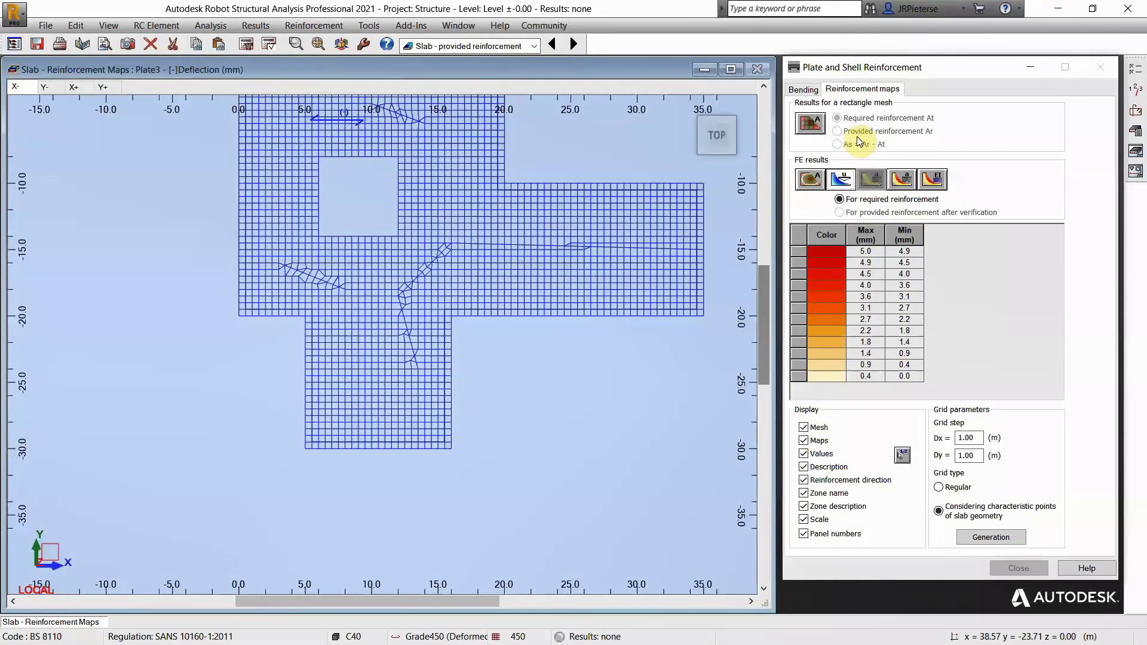
{"action": "middle_click_drag", "start_coordinate": [569, 155], "coordinate": [532, 195]}
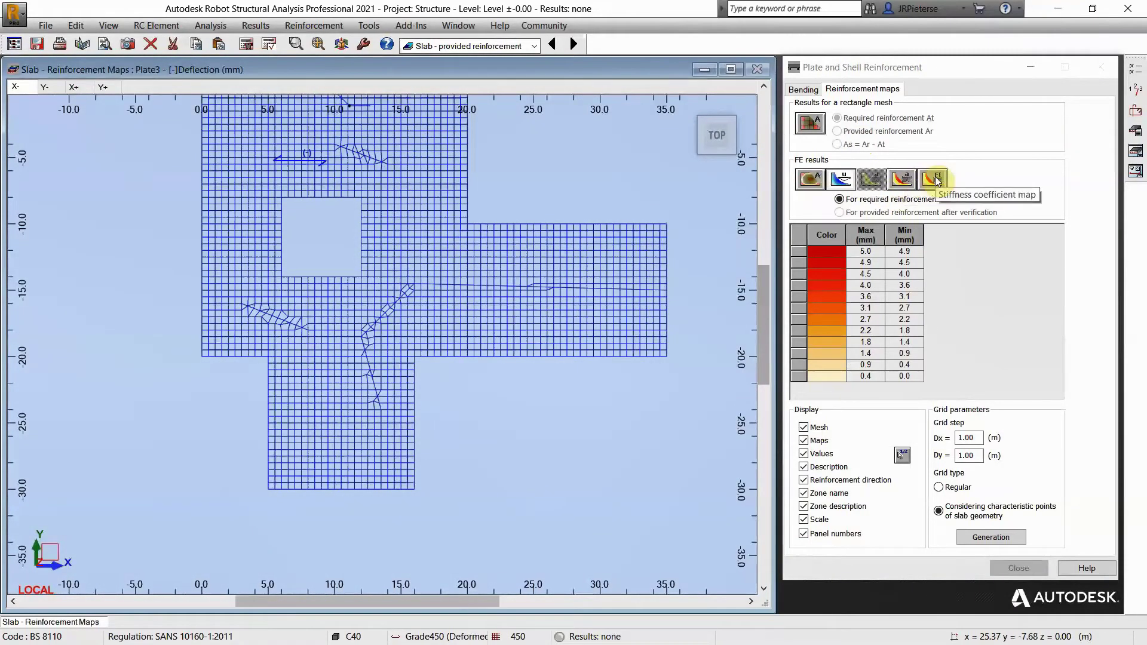
Return to the rectangle mesh map of required reinforcement At, inspect its cells and go back to the bending zone settings
{"action": "left_click", "coordinate": [810, 129]}
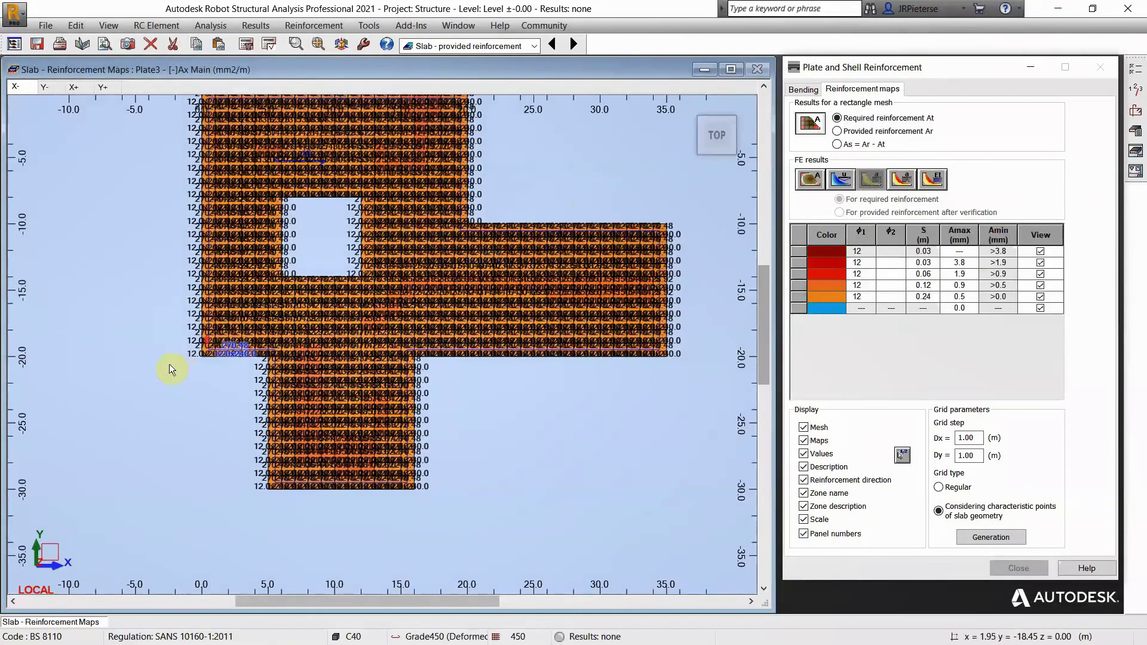
{"action": "scroll", "coordinate": [249, 363], "scroll_direction": "up", "scroll_amount": 1}
{"action": "scroll", "coordinate": [249, 363], "scroll_direction": "up", "scroll_amount": 2}
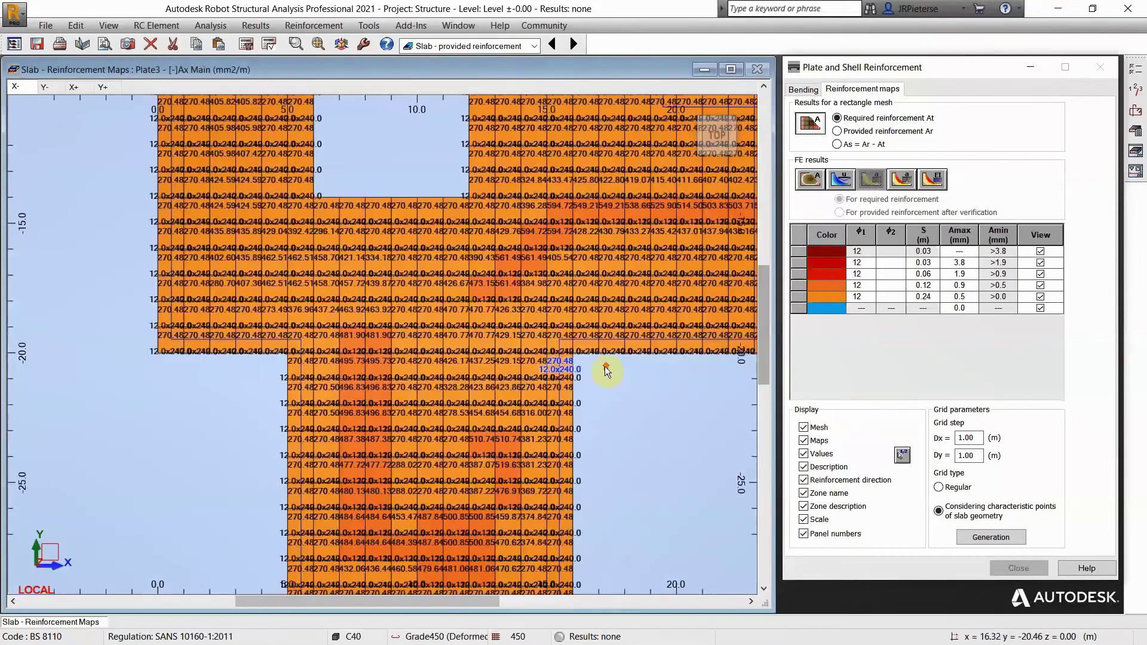
{"action": "scroll", "coordinate": [605, 370], "scroll_direction": "up", "scroll_amount": 1}
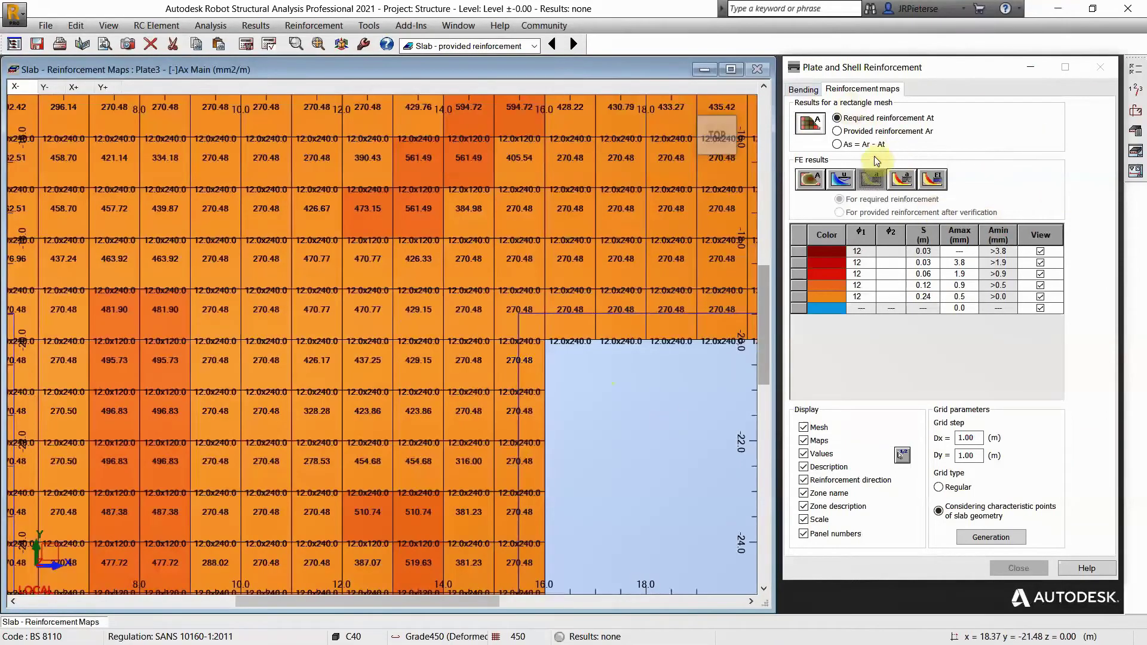
{"action": "left_click", "coordinate": [803, 89]}
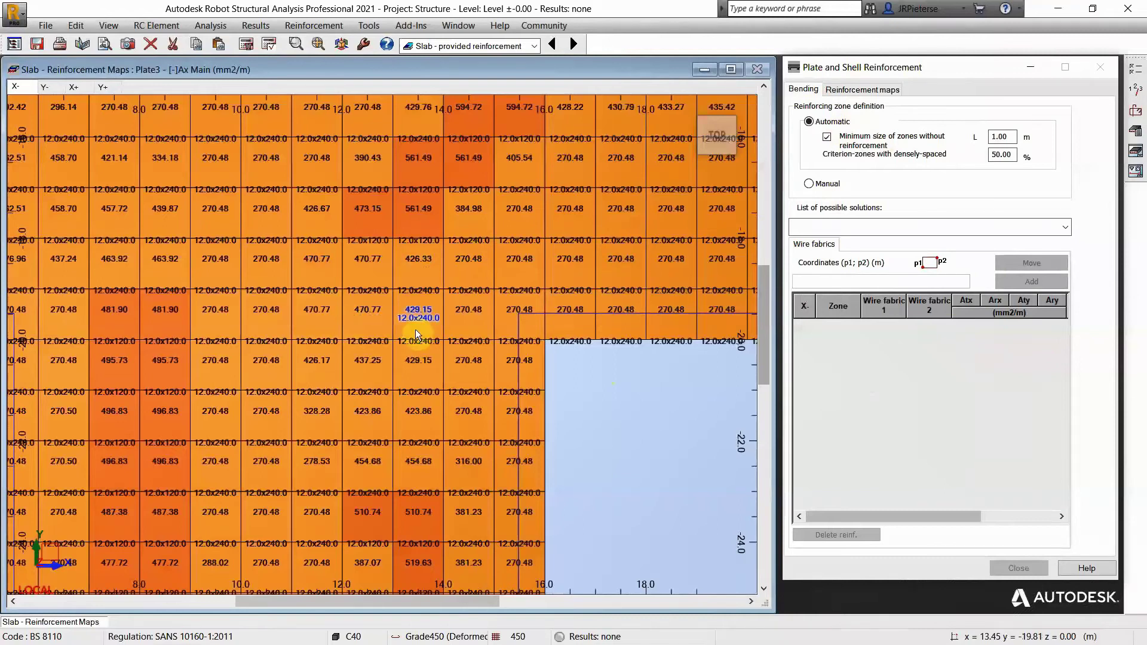
{"action": "key", "text": "ctrl"}
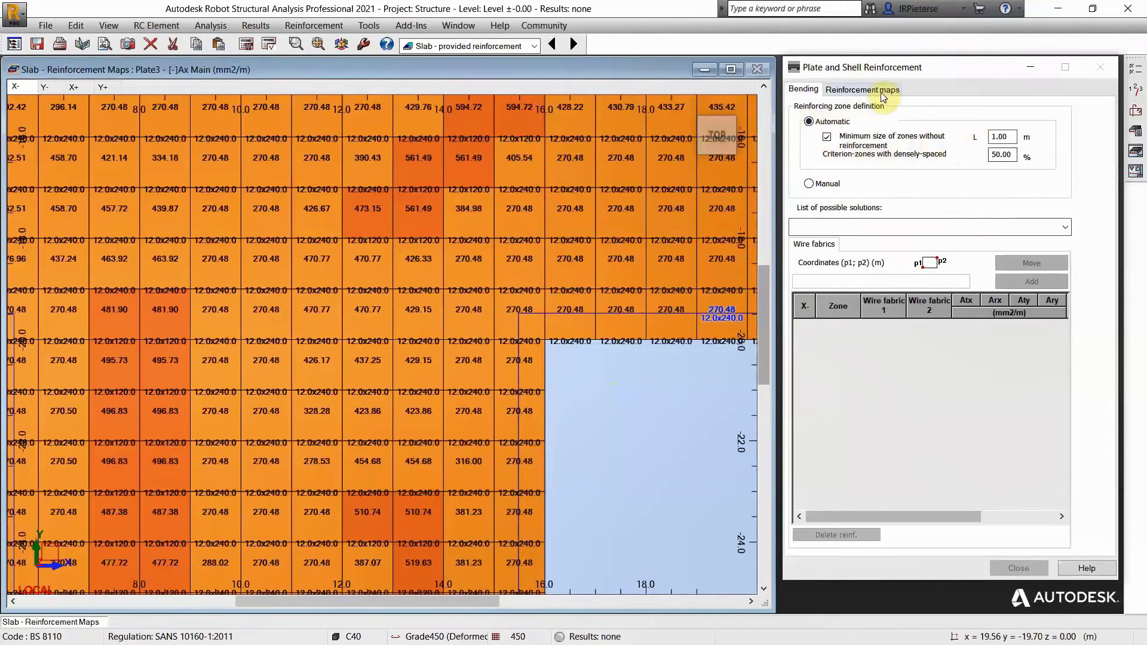
Review the calculation options for cover, concrete, reinforcing bars, wire fabrics and punching reinforcement, accepting them as they are
{"action": "left_click", "coordinate": [1141, 72]}
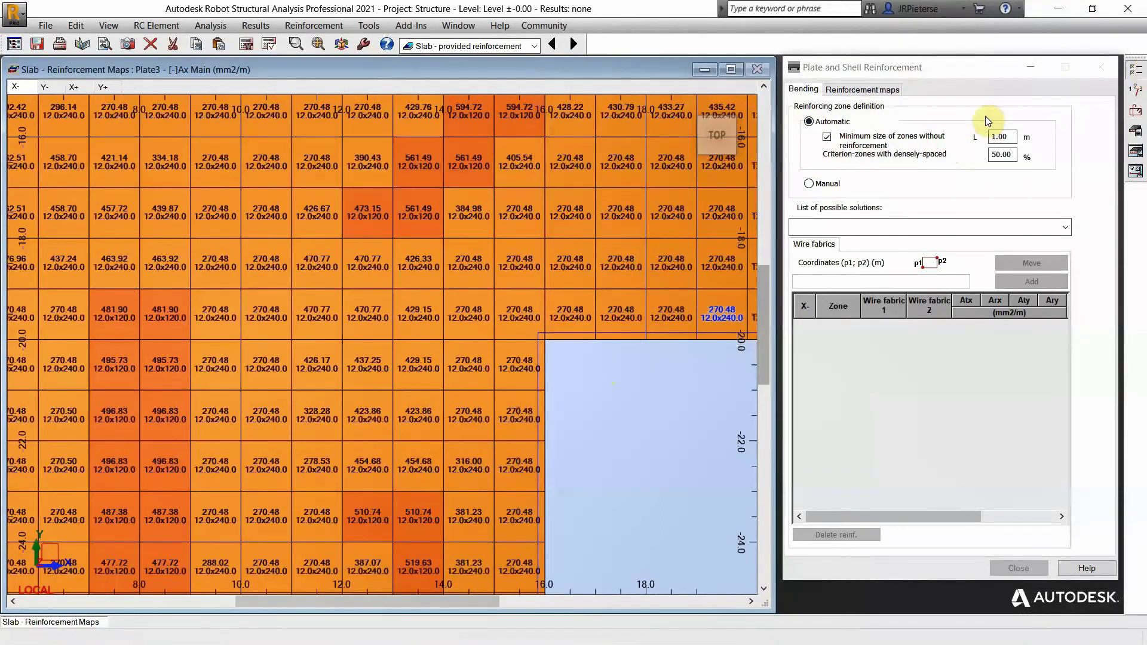
{"action": "left_click_drag", "start_coordinate": [456, 90], "coordinate": [366, 86]}
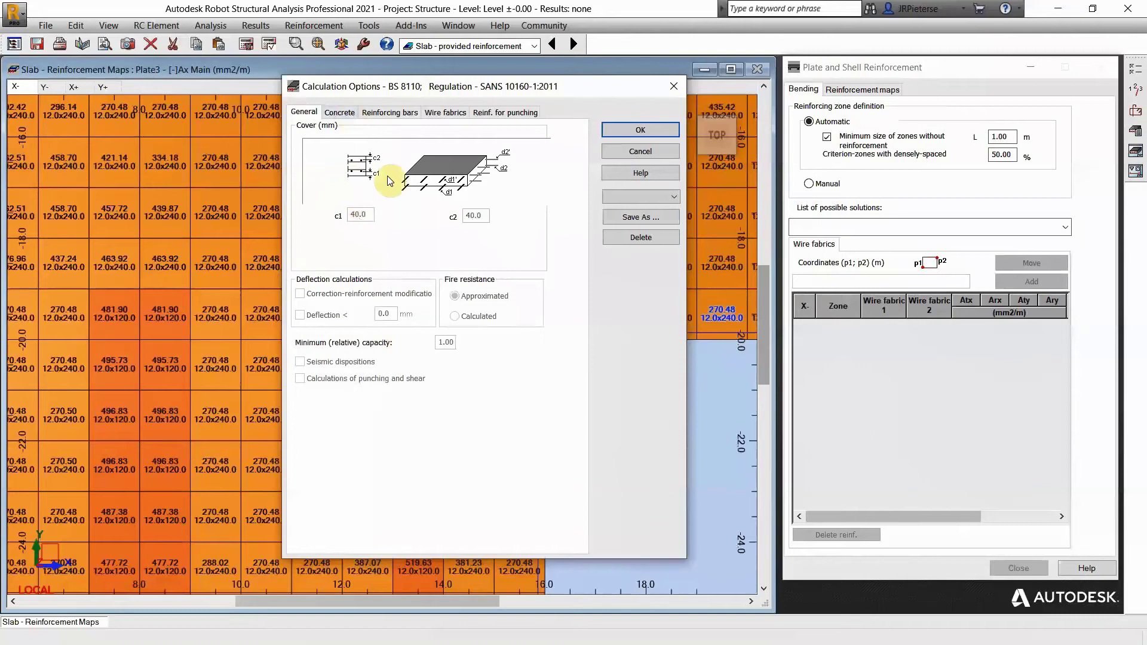
{"action": "left_click", "coordinate": [340, 112]}
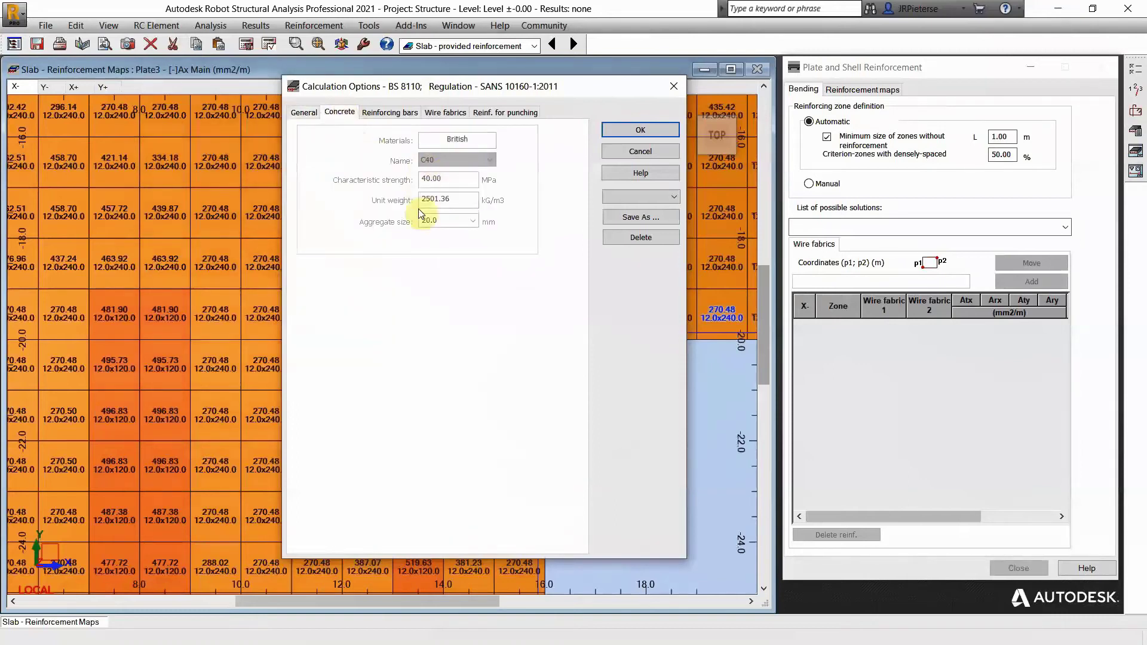
{"action": "left_click", "coordinate": [381, 117]}
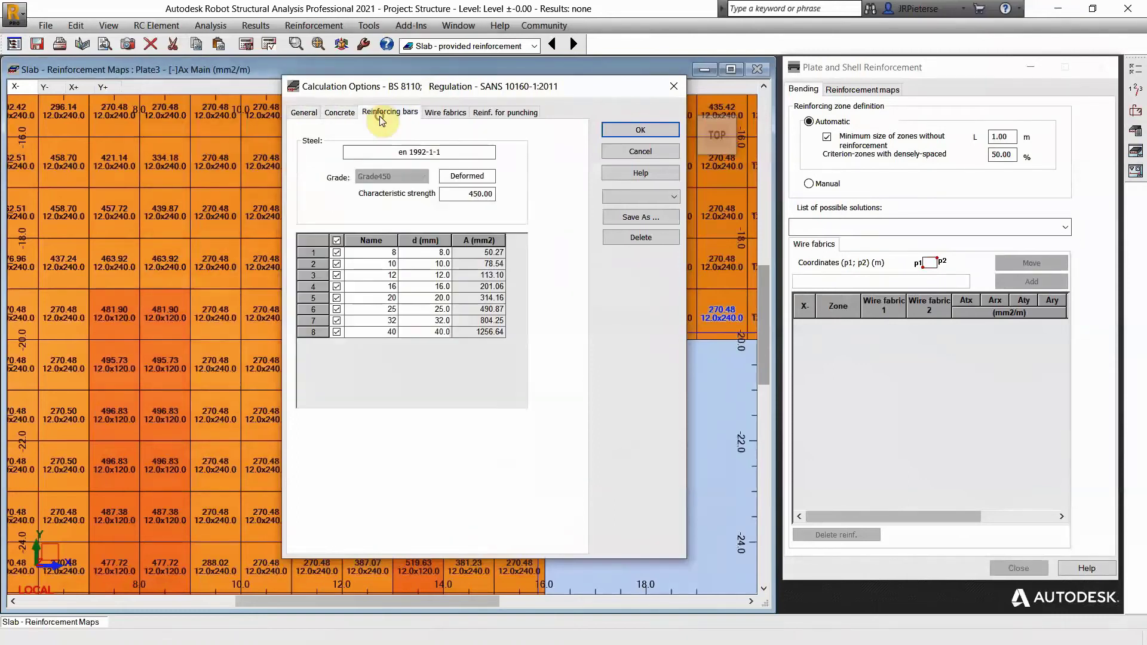
{"action": "left_click", "coordinate": [446, 114]}
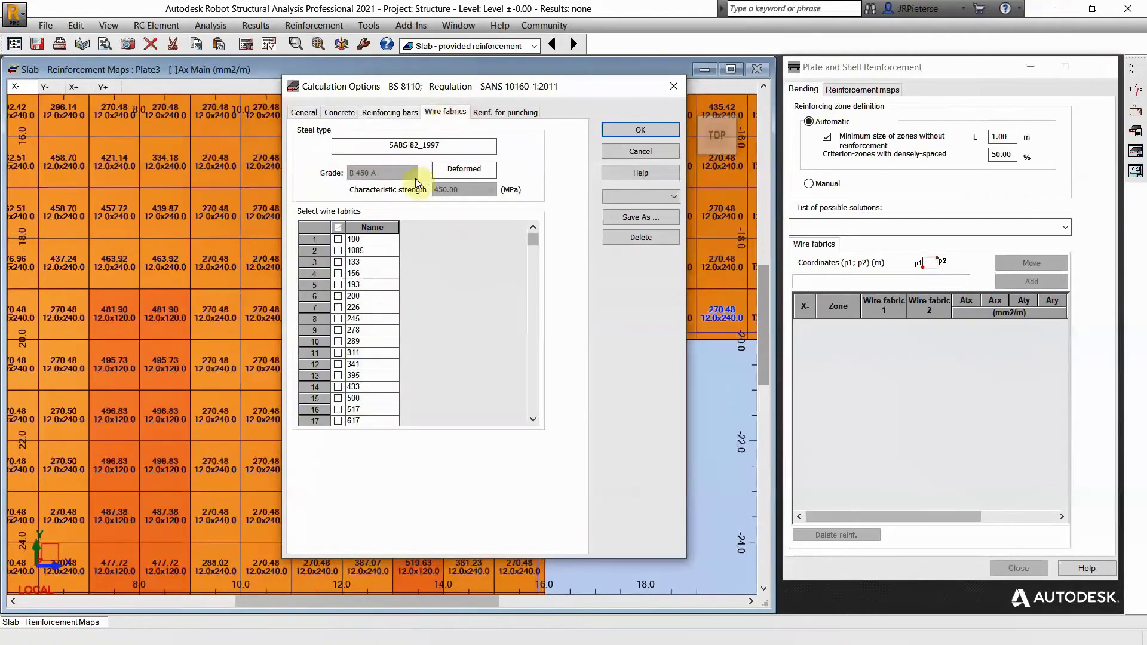
{"action": "left_click", "coordinate": [504, 115]}
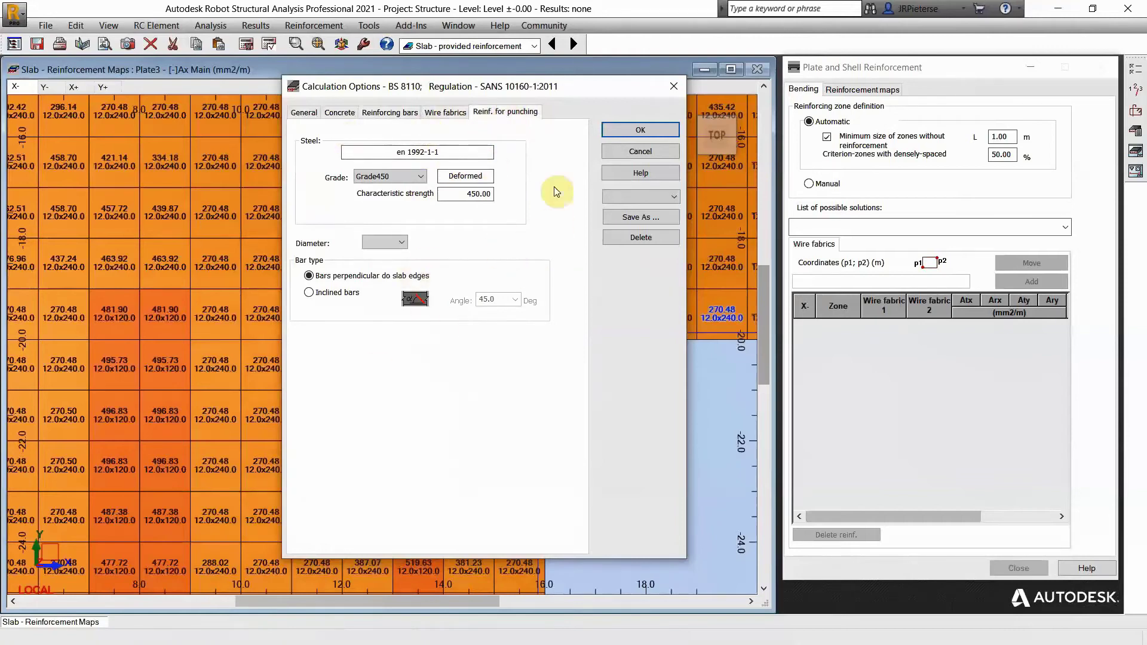
{"action": "left_click", "coordinate": [660, 130]}
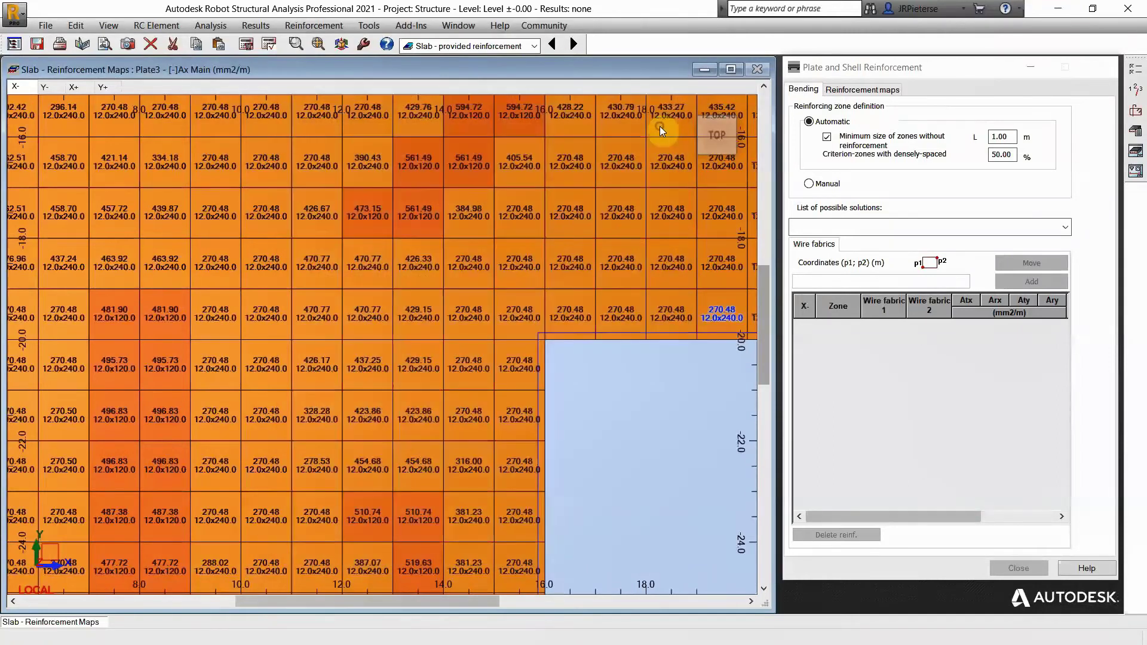
Enable the story level at 0.00 m in the story parameters and accept it
{"action": "left_click", "coordinate": [461, 288]}
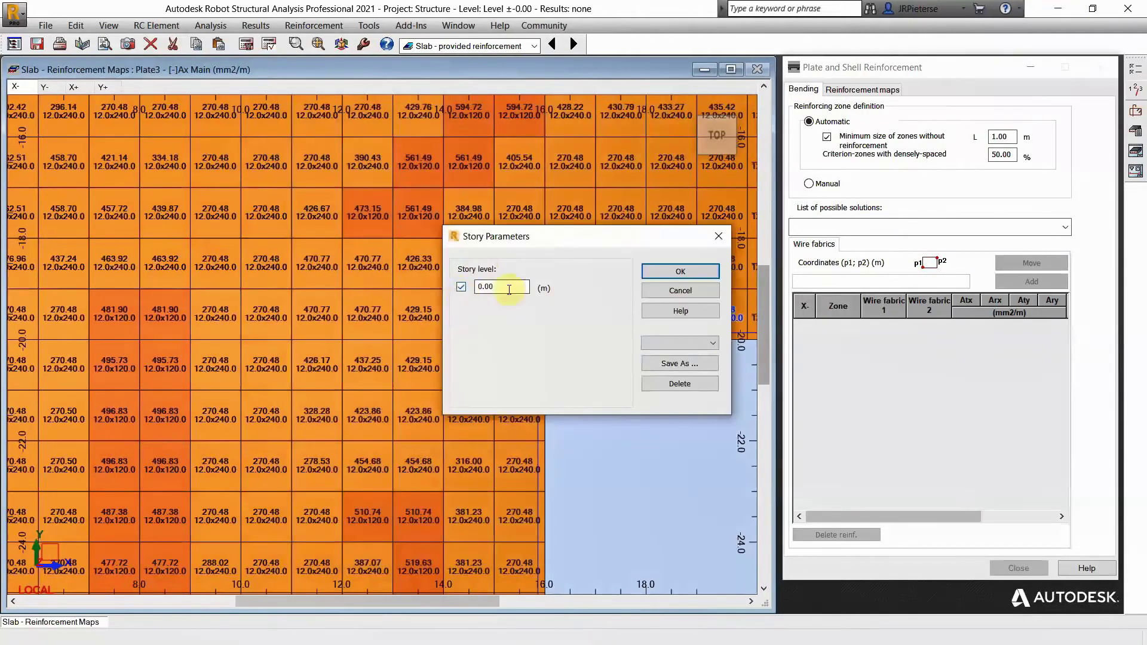
{"action": "left_click", "coordinate": [679, 272]}
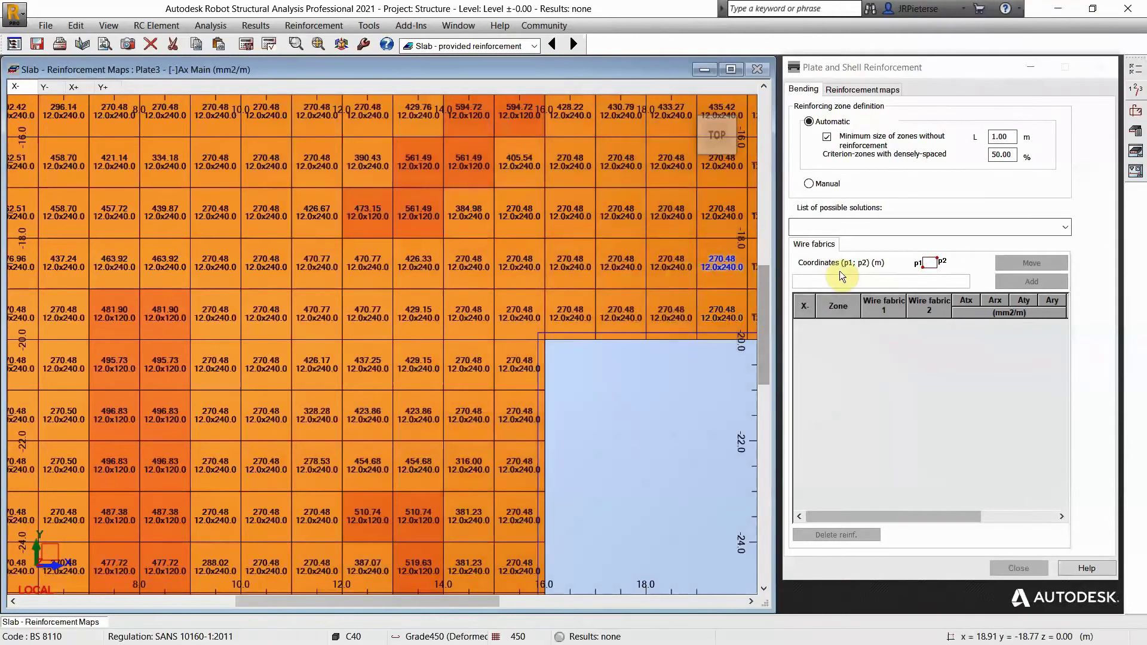
Set the reinforcement type of the slab's reinforcement pattern to Bars and review the bar and wire fabric settings
{"action": "left_click", "coordinate": [1134, 113]}
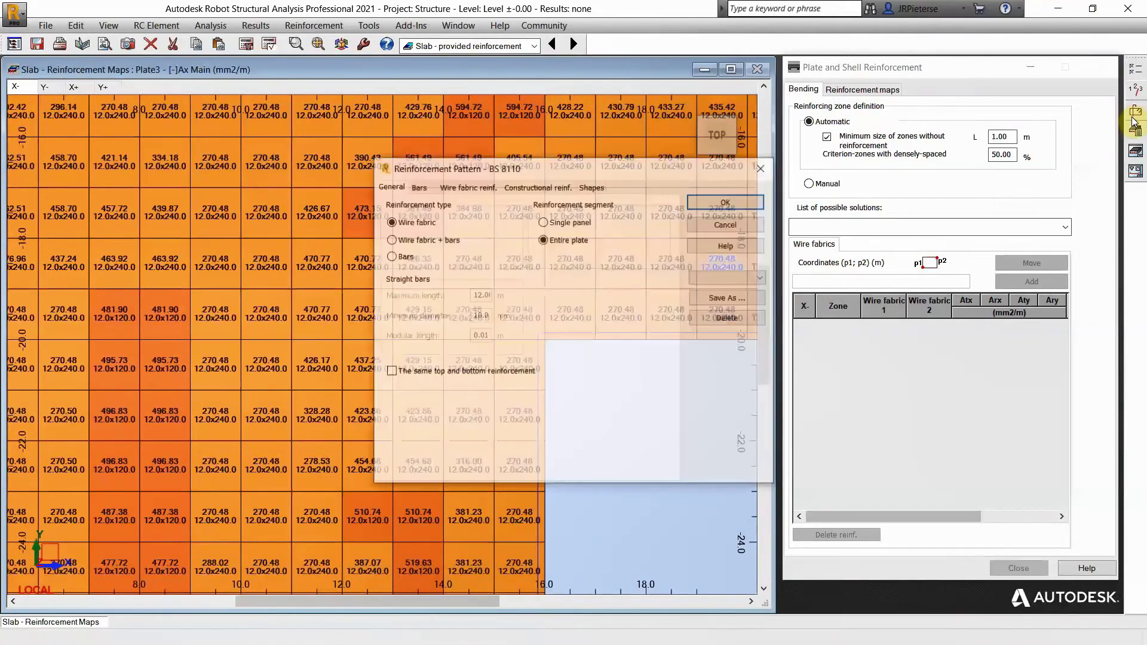
{"action": "left_click_drag", "start_coordinate": [472, 168], "coordinate": [344, 135]}
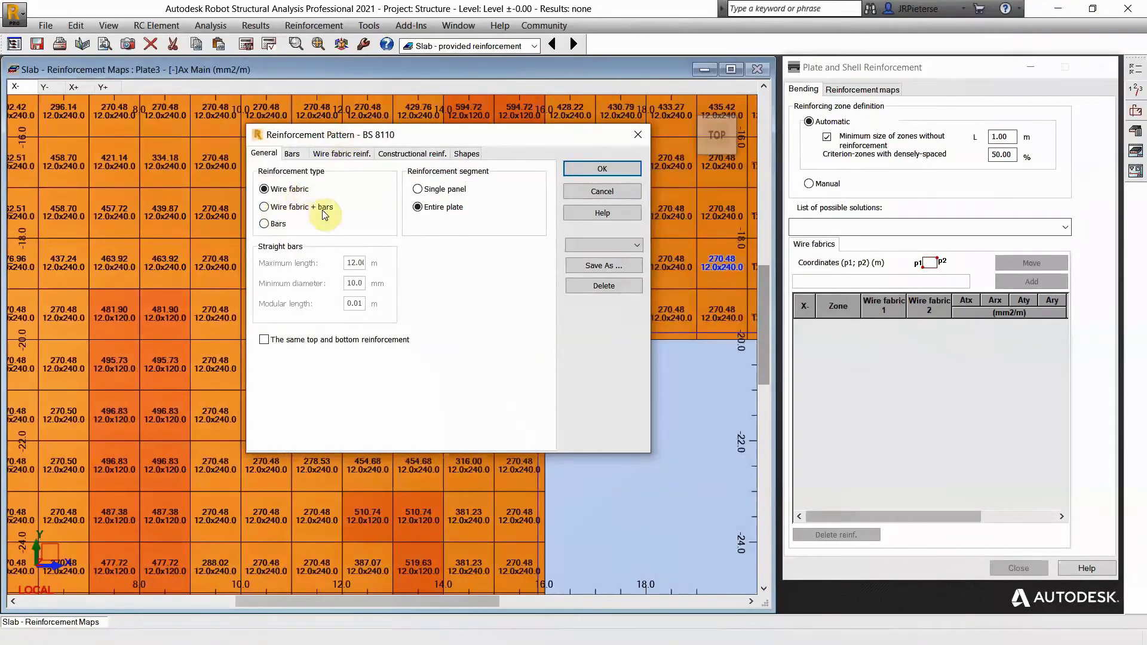
{"action": "left_click", "coordinate": [265, 225]}
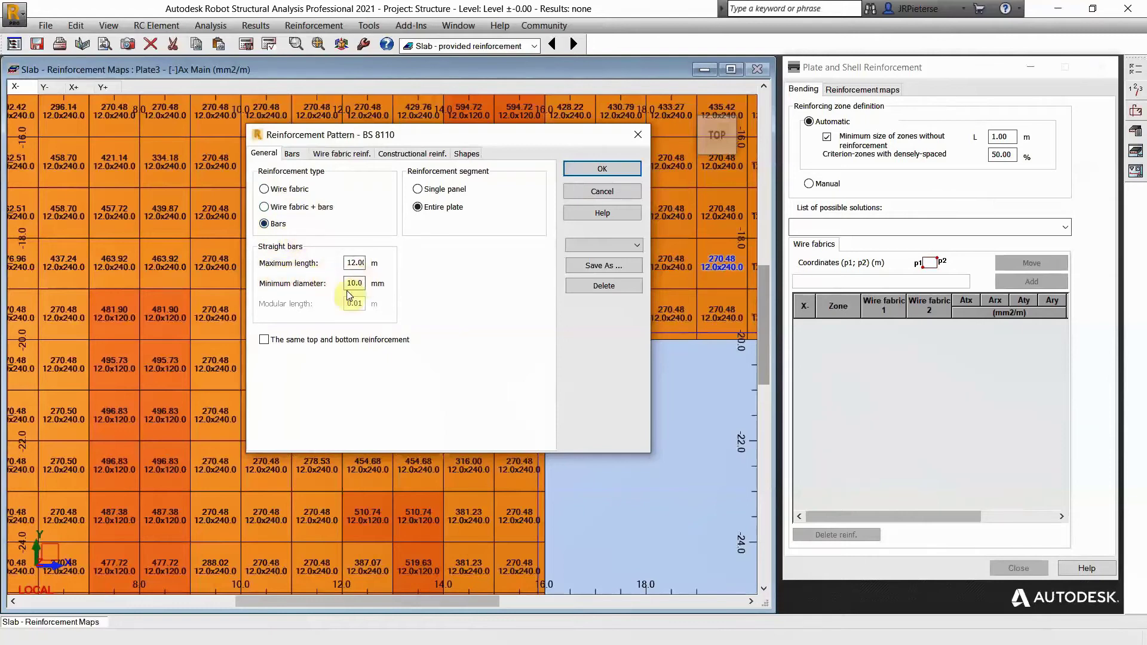
{"action": "left_click", "coordinate": [292, 155]}
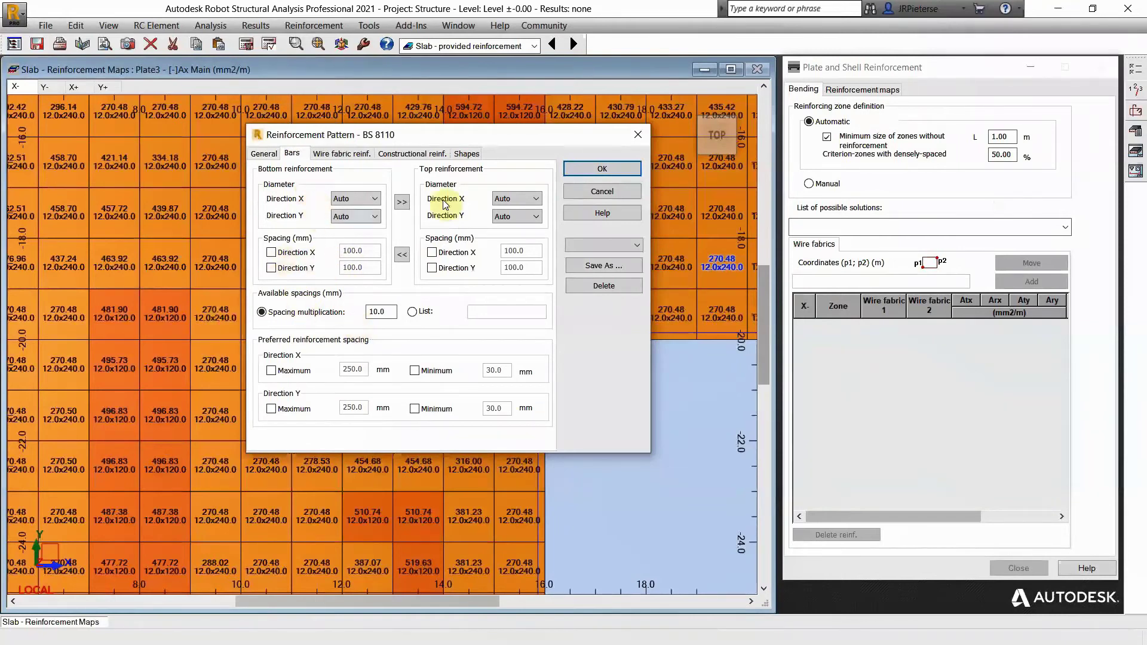
{"action": "left_click", "coordinate": [342, 156]}
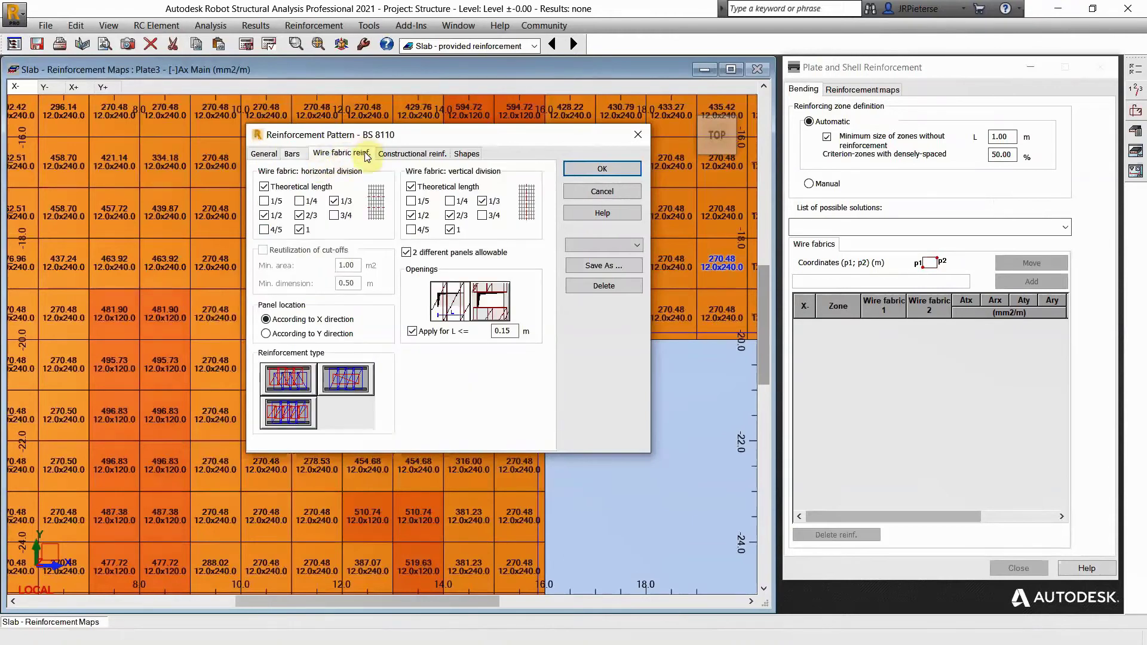
Set the number of insets for opening corners to 4, review the bar shapes and accept the reinforcement pattern
{"action": "left_click", "coordinate": [388, 154]}
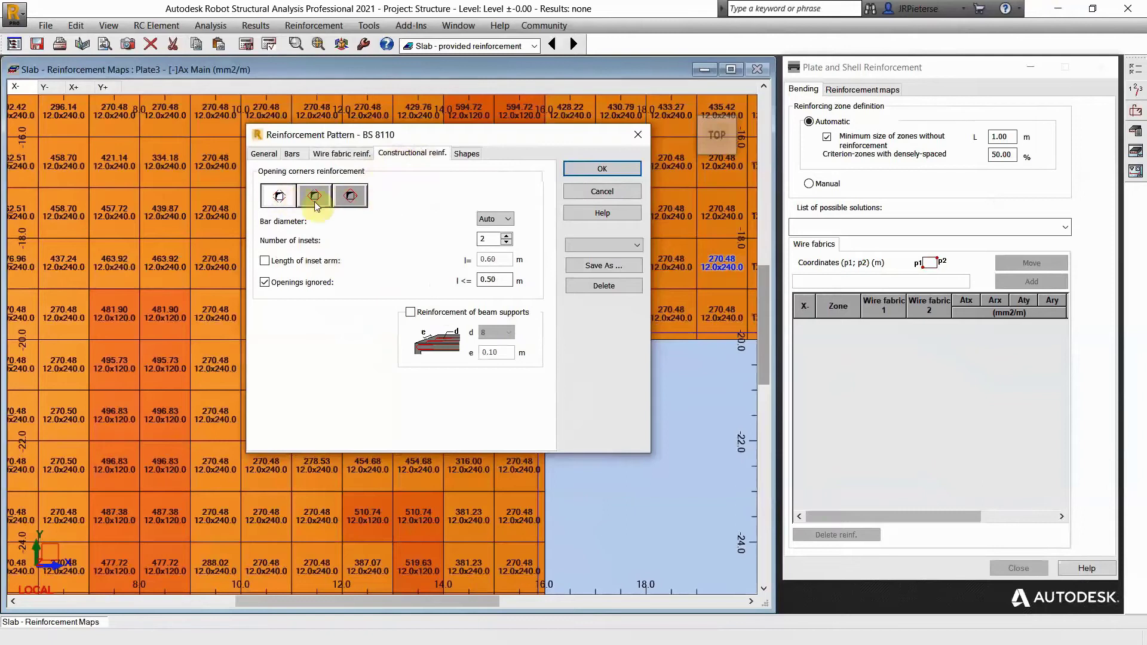
{"action": "left_click", "coordinate": [507, 237]}
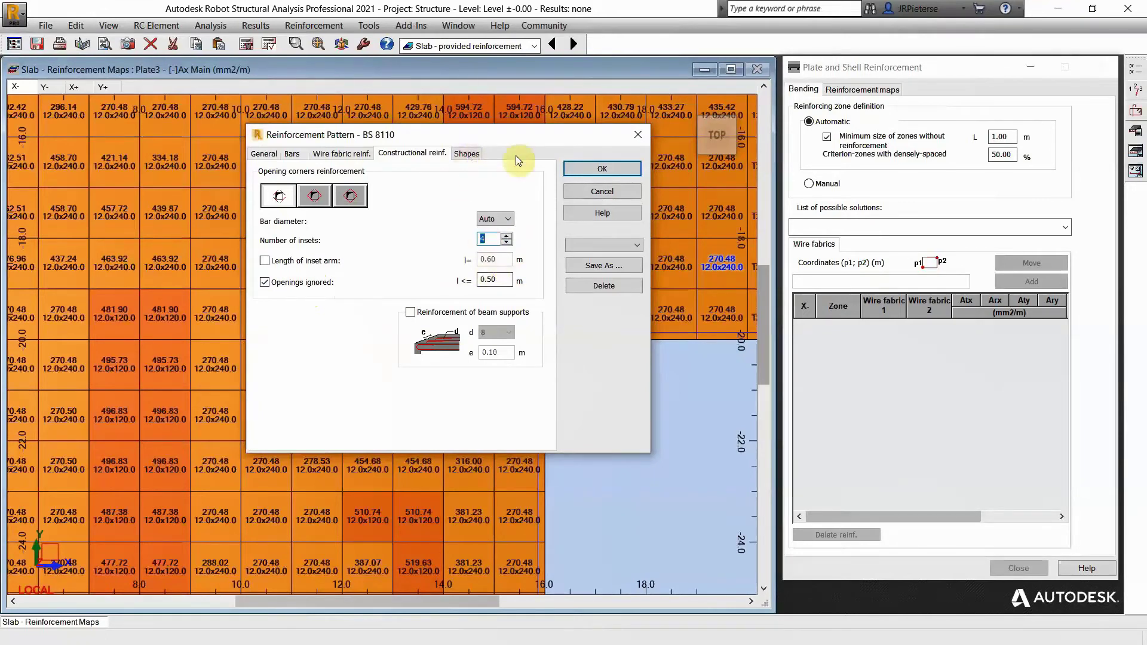
{"action": "left_click", "coordinate": [468, 155]}
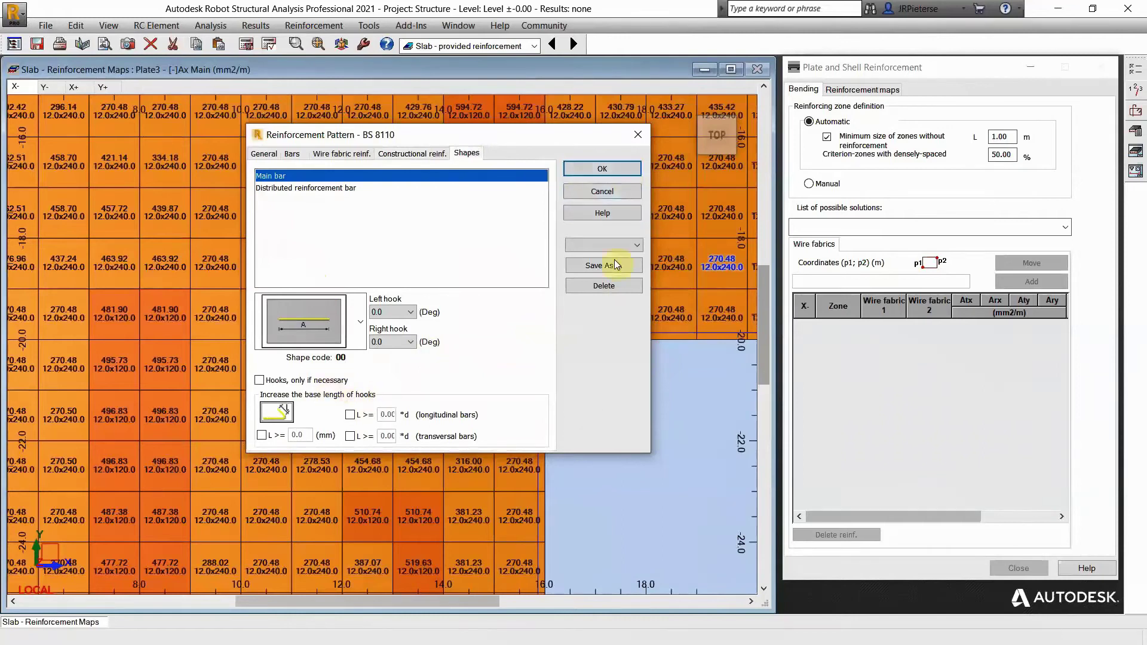
{"action": "left_click", "coordinate": [614, 172]}
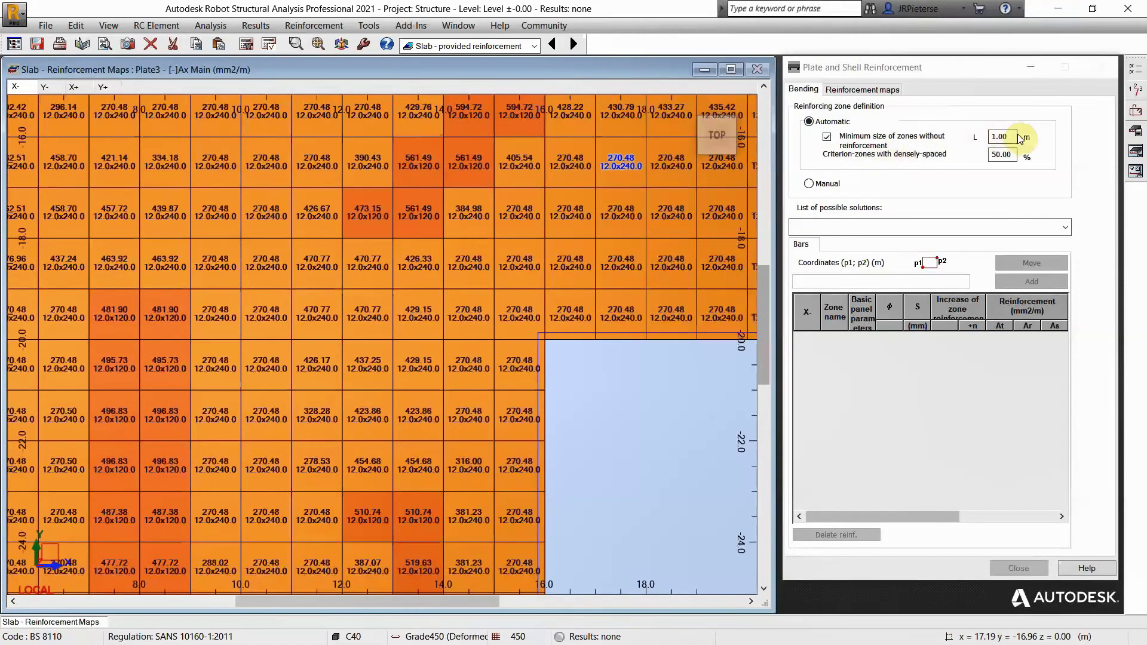
Run the provided reinforcement calculation for the slab with automatic zone definition and a 1.00 m minimum size of zones without reinforcement
{"action": "left_click_drag", "start_coordinate": [1011, 136], "coordinate": [970, 155]}
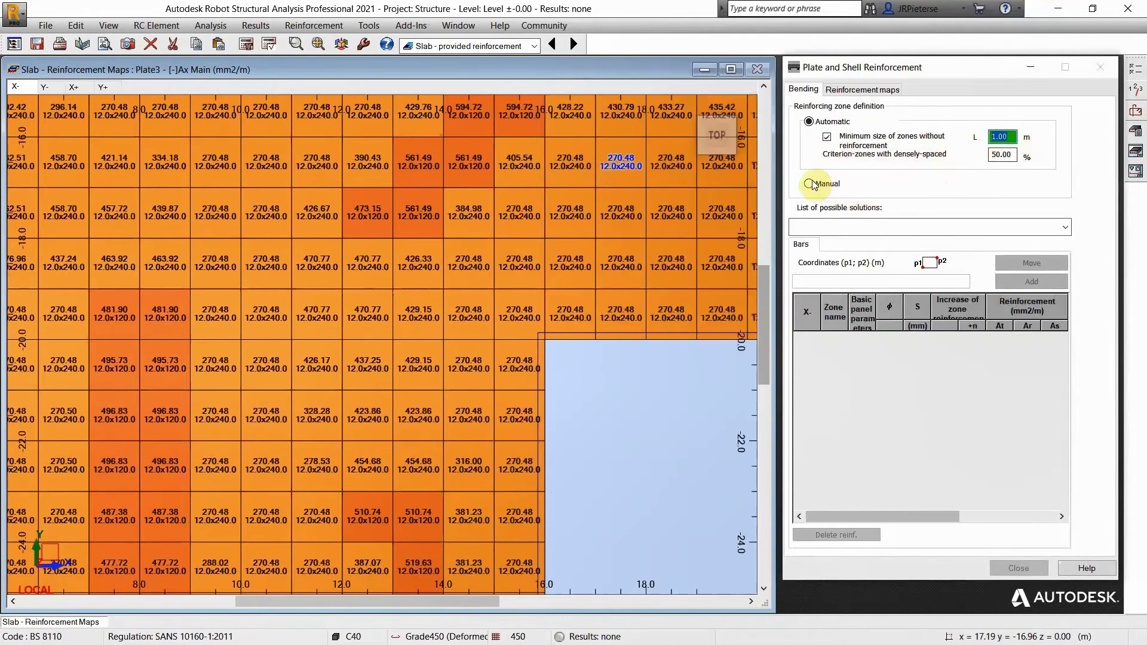
{"action": "key", "text": "ctrl"}
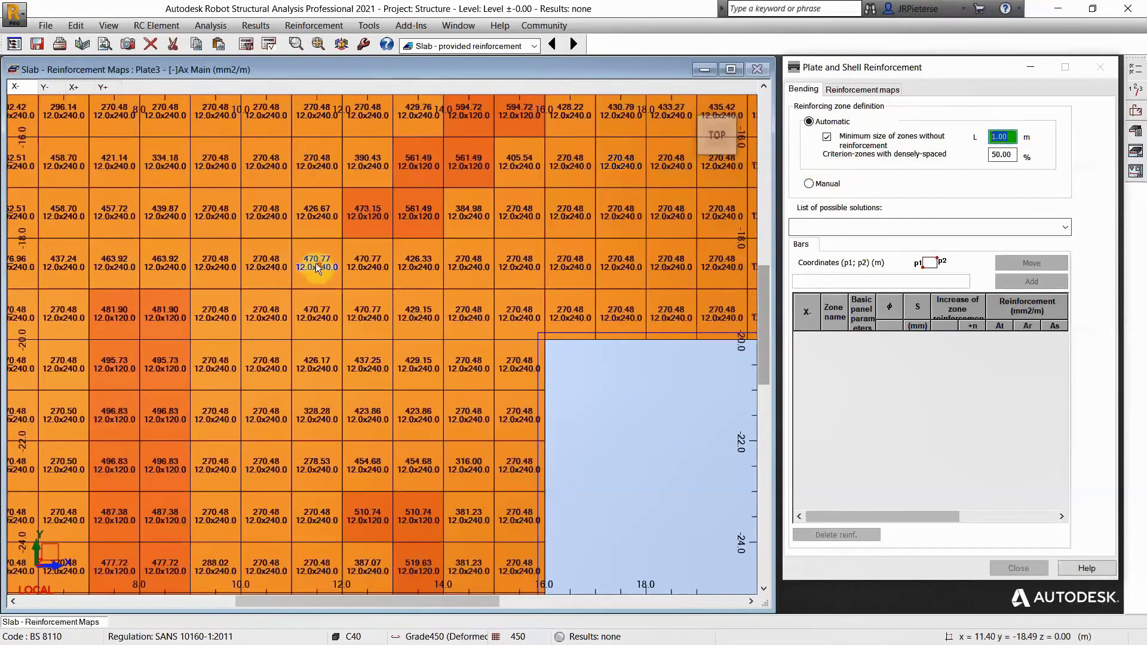
{"action": "scroll", "coordinate": [316, 262], "scroll_direction": "down", "scroll_amount": 6}
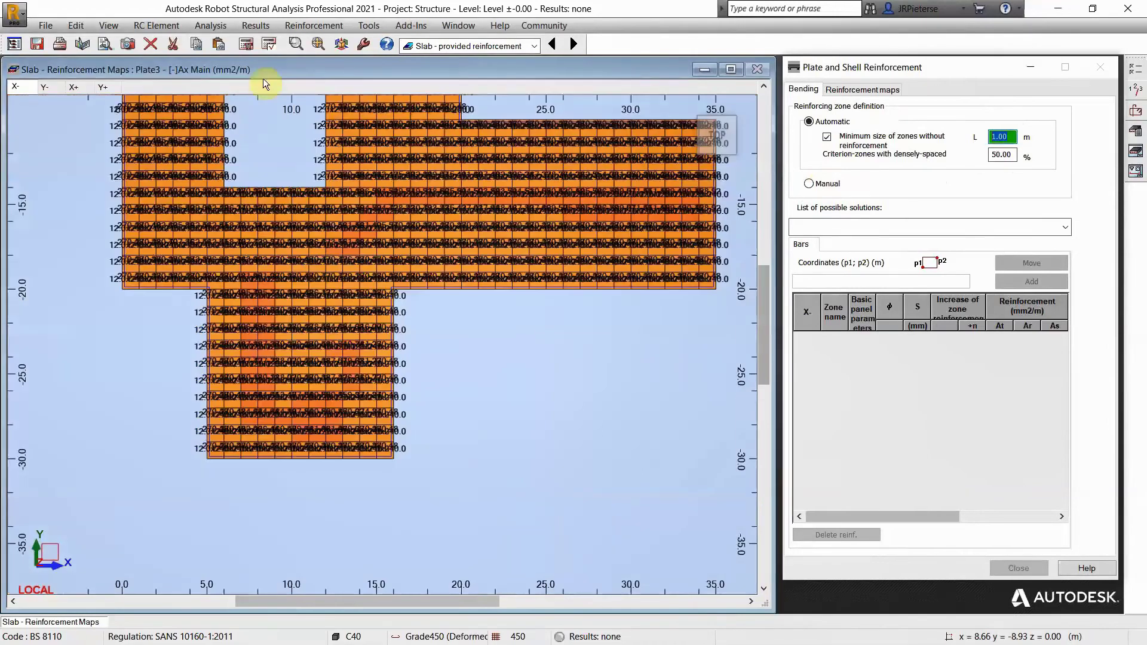
{"action": "left_click", "coordinate": [249, 48]}
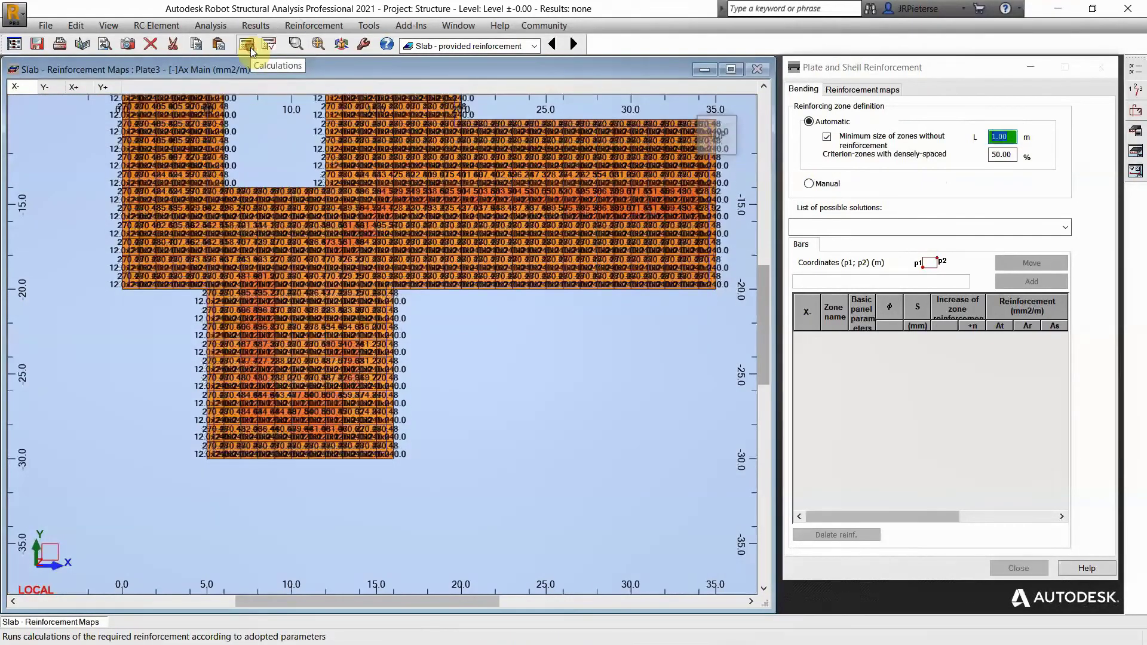
{"action": "left_click", "coordinate": [625, 397]}
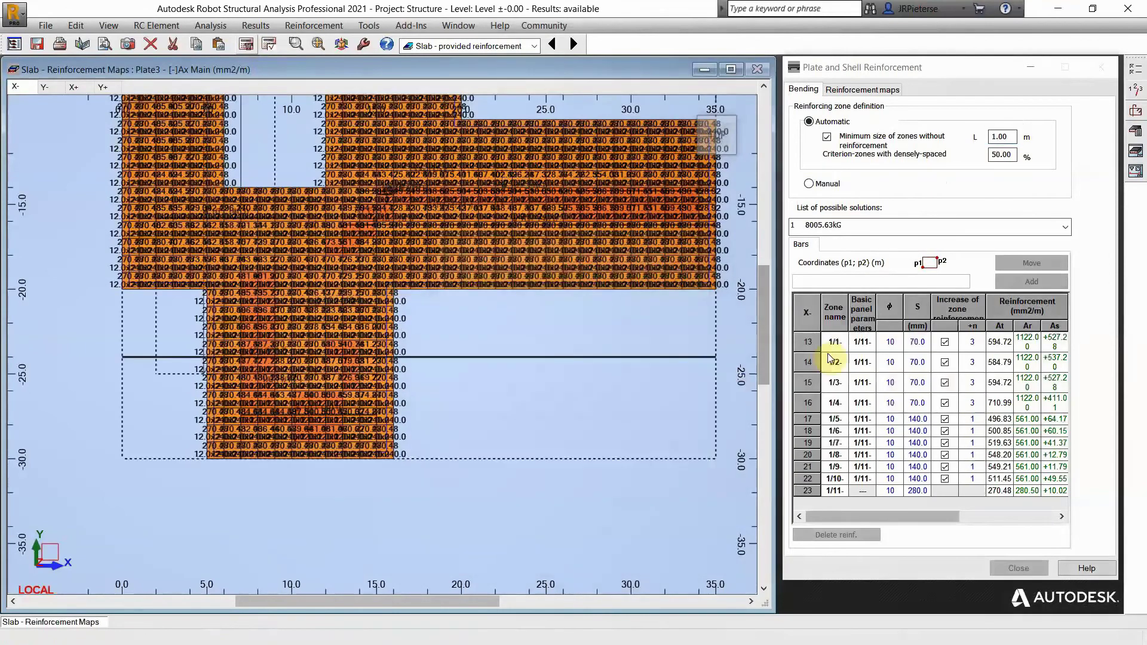
Examine reinforcement zone 1/1- on the X- map and check its bar diameter and spacing in the zone table
{"action": "scroll", "coordinate": [425, 195], "scroll_direction": "up", "scroll_amount": 1}
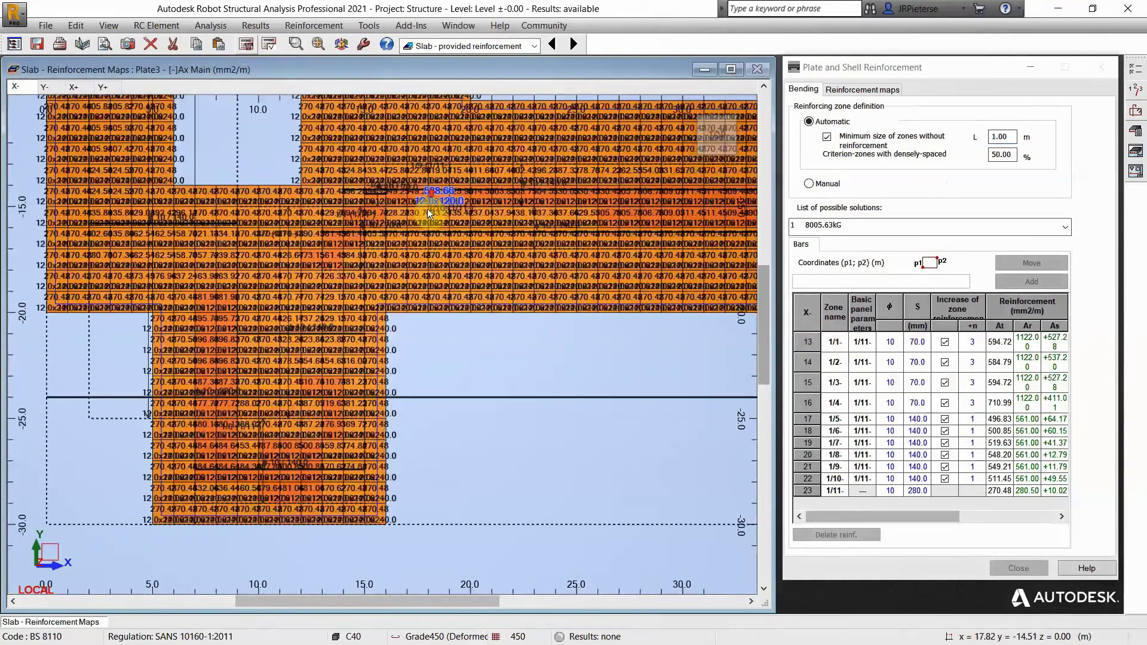
{"action": "scroll", "coordinate": [429, 210], "scroll_direction": "up", "scroll_amount": 8}
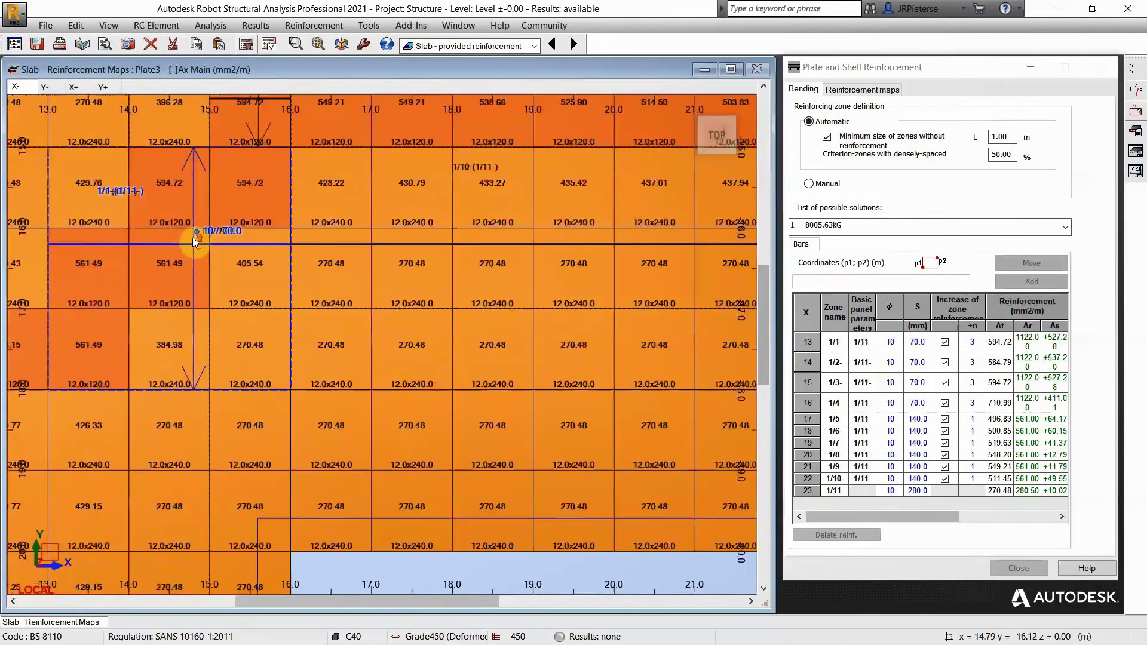
{"action": "scroll", "coordinate": [228, 234], "scroll_direction": "down", "scroll_amount": 2}
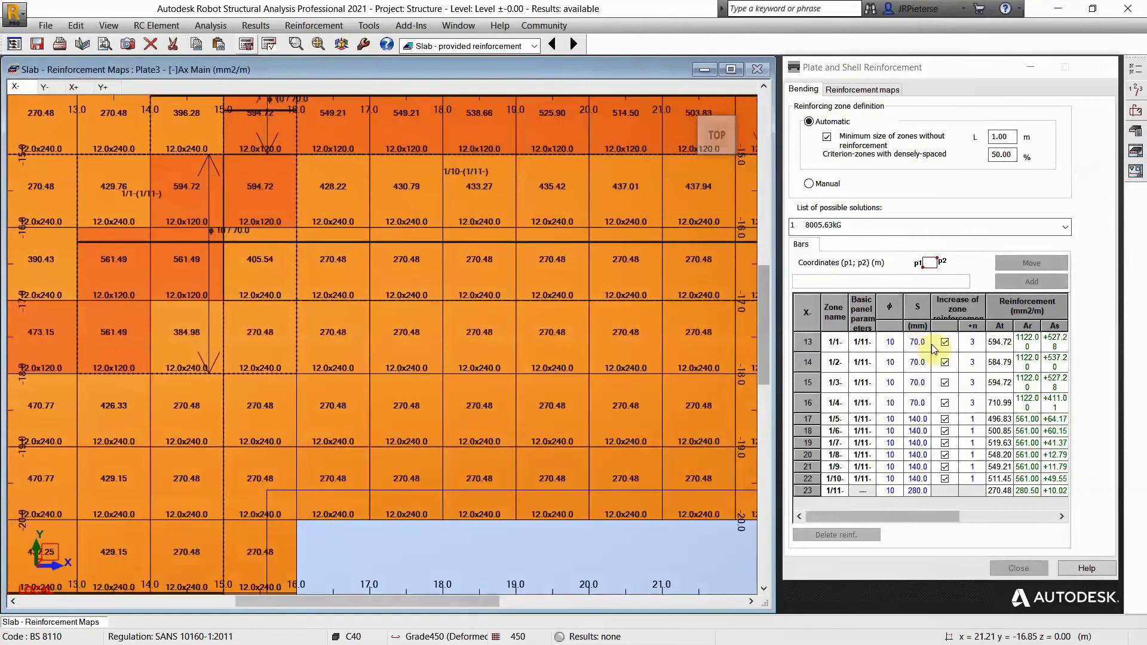
{"action": "left_click", "coordinate": [895, 346]}
{"action": "left_click", "coordinate": [917, 344]}
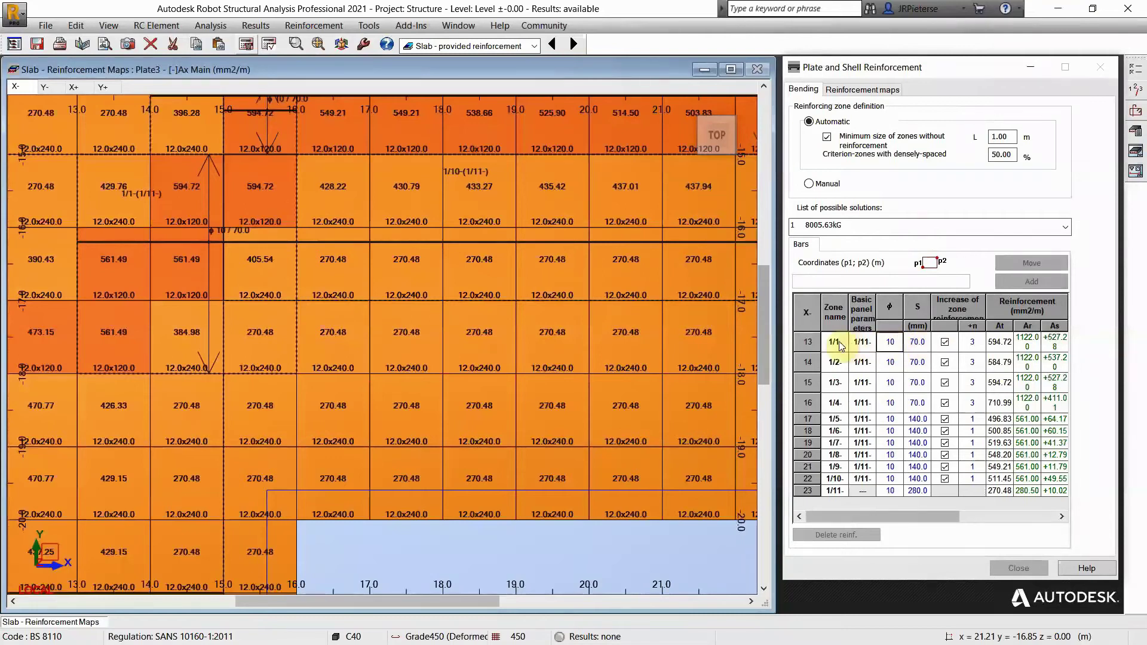
{"action": "left_click", "coordinate": [412, 222]}
{"action": "left_click", "coordinate": [820, 343]}
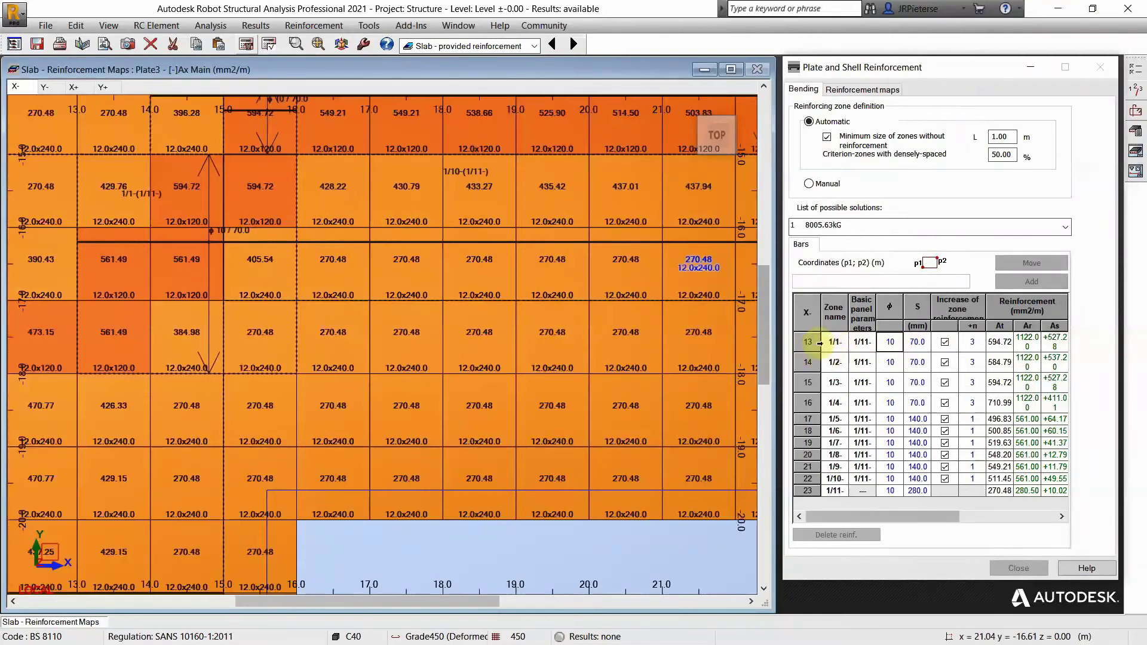
{"action": "left_click", "coordinate": [891, 341]}
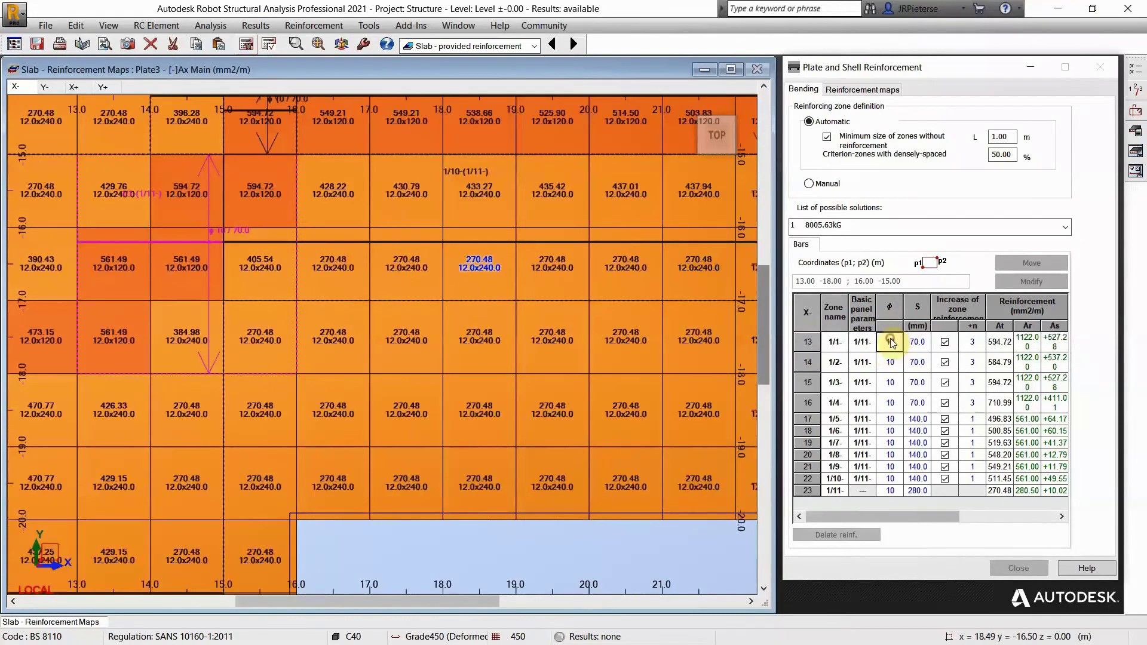
{"action": "left_click", "coordinate": [918, 343]}
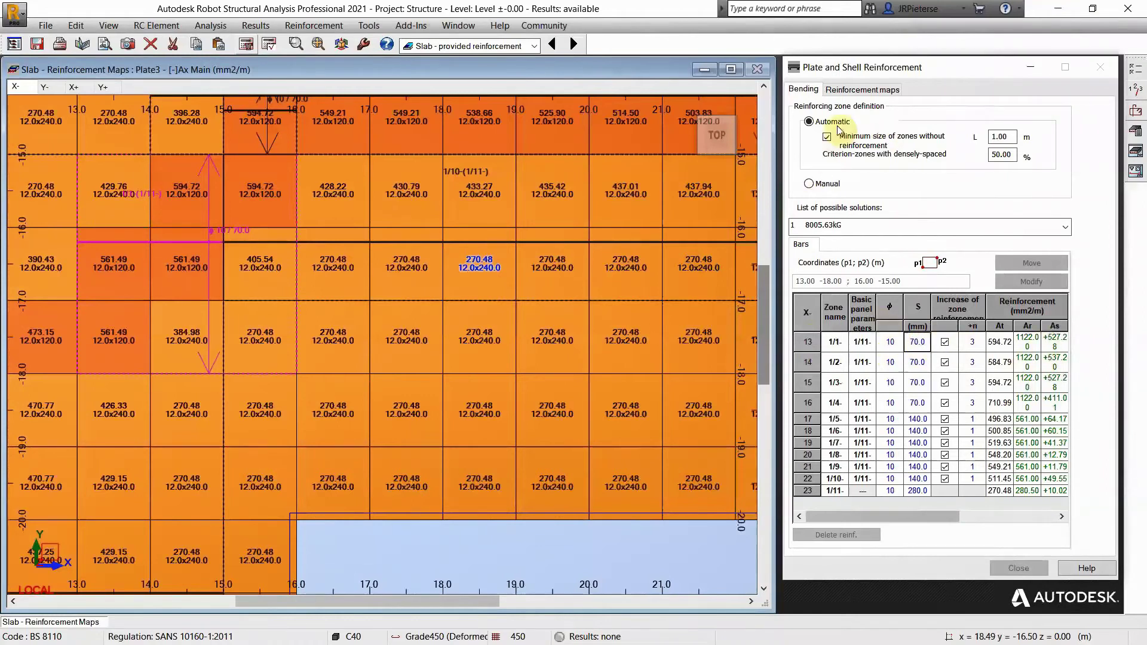
Hide the mesh, values and descriptions on the reinforcement map, keeping the colour maps and zone annotations displayed
{"action": "scroll", "coordinate": [366, 285], "scroll_direction": "down", "scroll_amount": 3}
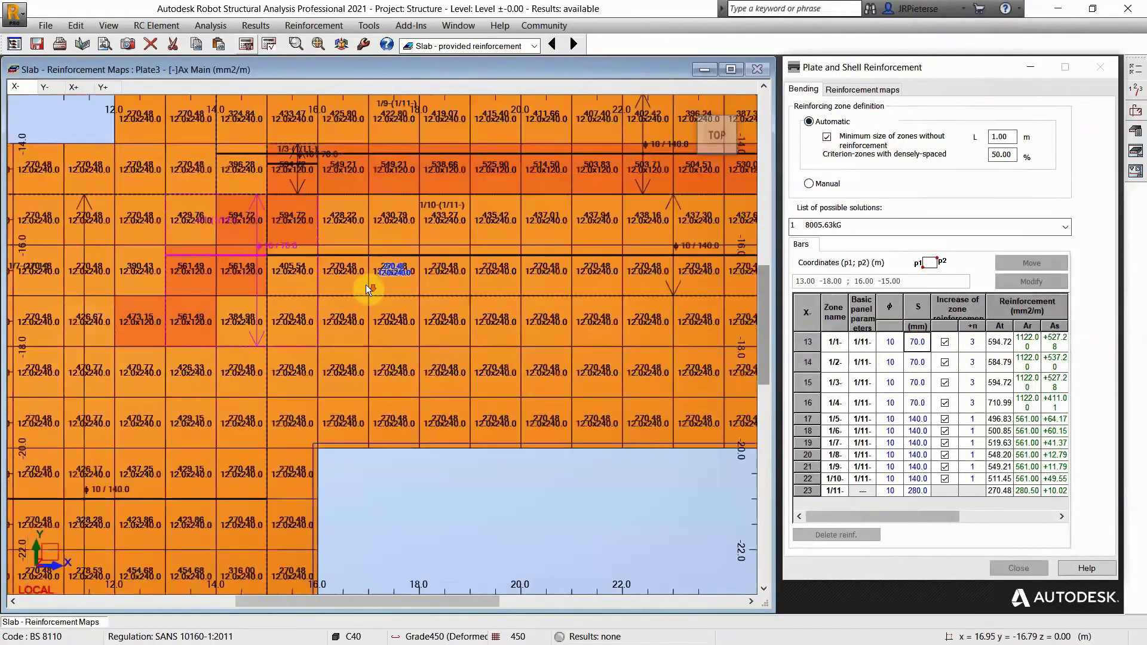
{"action": "scroll", "coordinate": [366, 285], "scroll_direction": "down", "scroll_amount": 2}
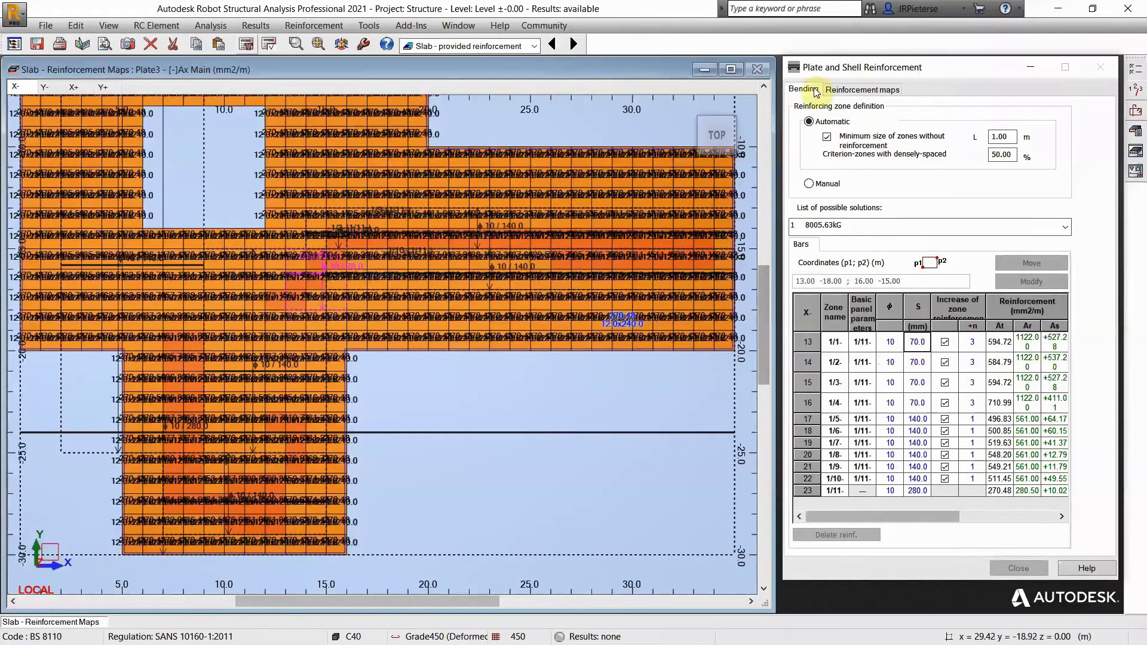
{"action": "left_click", "coordinate": [838, 91]}
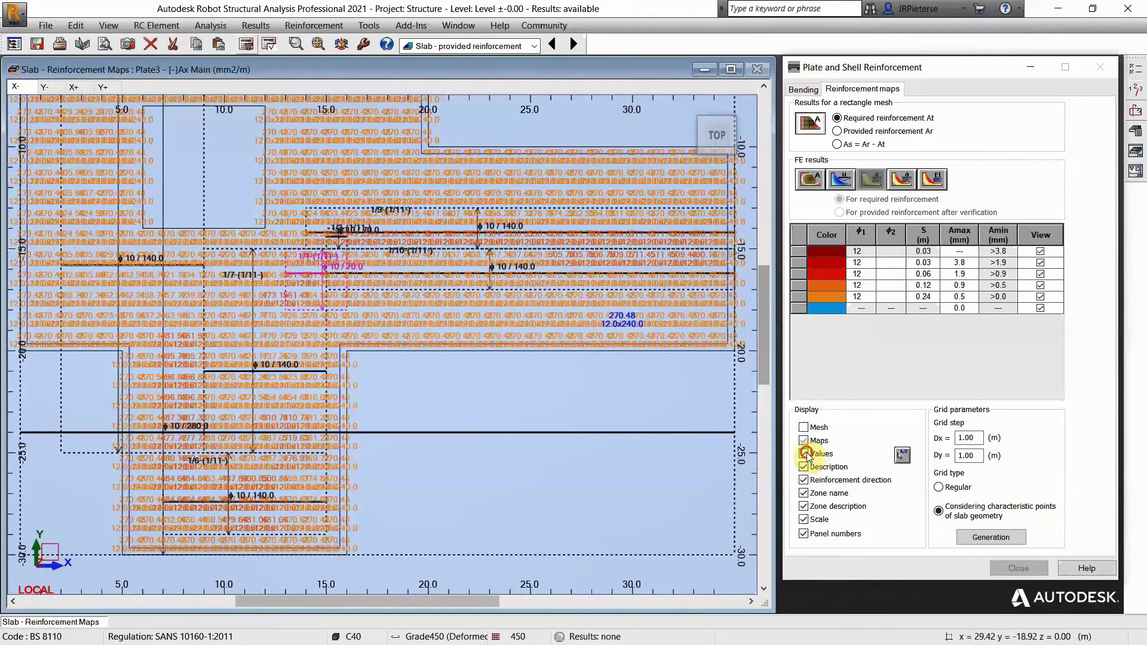
{"action": "left_click", "coordinate": [805, 455]}
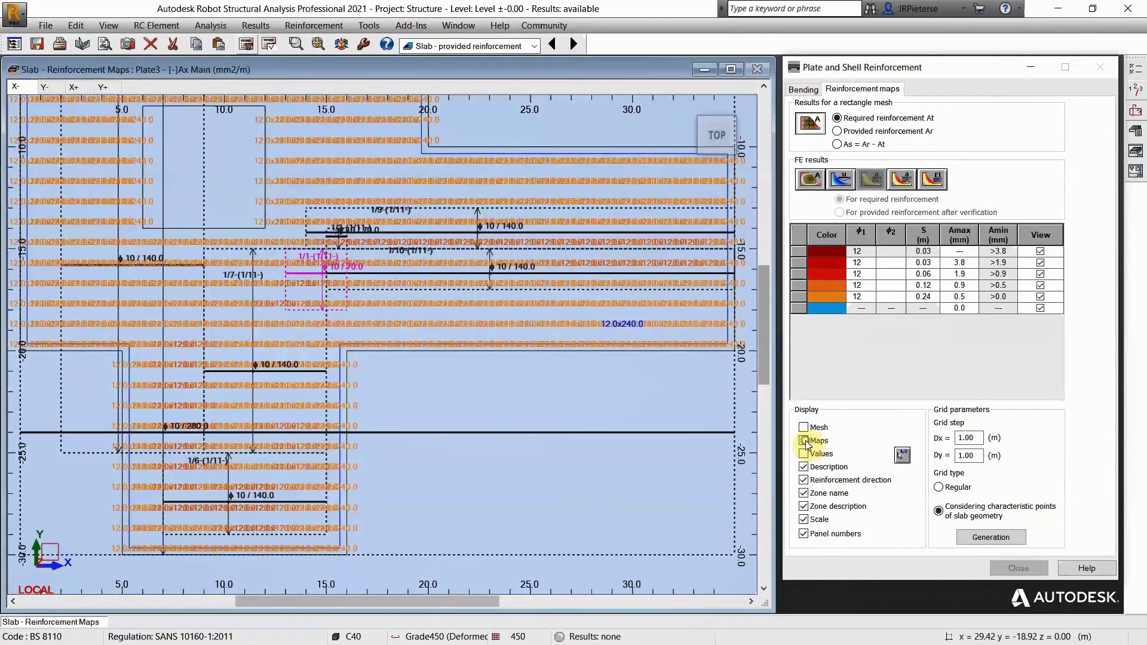
{"action": "left_click", "coordinate": [804, 467]}
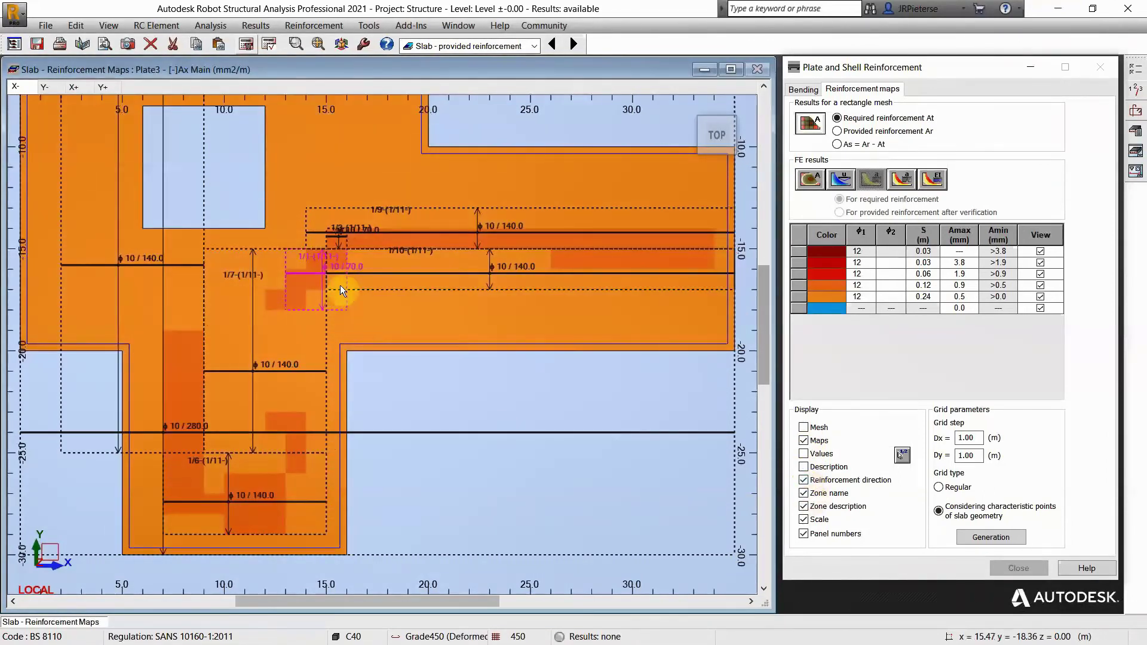
{"action": "scroll", "coordinate": [342, 286], "scroll_direction": "down", "scroll_amount": 2}
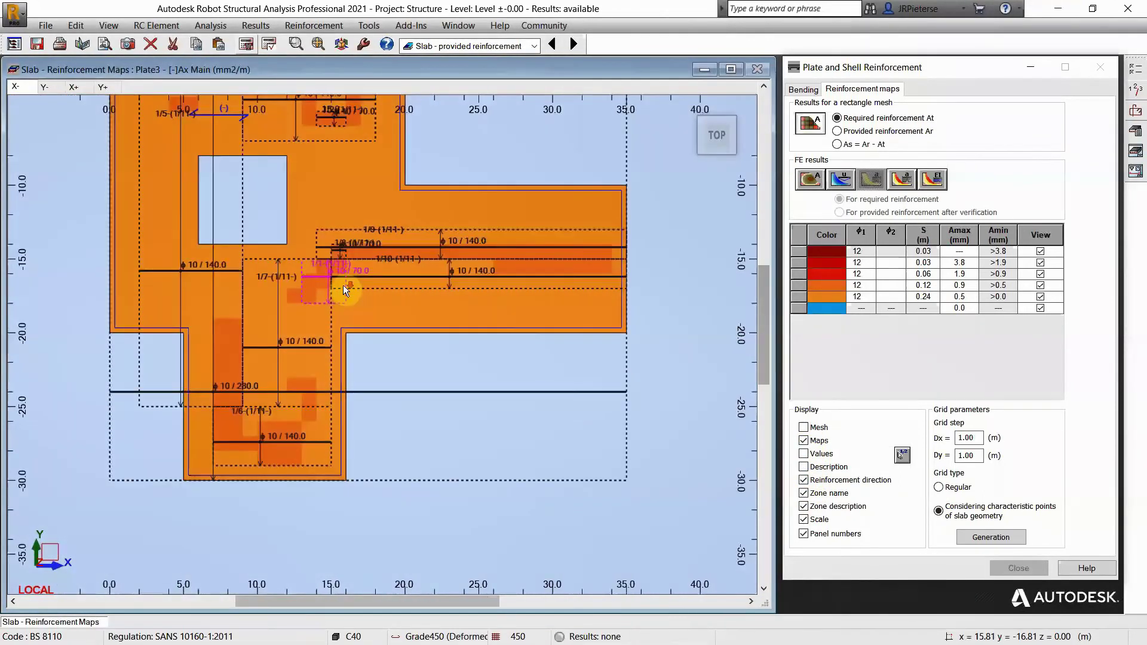
{"action": "middle_click_drag", "start_coordinate": [379, 346], "coordinate": [387, 401]}
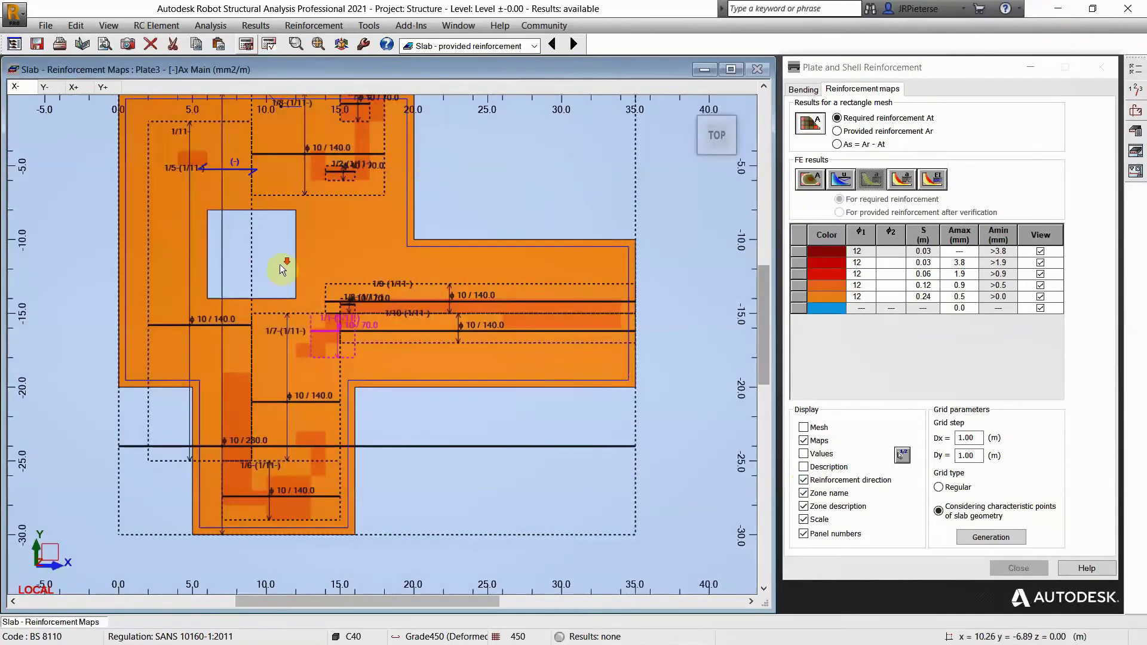
{"action": "scroll", "coordinate": [280, 264], "scroll_direction": "down", "scroll_amount": 1}
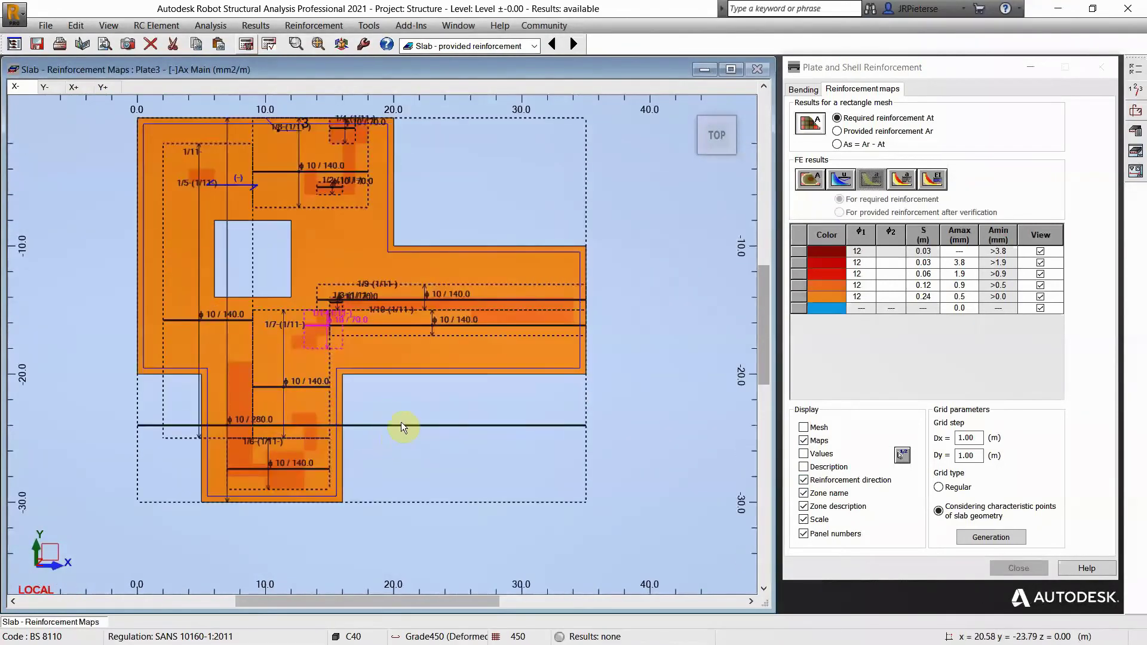
Return to the bending zones, inspect the X- zones along the slab's wing and display the Y- reinforcement map
{"action": "left_click", "coordinate": [803, 89]}
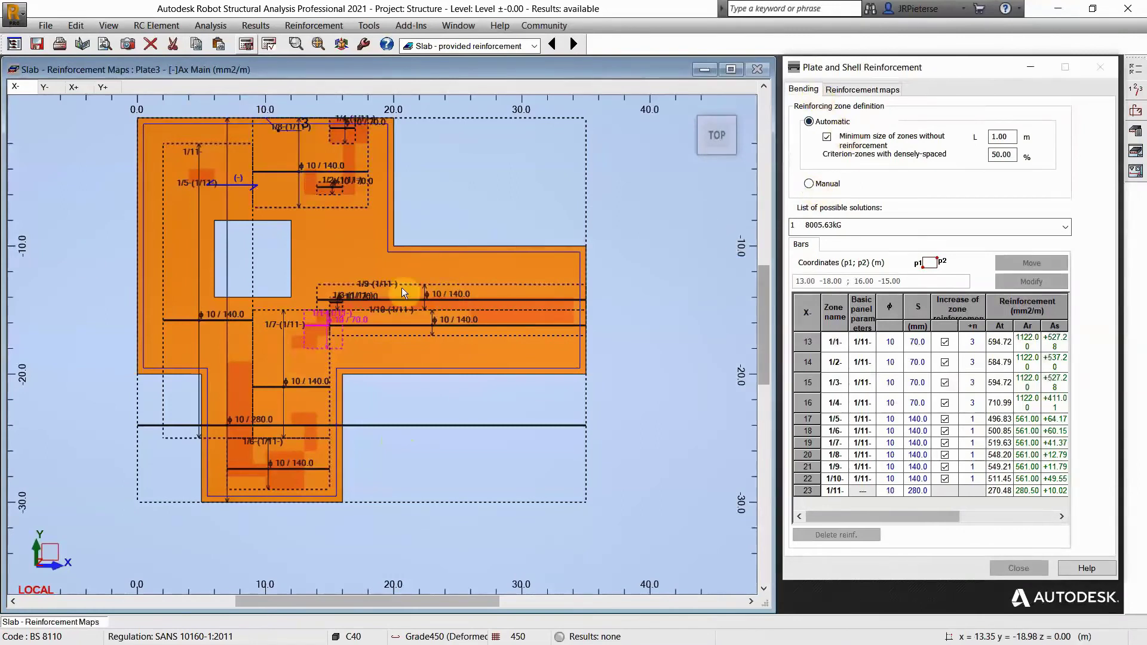
{"action": "scroll", "coordinate": [401, 295], "scroll_direction": "up", "scroll_amount": 1}
{"action": "scroll", "coordinate": [478, 297], "scroll_direction": "up", "scroll_amount": 1}
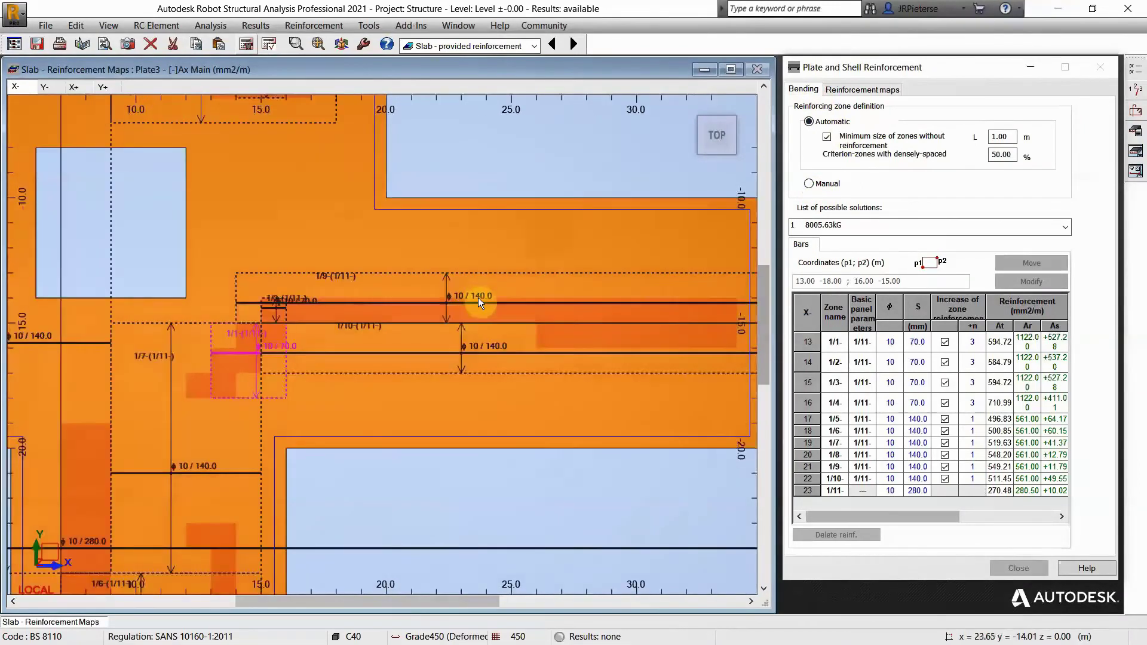
{"action": "scroll", "coordinate": [480, 298], "scroll_direction": "down", "scroll_amount": 2}
{"action": "left_click", "coordinate": [48, 86]}
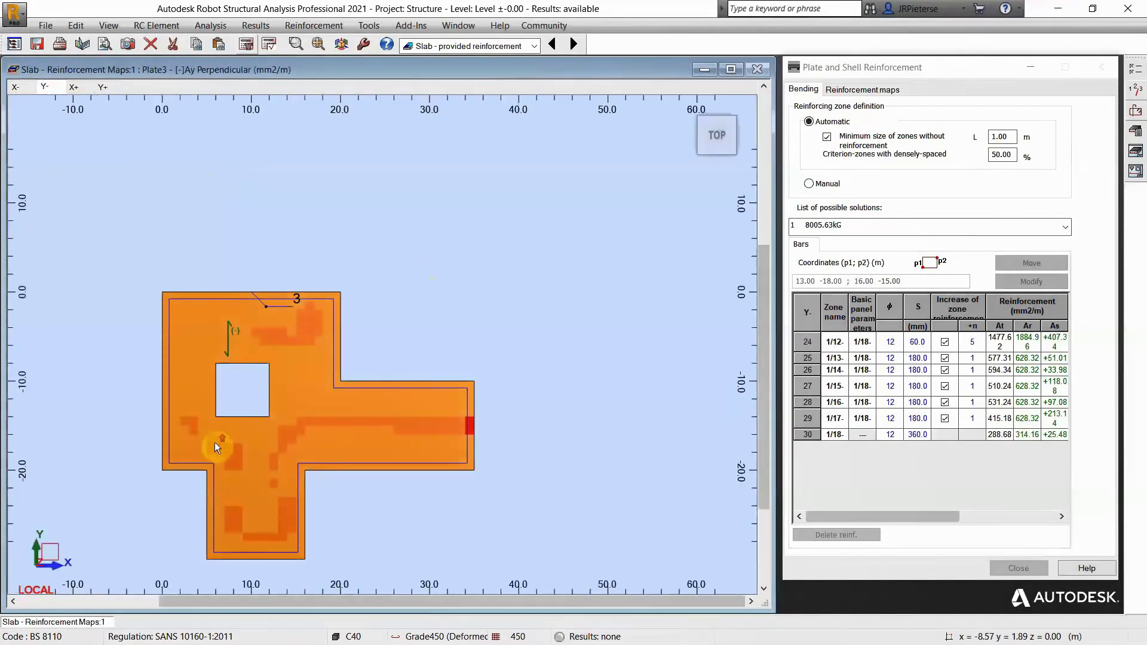
{"action": "scroll", "coordinate": [214, 442], "scroll_direction": "up", "scroll_amount": 1}
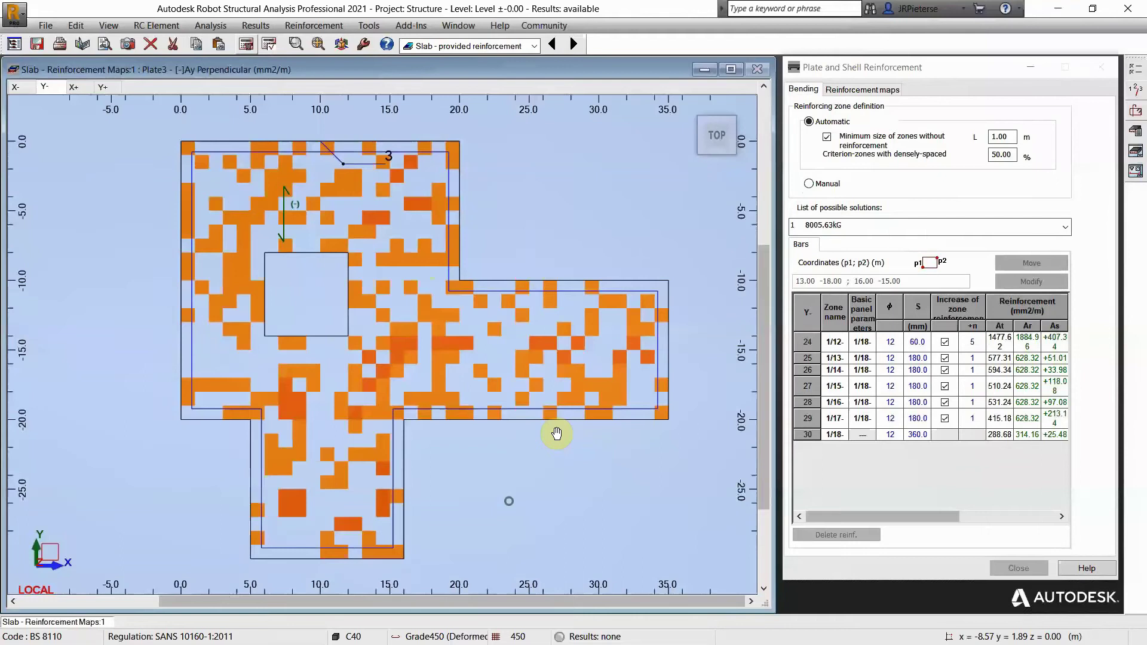
Try solution 2 (8029.75kG) for the reinforcement zones and replace it with solution 6 (8139.20kG)
{"action": "left_click", "coordinate": [980, 230]}
{"action": "left_click", "coordinate": [827, 253]}
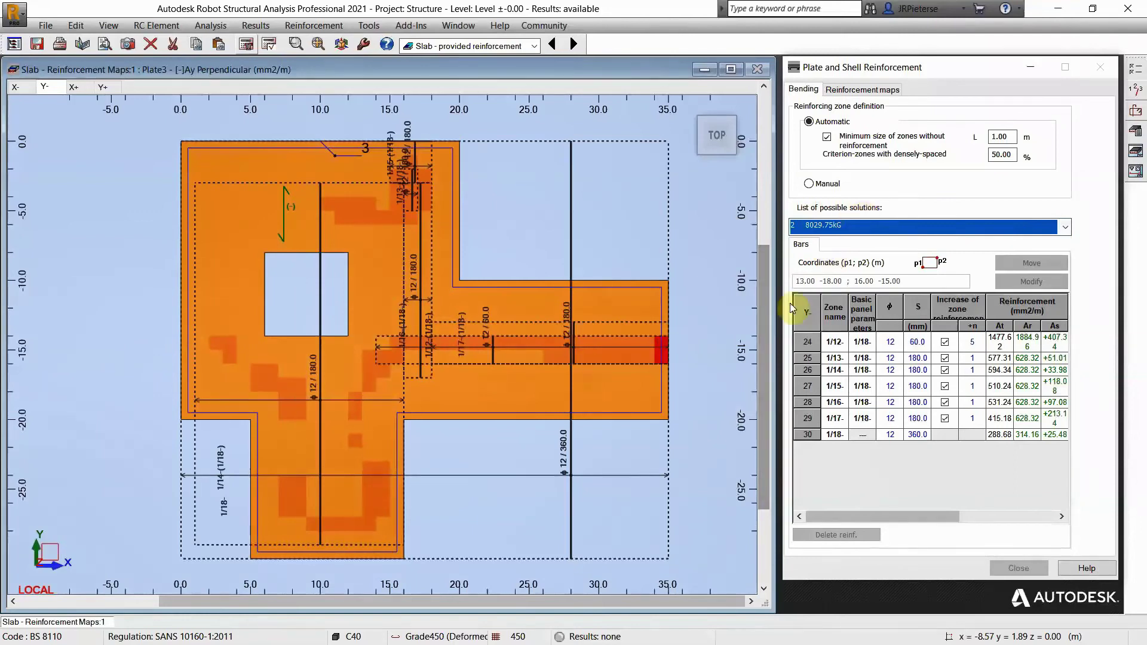
{"action": "left_click", "coordinate": [902, 231]}
{"action": "left_click", "coordinate": [861, 293]}
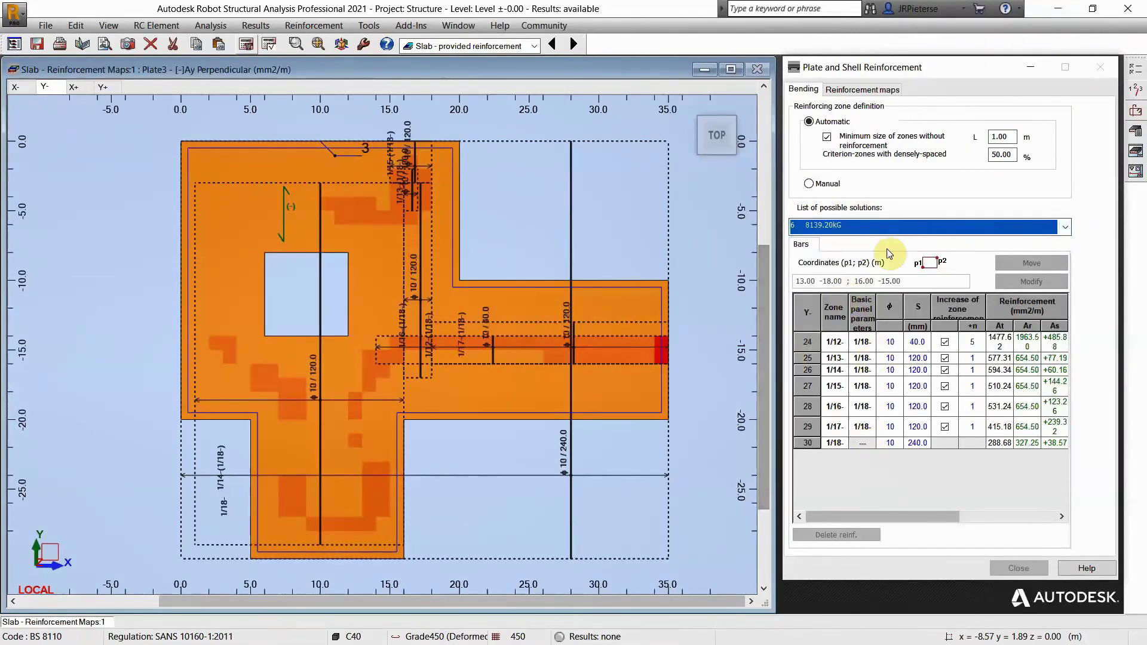
Choose solution 1 (8005.63kG) for the reinforcement zones and display the X+ and Y+ reinforcement maps
{"action": "left_click", "coordinate": [848, 224]}
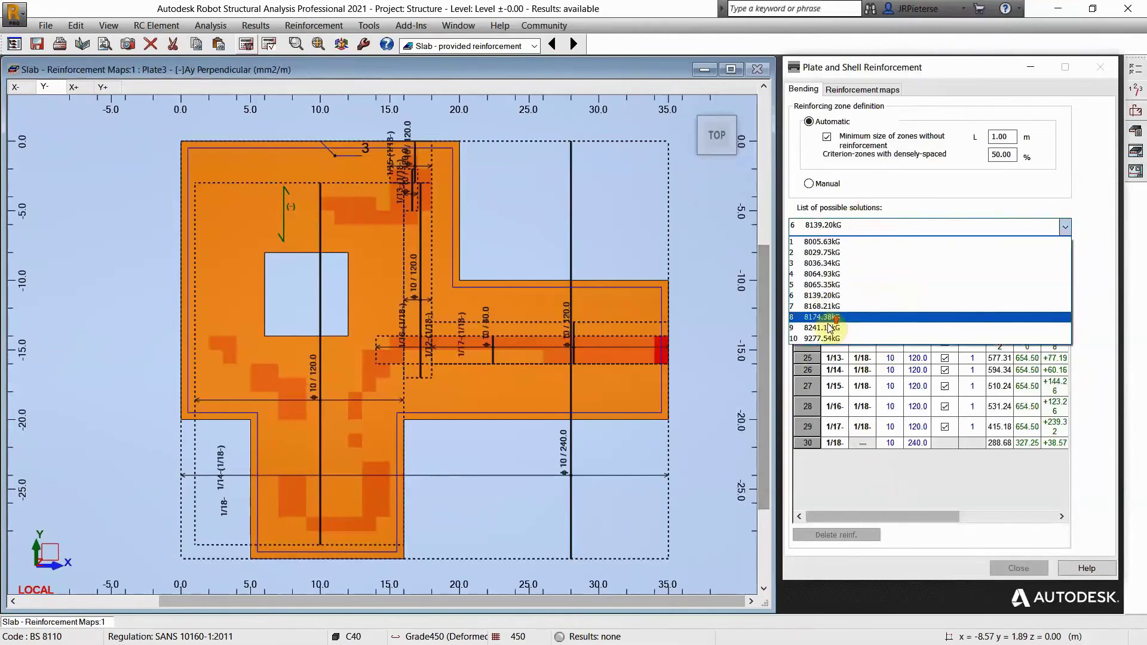
{"action": "left_click", "coordinate": [834, 241]}
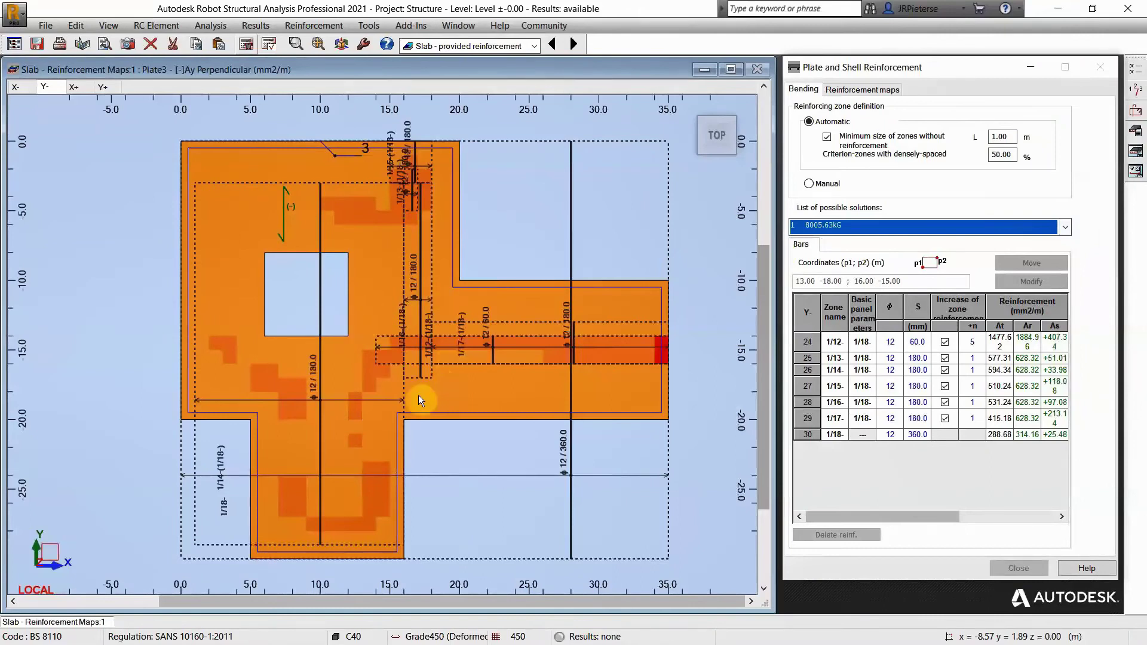
{"action": "left_click", "coordinate": [74, 87]}
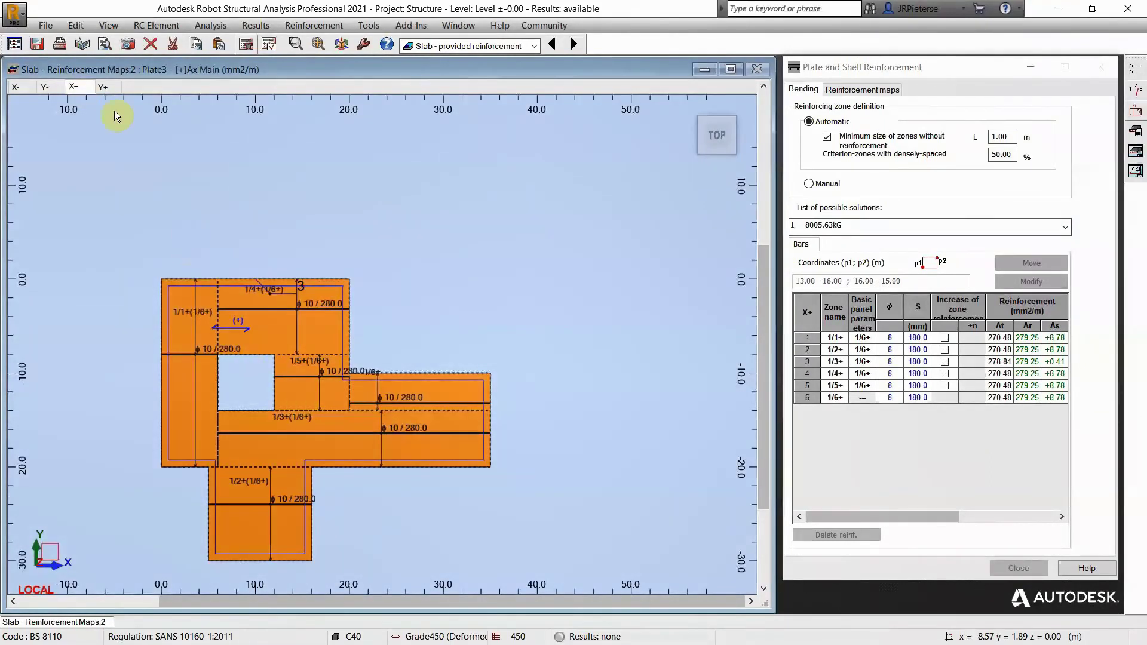
{"action": "left_click", "coordinate": [101, 88]}
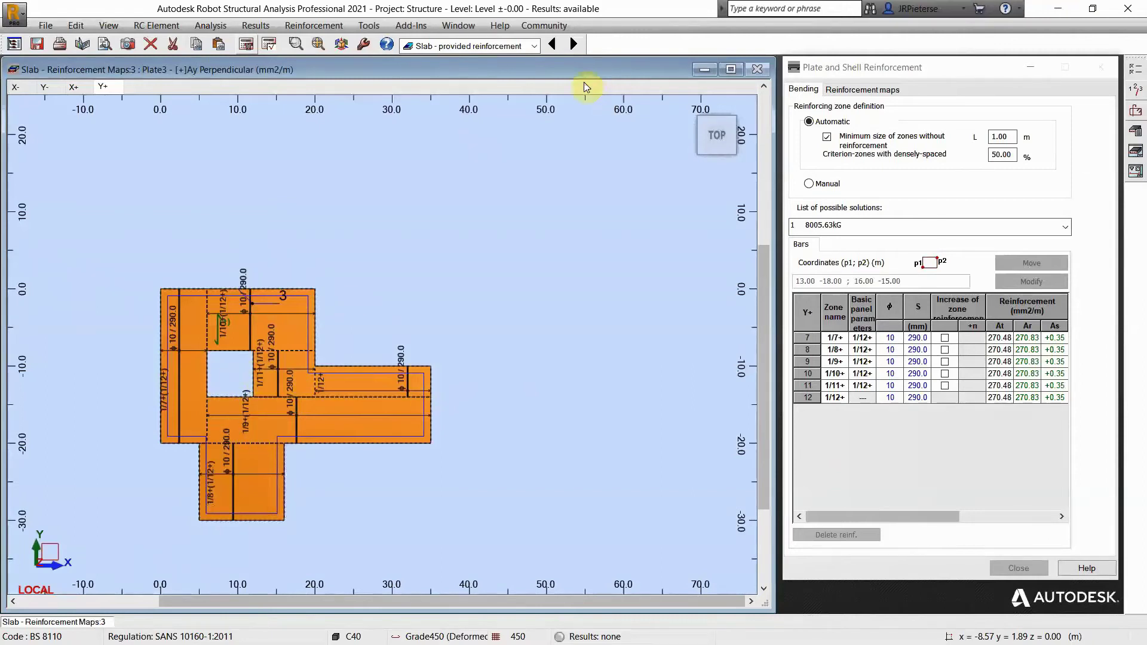
Switch to the Slab - reinforcement layout and calculate the slab's bars without generating drawings or keeping existing reinforcement
{"action": "left_click", "coordinate": [537, 49]}
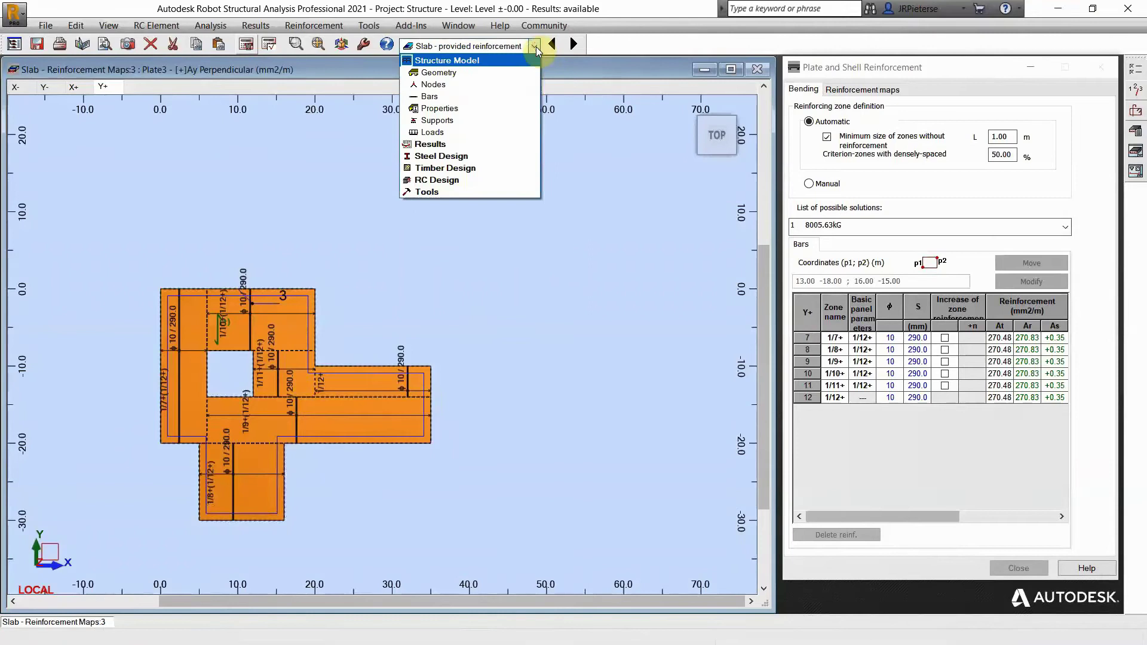
{"action": "left_click", "coordinate": [442, 180]}
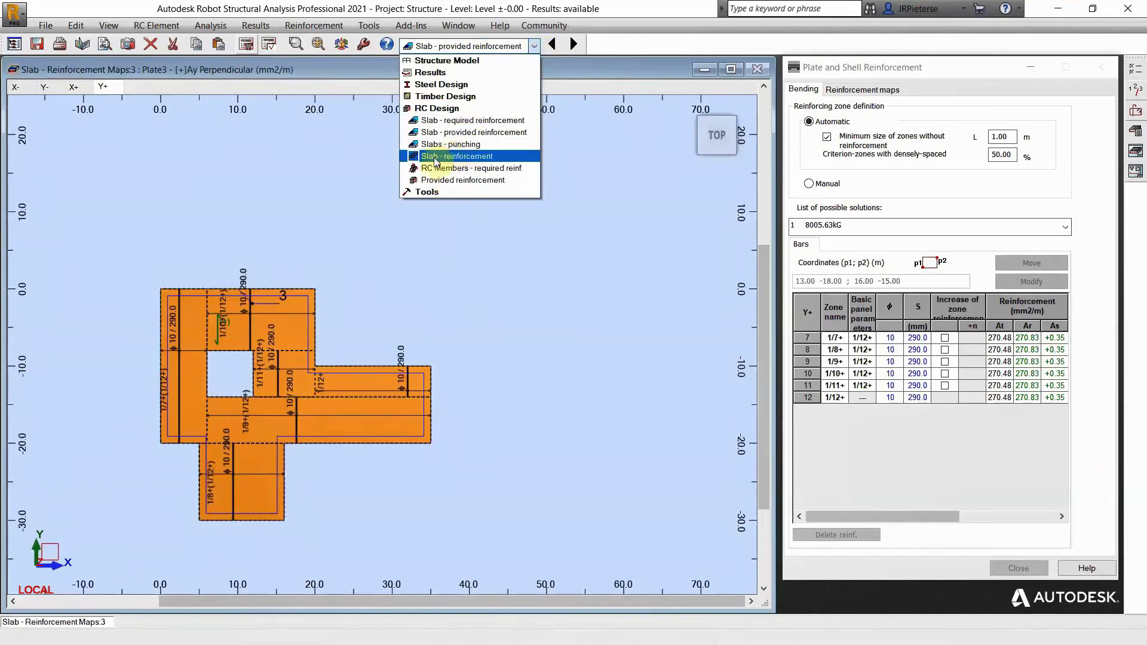
{"action": "left_click", "coordinate": [468, 158]}
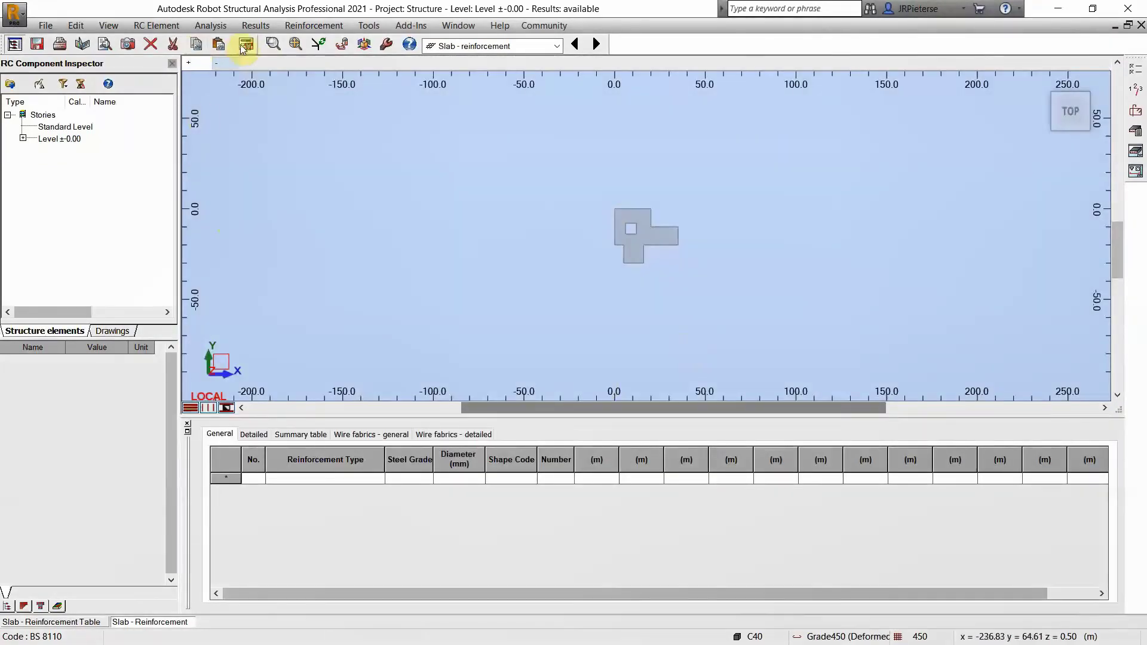
{"action": "left_click", "coordinate": [245, 46]}
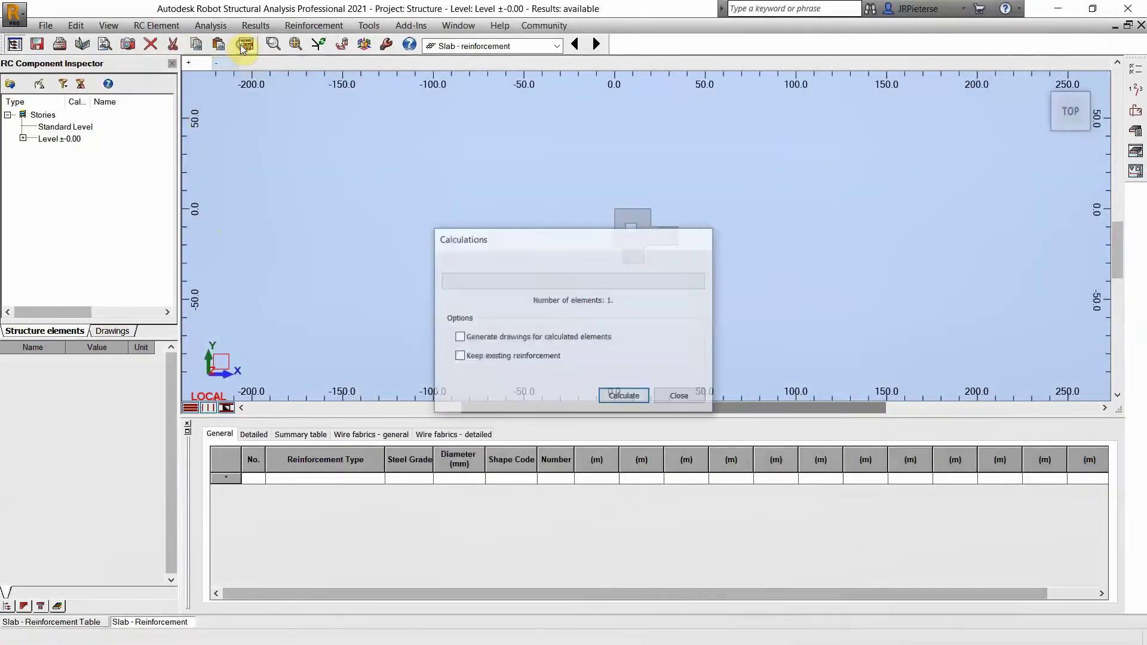
{"action": "left_click", "coordinate": [624, 396]}
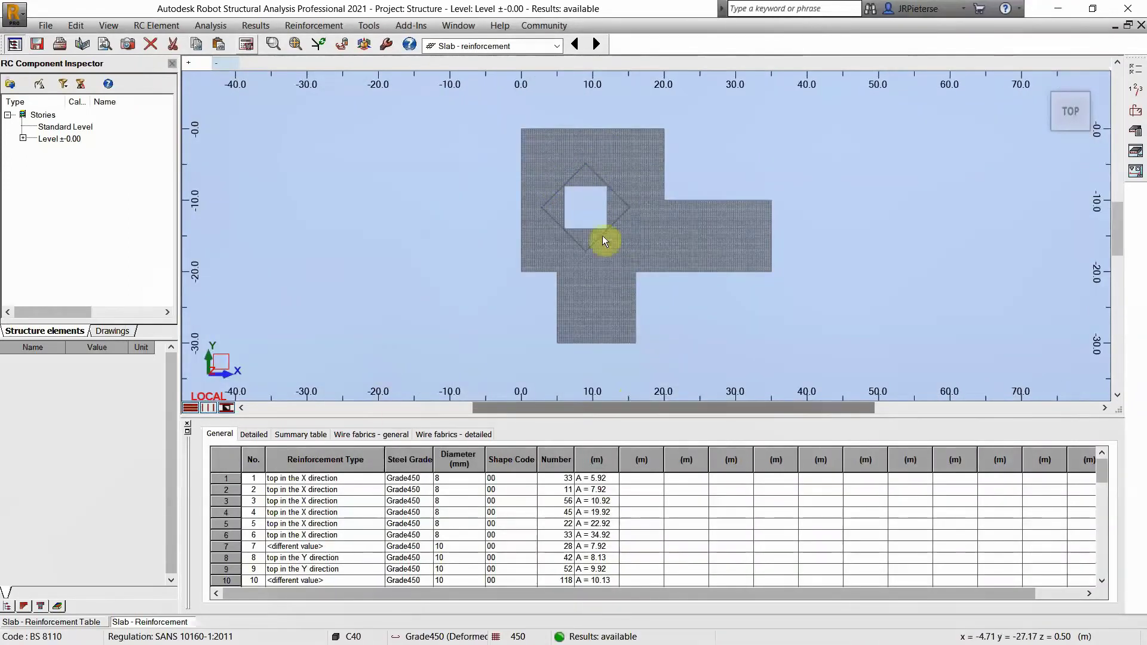
Inspect the calculated bars around the slab's opening in 3D in both the + and - reinforcement views
{"action": "left_click", "coordinate": [1080, 125]}
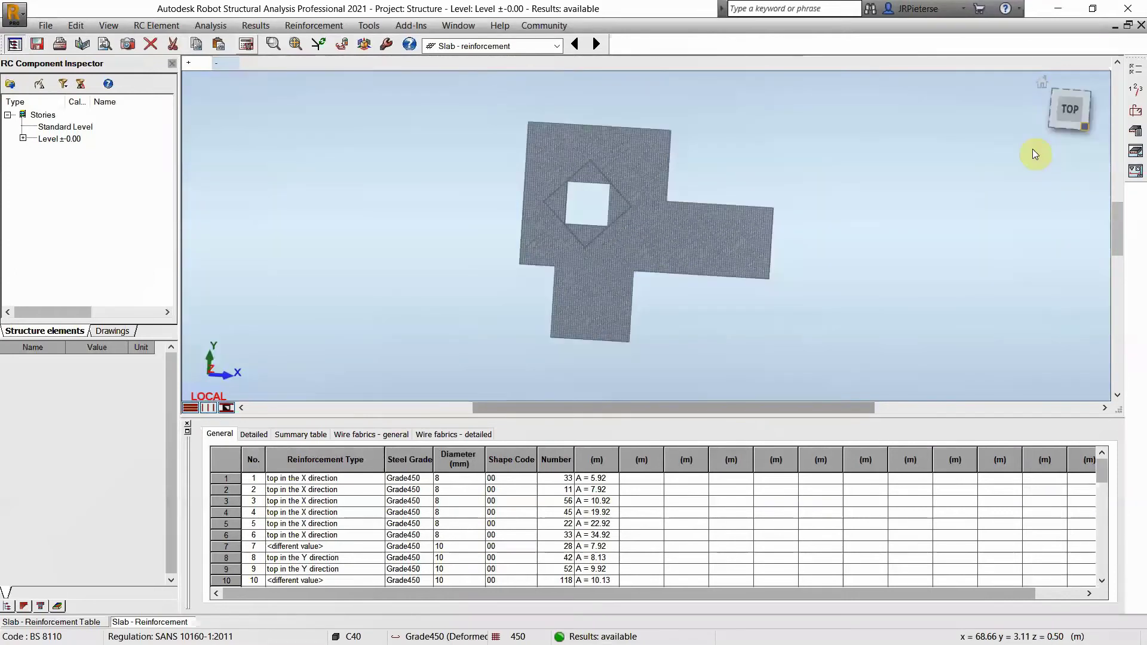
{"action": "scroll", "coordinate": [654, 228], "scroll_direction": "up", "scroll_amount": 8}
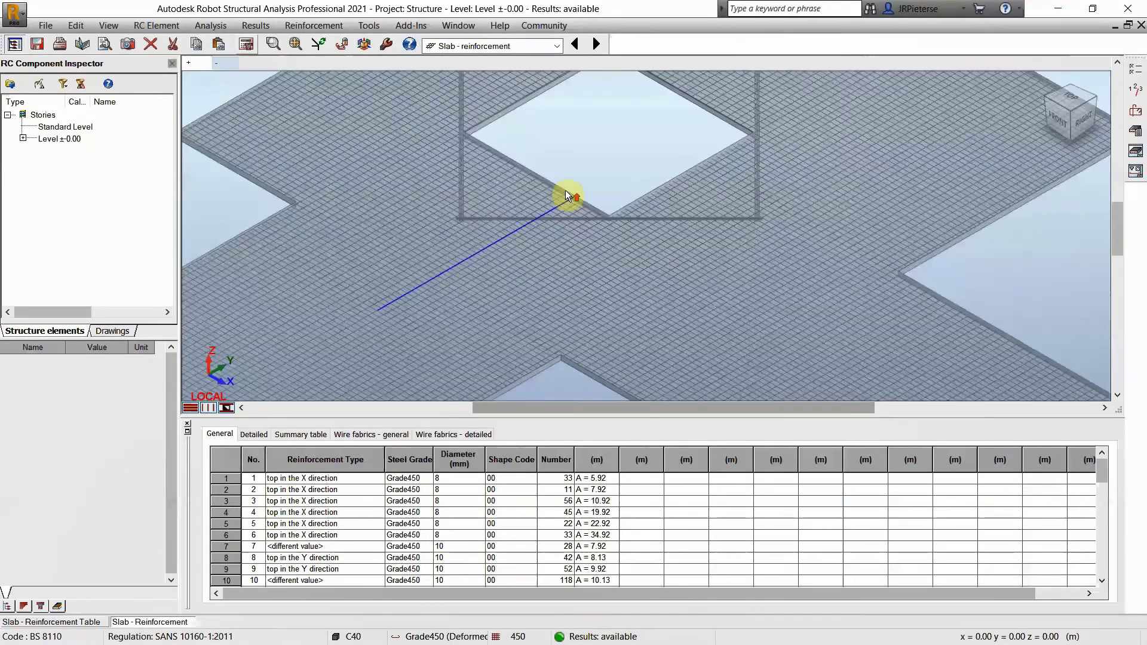
{"action": "scroll", "coordinate": [770, 176], "scroll_direction": "up", "scroll_amount": 2}
{"action": "scroll", "coordinate": [765, 185], "scroll_direction": "down", "scroll_amount": 6}
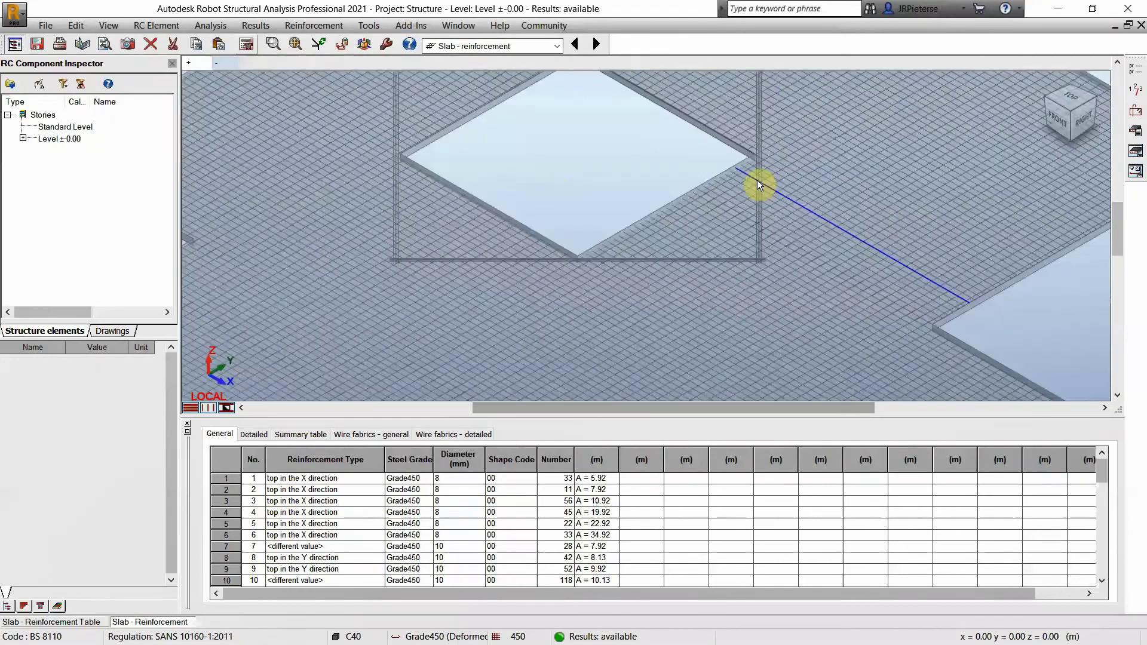
{"action": "left_click", "coordinate": [225, 64]}
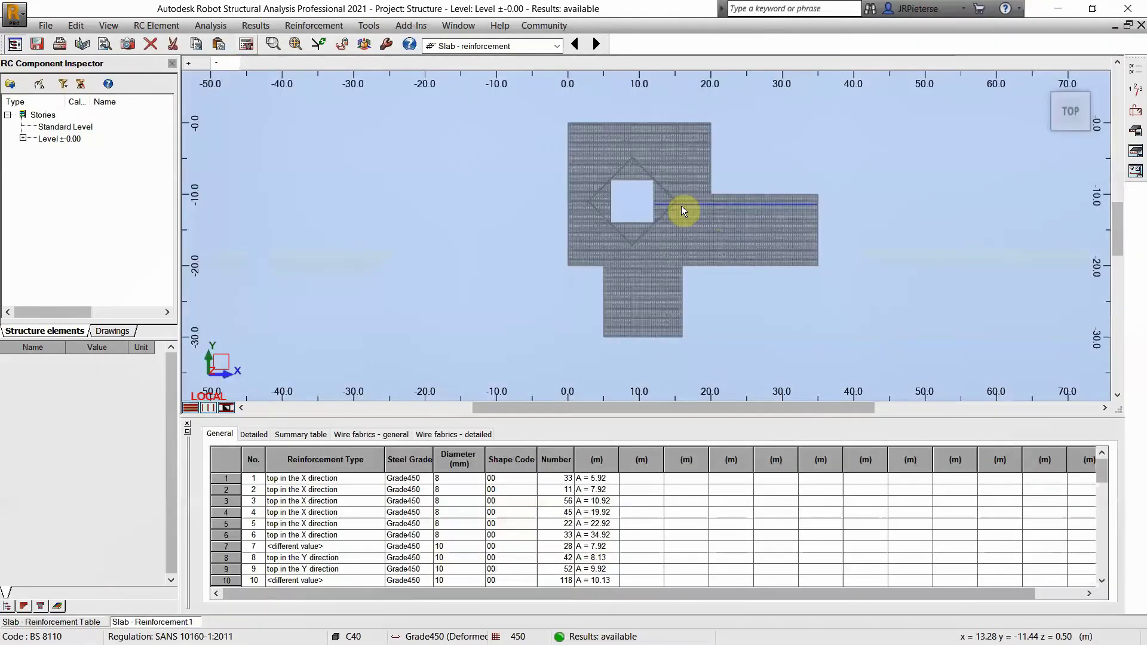
{"action": "scroll", "coordinate": [698, 202], "scroll_direction": "up", "scroll_amount": 2}
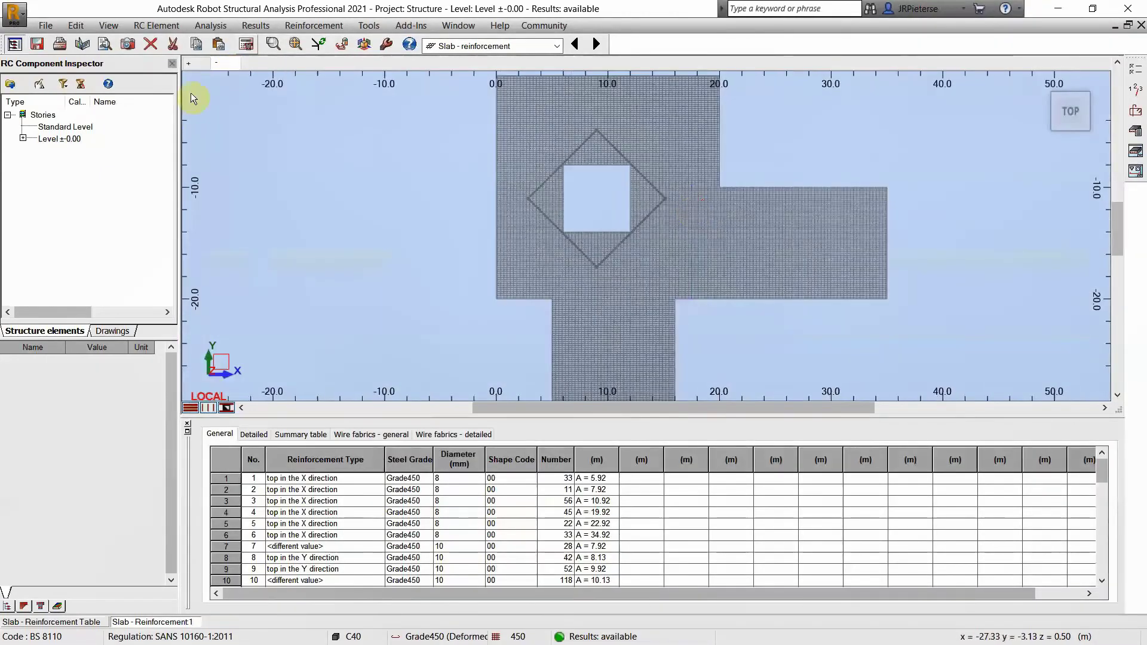
{"action": "left_click", "coordinate": [1084, 131]}
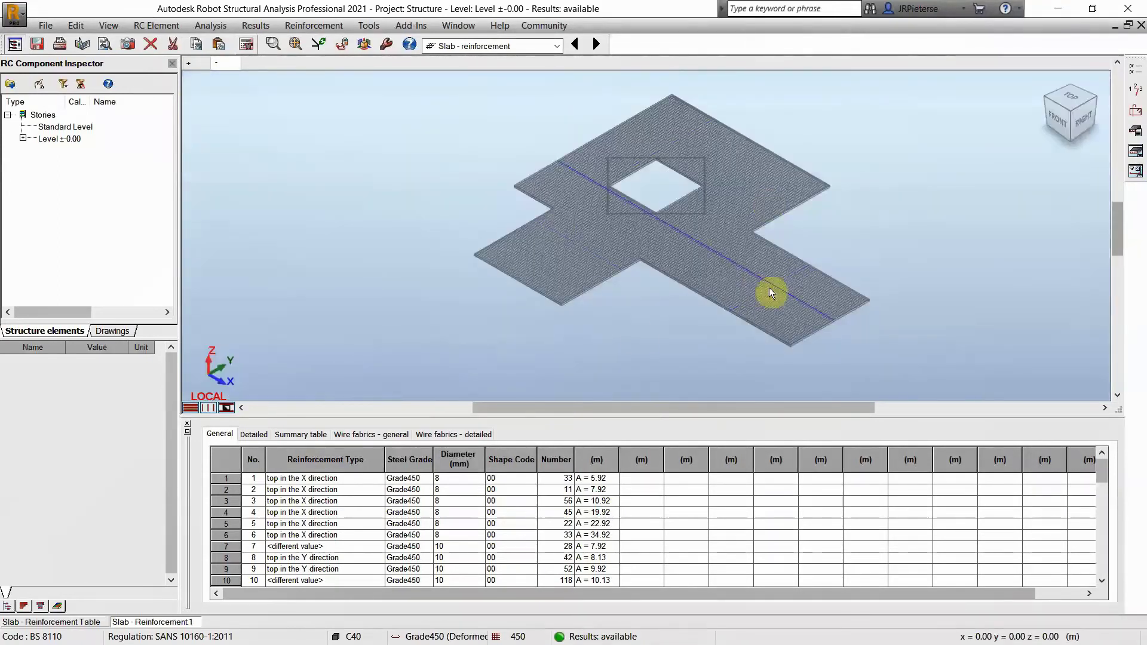
Highlight individual bar positions from the reinforcement table, including 1, 2 and 6, on the 3D slab and return to the + reinforcement view
{"action": "left_click", "coordinate": [229, 486]}
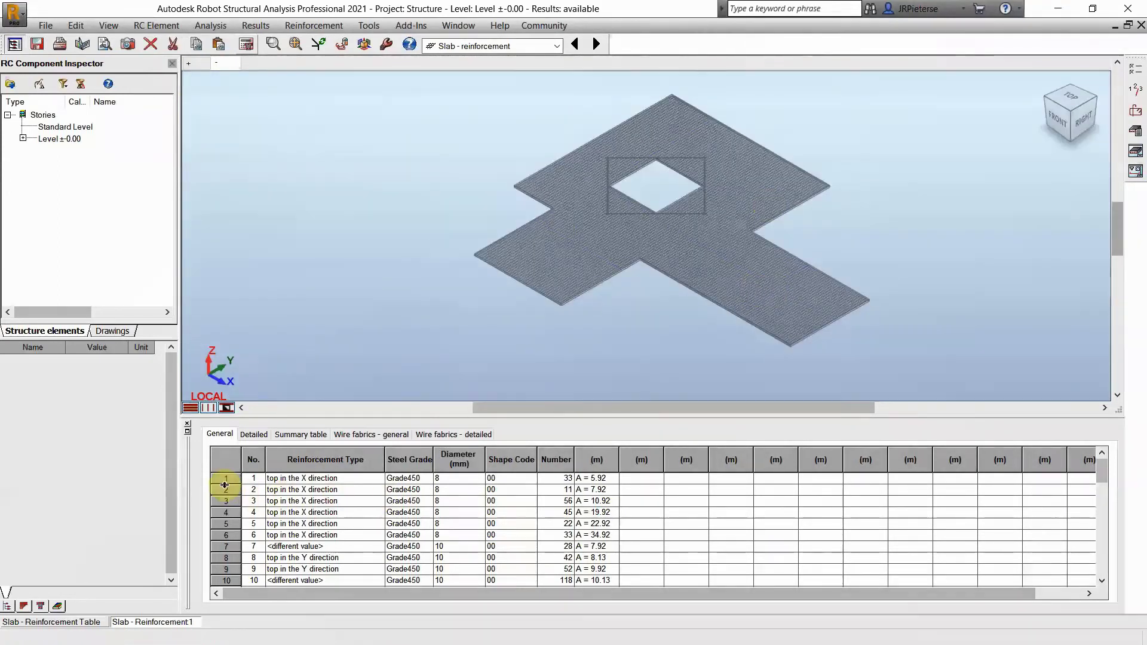
{"action": "left_click_drag", "start_coordinate": [224, 484], "coordinate": [225, 489]}
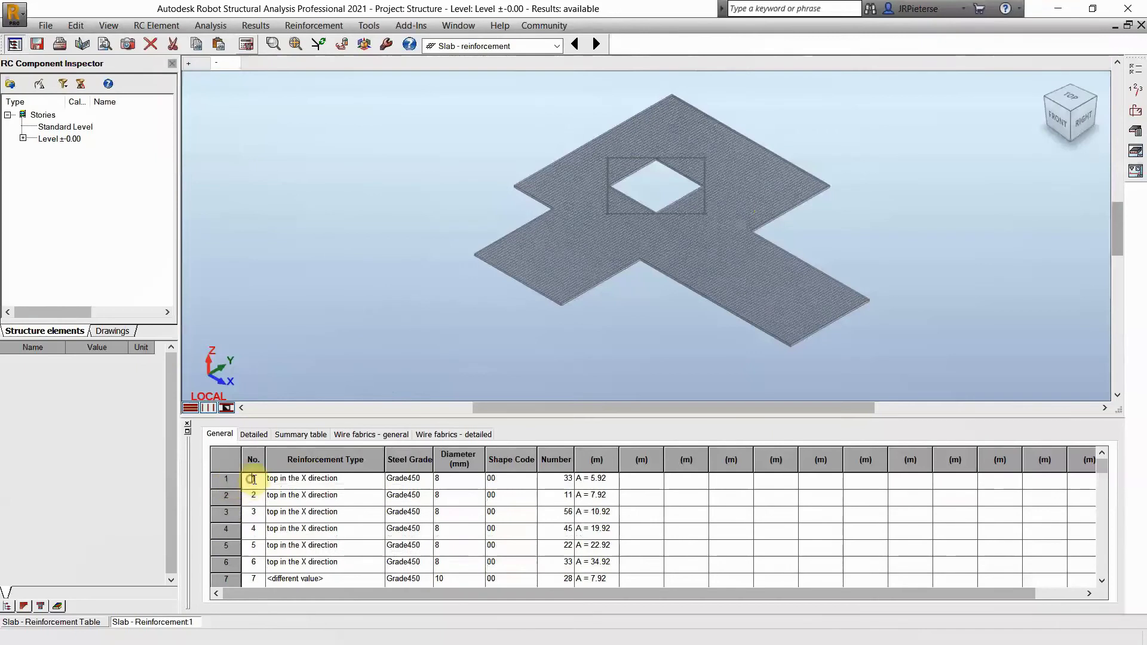
{"action": "left_click", "coordinate": [281, 479]}
{"action": "left_click", "coordinate": [230, 479]}
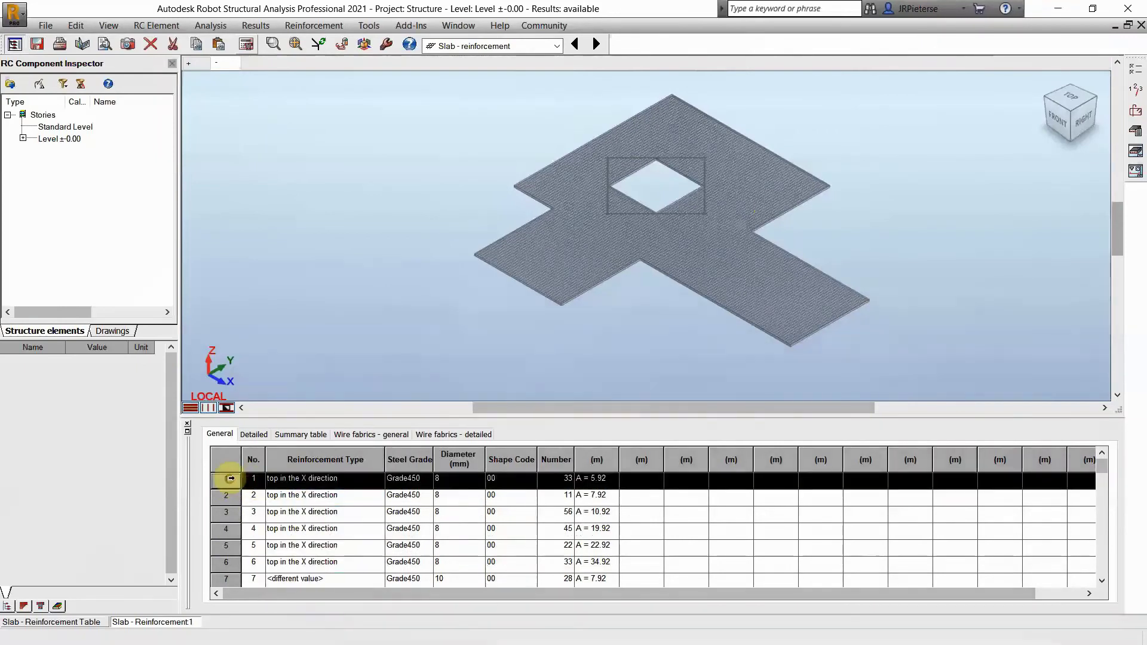
{"action": "left_click", "coordinate": [227, 496]}
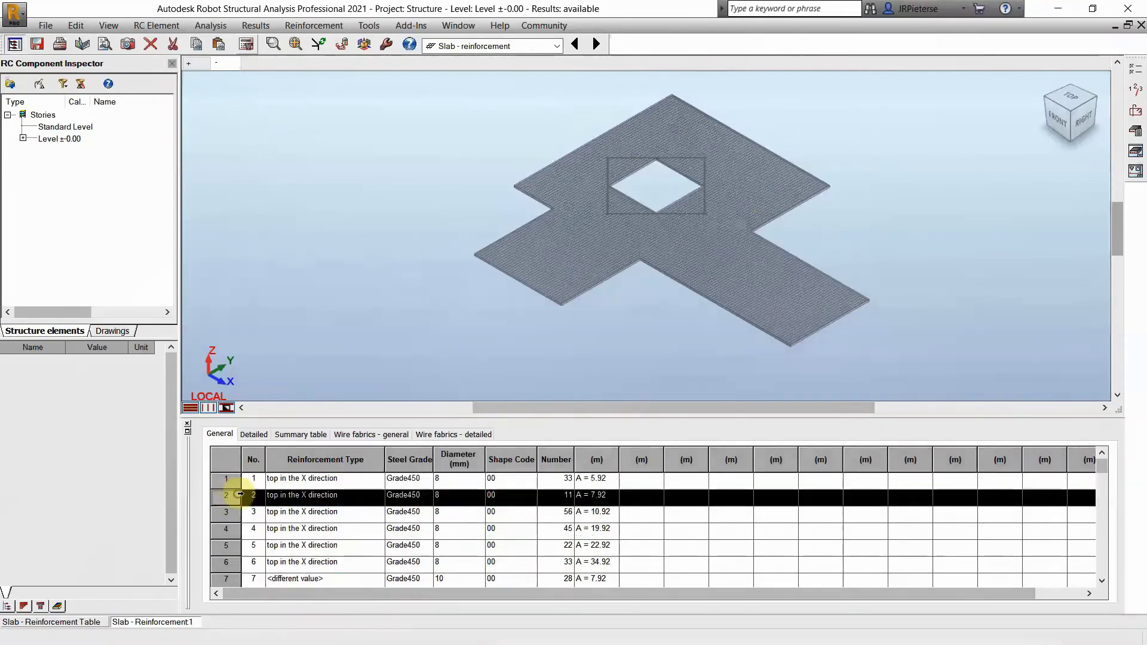
{"action": "left_click", "coordinate": [719, 245]}
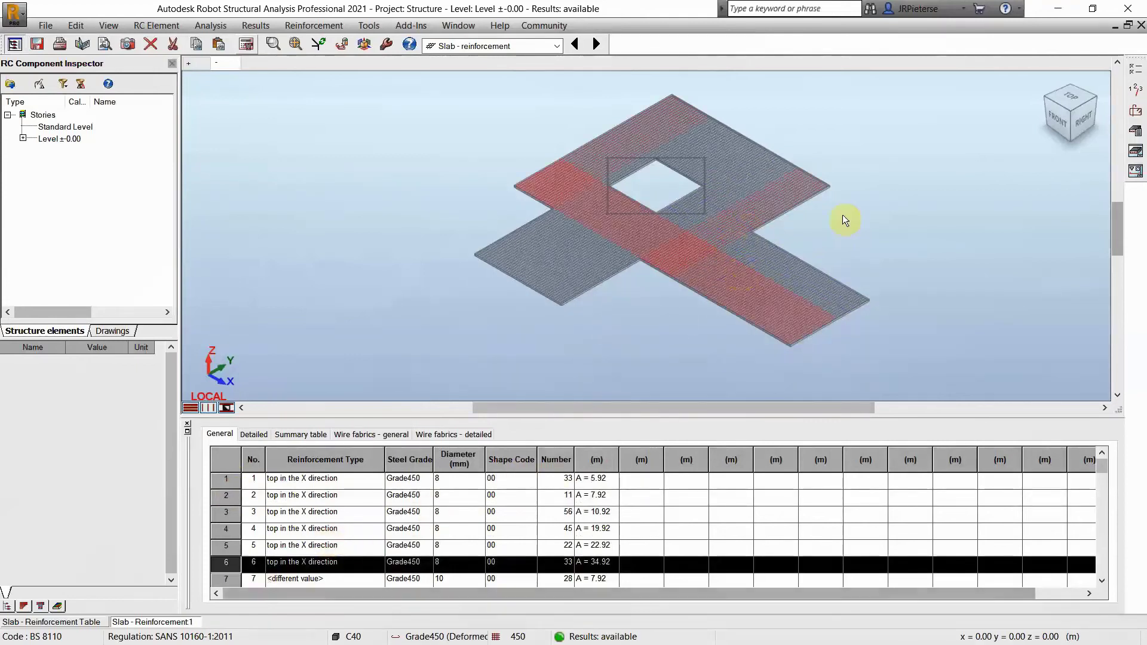
{"action": "left_click", "coordinate": [206, 64]}
{"action": "left_click", "coordinate": [923, 249]}
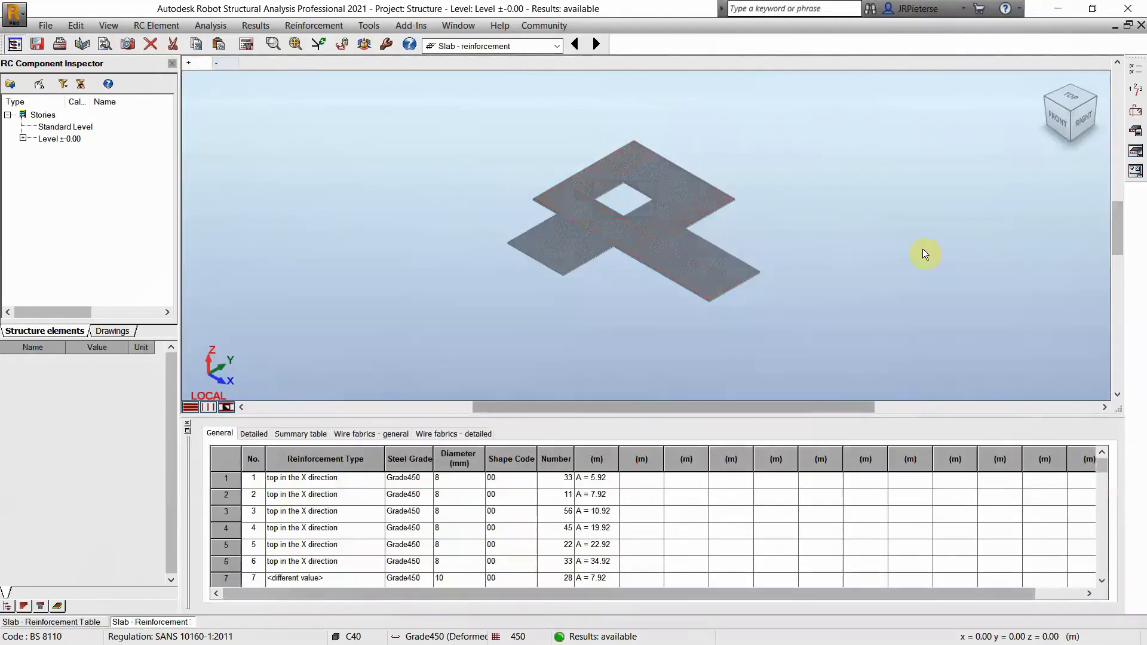
Generate the slab's calculation note and read its hypothesis, geometry, calculation results, reinforcement zones and steel survey before closing it
{"action": "left_click", "coordinate": [1135, 133]}
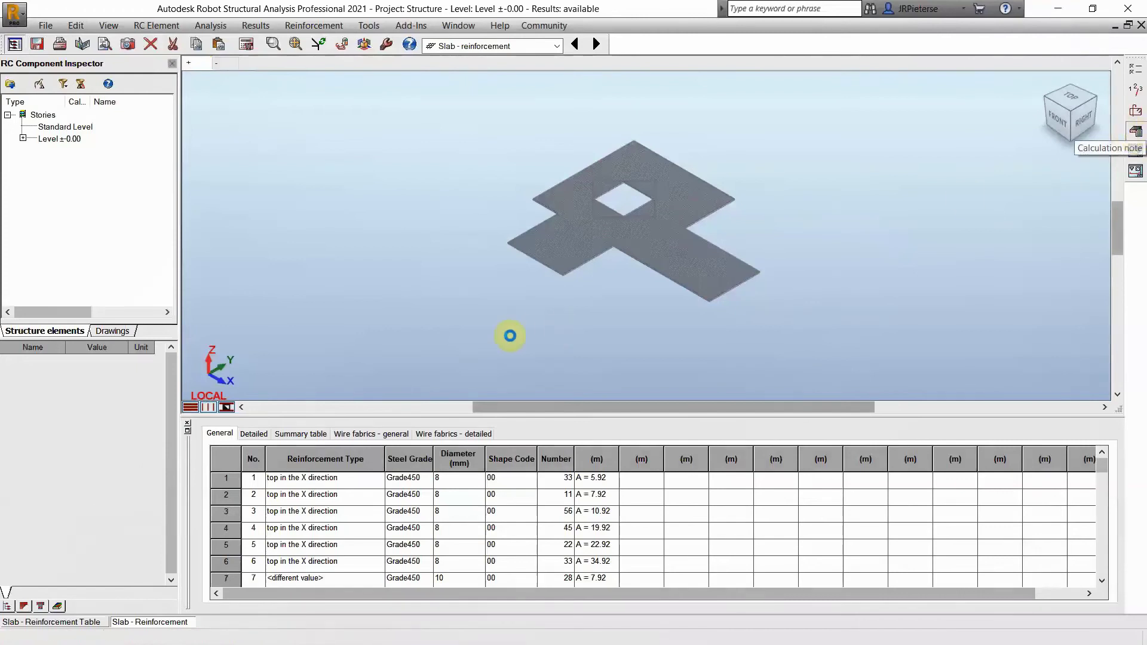
{"action": "left_click", "coordinate": [533, 457]}
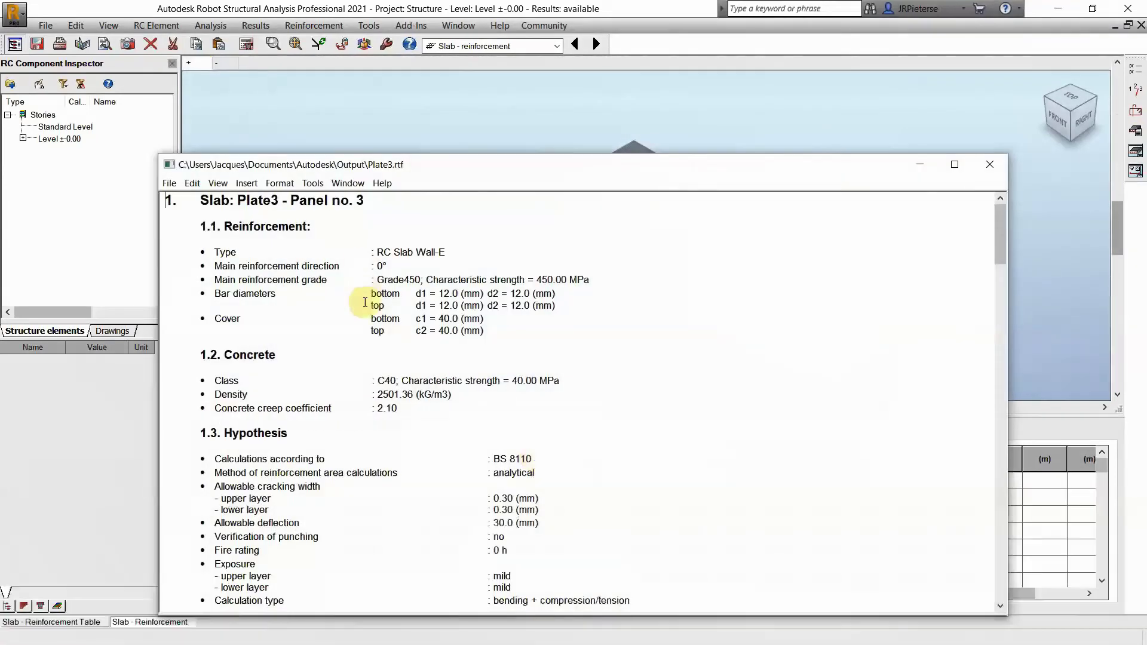
{"action": "scroll", "coordinate": [433, 299], "scroll_direction": "down", "scroll_amount": 10}
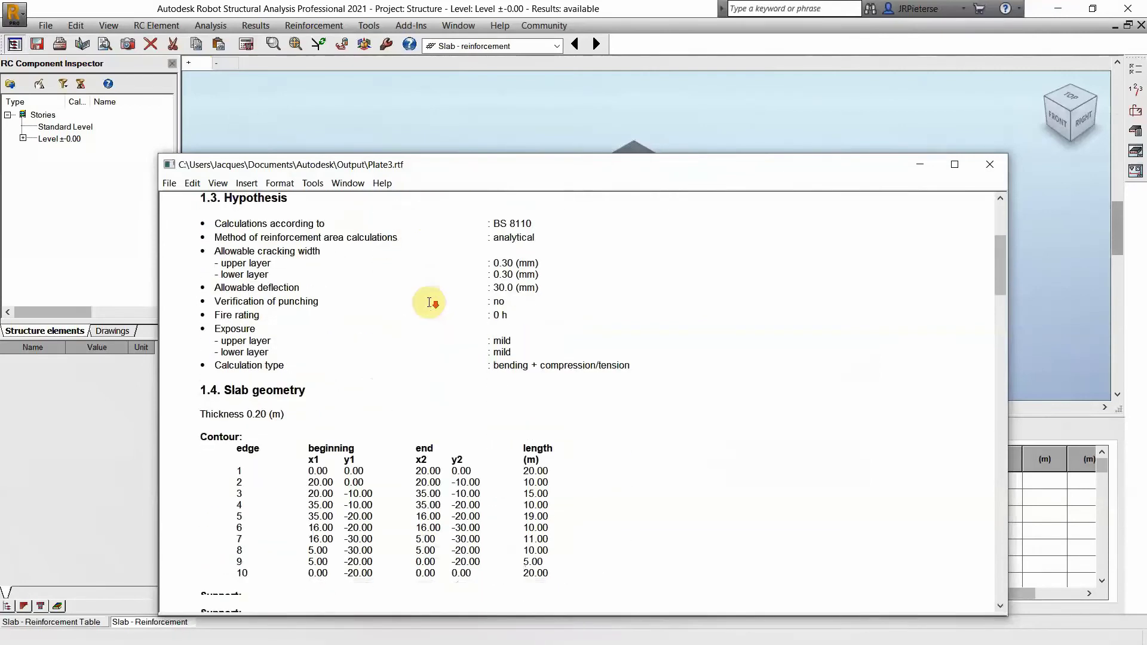
{"action": "scroll", "coordinate": [351, 314], "scroll_direction": "down", "scroll_amount": 5}
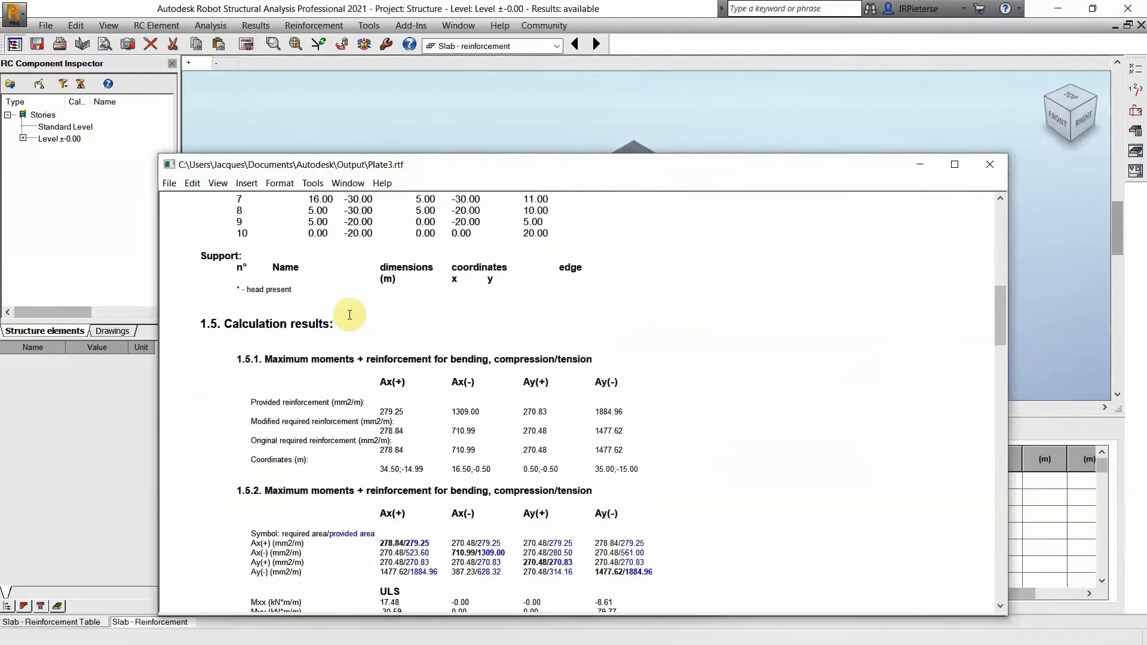
{"action": "scroll", "coordinate": [367, 323], "scroll_direction": "down", "scroll_amount": 4}
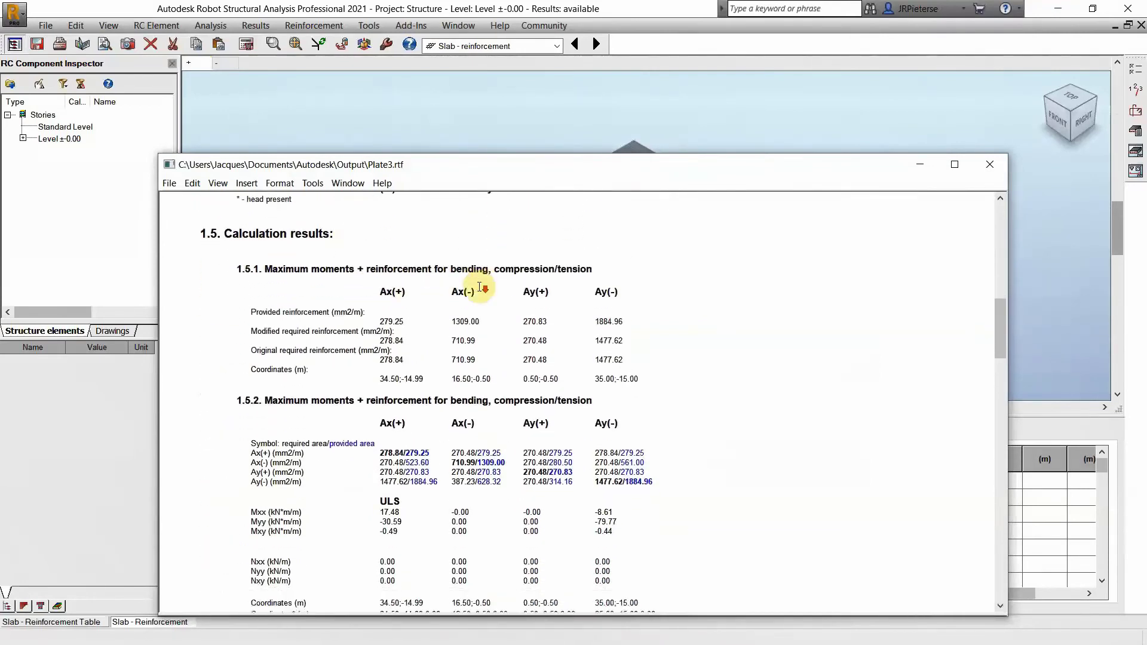
{"action": "scroll", "coordinate": [545, 369], "scroll_direction": "down", "scroll_amount": 9}
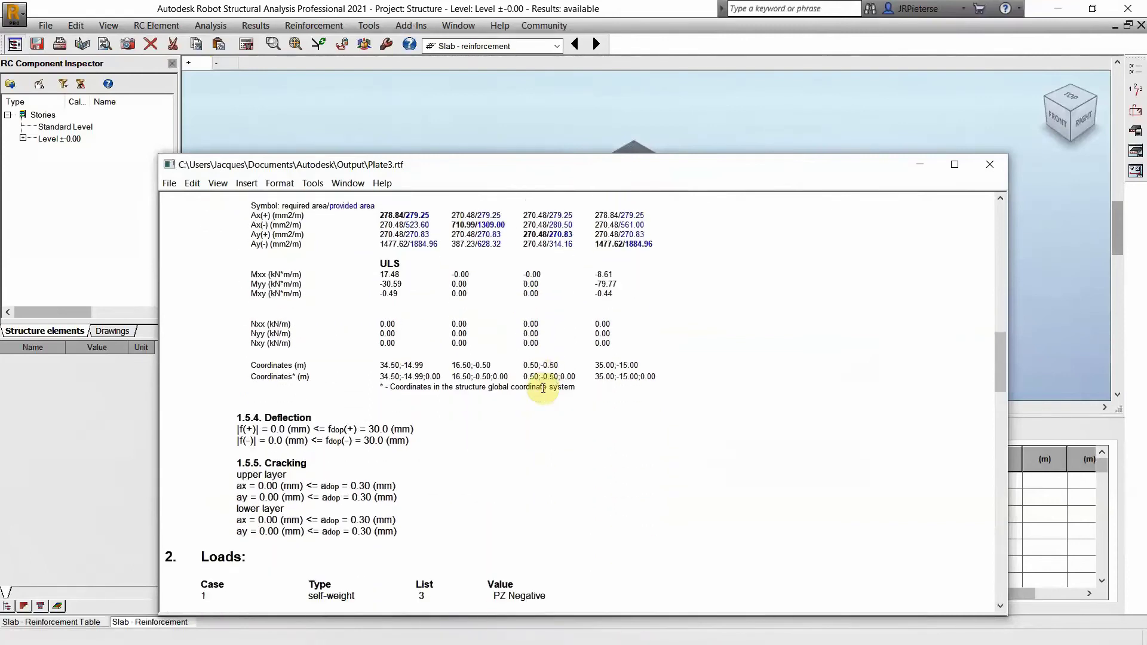
{"action": "scroll", "coordinate": [547, 370], "scroll_direction": "down", "scroll_amount": 7}
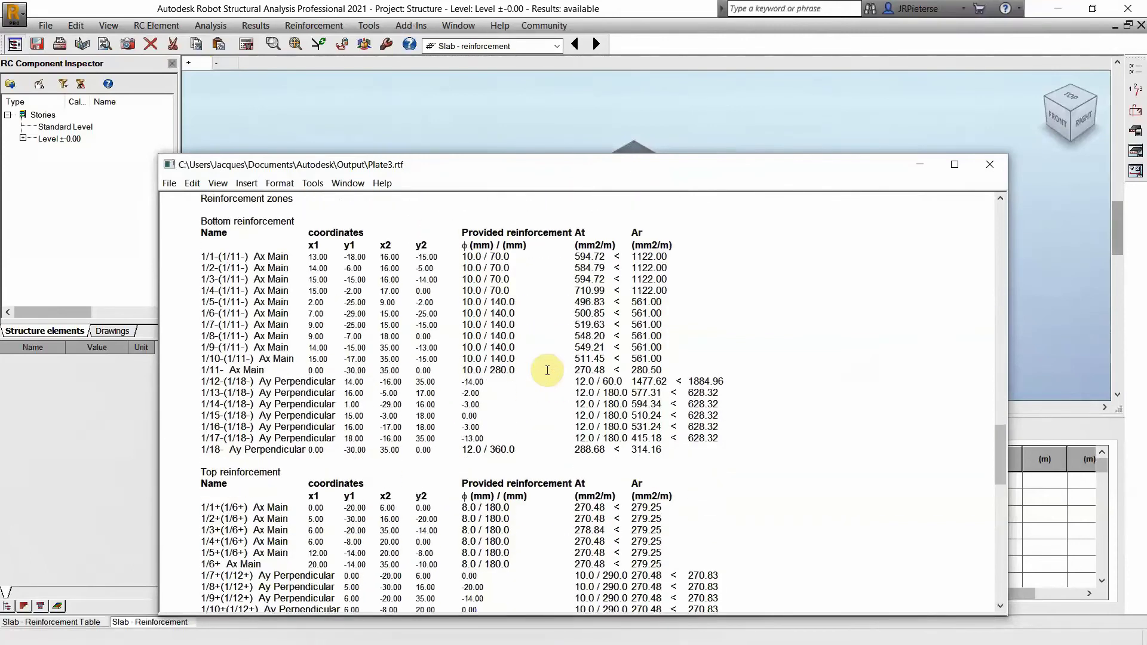
{"action": "scroll", "coordinate": [542, 368], "scroll_direction": "down", "scroll_amount": 7}
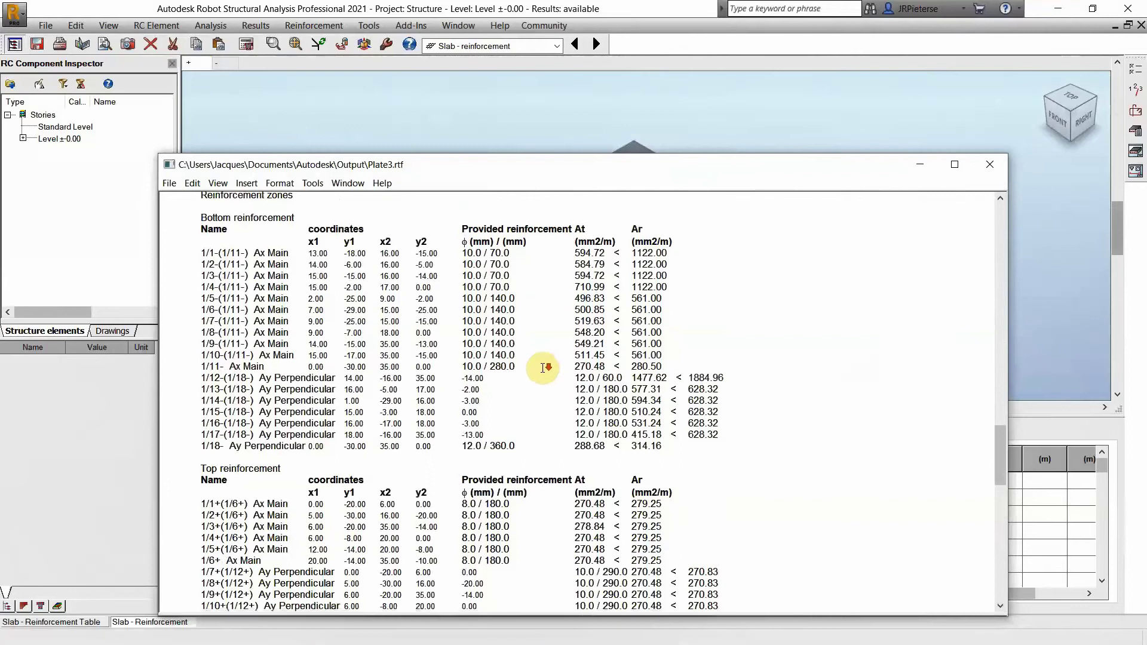
{"action": "scroll", "coordinate": [472, 357], "scroll_direction": "down", "scroll_amount": 14}
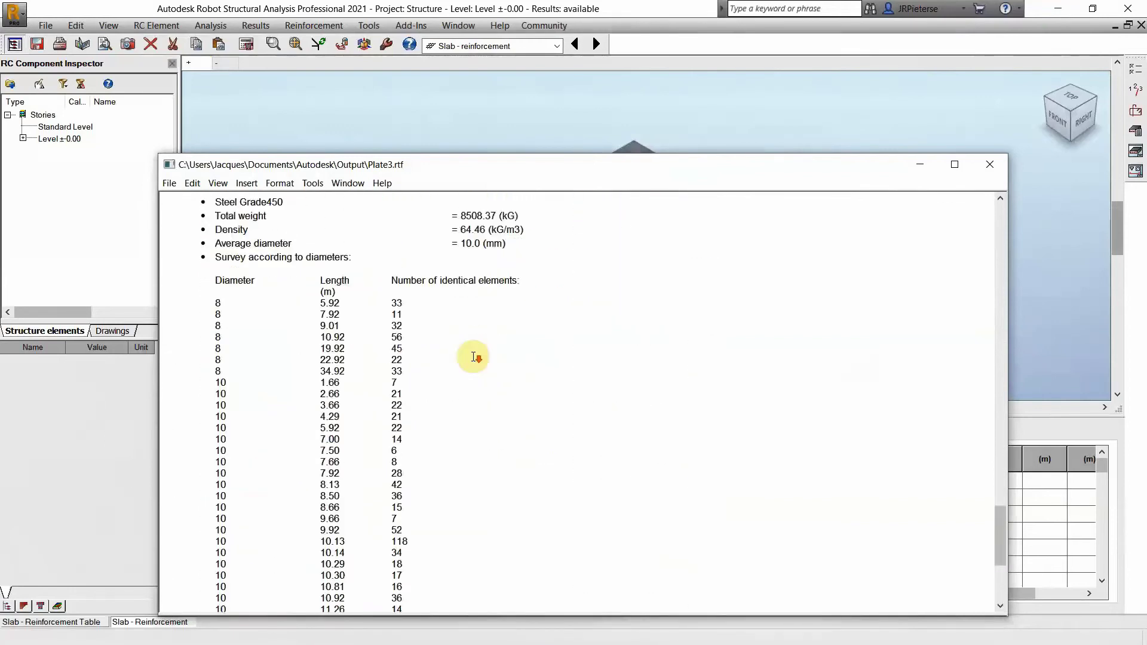
{"action": "left_click", "coordinate": [990, 164]}
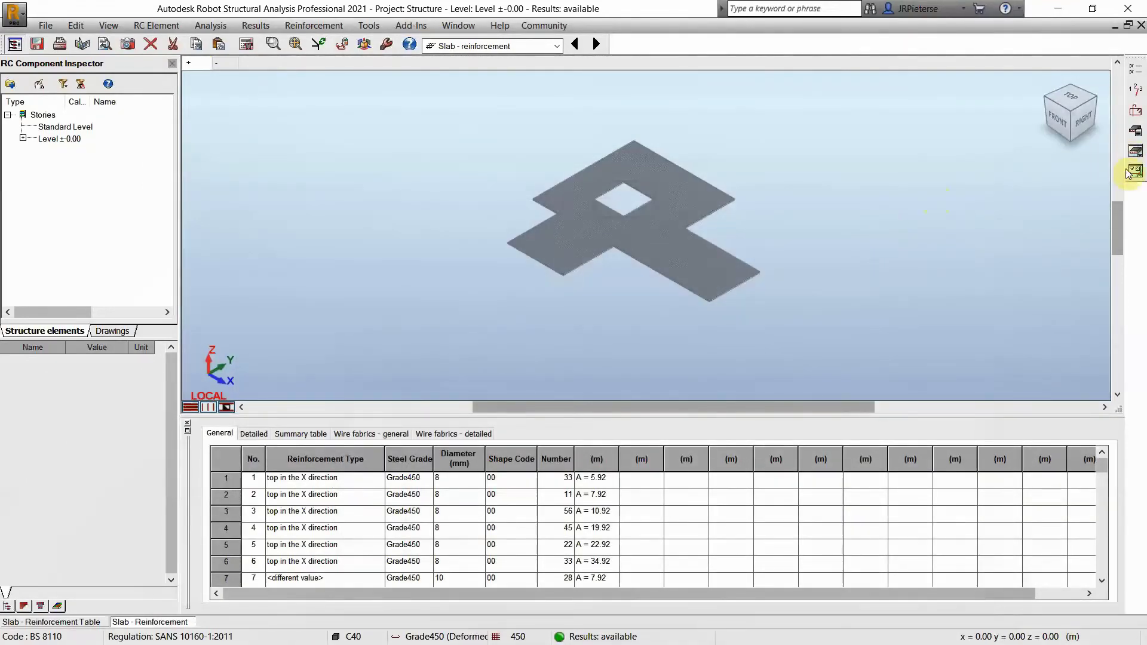
Generate the slab's final drawings and page through the formwork, bottom reinforcement, top reinforcement and quantity survey sheets
{"action": "left_click", "coordinate": [1135, 151]}
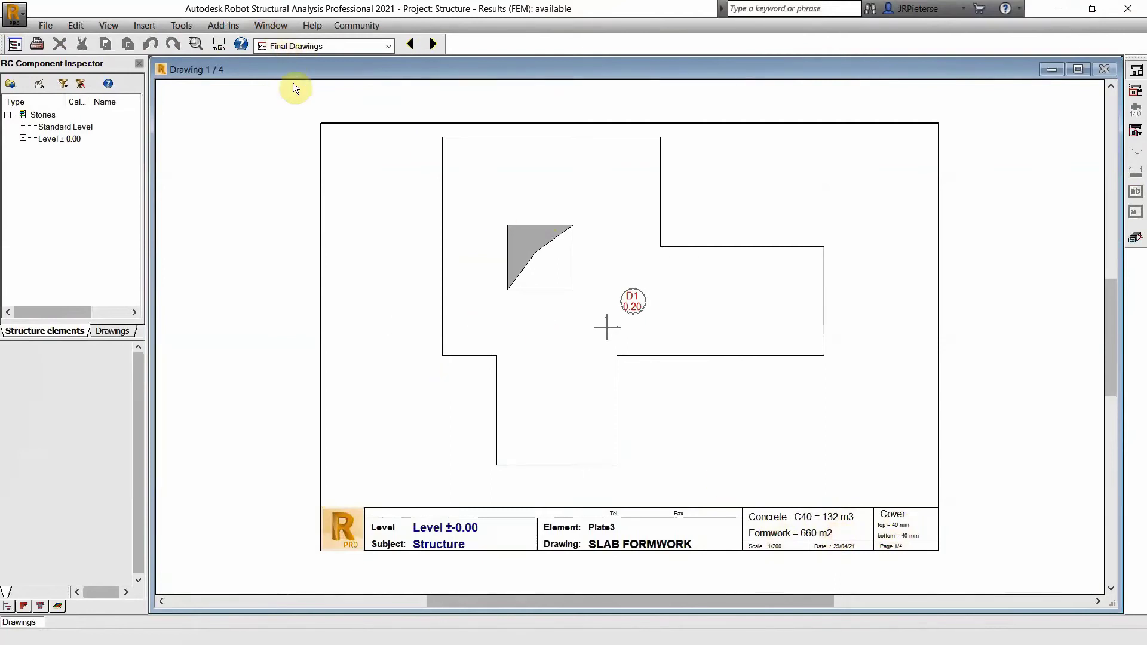
{"action": "left_click", "coordinate": [432, 44]}
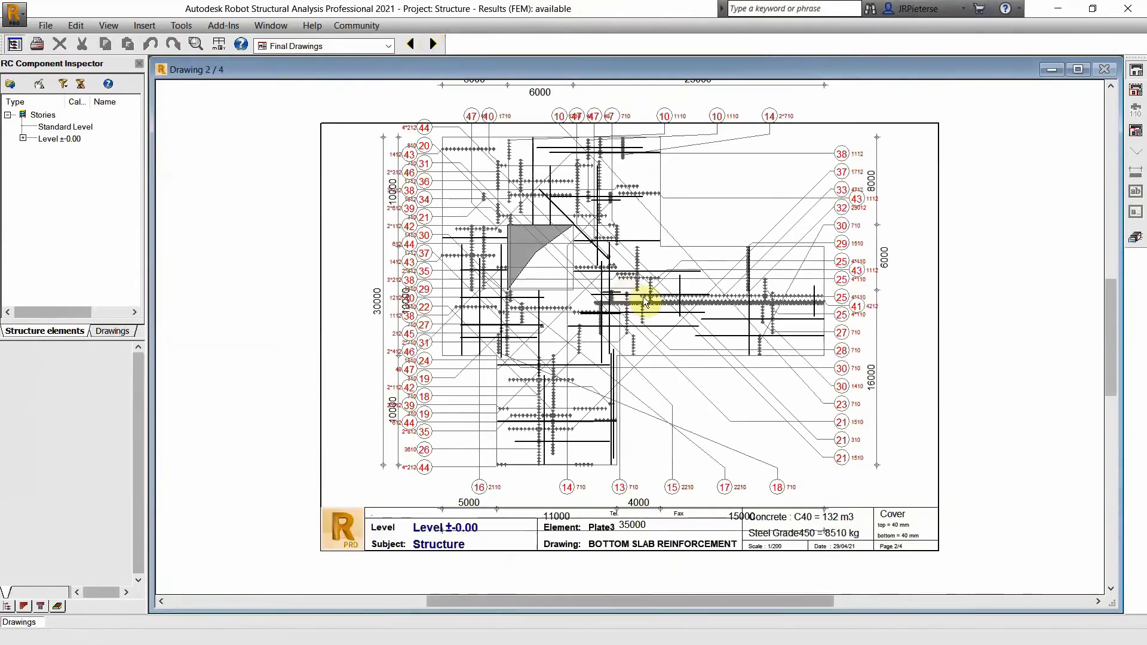
{"action": "left_click", "coordinate": [433, 43]}
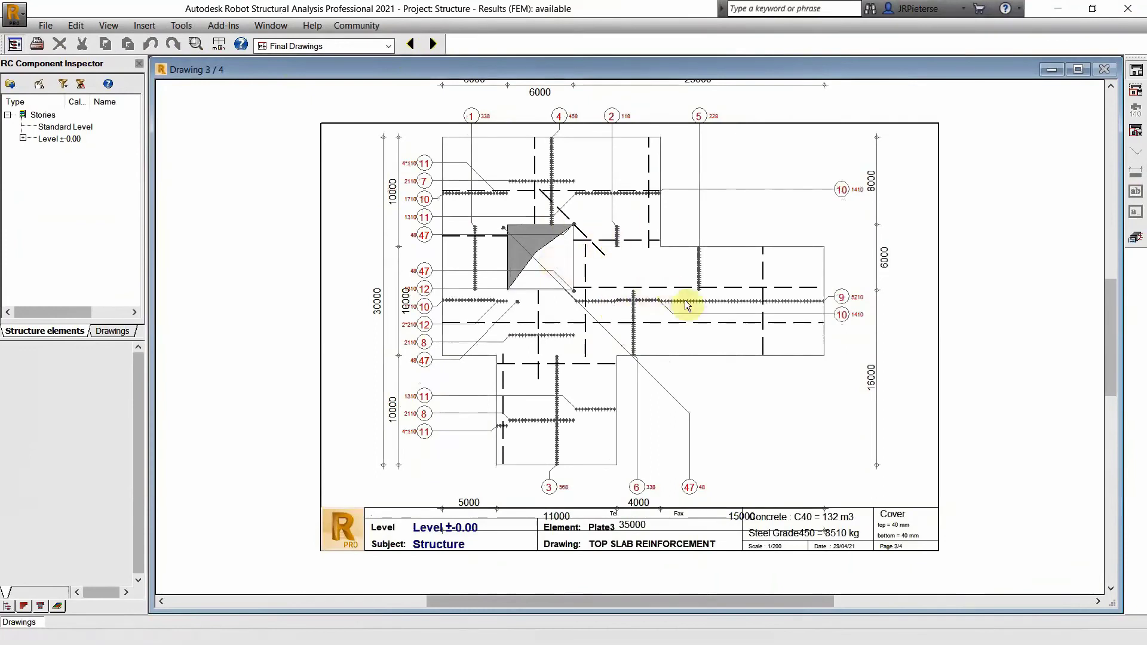
{"action": "left_click", "coordinate": [432, 44]}
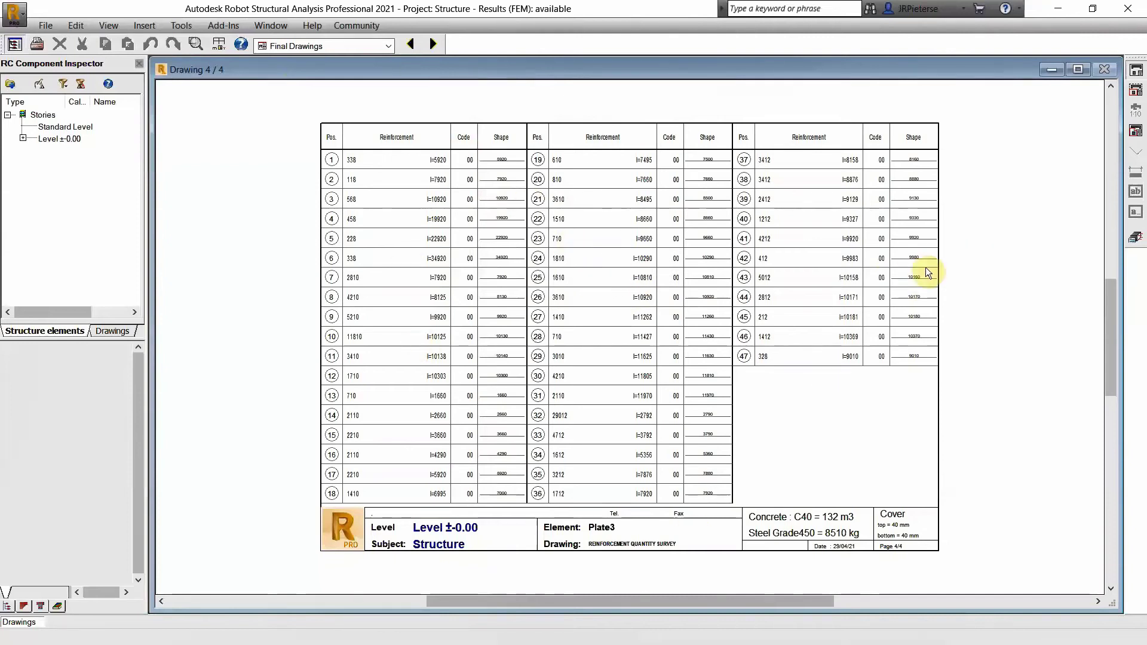
Review the module list and the available template files in the slab's drawing parameters, leaving the settings as they are
{"action": "left_click", "coordinate": [1135, 239]}
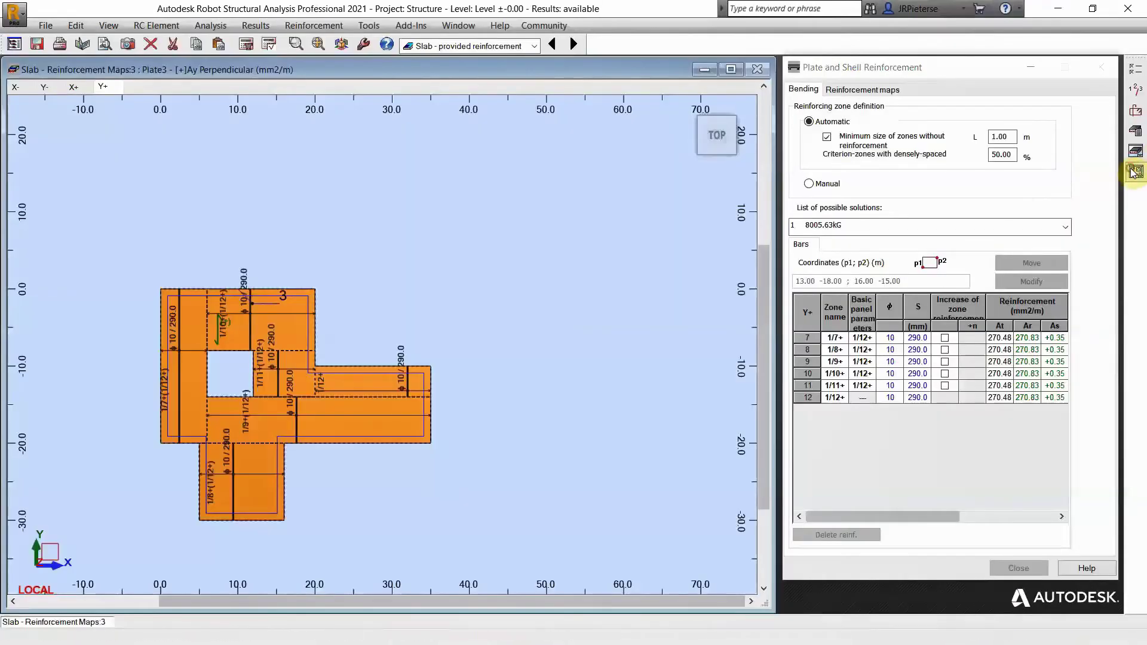
{"action": "left_click", "coordinate": [1133, 172]}
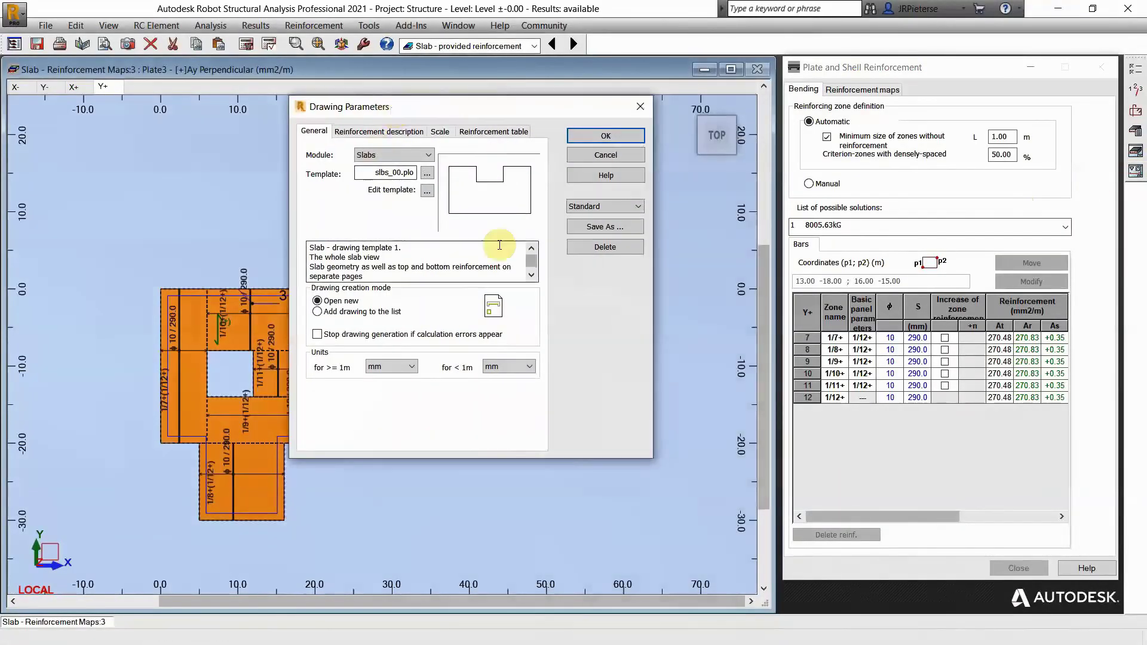
{"action": "left_click", "coordinate": [425, 156]}
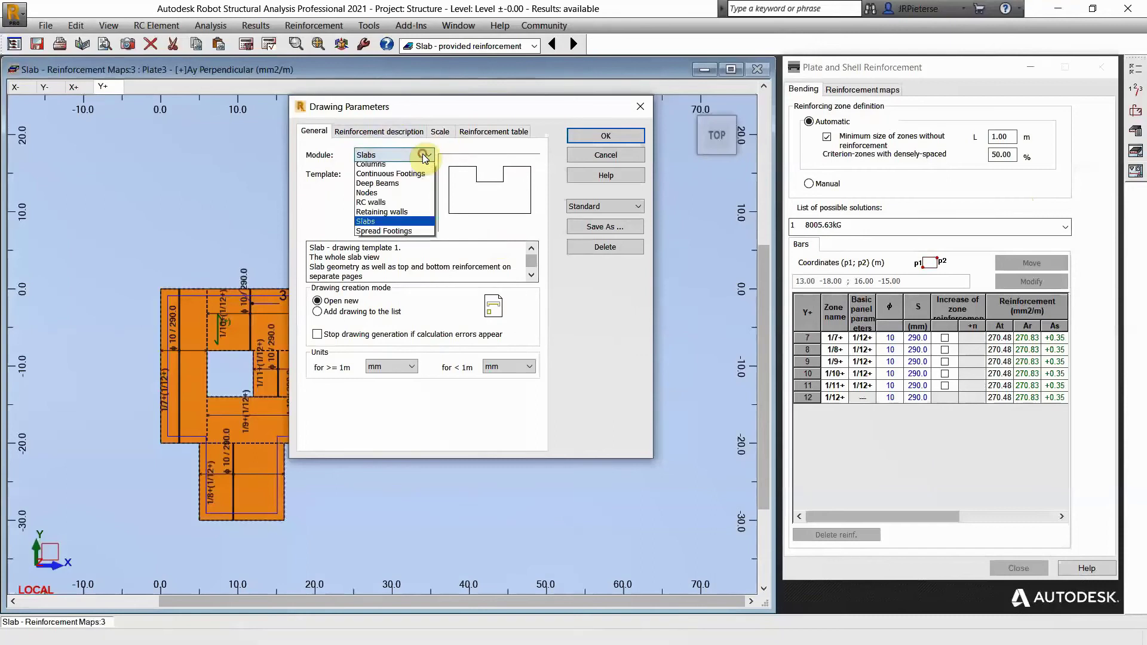
{"action": "left_click", "coordinate": [421, 156]}
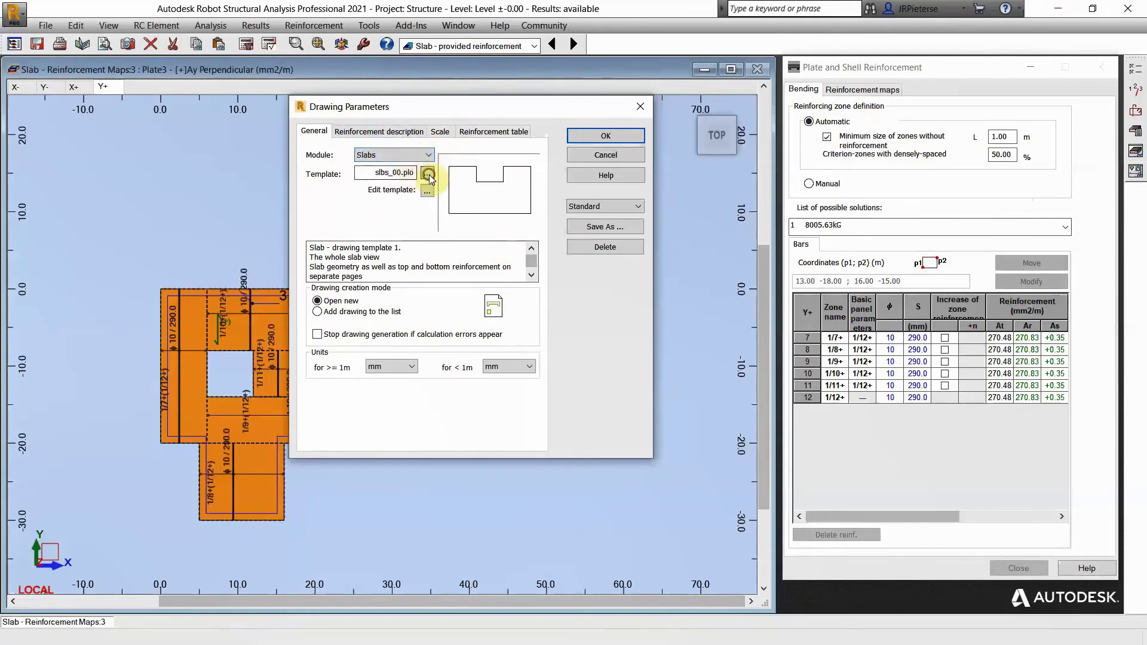
{"action": "left_click", "coordinate": [426, 174]}
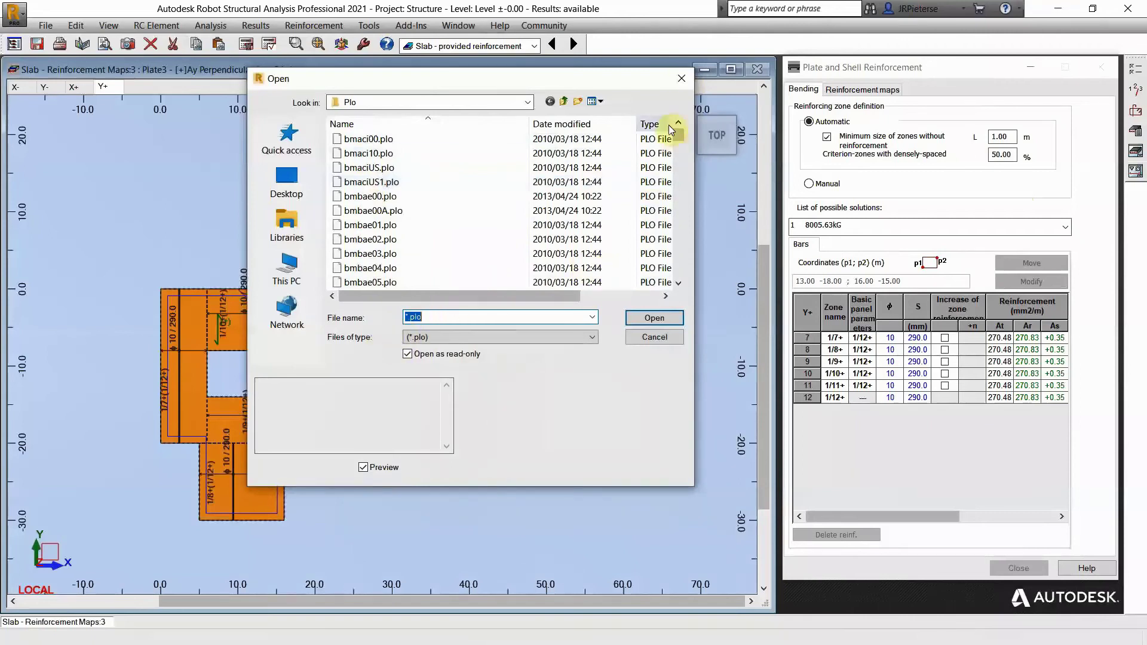
{"action": "left_click", "coordinate": [680, 80]}
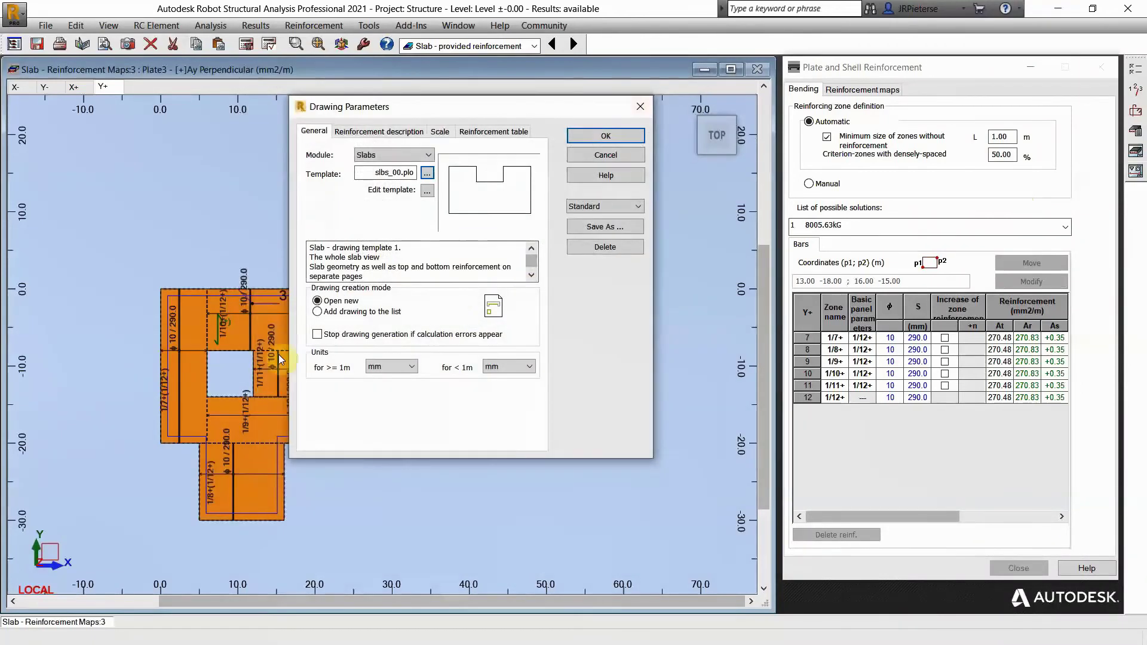
{"action": "left_click", "coordinate": [639, 108]}
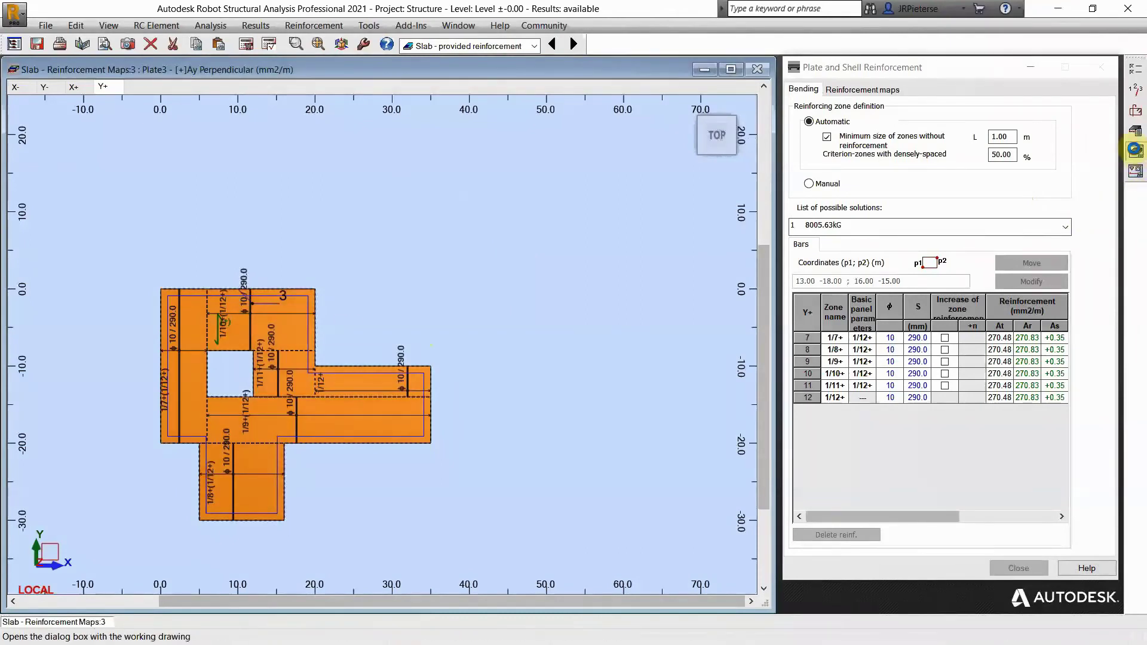
Regenerate the final drawings, show the top slab reinforcement sheet, and review the file formats offered for saving the project, including DWG
{"action": "left_click", "coordinate": [1135, 150]}
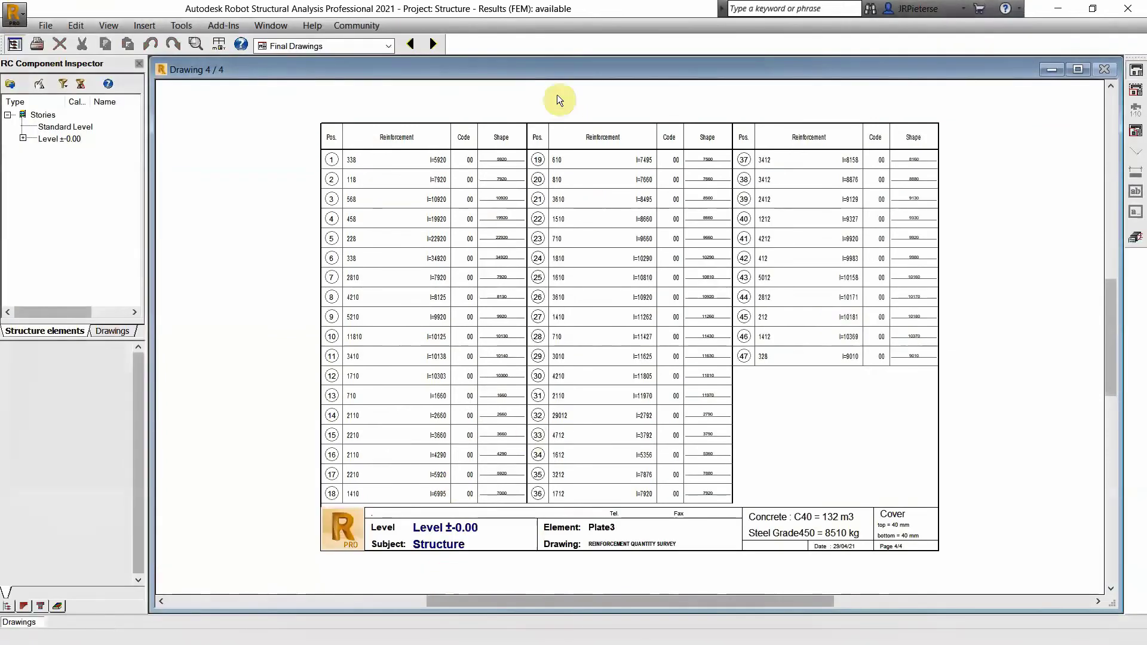
{"action": "left_click", "coordinate": [413, 44]}
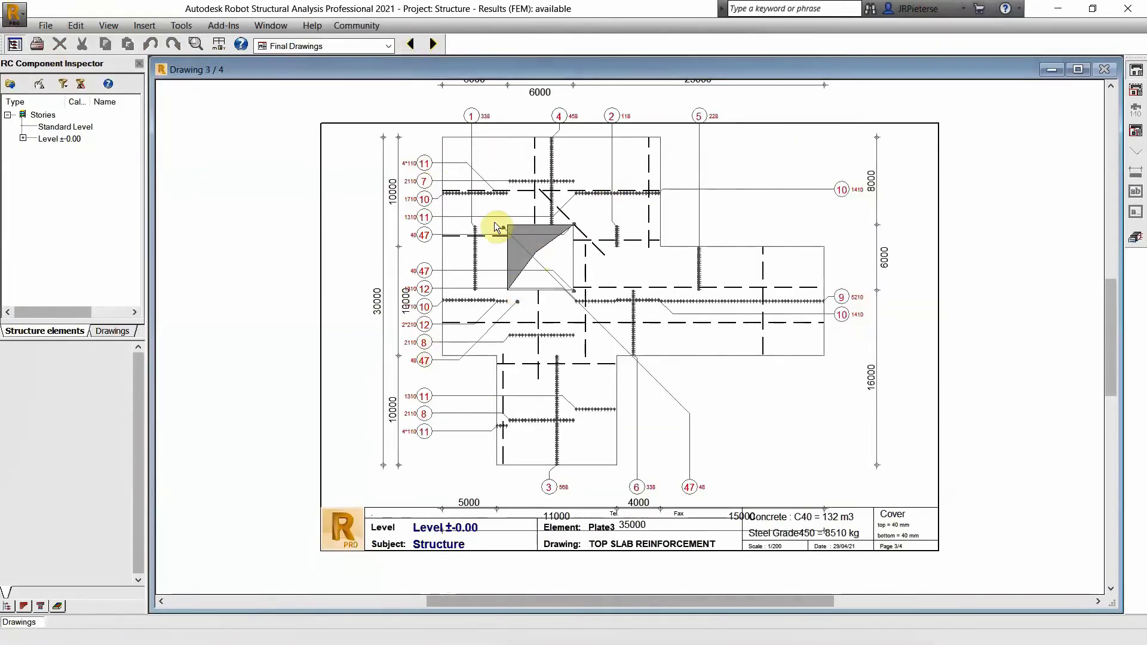
{"action": "left_click", "coordinate": [46, 25]}
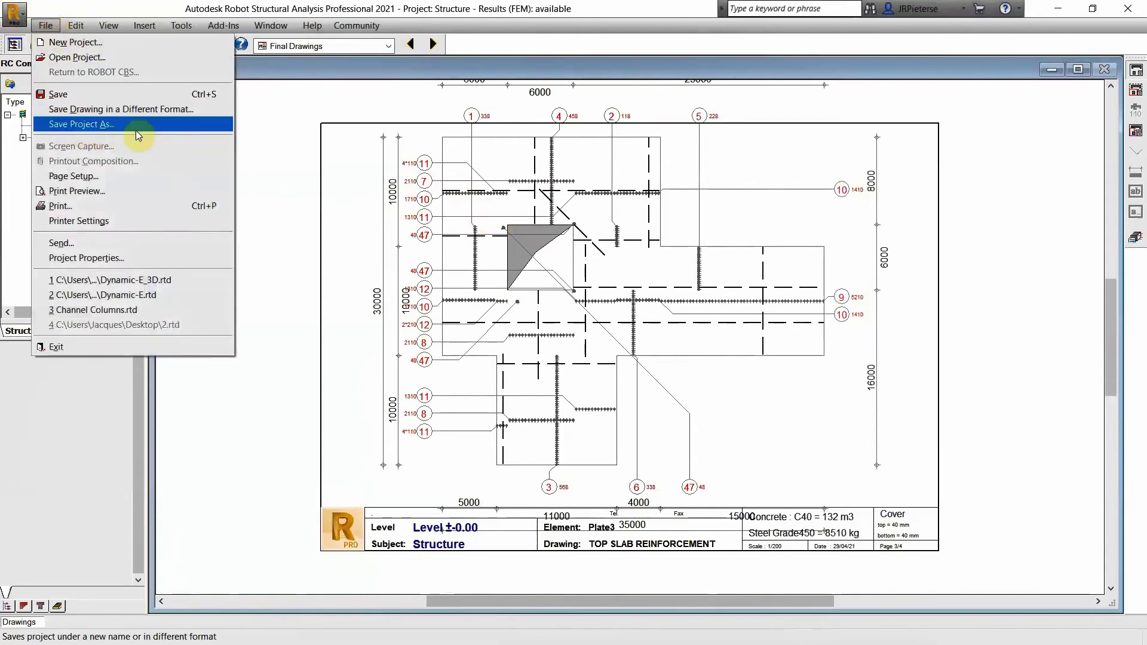
{"action": "left_click", "coordinate": [122, 124]}
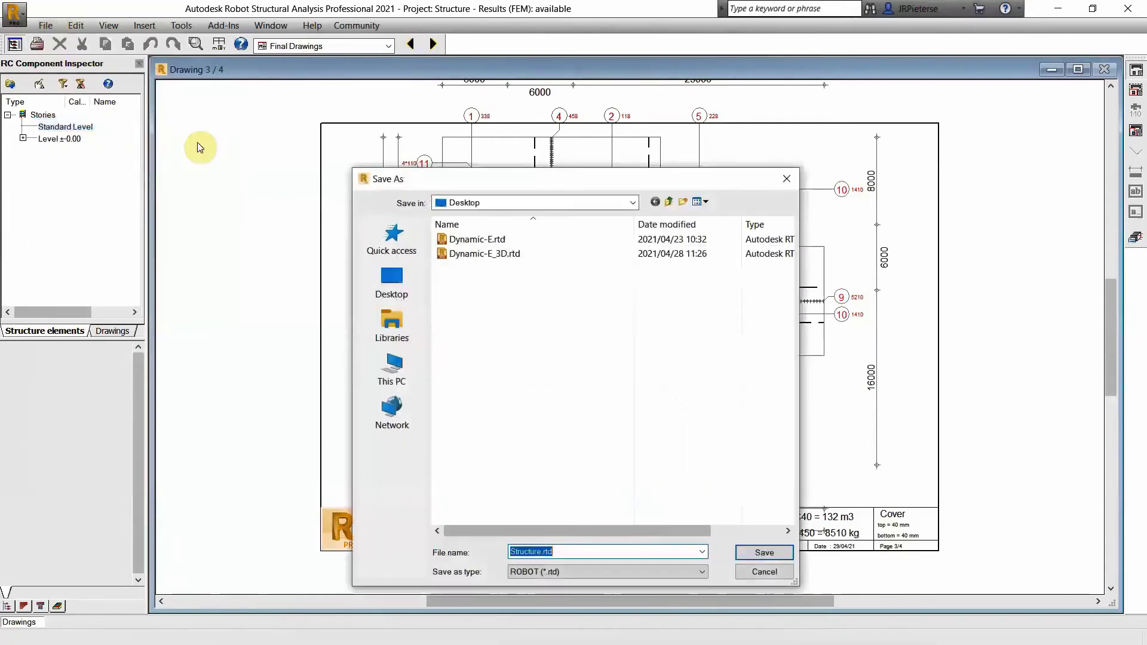
{"action": "left_click", "coordinate": [590, 573]}
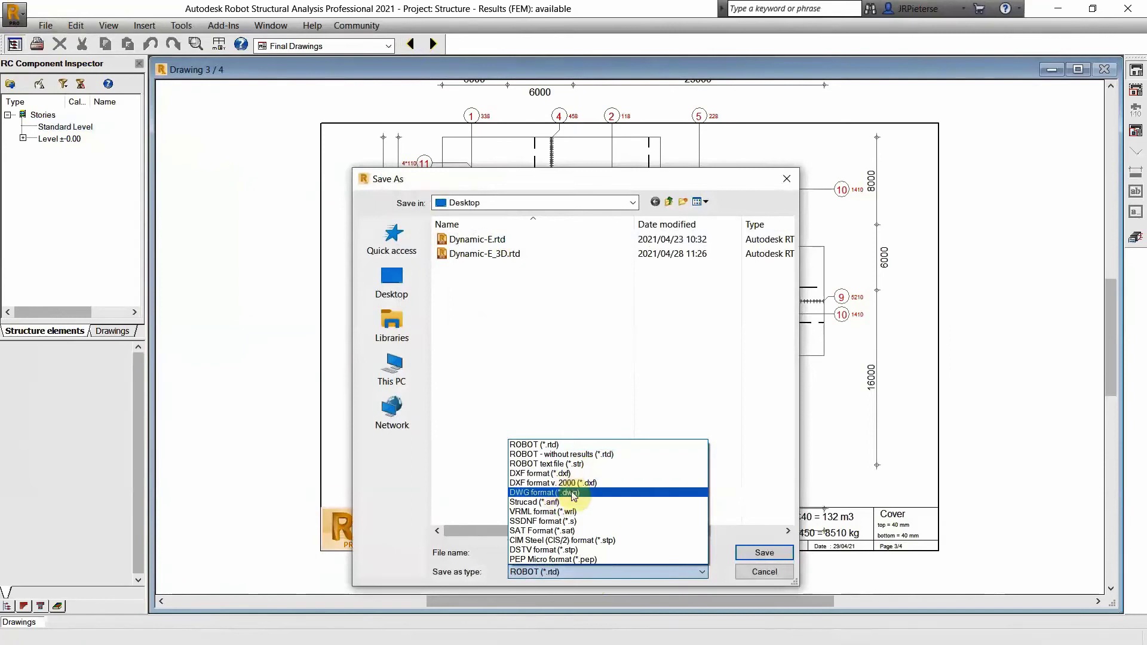
{"action": "left_click", "coordinate": [749, 572]}
{"action": "left_click", "coordinate": [751, 572]}
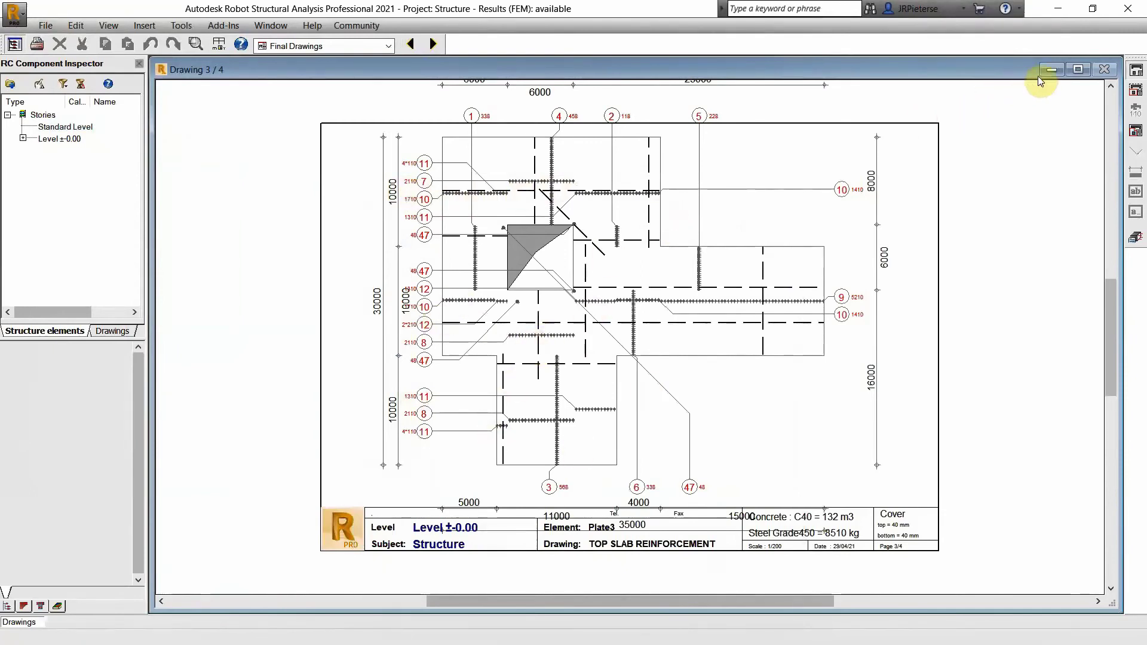
Leave the final drawings and the provided reinforcement design for the structure model's Geometry layout
{"action": "left_click", "coordinate": [1137, 239]}
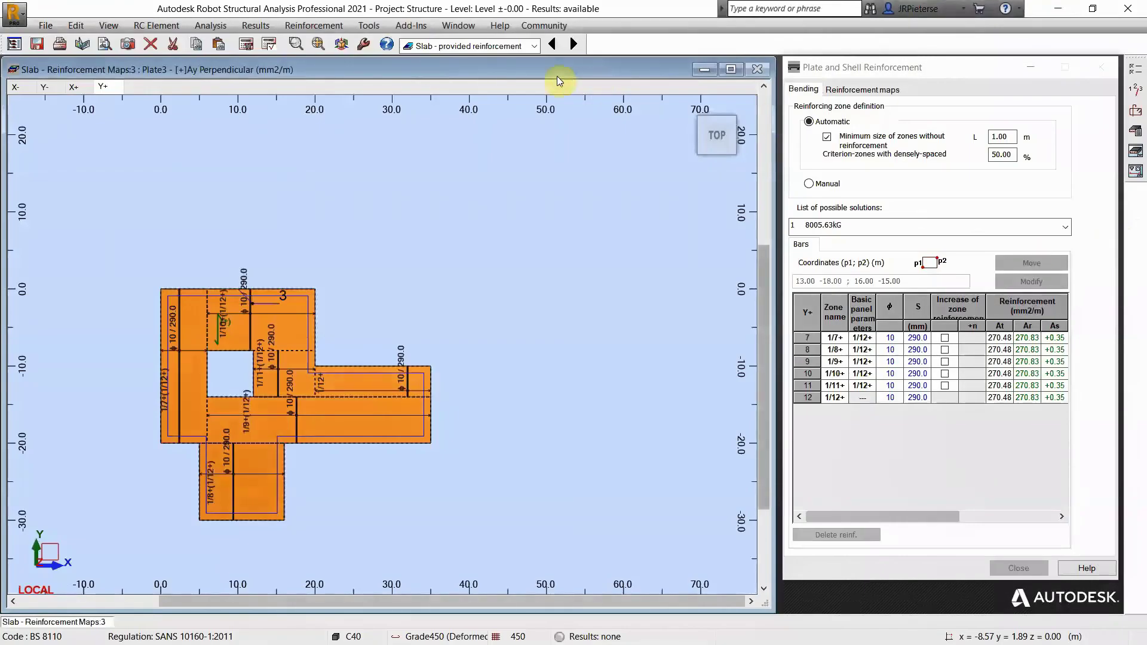
{"action": "left_click", "coordinate": [533, 47]}
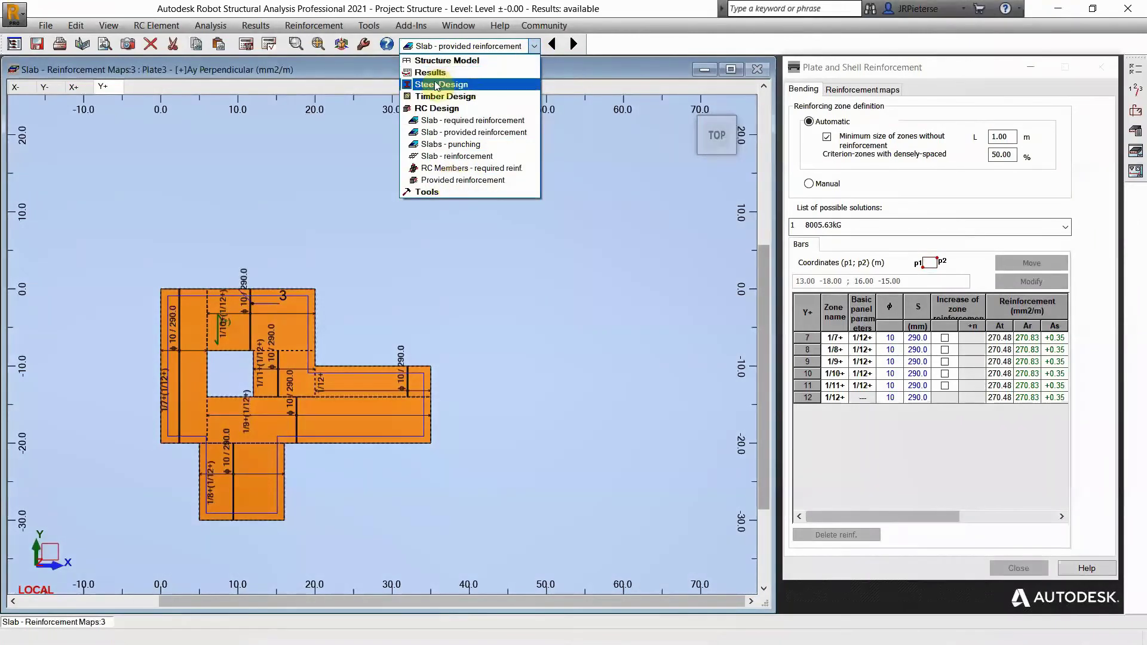
{"action": "left_click", "coordinate": [438, 62]}
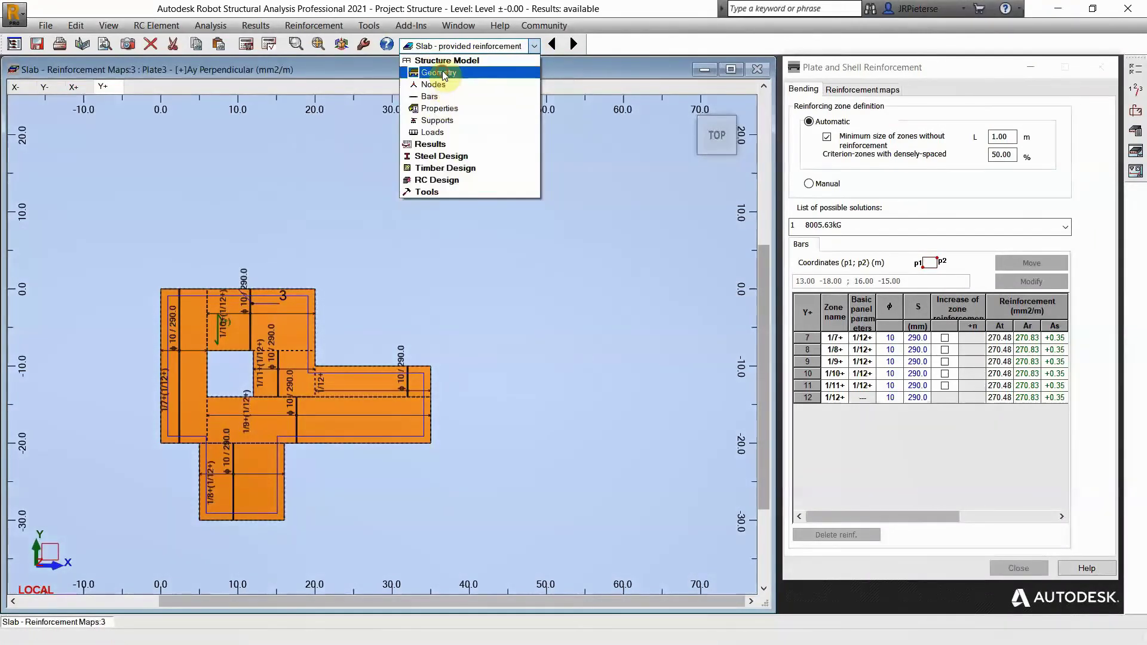
{"action": "left_click", "coordinate": [442, 73]}
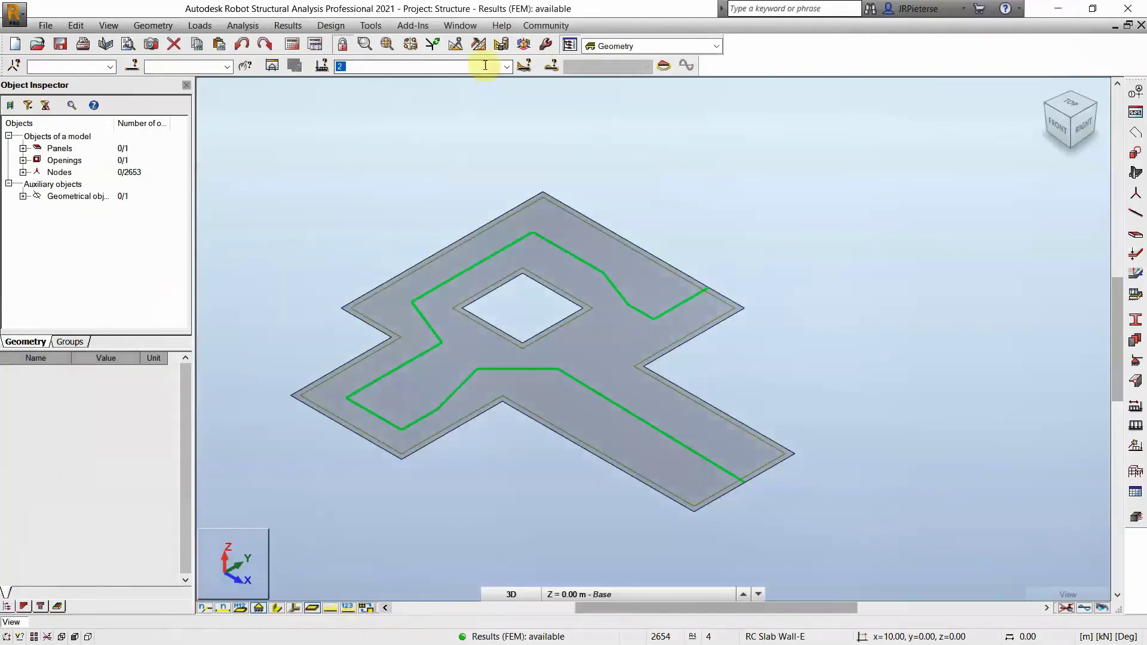
Select load case 2, Weight of Wall-E and Bug, and display the slab's finite element mesh with its deformation
{"action": "left_click", "coordinate": [505, 67]}
{"action": "left_click", "coordinate": [411, 84]}
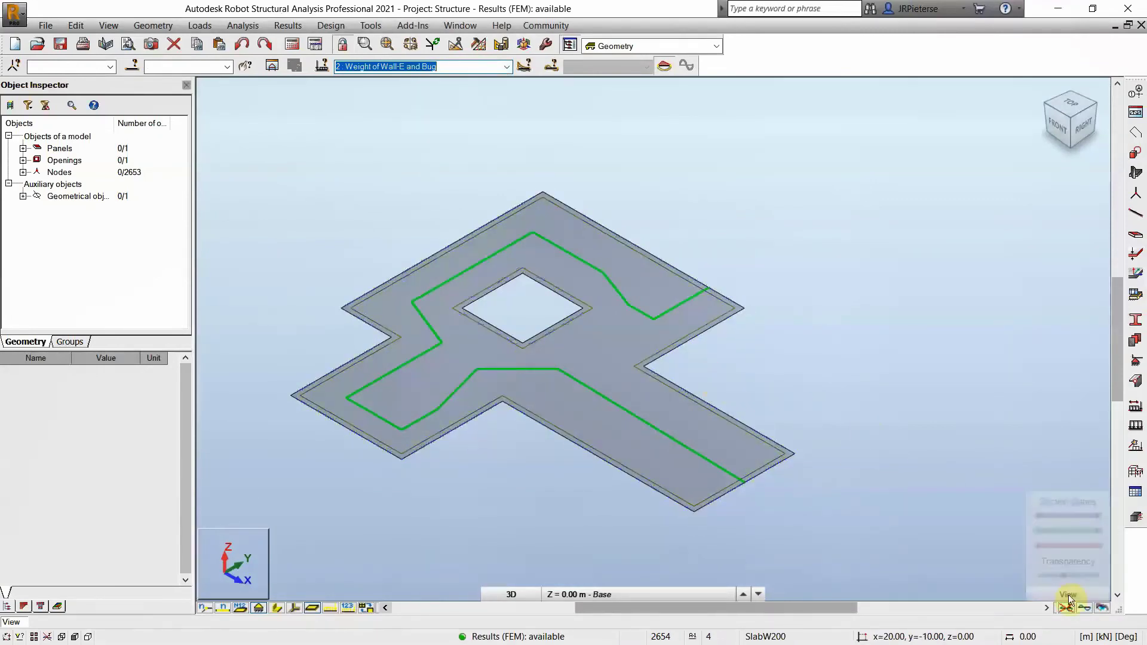
{"action": "left_click", "coordinate": [365, 608]}
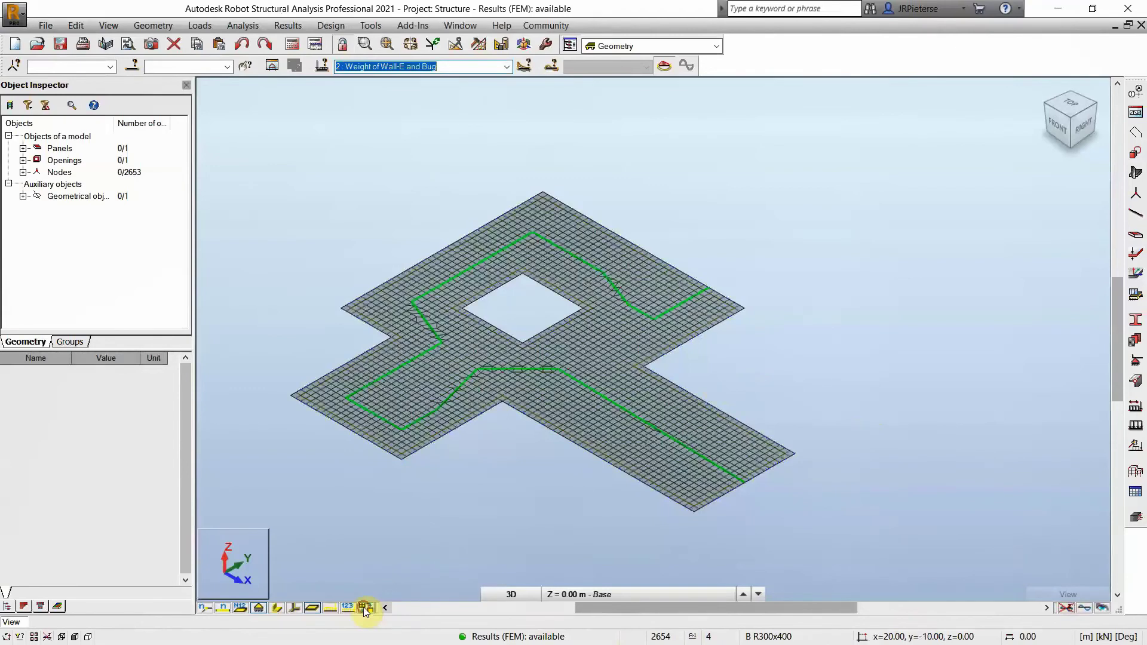
{"action": "left_click", "coordinate": [1086, 608]}
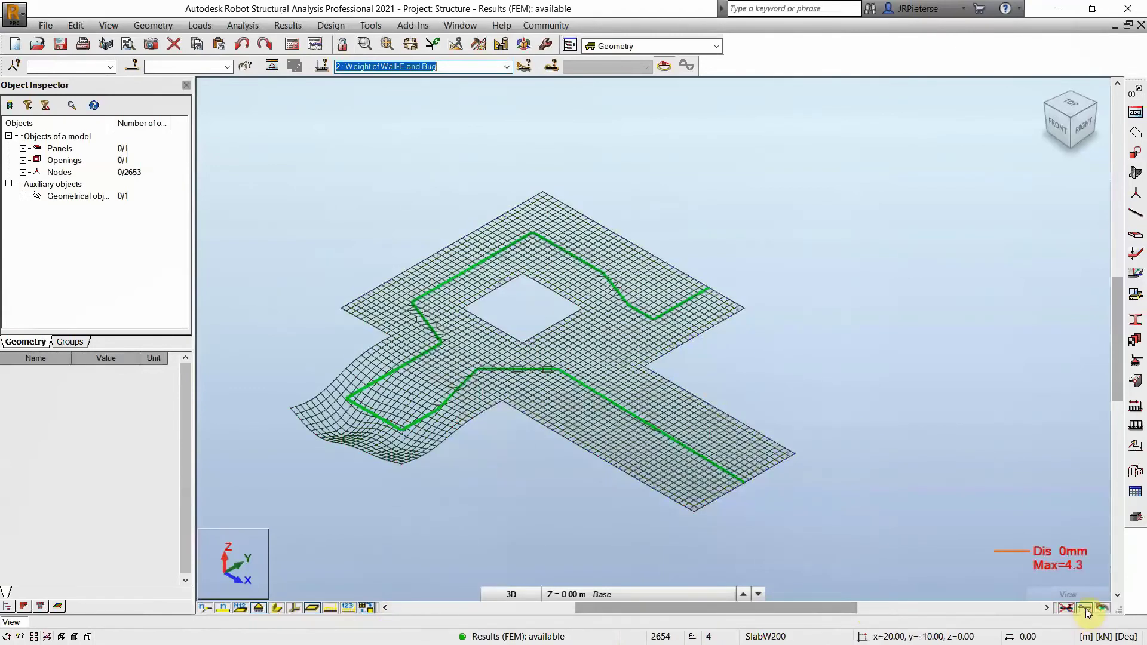
Map the slab's detailed z displacements (u,w) and show the colour map on the deformed shape
{"action": "left_click", "coordinate": [331, 26]}
{"action": "mouse_move", "coordinate": [280, 25]}
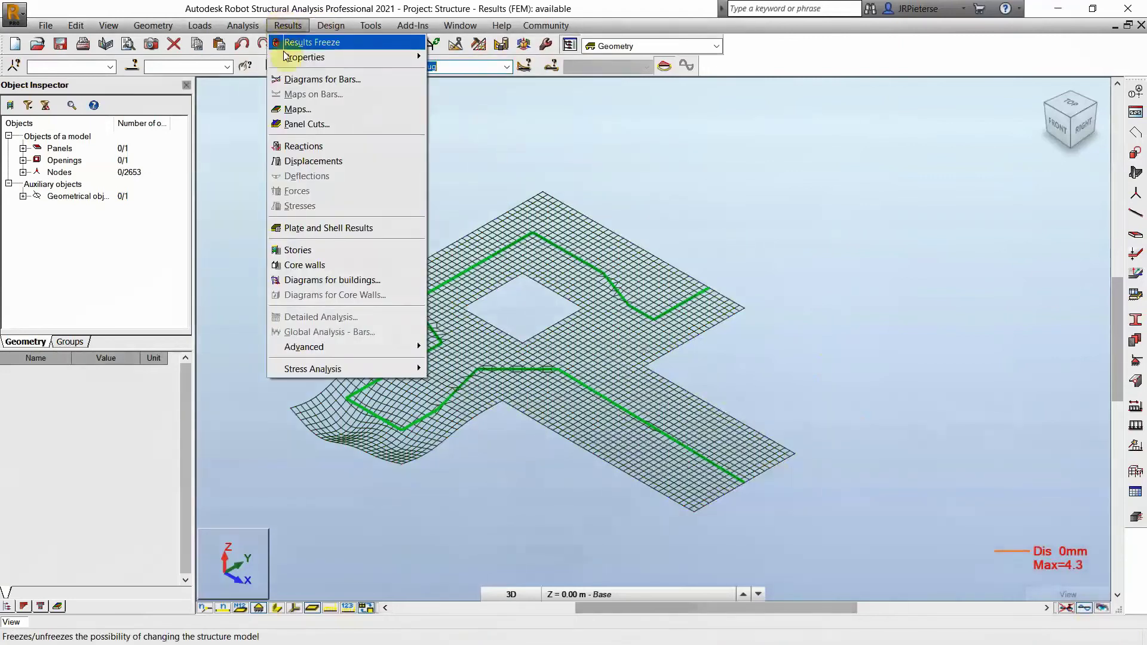
{"action": "left_click", "coordinate": [307, 111]}
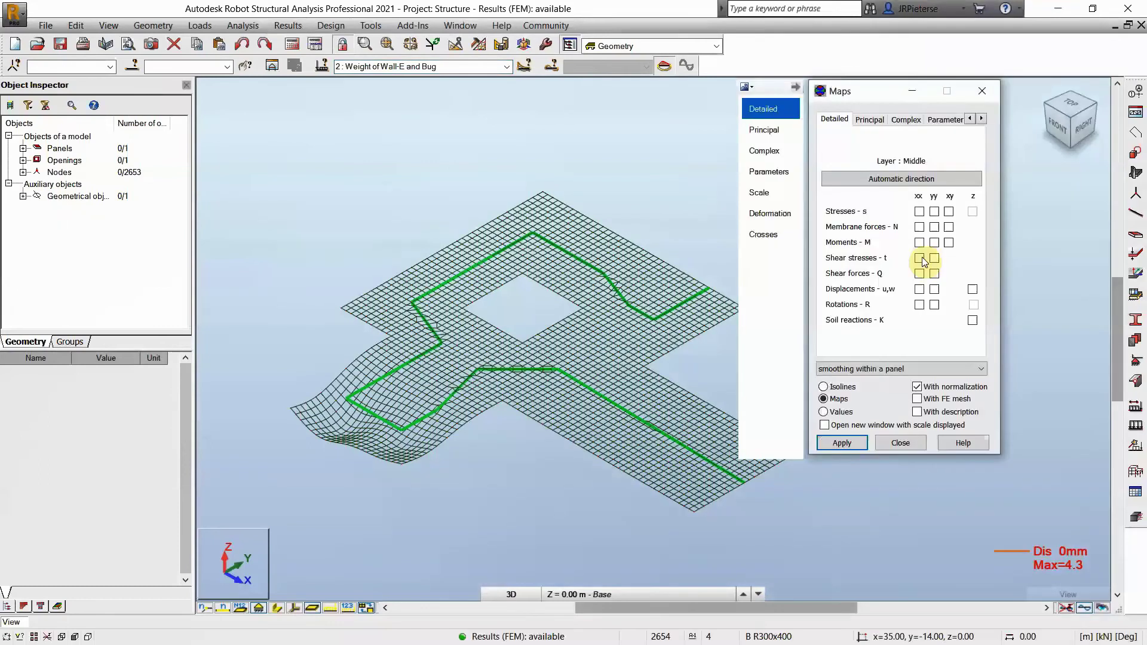
{"action": "left_click", "coordinate": [908, 121]}
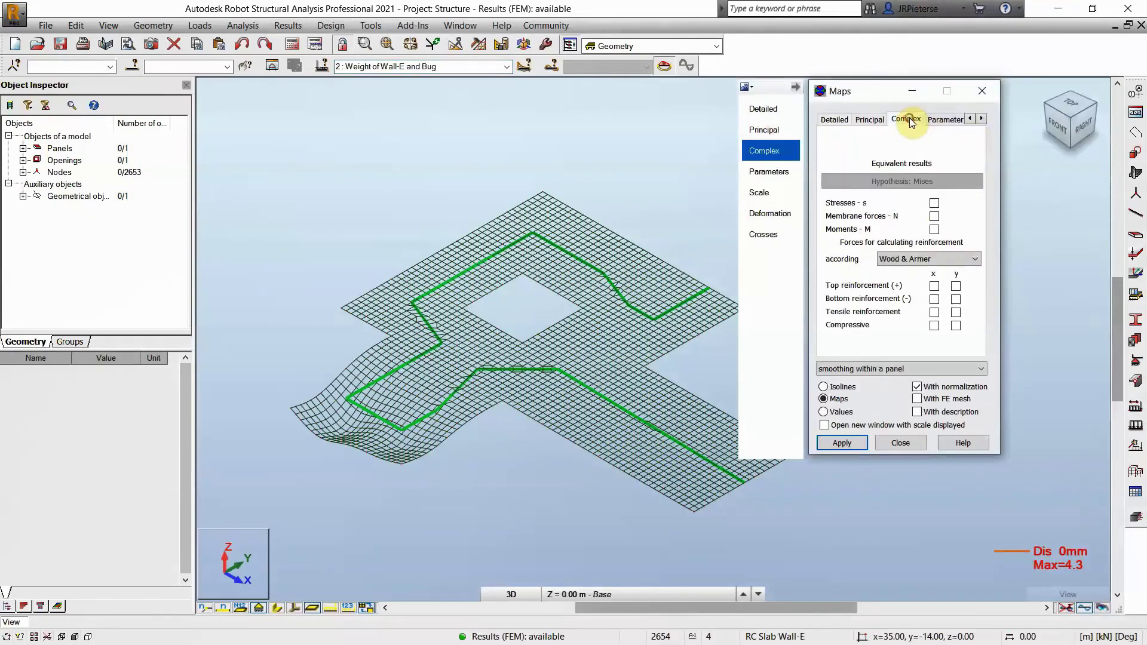
{"action": "left_click", "coordinate": [869, 120]}
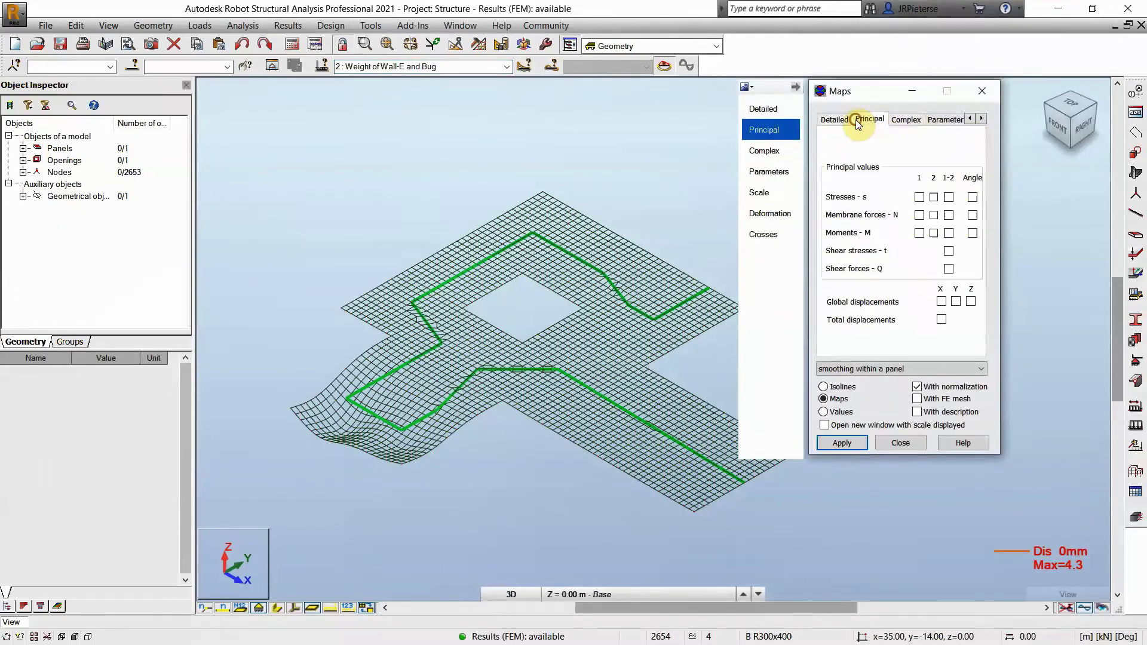
{"action": "left_click", "coordinate": [836, 120]}
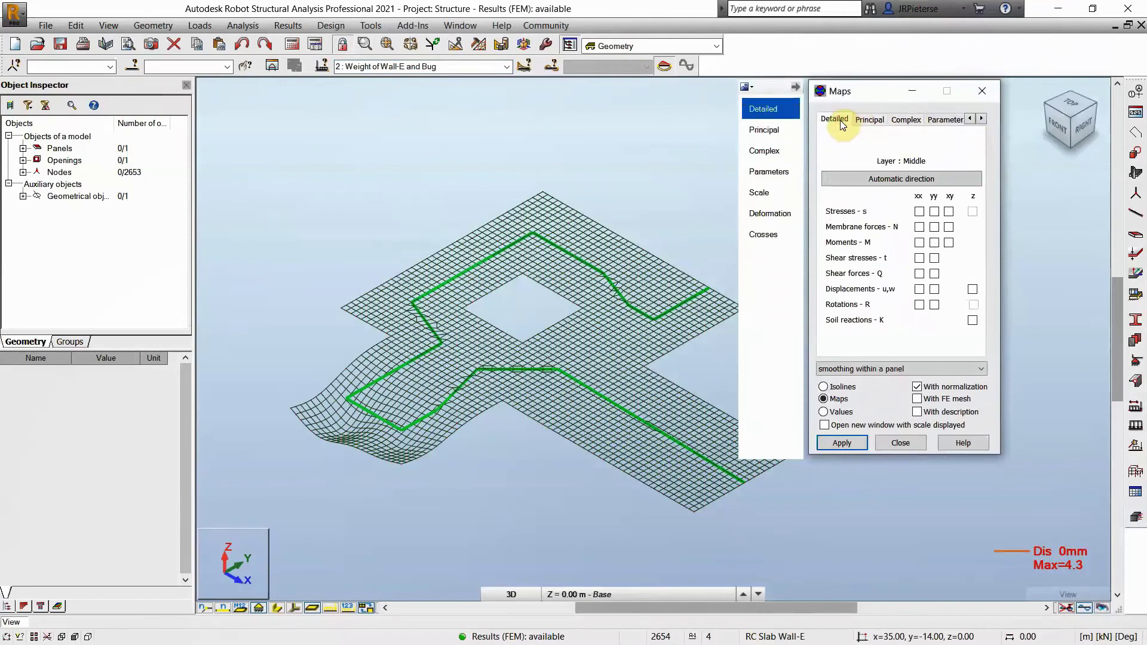
{"action": "left_click", "coordinate": [973, 289]}
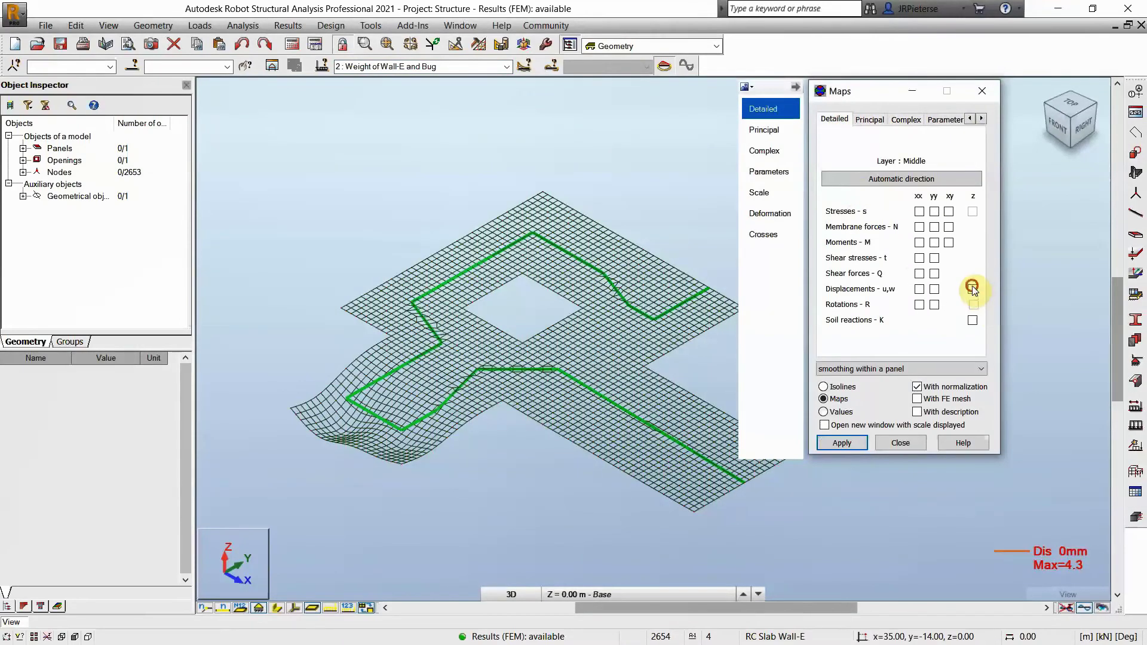
{"action": "left_click", "coordinate": [843, 443]}
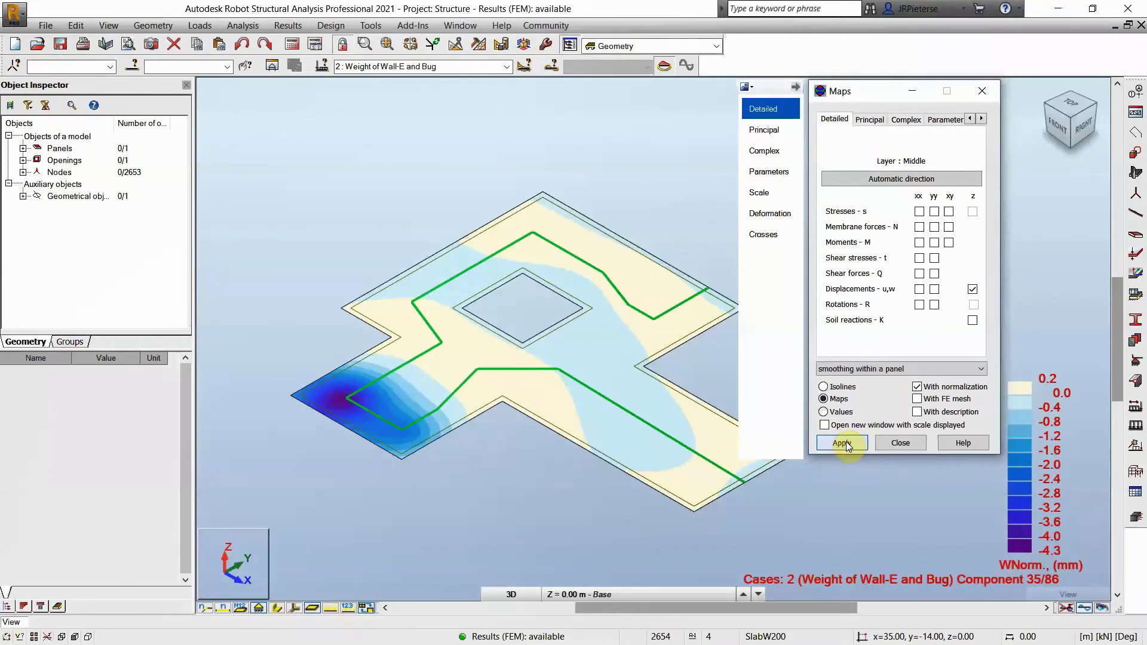
{"action": "left_click", "coordinate": [1084, 609]}
{"action": "left_click_drag", "start_coordinate": [867, 96], "coordinate": [831, 35]}
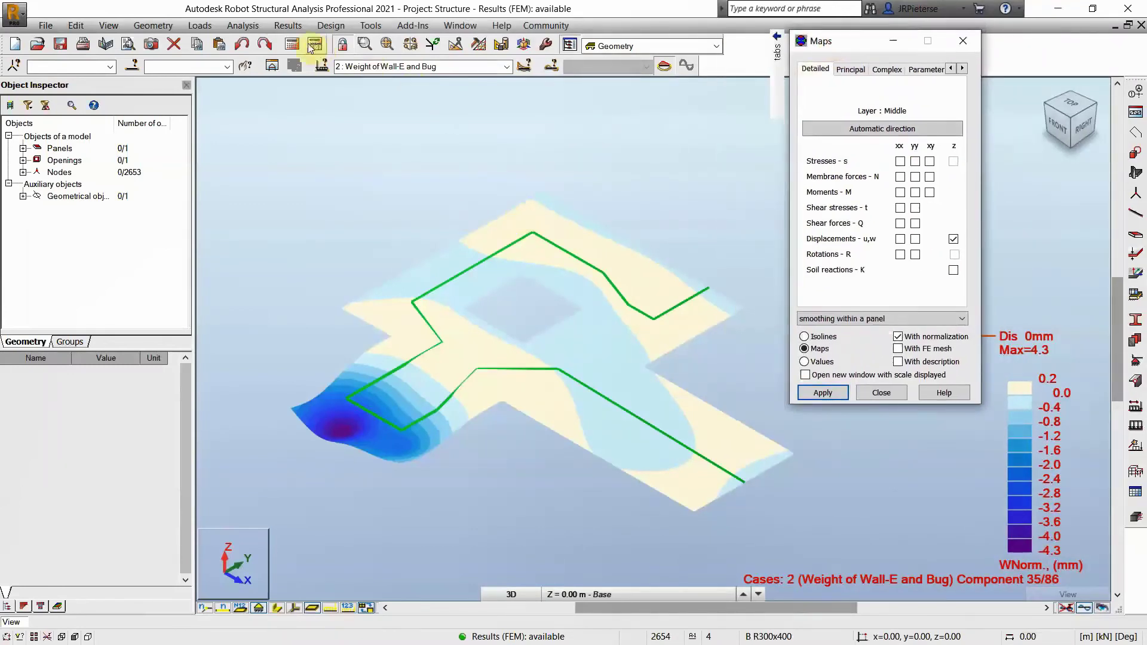
Open the moving load's case components, show component 1, and move on to the last load position
{"action": "left_click", "coordinate": [524, 66]}
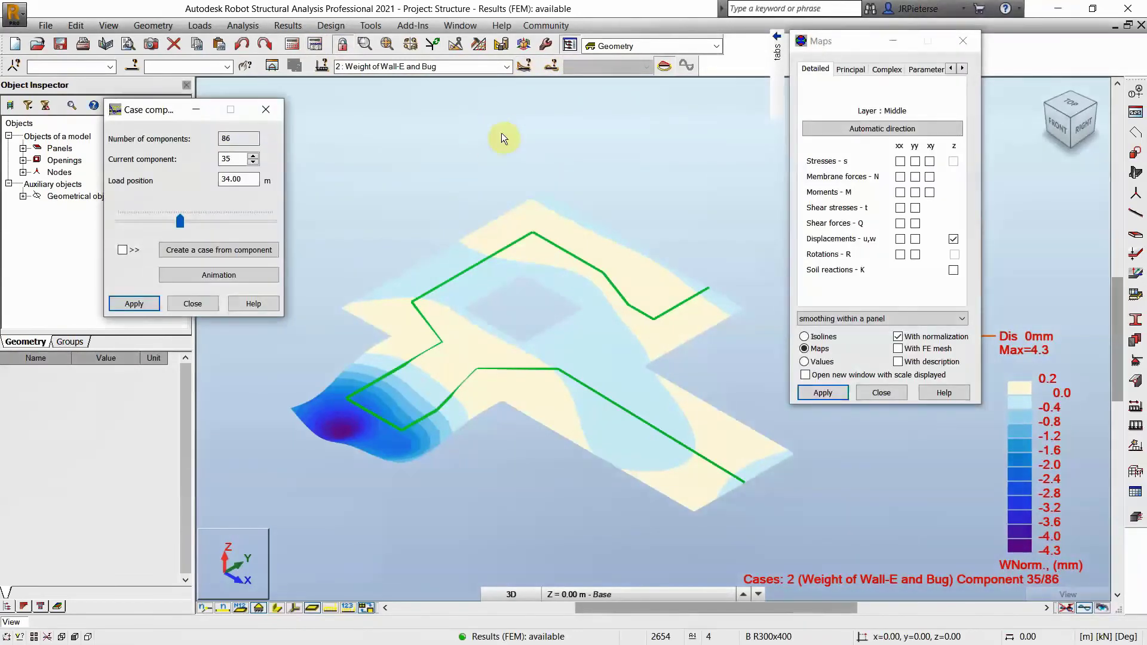
{"action": "left_click", "coordinate": [119, 222]}
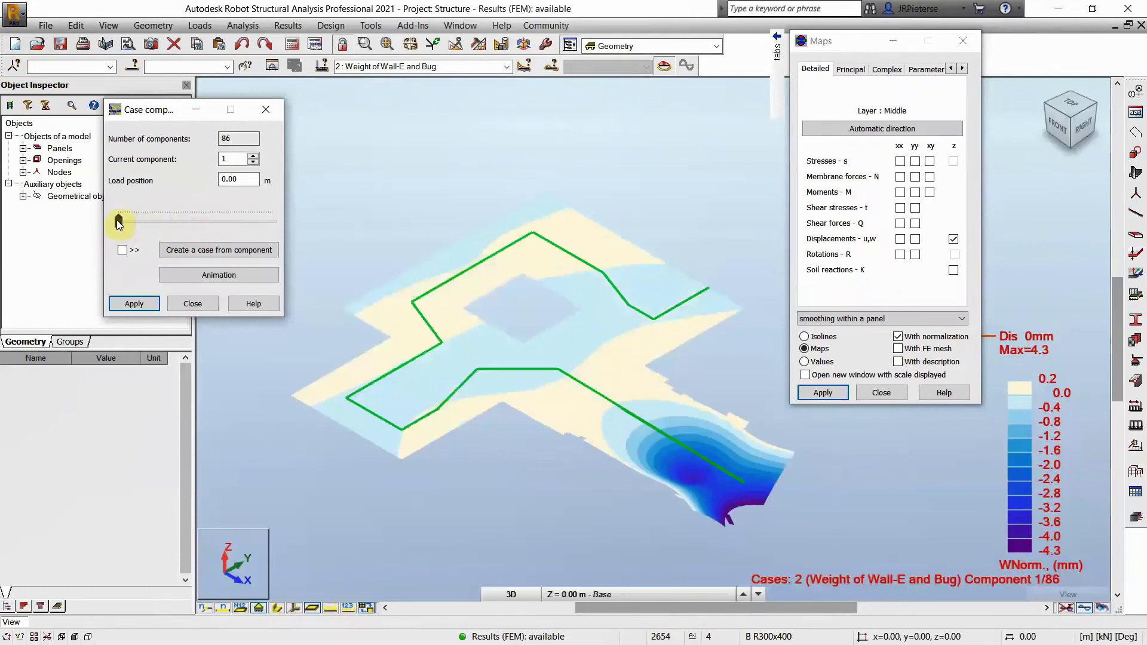
{"action": "left_click_drag", "start_coordinate": [120, 222], "coordinate": [289, 232]}
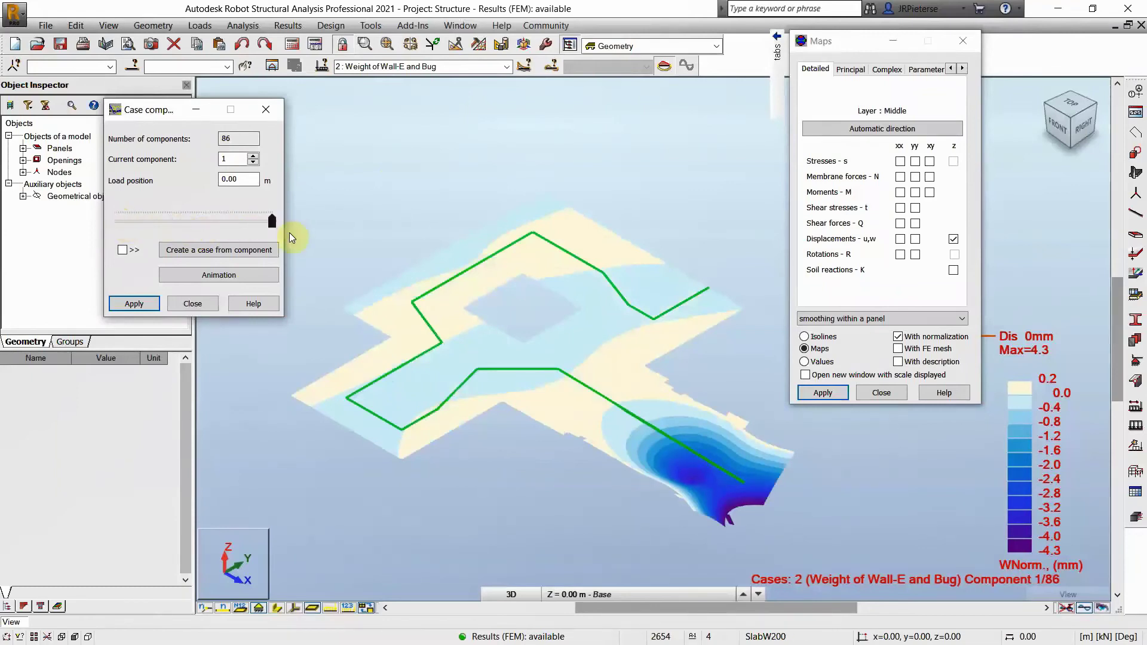
Step the moving load back through its case components from the last position to component 34, examining the slab's displacement map at each
{"action": "left_click", "coordinate": [253, 162]}
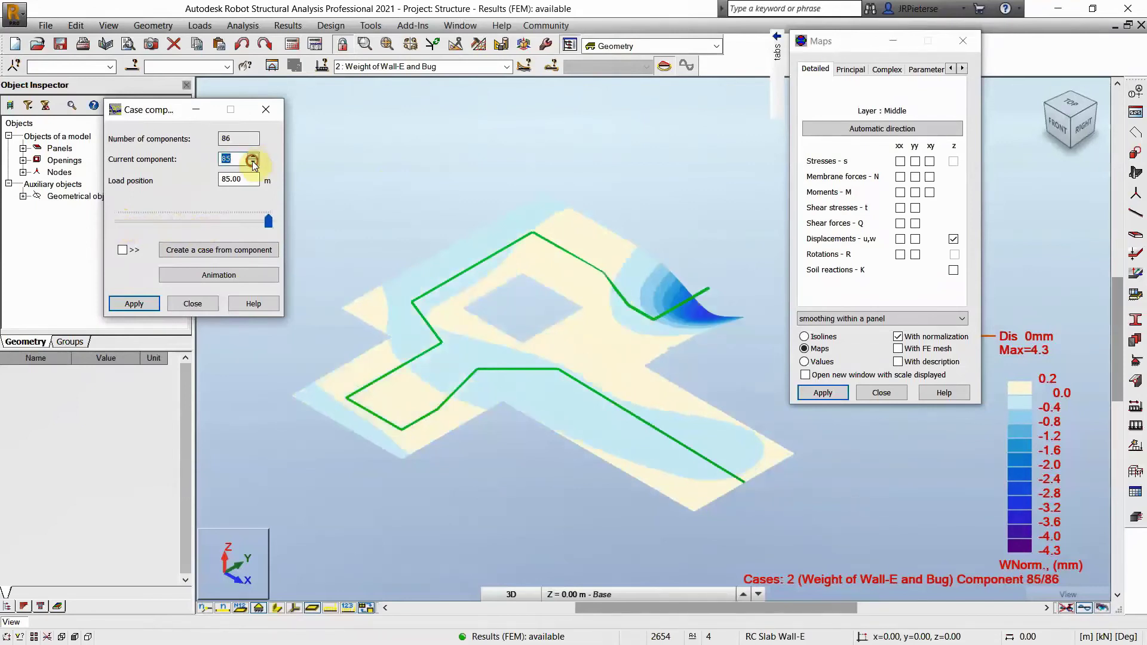
{"action": "left_click", "coordinate": [252, 162]}
{"action": "left_click", "coordinate": [253, 162]}
{"action": "left_click", "coordinate": [253, 162]}
{"action": "left_click", "coordinate": [253, 163]}
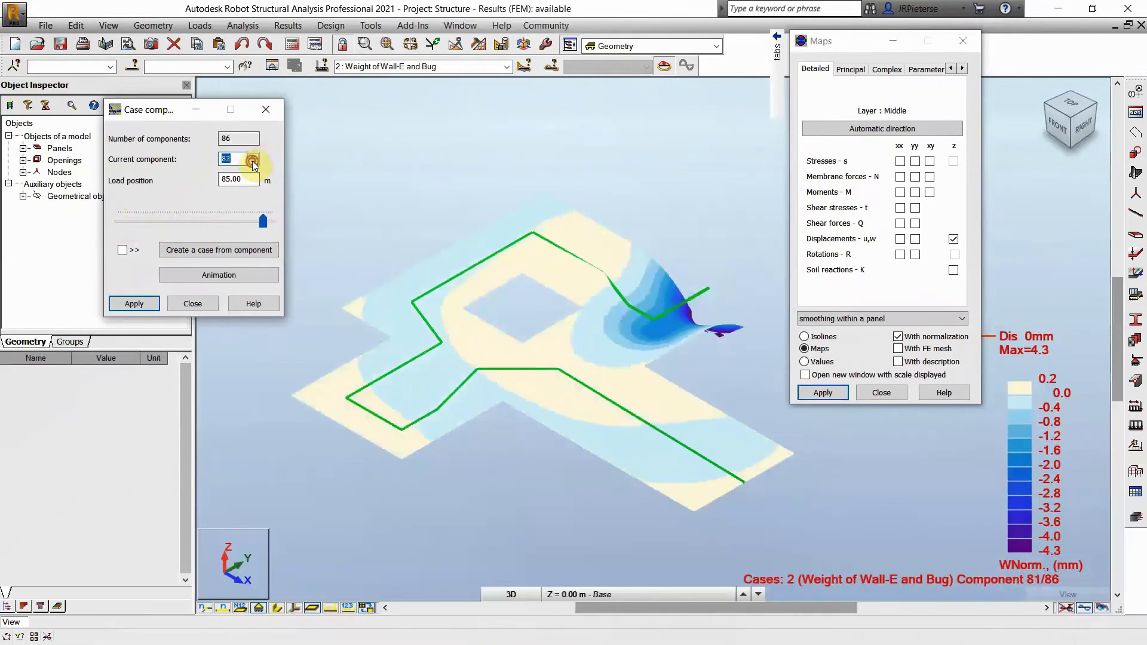
{"action": "left_click", "coordinate": [253, 162]}
{"action": "left_click", "coordinate": [252, 162]}
{"action": "left_click", "coordinate": [253, 162]}
{"action": "left_click", "coordinate": [253, 163]}
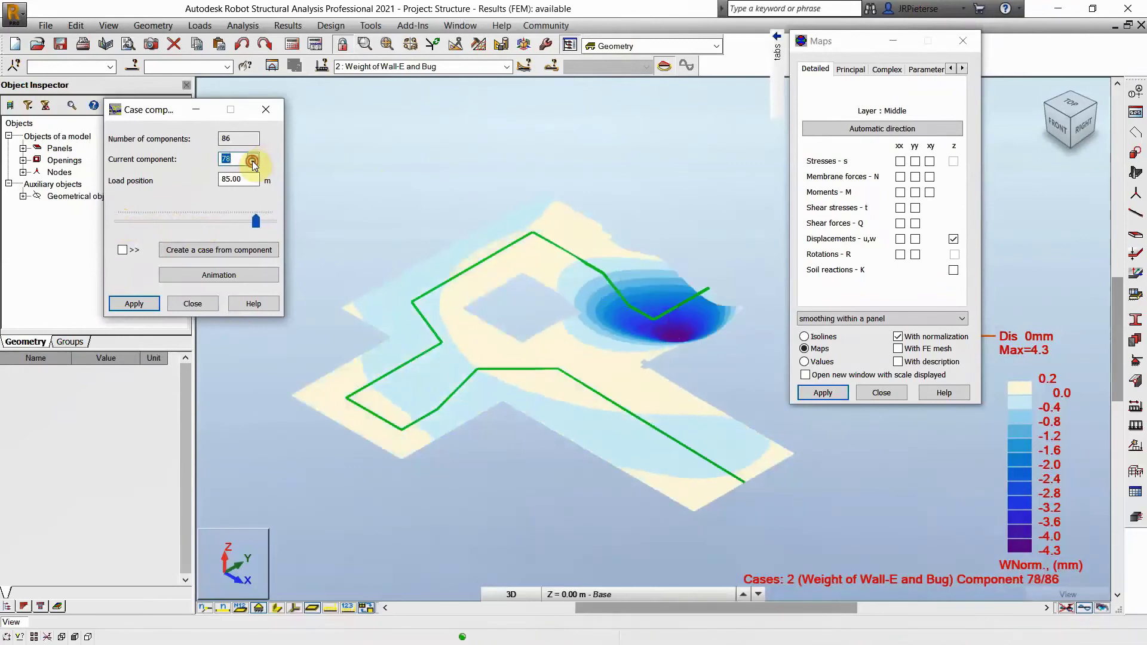
{"action": "left_click", "coordinate": [253, 163]}
{"action": "left_click", "coordinate": [253, 163]}
{"action": "left_click", "coordinate": [253, 162]}
{"action": "left_click", "coordinate": [253, 162]}
{"action": "left_click", "coordinate": [252, 162]}
{"action": "left_click", "coordinate": [253, 163]}
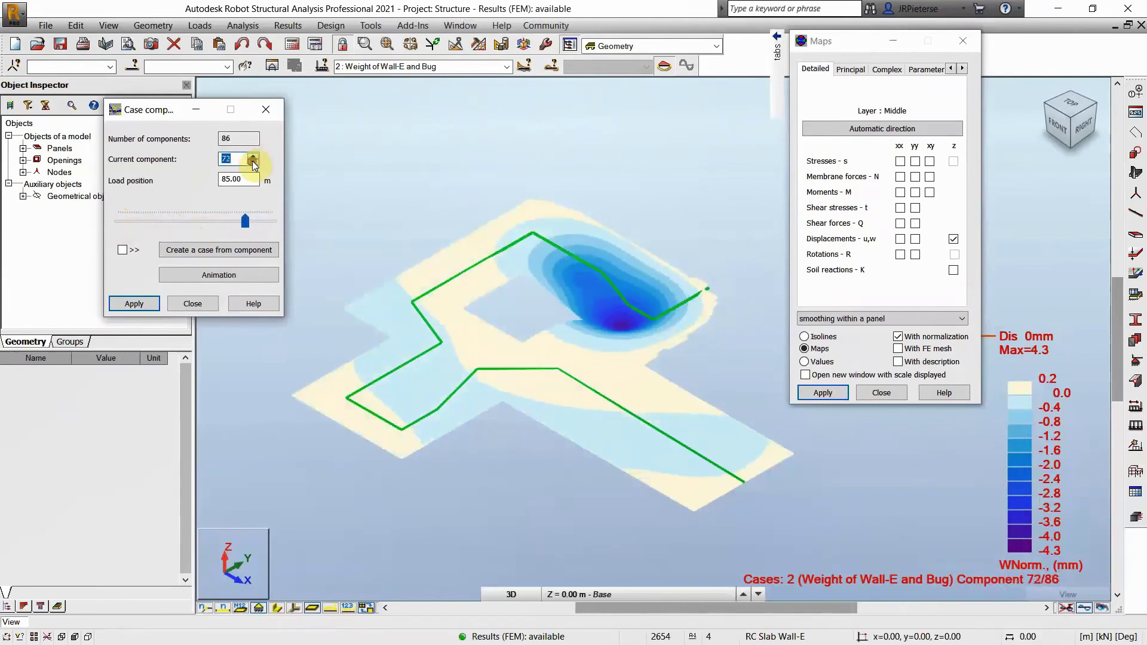
{"action": "left_click", "coordinate": [253, 163]}
{"action": "left_click", "coordinate": [252, 163]}
{"action": "left_click", "coordinate": [253, 162]}
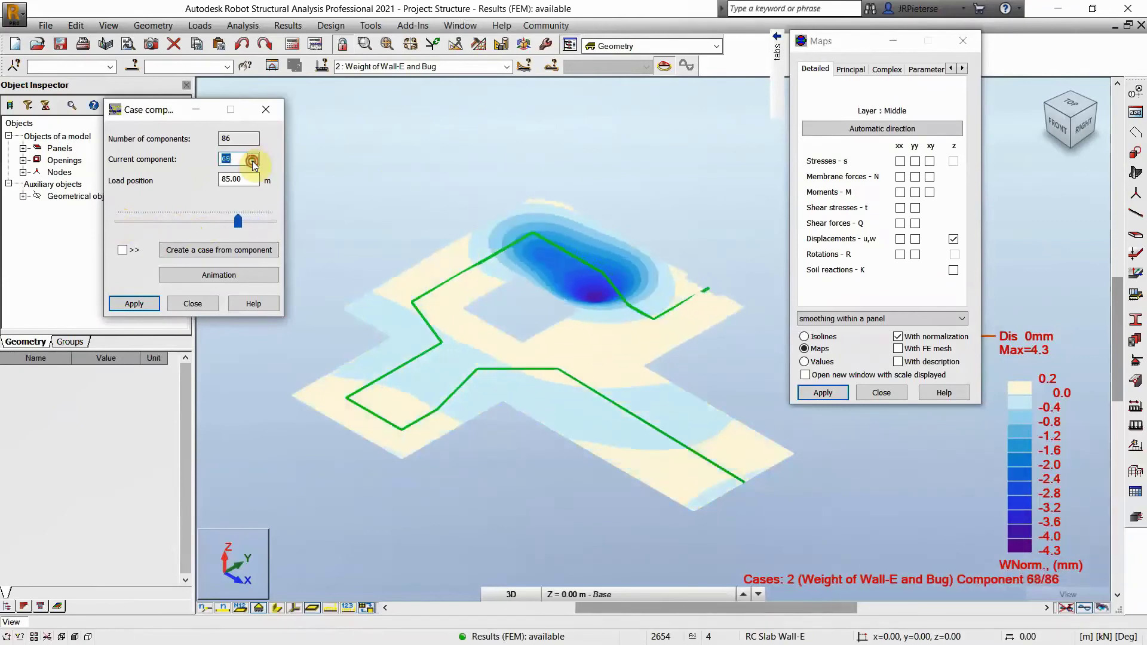
{"action": "left_click", "coordinate": [253, 163]}
{"action": "left_click", "coordinate": [253, 163]}
{"action": "left_click", "coordinate": [253, 163]}
{"action": "left_click", "coordinate": [252, 163]}
{"action": "left_click", "coordinate": [253, 162]}
{"action": "left_click", "coordinate": [252, 163]}
{"action": "left_click", "coordinate": [253, 162]}
{"action": "left_click", "coordinate": [253, 162]}
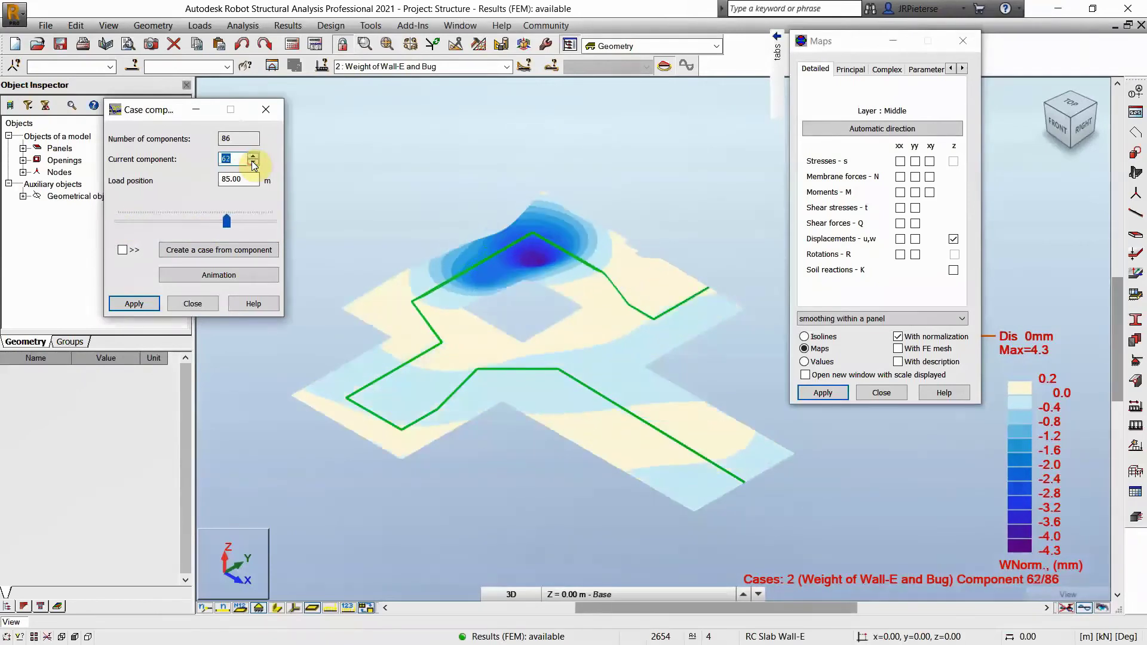
{"action": "key", "text": "Down"}
{"action": "key", "text": "Down"}
{"action": "key", "text": "Down"}
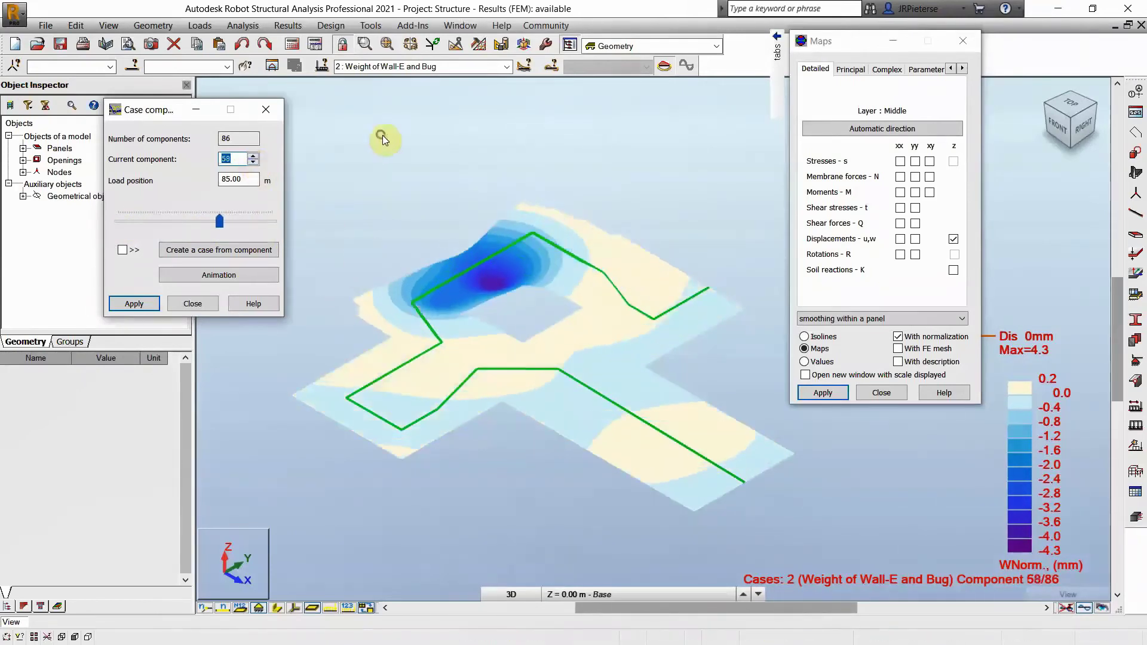
{"action": "key", "text": "Down"}
{"action": "key", "text": "Down"}
{"action": "key", "text": "Down"}
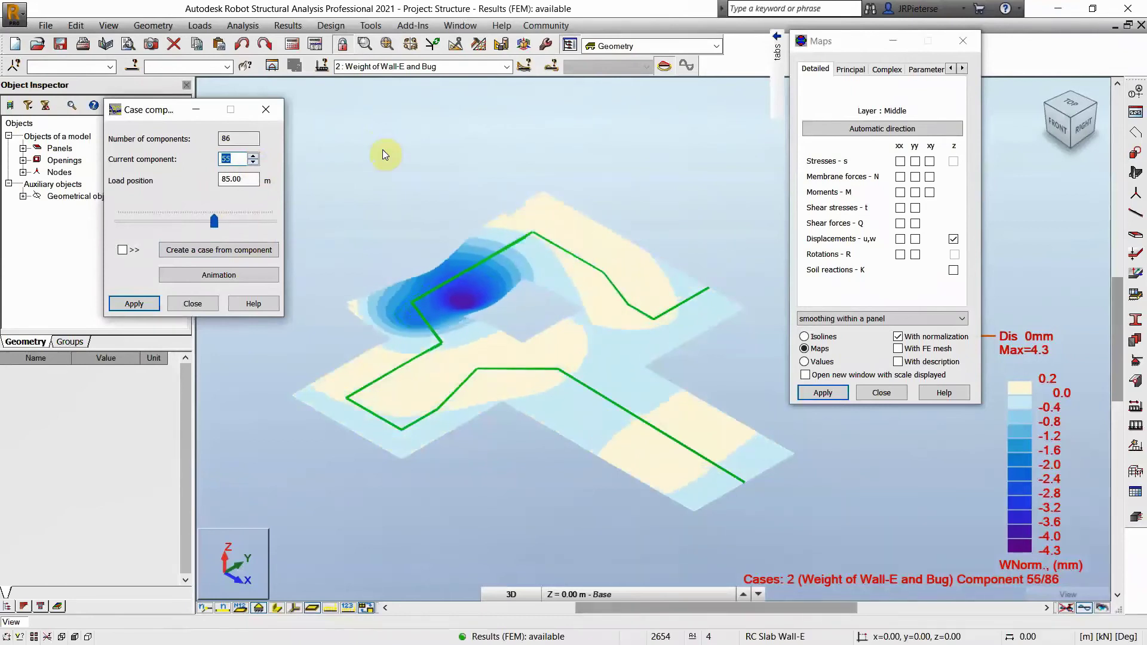
{"action": "key", "text": "Down"}
{"action": "key", "text": "Down"}
{"action": "key", "text": "Down"}
{"action": "key", "text": "Down"}
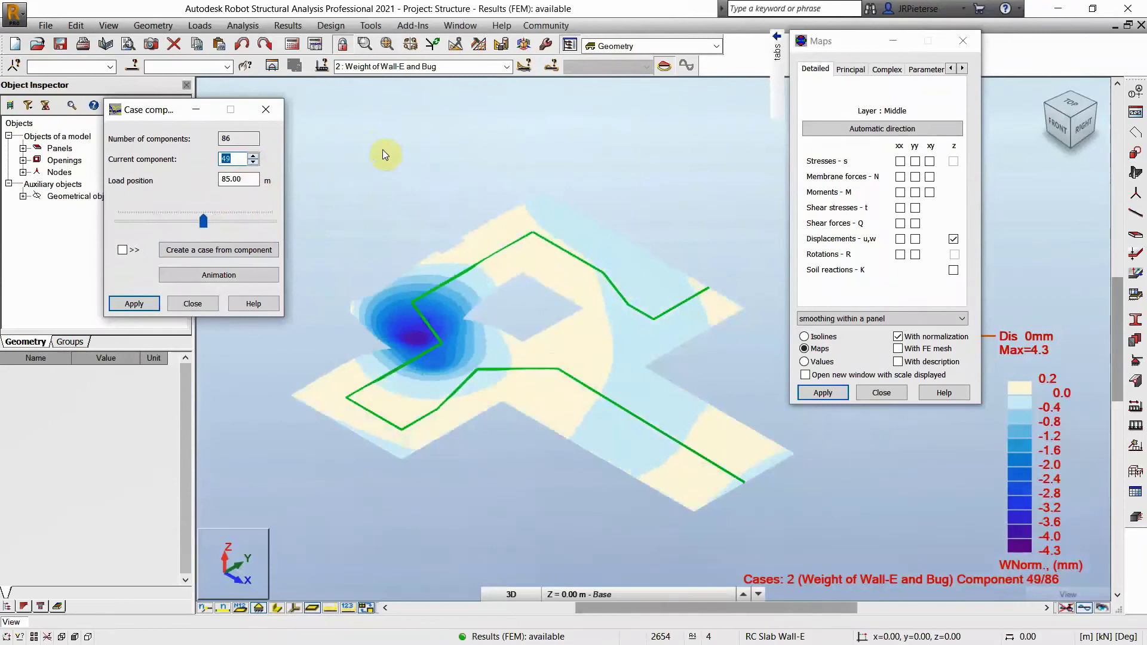
{"action": "key", "text": "Down"}
{"action": "key", "text": "Down"}
{"action": "key", "text": "Down"}
{"action": "key", "text": "Down"}
{"action": "key", "text": "Down"}
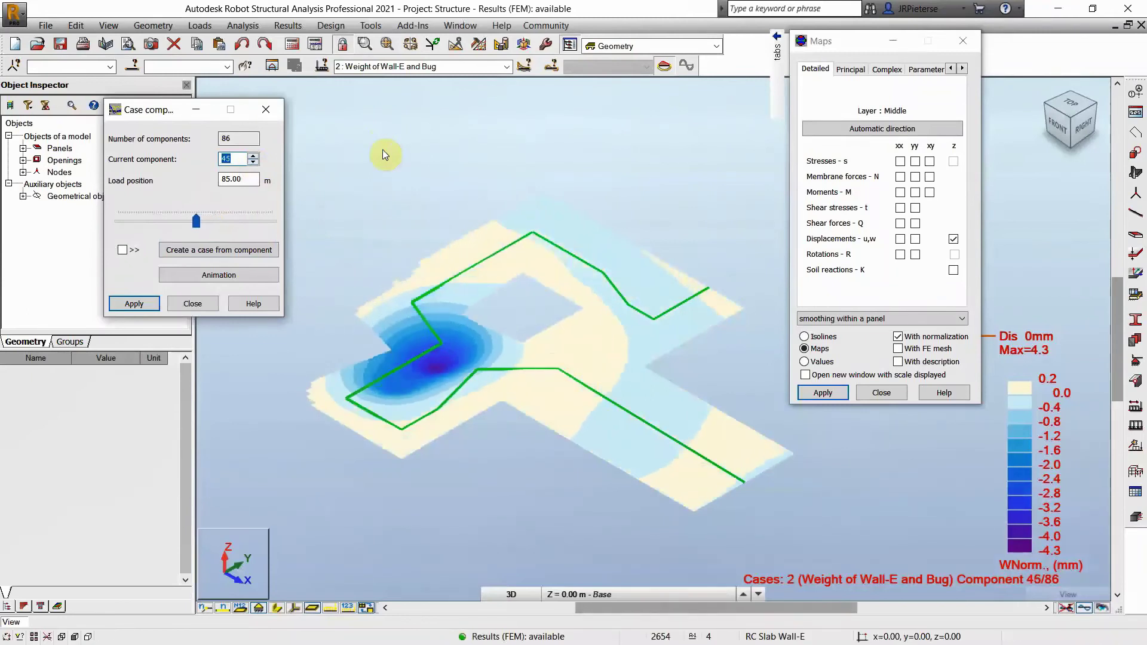
{"action": "key", "text": "Down"}
{"action": "key", "text": "Down"}
{"action": "key", "text": "Down"}
{"action": "key", "text": "Down"}
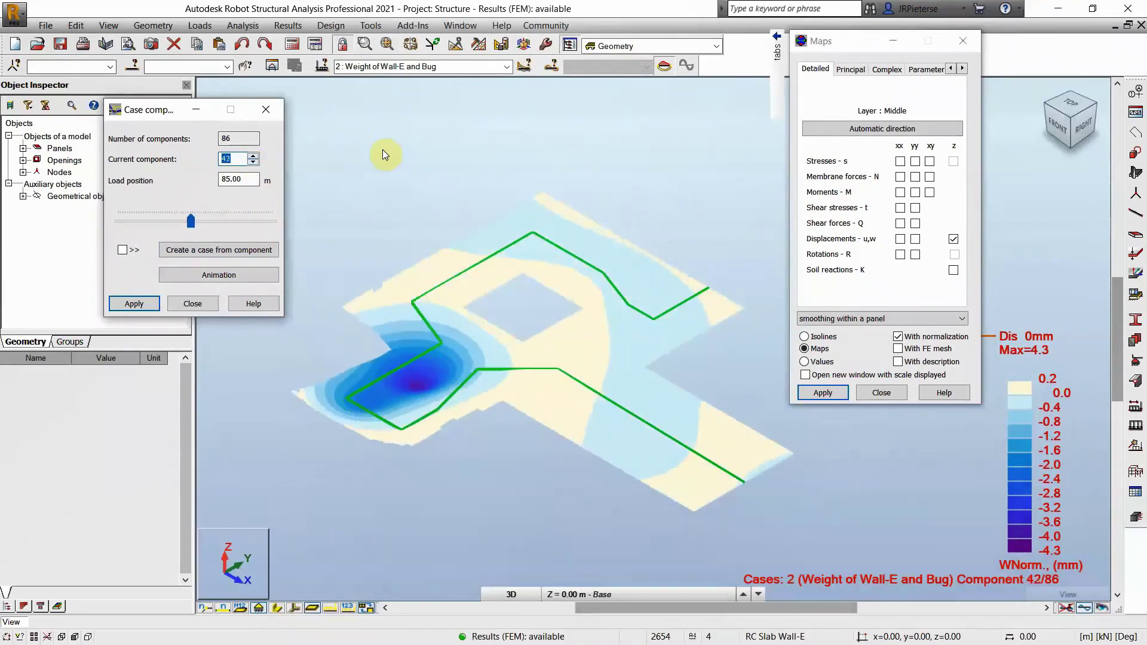
{"action": "key", "text": "Down"}
{"action": "key", "text": "Down"}
{"action": "key", "text": "Down"}
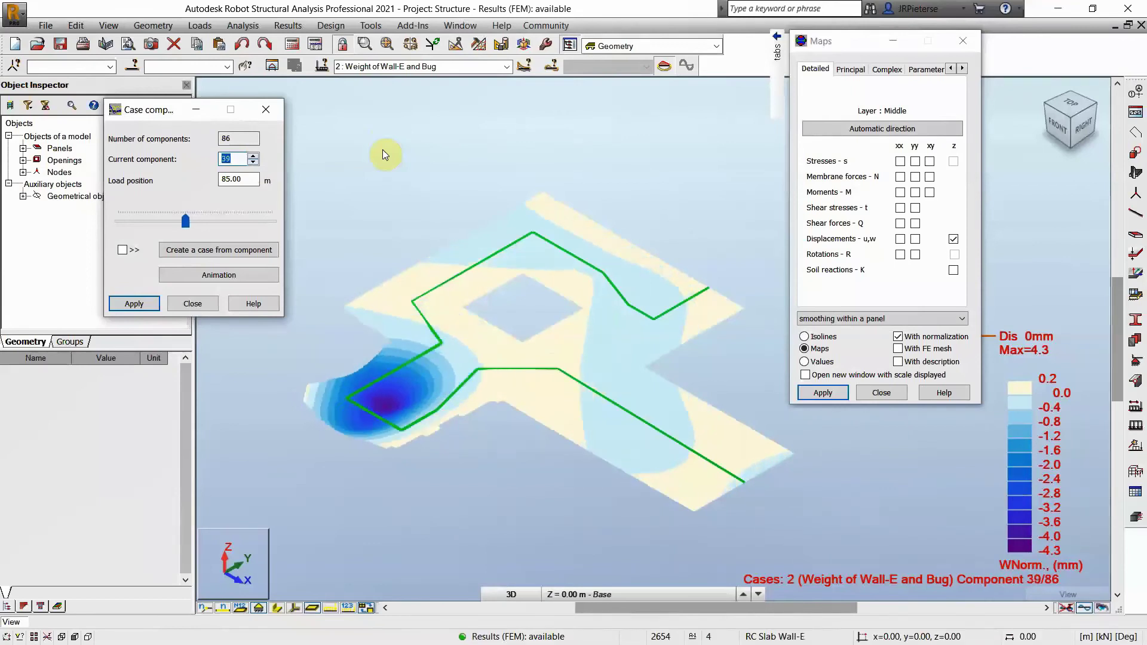
{"action": "key", "text": "Down"}
{"action": "key", "text": "Down"}
{"action": "key", "text": "Down"}
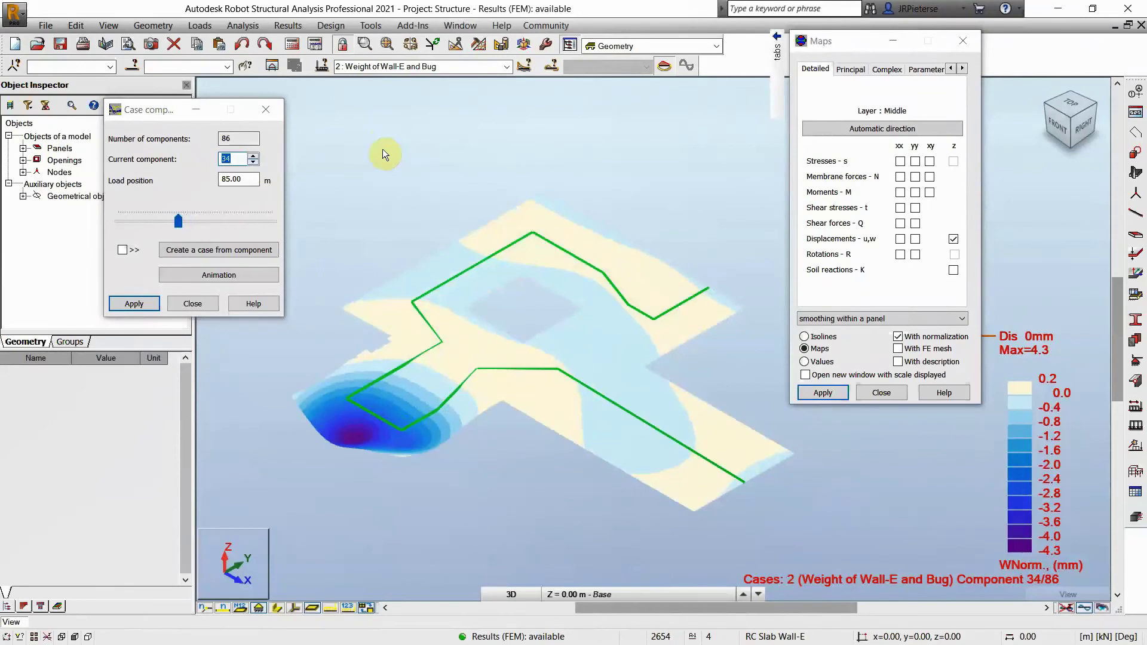
Turn on the display of moving loads and automatically generated forces in the model view
{"action": "right_click", "coordinate": [383, 149]}
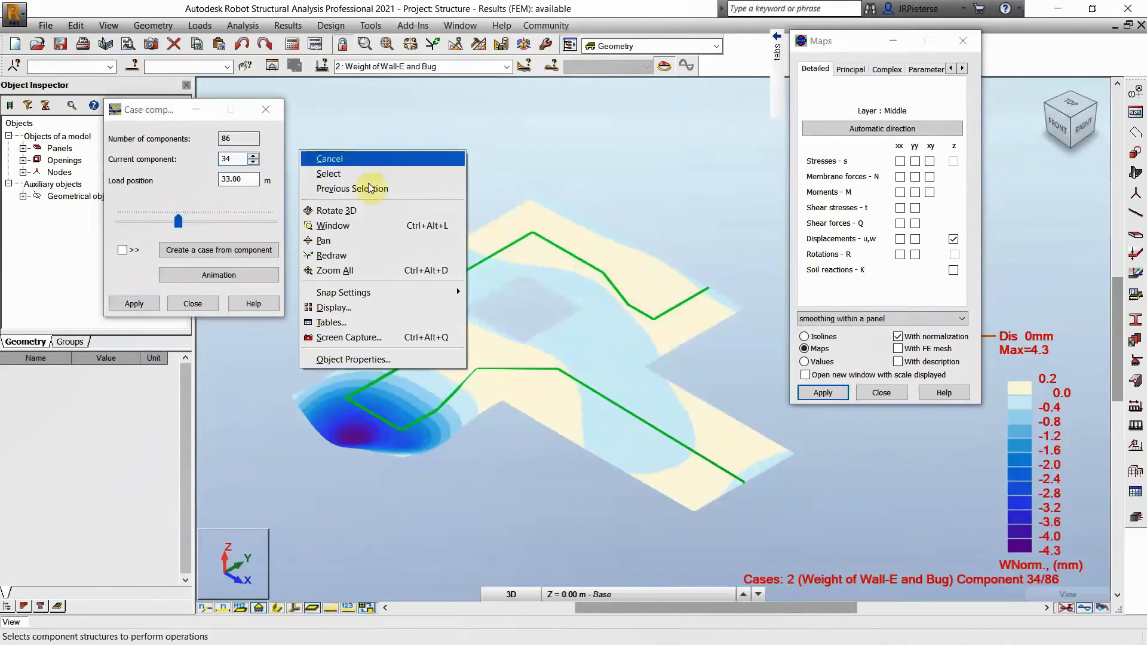
{"action": "left_click", "coordinate": [350, 308]}
{"action": "left_click", "coordinate": [632, 215]}
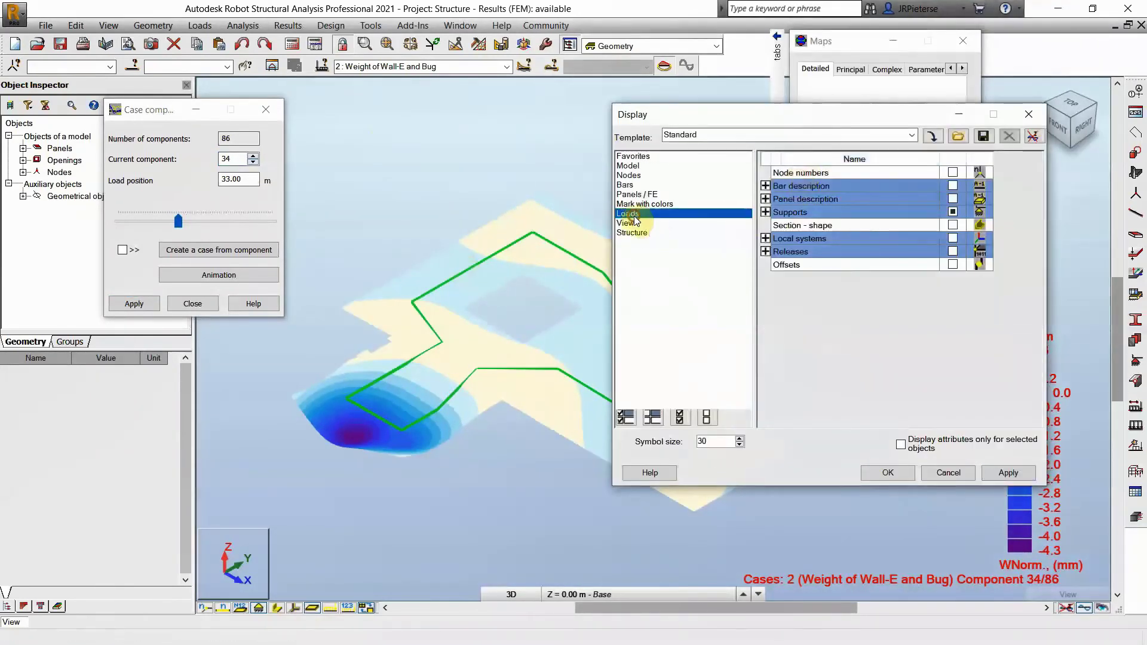
{"action": "left_click", "coordinate": [952, 225]}
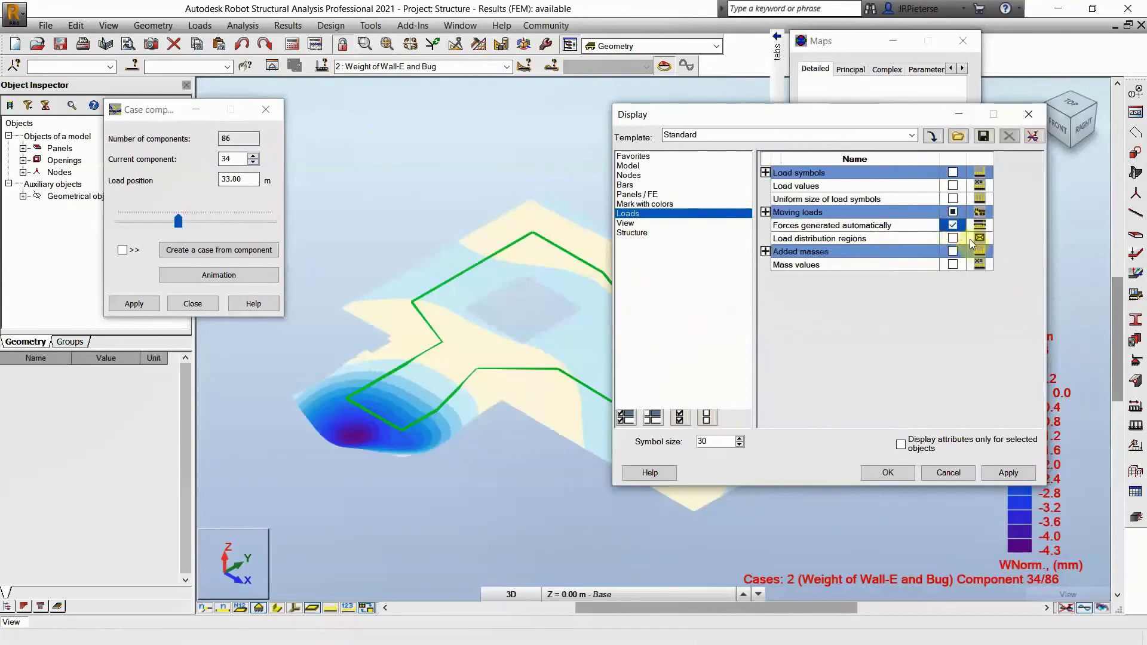
{"action": "left_click", "coordinate": [953, 212]}
{"action": "left_click", "coordinate": [1008, 473]}
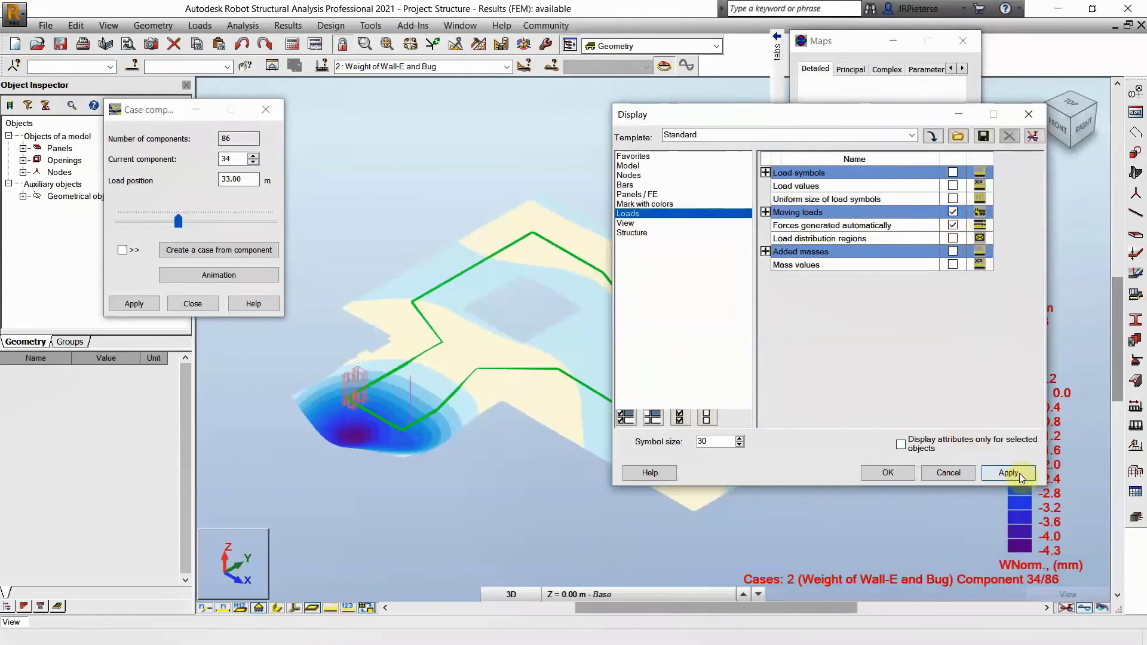
{"action": "left_click", "coordinate": [888, 473]}
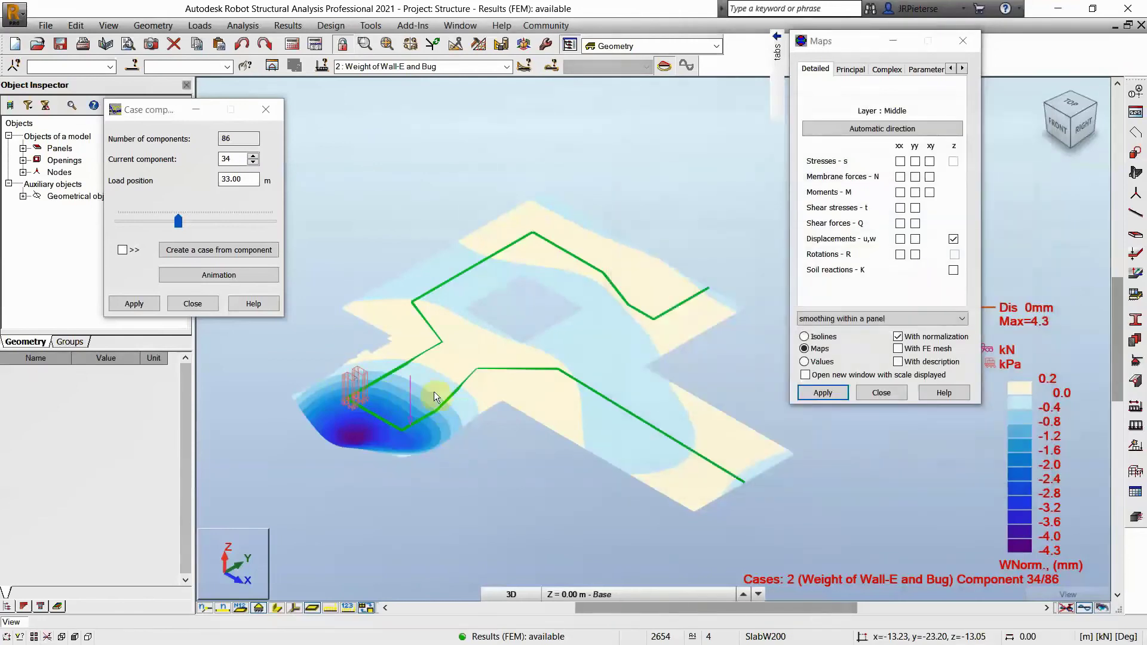
Animate the displacement map over components 1 to 86 at 3 frames per second
{"action": "left_click", "coordinate": [212, 278]}
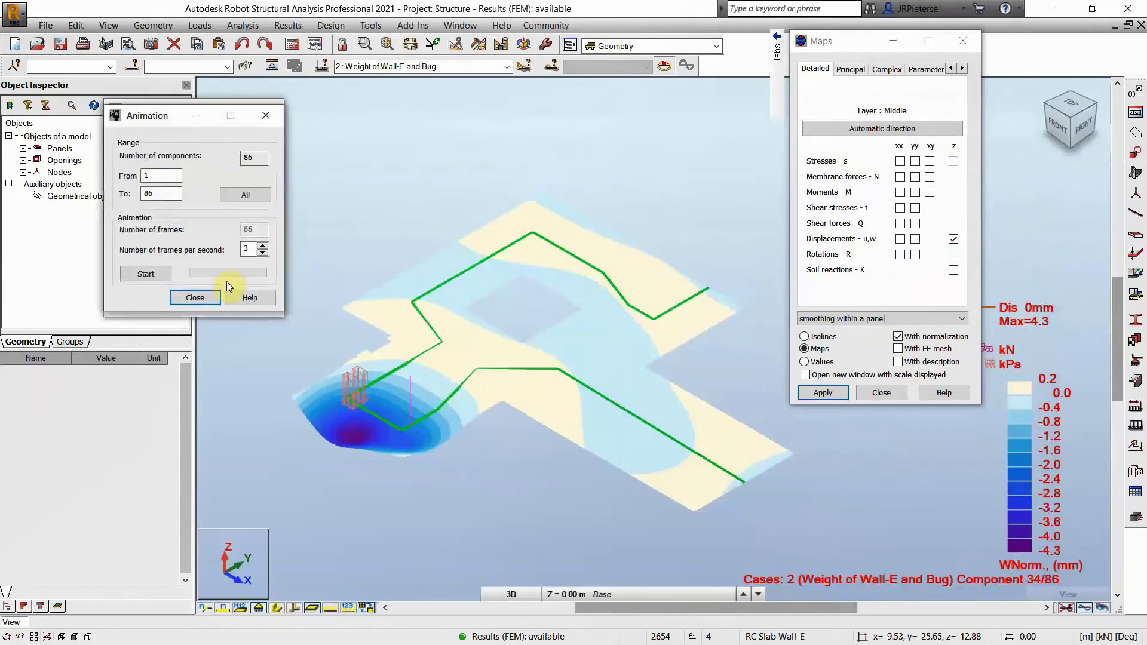
{"action": "left_click_drag", "start_coordinate": [178, 113], "coordinate": [366, 108]}
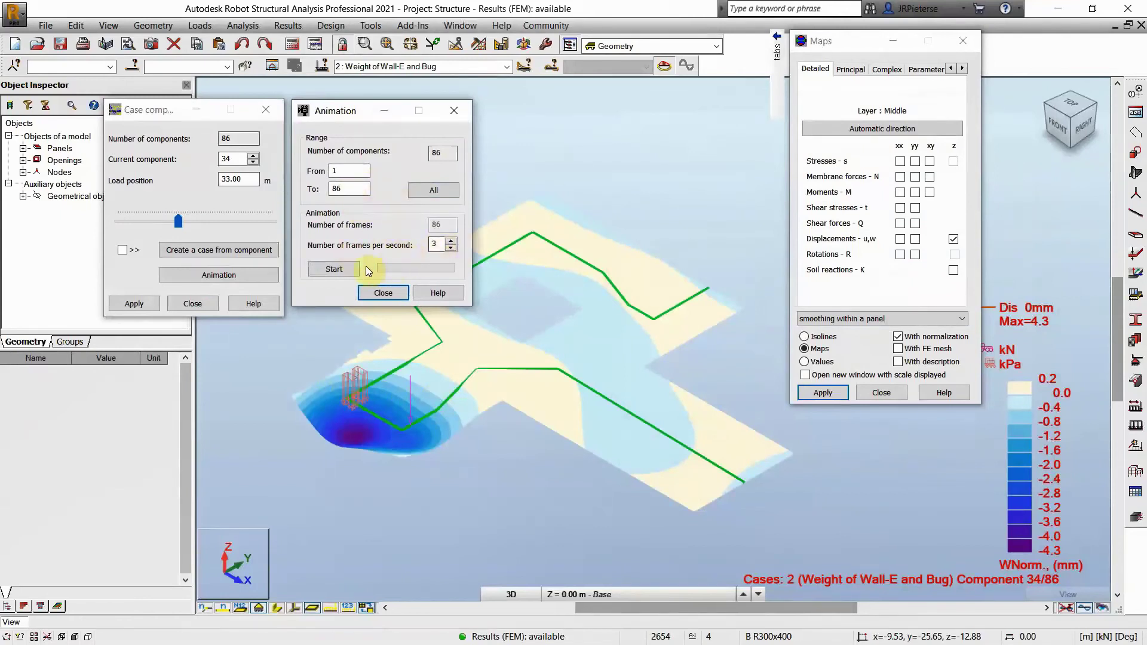
{"action": "left_click", "coordinate": [341, 270]}
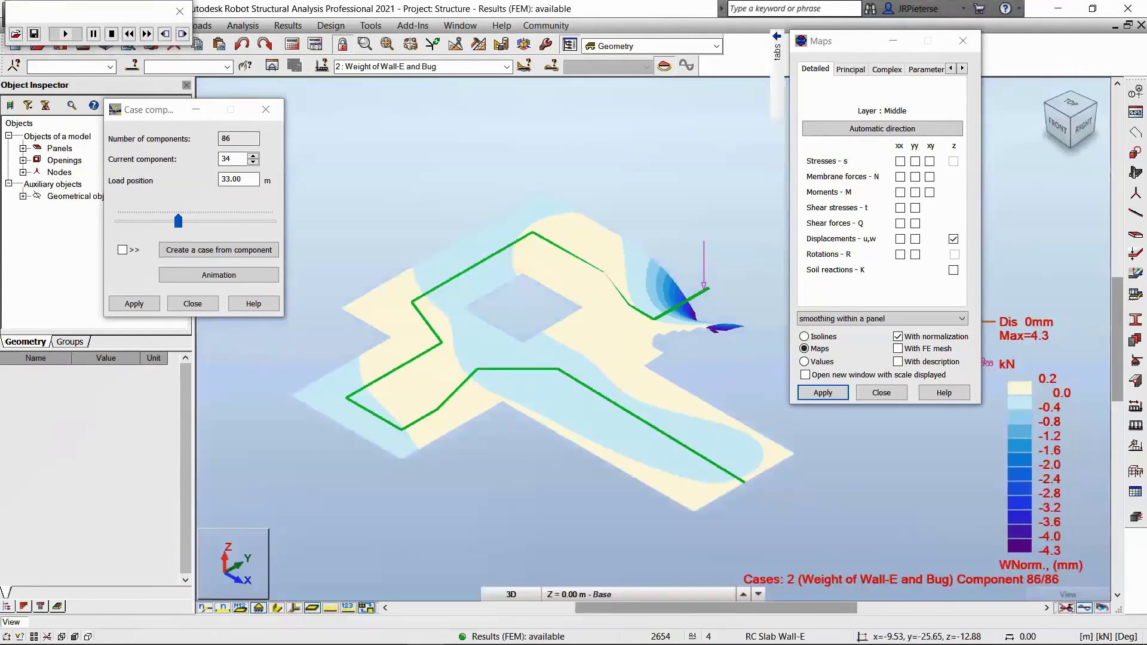
Save the animation to the Desktop as an AVI file named "Wall-E and Bug Video"
{"action": "left_click", "coordinate": [34, 36]}
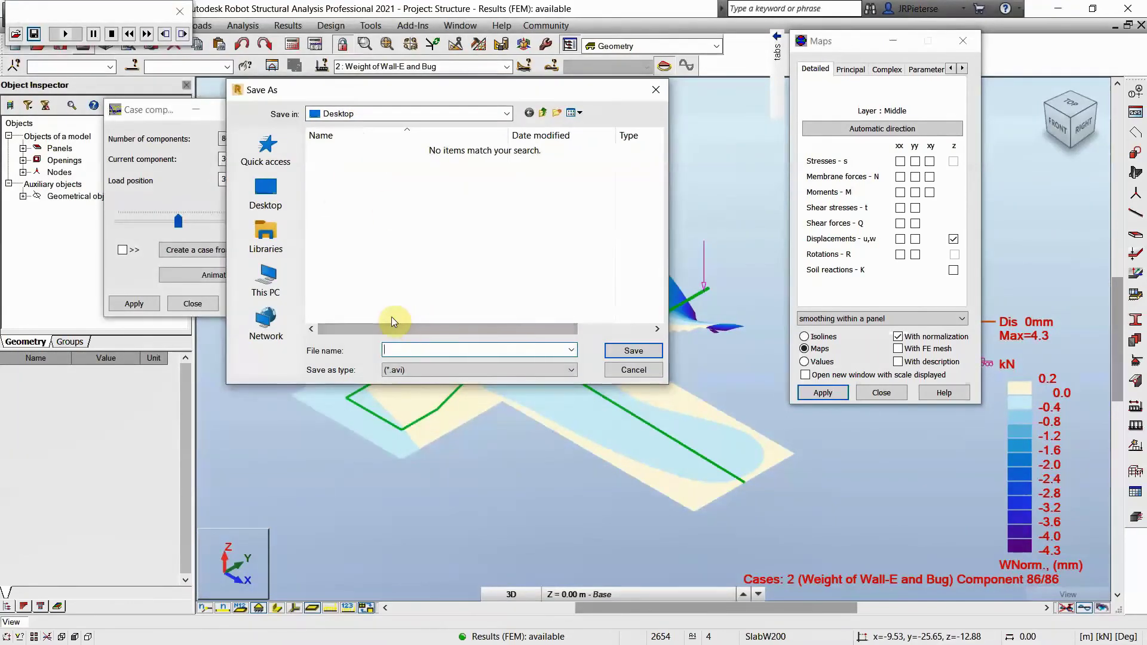
{"action": "type", "text": "Wall"}
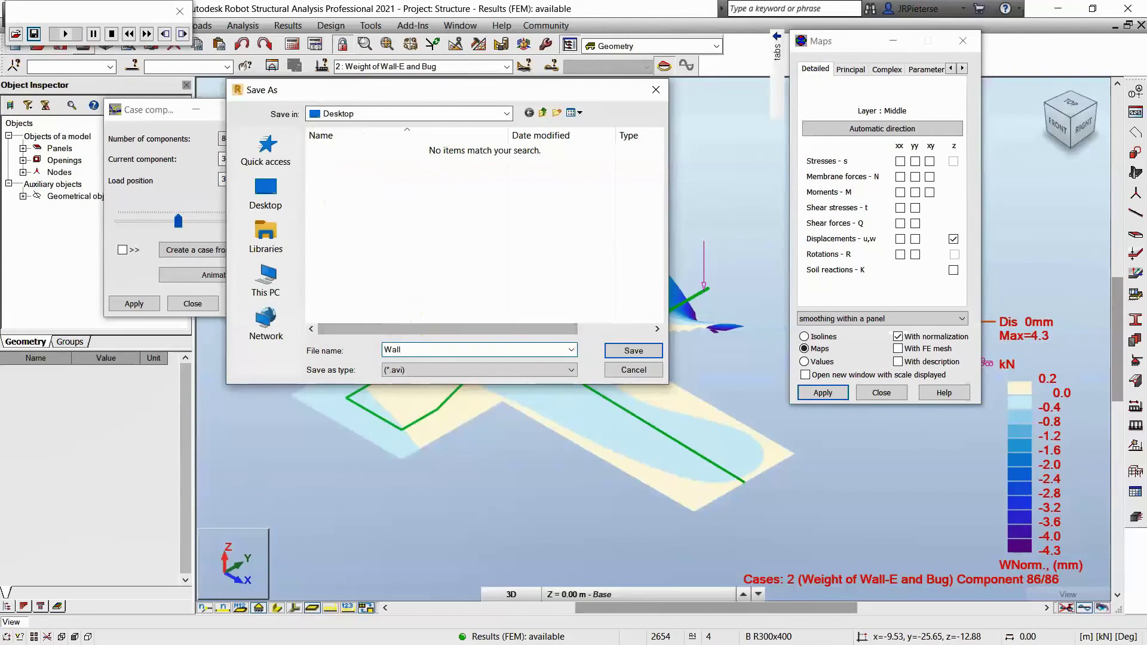
{"action": "type", "text": "-E and Bug Video"}
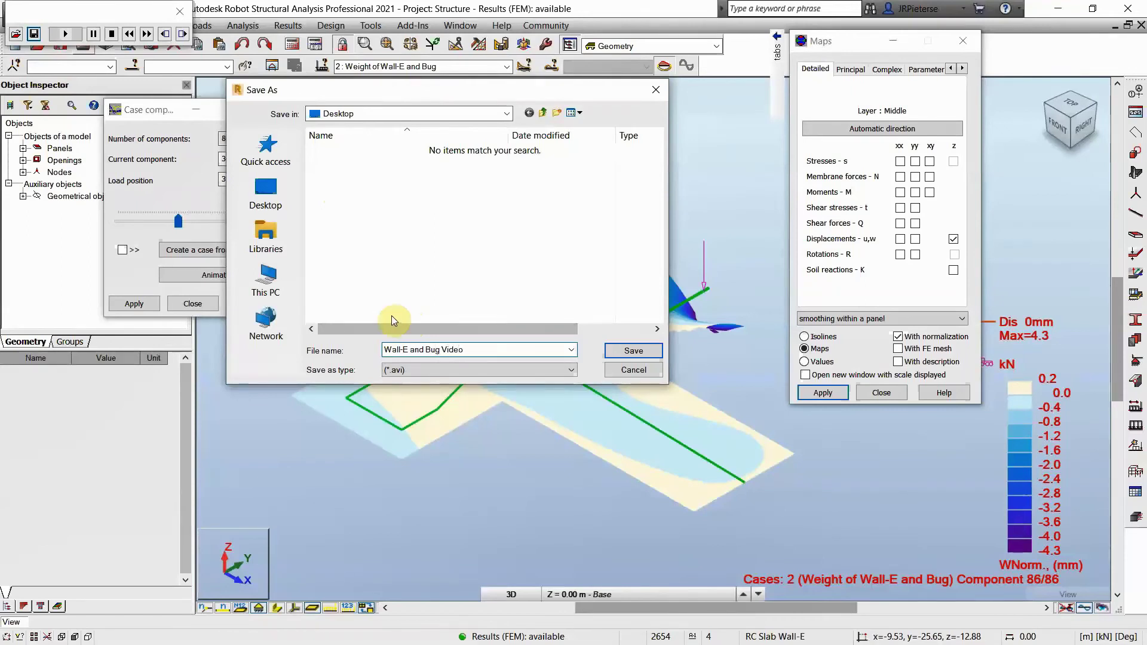
{"action": "left_click", "coordinate": [612, 352]}
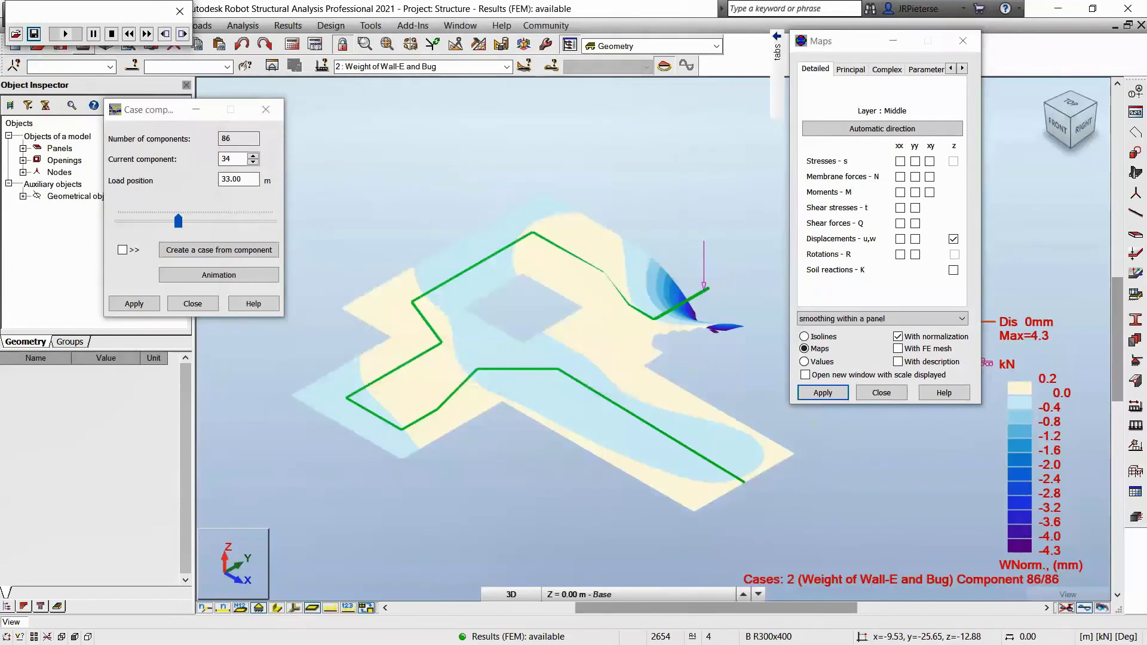
Switch to File Explorer, play part of Wall-E and Bug Video.avi from the Desktop folder, and close the video player
{"action": "left_click", "coordinate": [166, 632]}
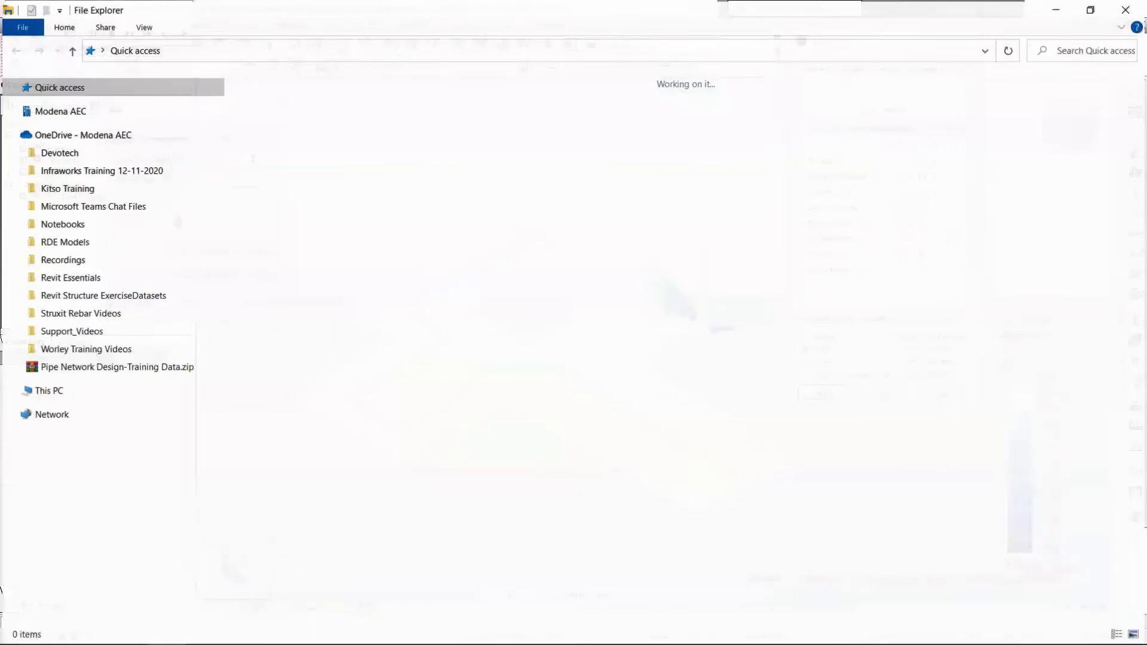
{"action": "left_click", "coordinate": [53, 445]}
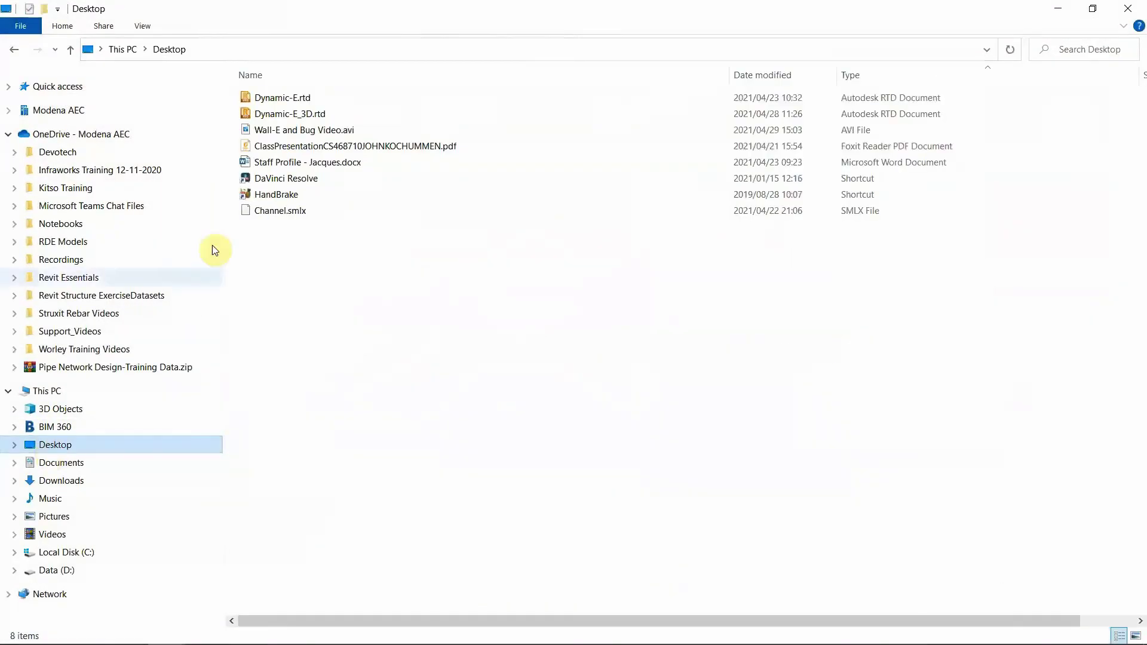
{"action": "left_click", "coordinate": [302, 132]}
{"action": "double_click", "coordinate": [302, 132]}
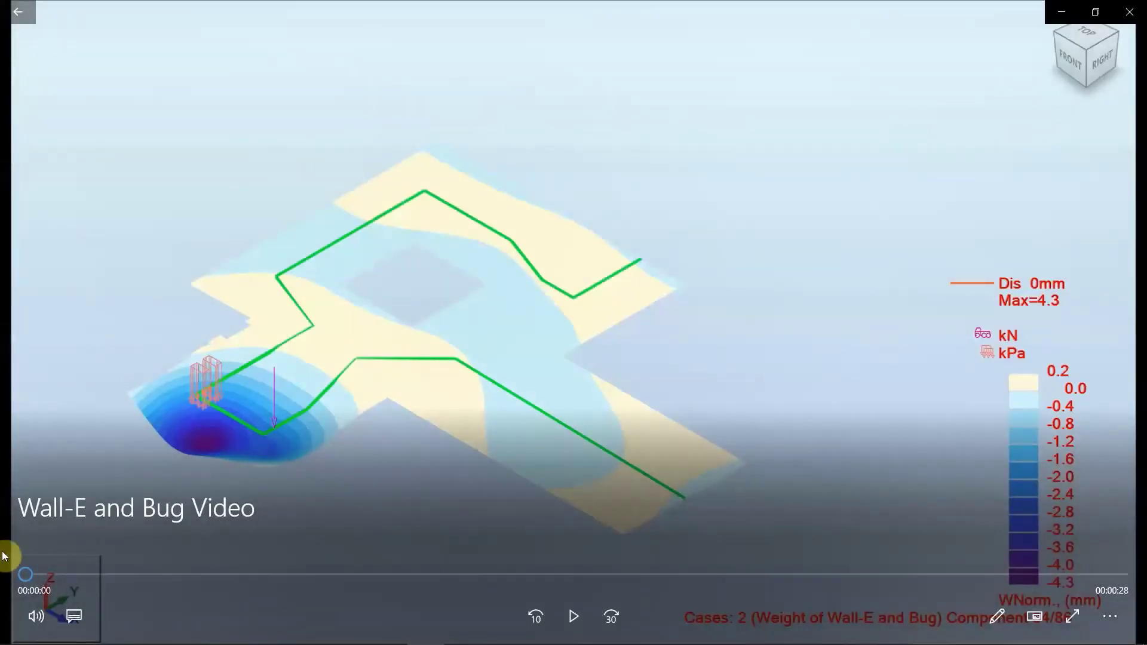
{"action": "left_click", "coordinate": [575, 619]}
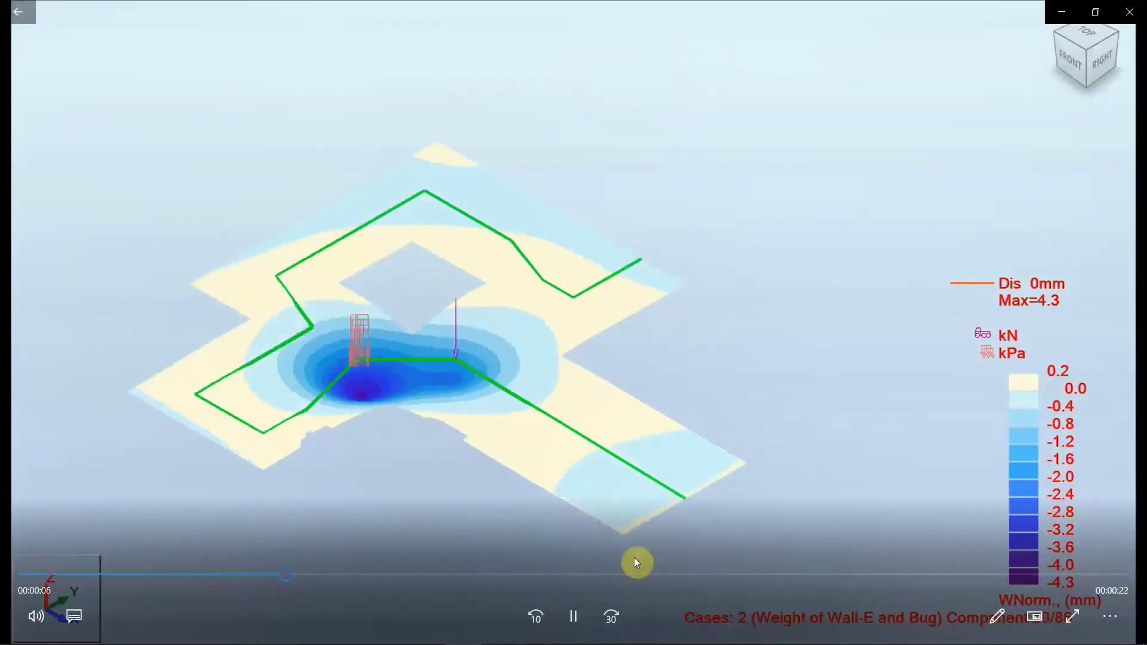
{"action": "left_click", "coordinate": [580, 618]}
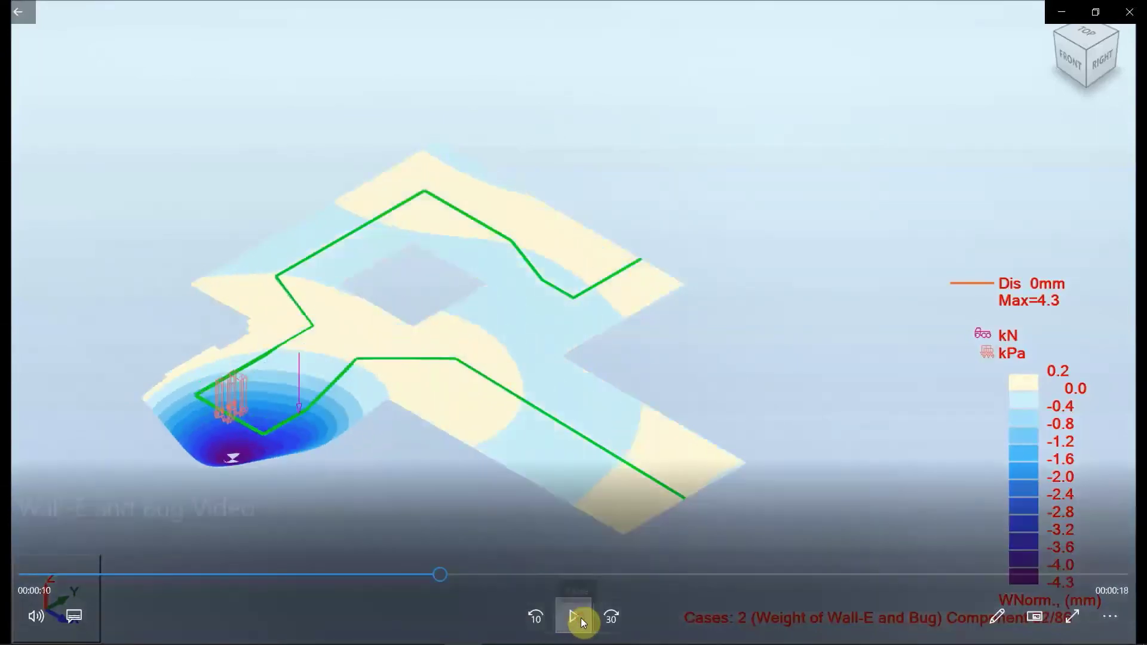
{"action": "left_click", "coordinate": [1131, 11]}
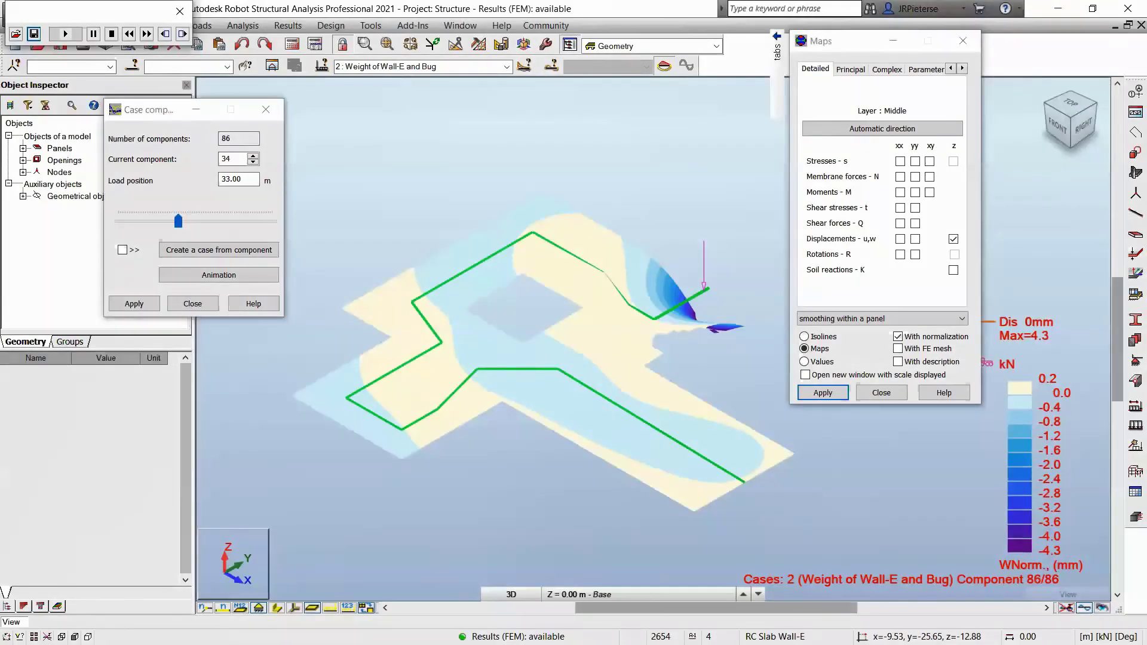
Close the animation playback controls, the case component settings and the Maps settings
{"action": "left_click", "coordinate": [179, 11]}
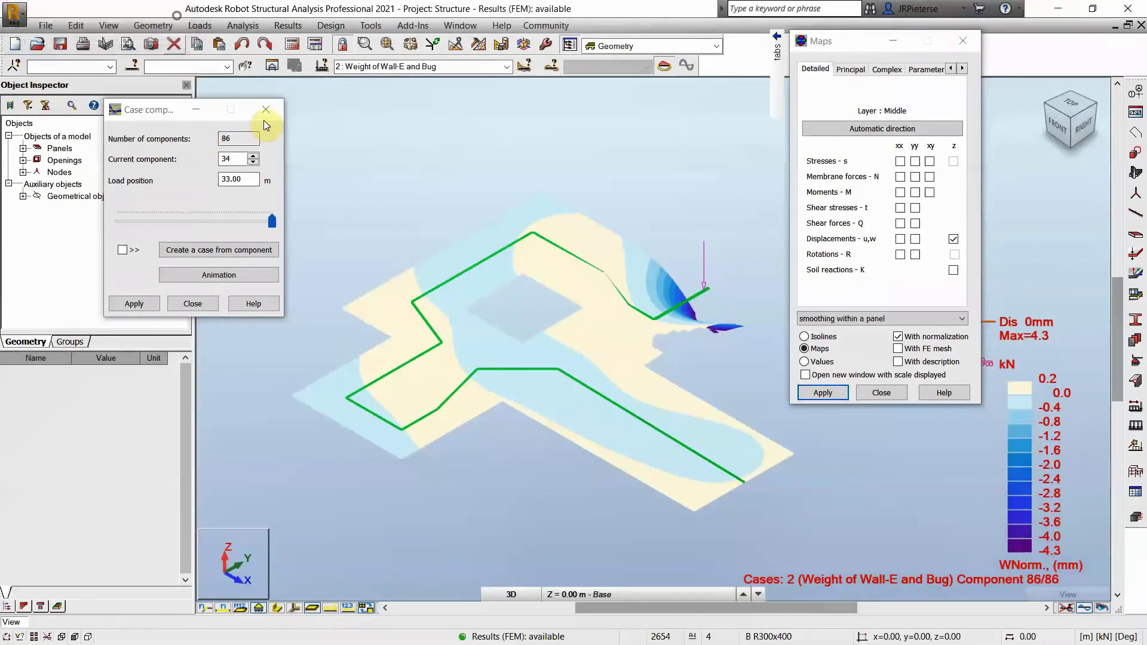
{"action": "left_click", "coordinate": [266, 109]}
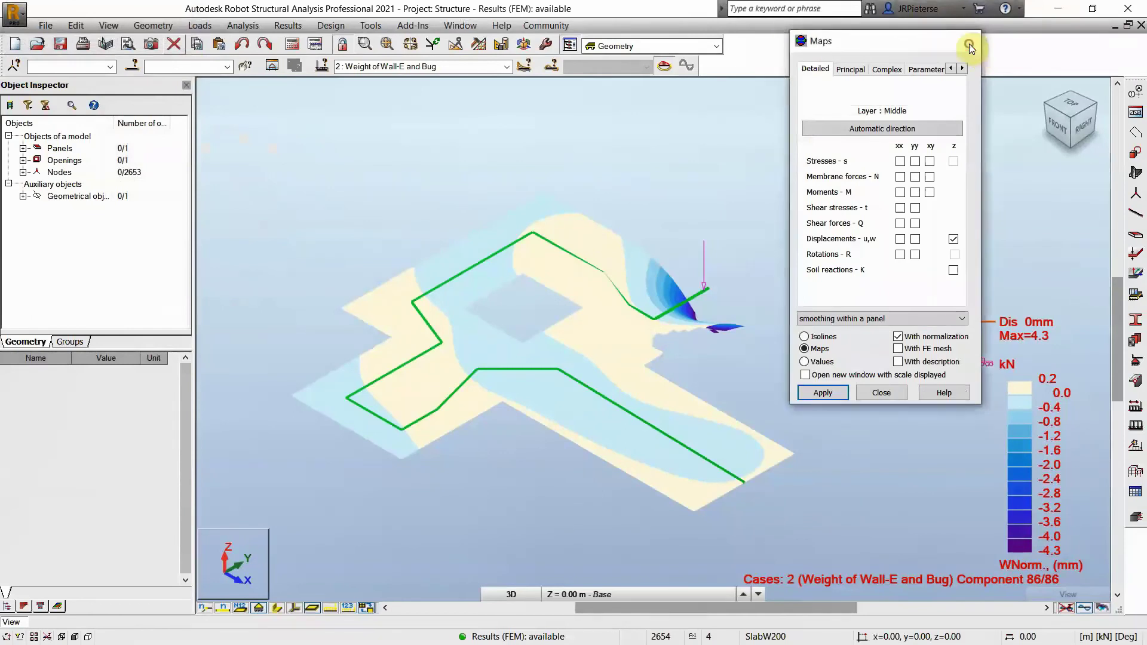
{"action": "left_click", "coordinate": [963, 41]}
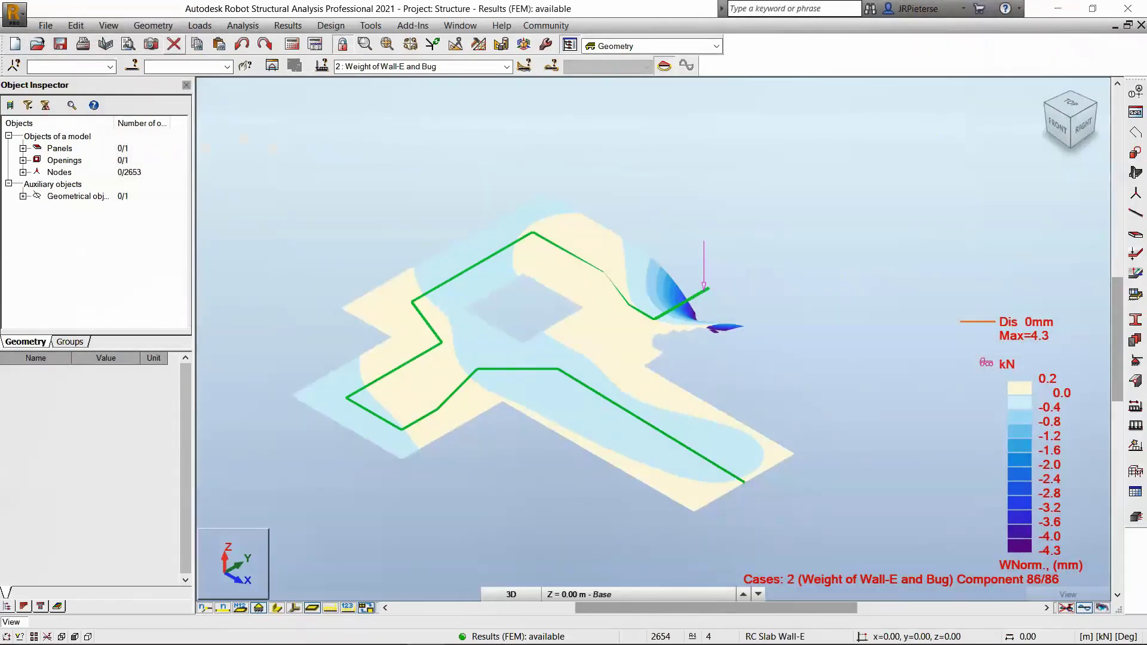